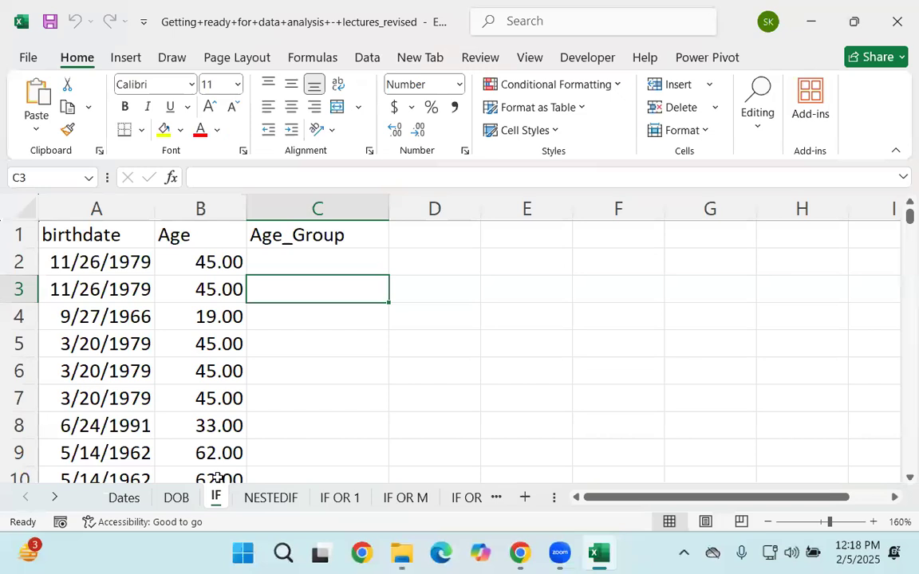
Clear the existing Day of the year formulas from I2 down to the end of the column on the Dates sheet
click(125, 497)
click(297, 355)
click(741, 286)
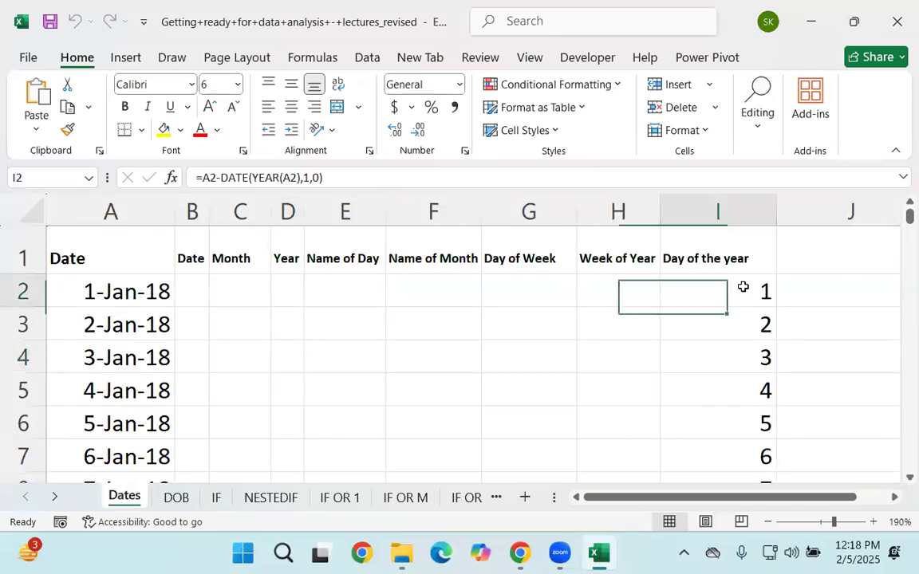
key(ctrl+shift+Down)
key(Delete)
key(ctrl+BackSpace)
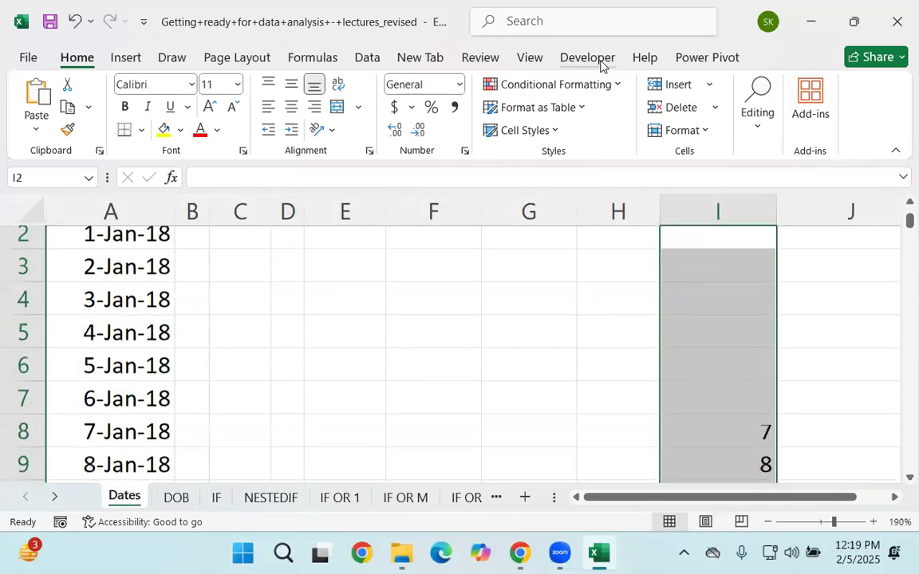
click(519, 316)
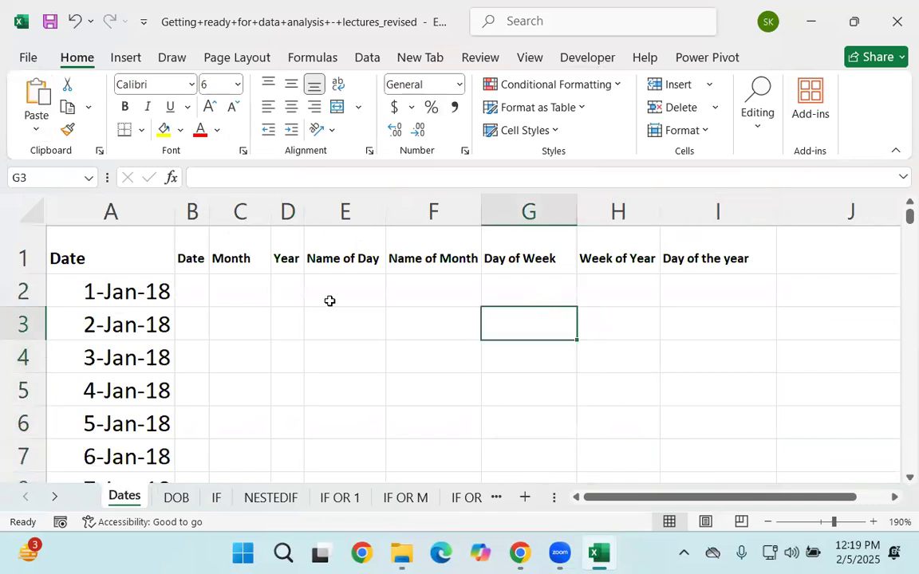
Examine the source dates in column A and the empty date-part columns B through I
click(128, 280)
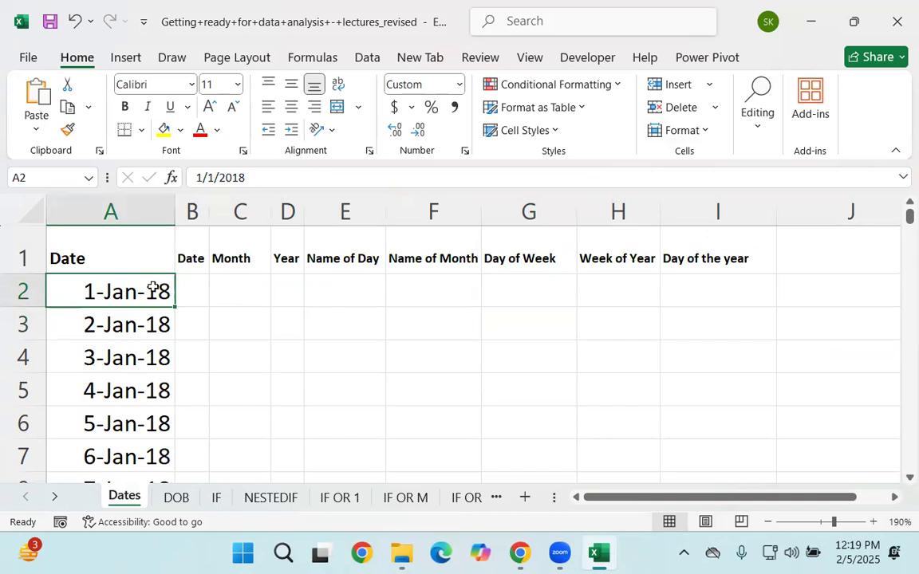
key(Down)
key(Down)
key(Up)
key(Up)
click(209, 286)
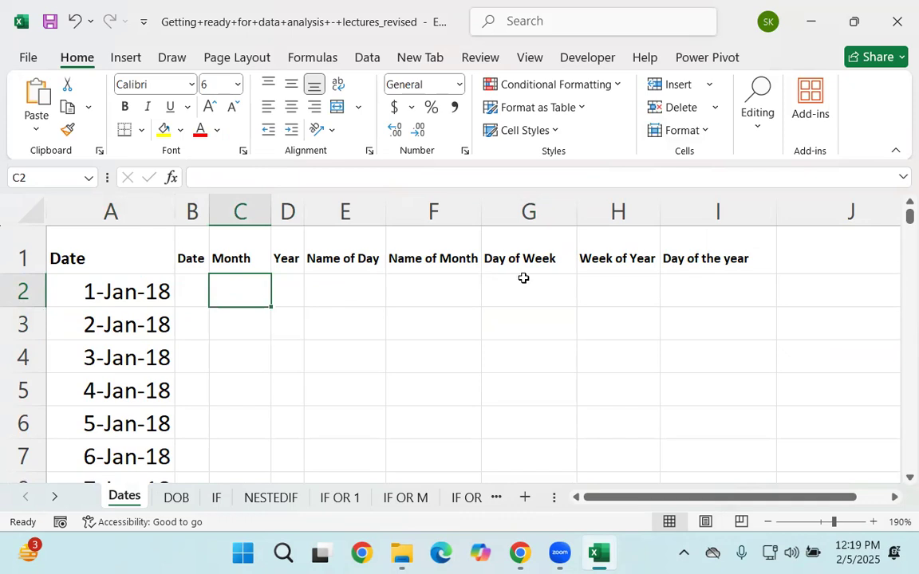
click(342, 289)
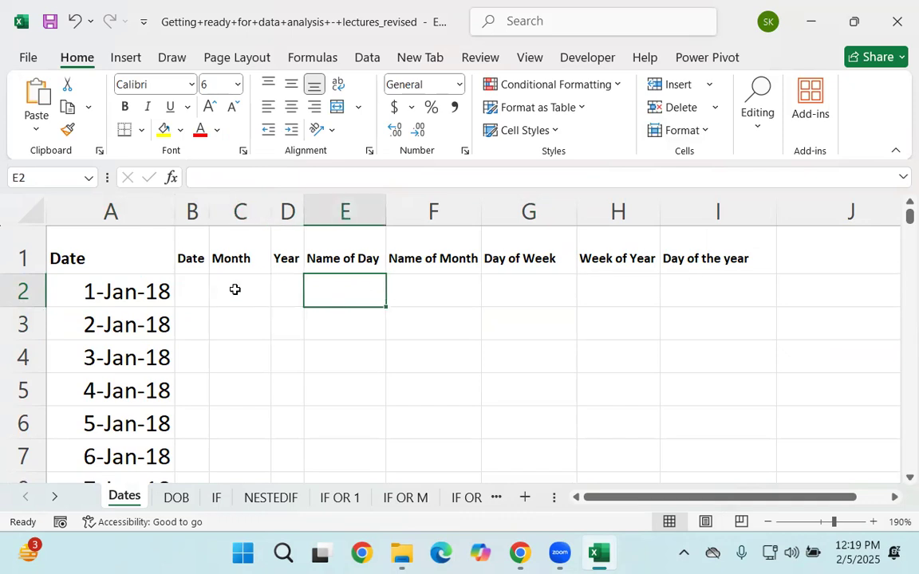
click(163, 289)
drag(187, 288, 700, 289)
click(526, 356)
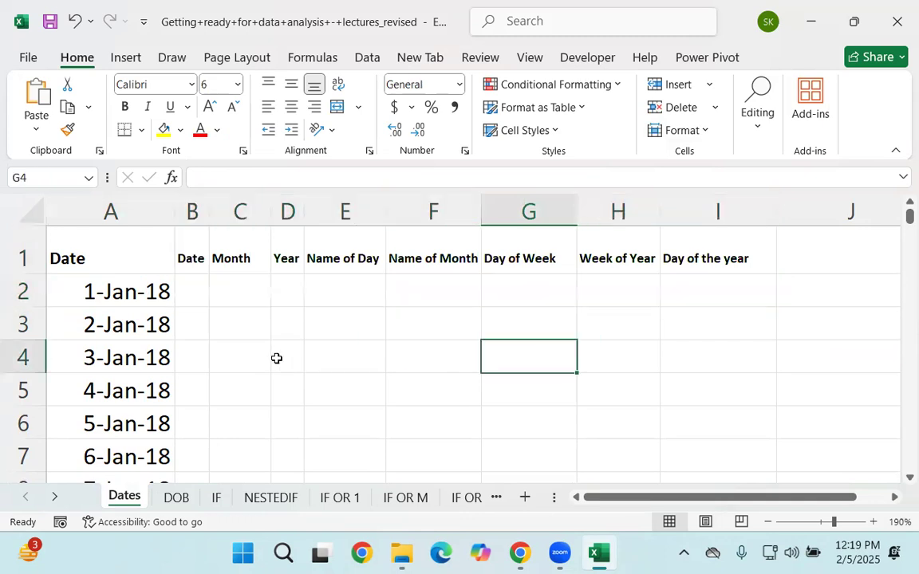
Enter =DAY(A2) in B2 and fill the formula down the second Date column
click(192, 287)
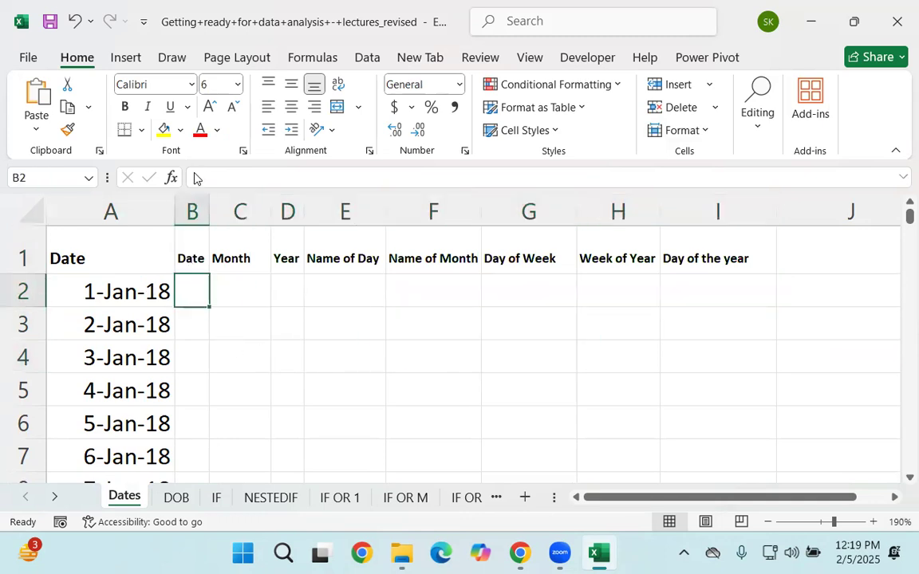
key(F12)
click(504, 421)
text(=day)
key(Tab)
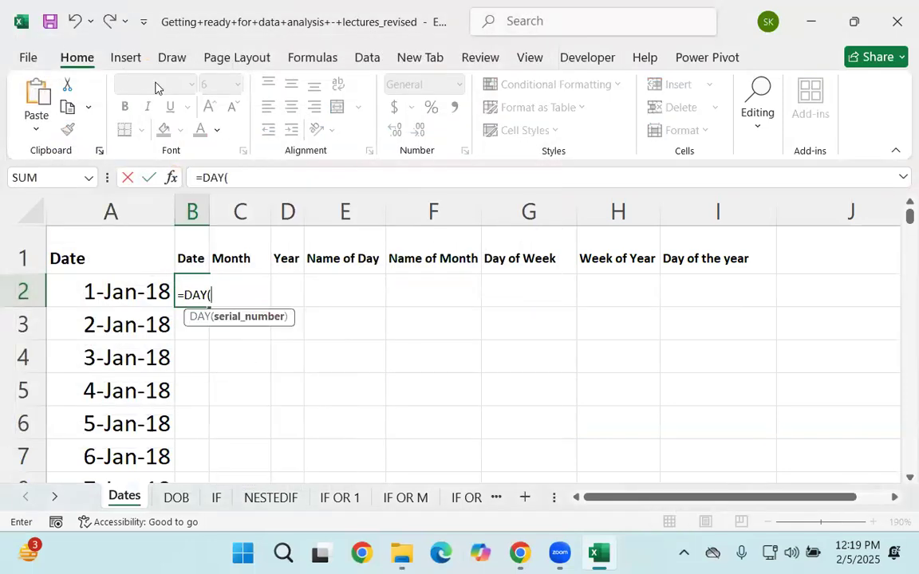
click(141, 294)
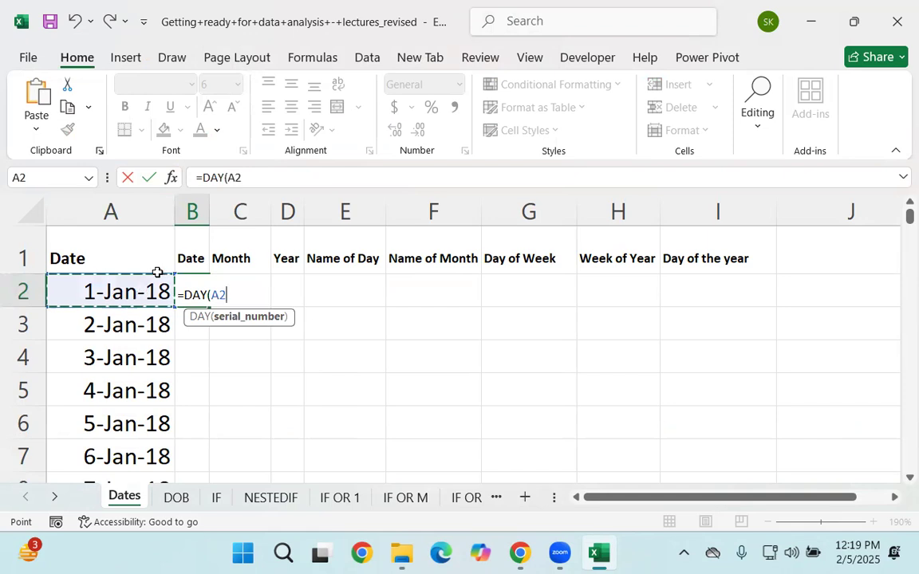
key(ctrl+Return)
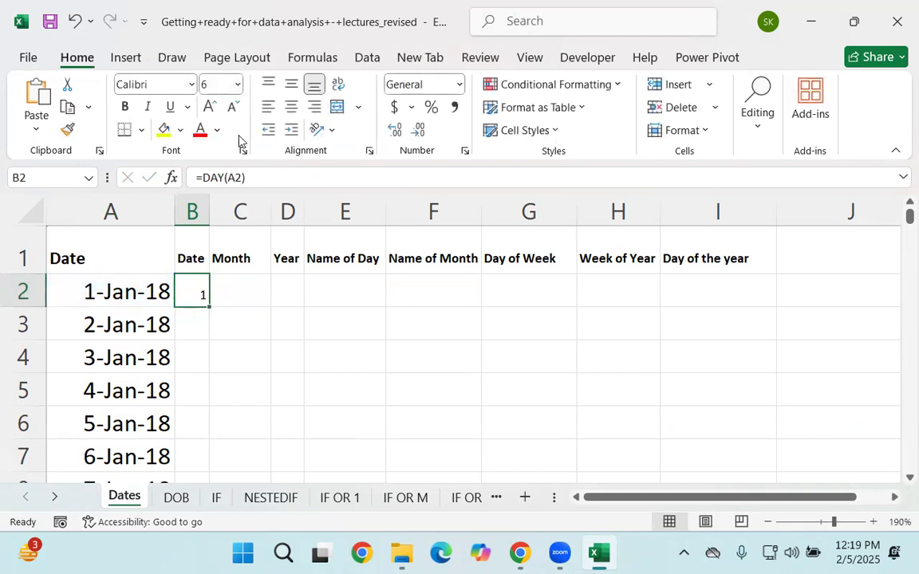
double_click(208, 307)
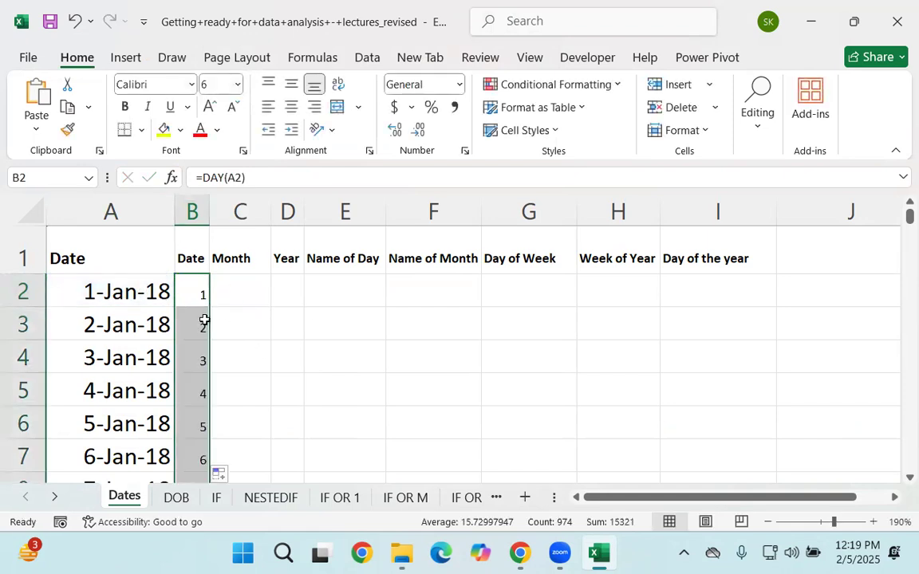
scroll(200, 317, down, 15)
scroll(200, 317, up, 14)
scroll(200, 317, up, 1)
Autofit the height of header row 1 and collapse the ribbon to show more rows
click(262, 283)
double_click(25, 272)
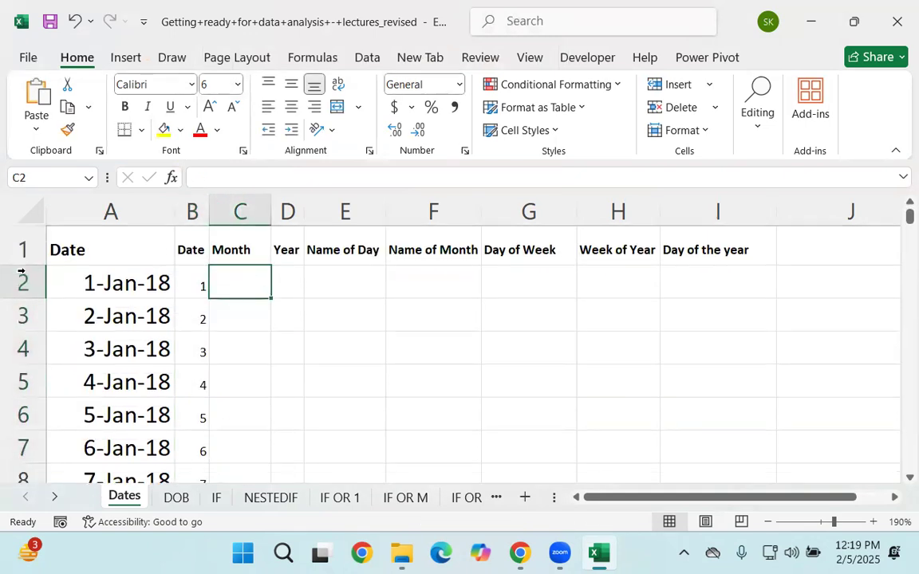
click(251, 346)
click(242, 285)
click(895, 150)
click(276, 231)
Enter =MONTH(A2) in C2 and fill the formula down the Month column
click(236, 192)
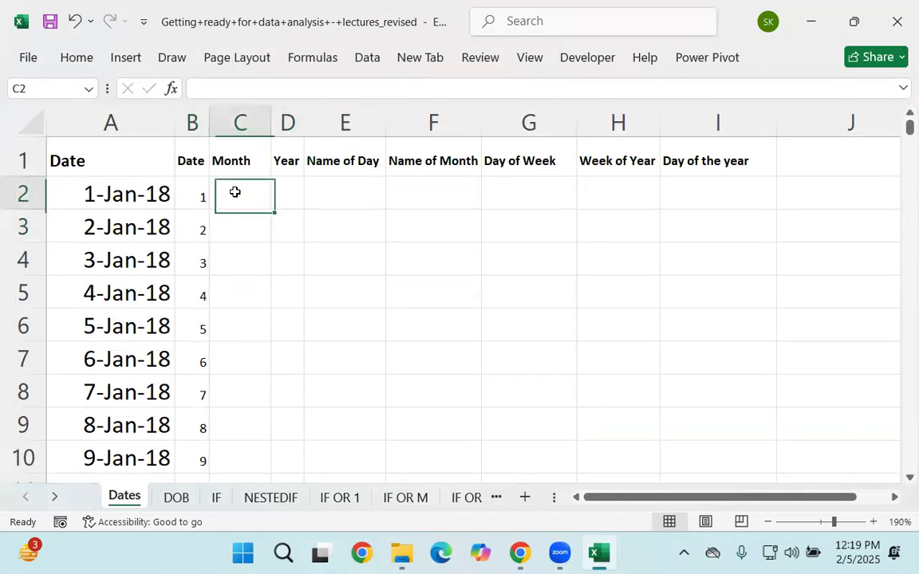
text(=mon)
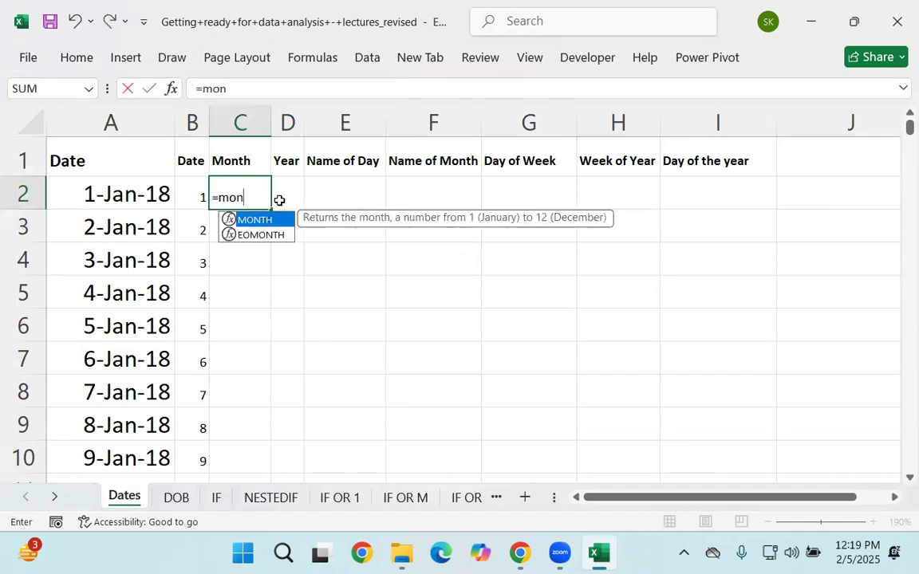
key(Tab)
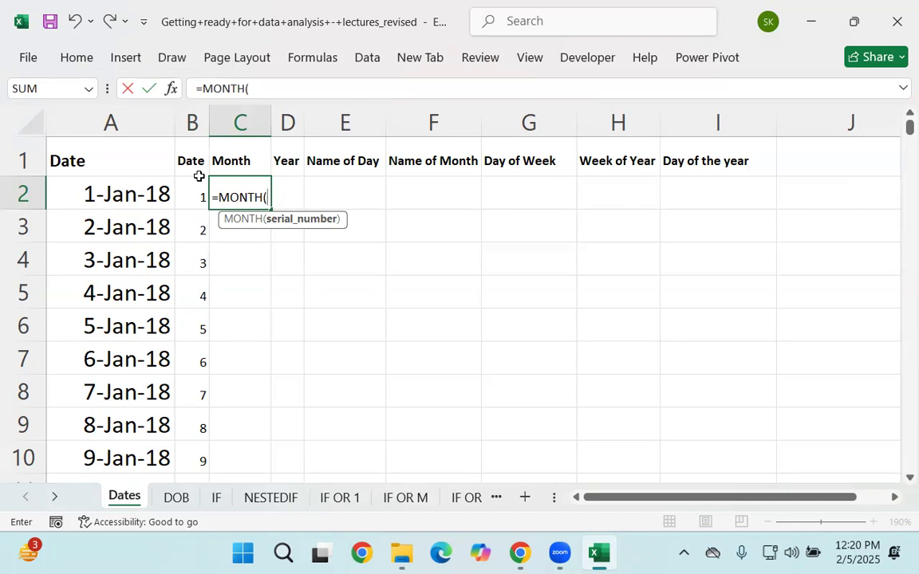
click(120, 198)
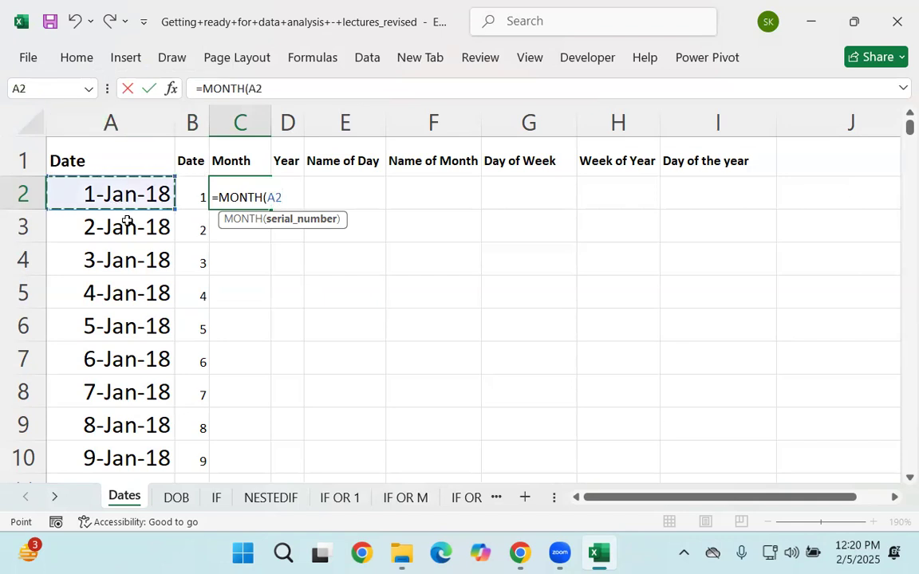
text())
key(ctrl+Return)
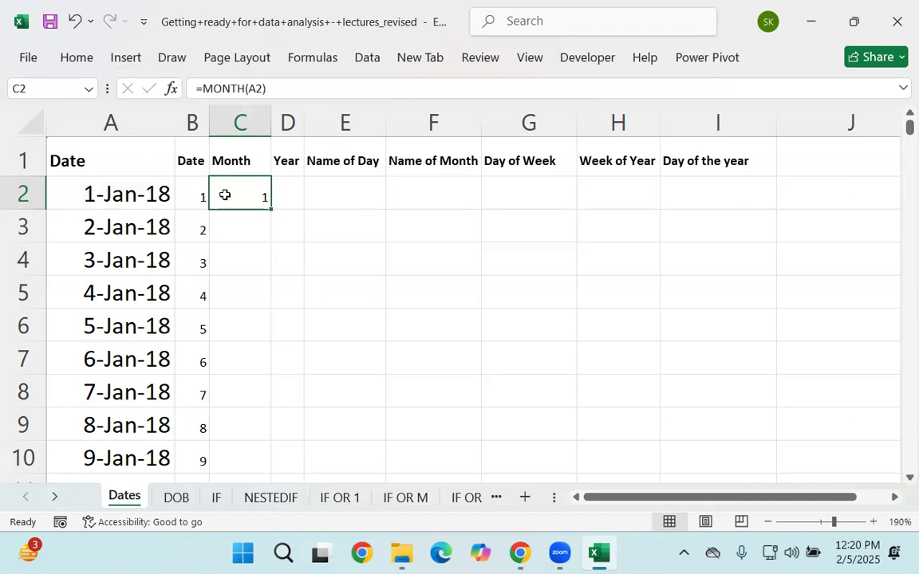
double_click(271, 208)
Examine the day and month results where January changes to February 2018, in rows 32 and 33
scroll(242, 370, down, 13)
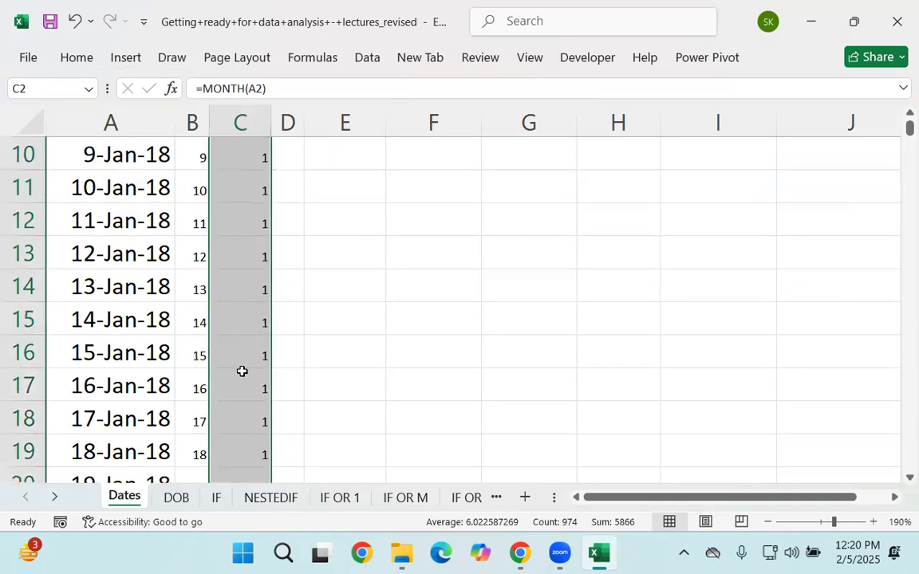
click(240, 327)
scroll(232, 295, up, 5)
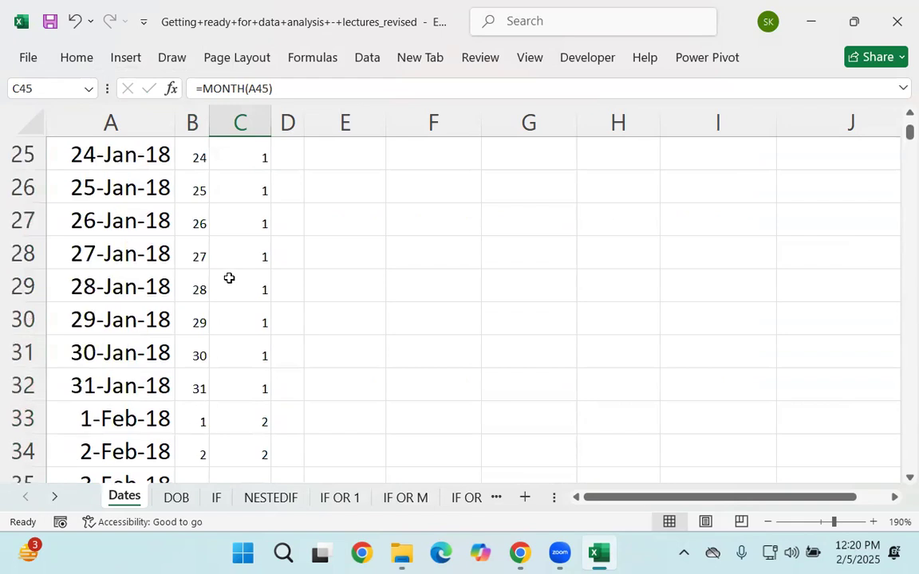
scroll(155, 347, down, 1)
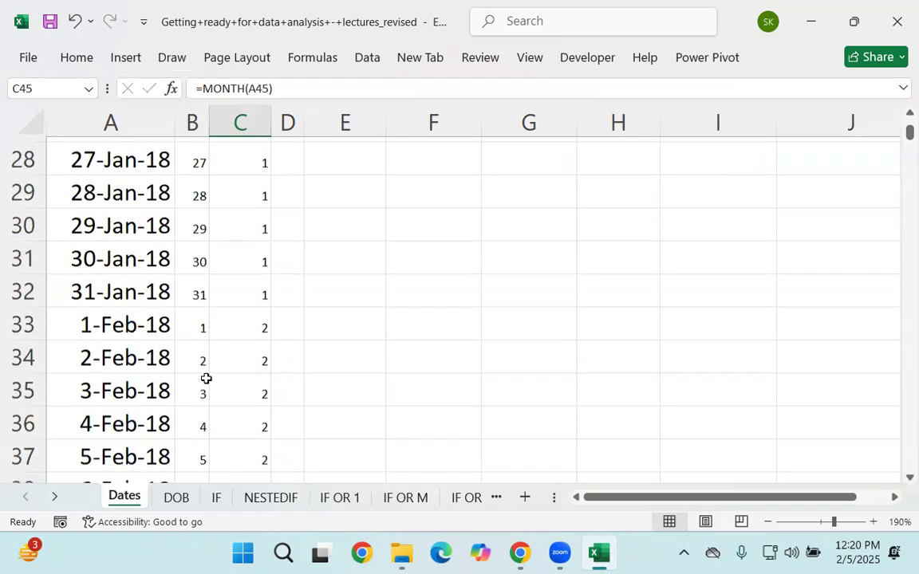
drag(78, 288, 239, 323)
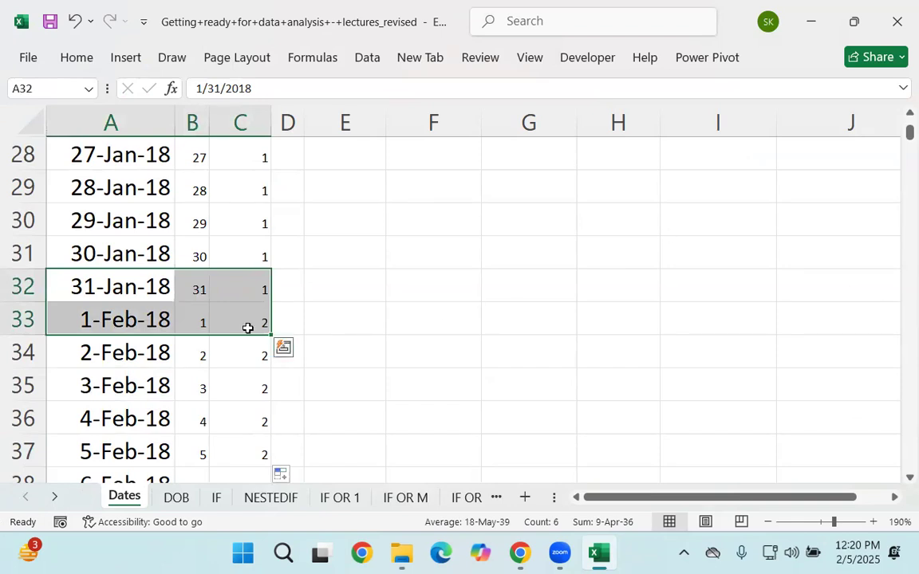
click(199, 292)
click(189, 320)
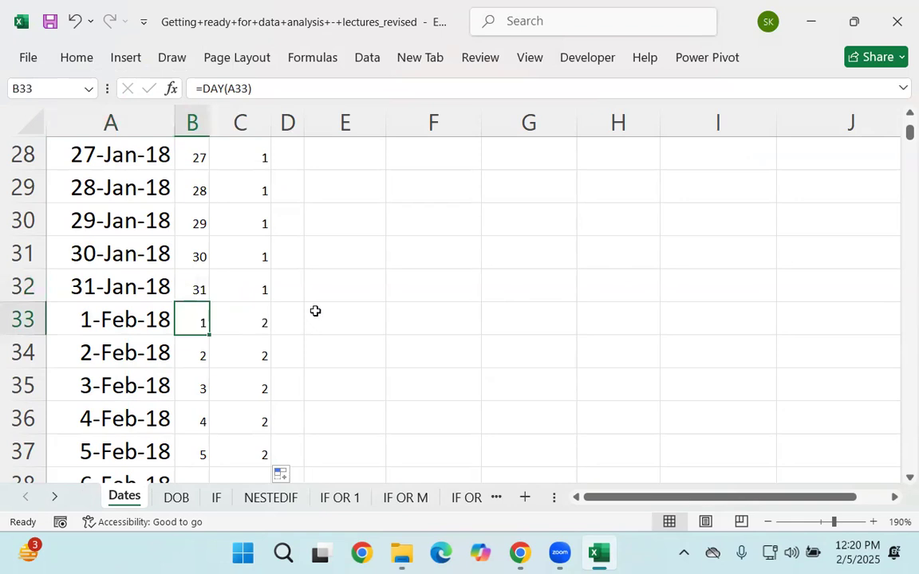
scroll(396, 287, up, 9)
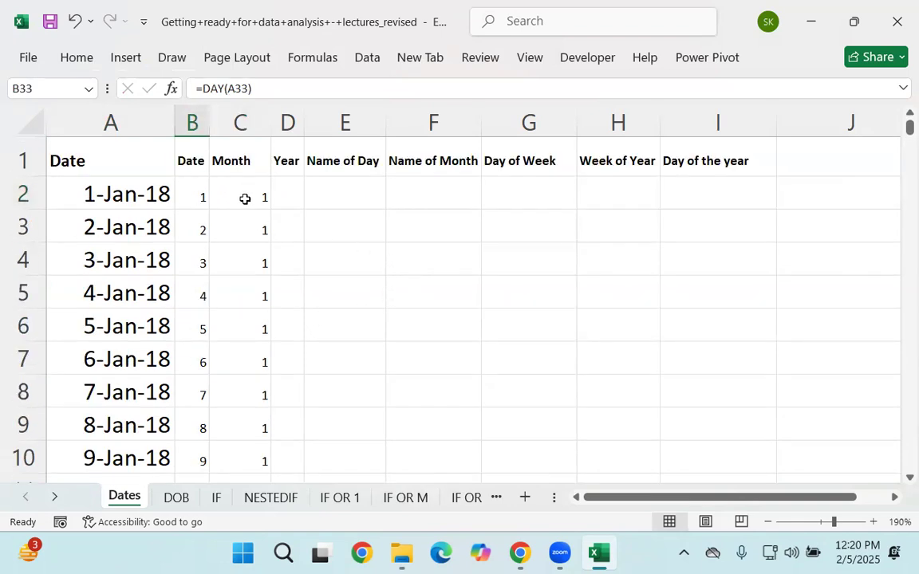
click(195, 227)
click(240, 199)
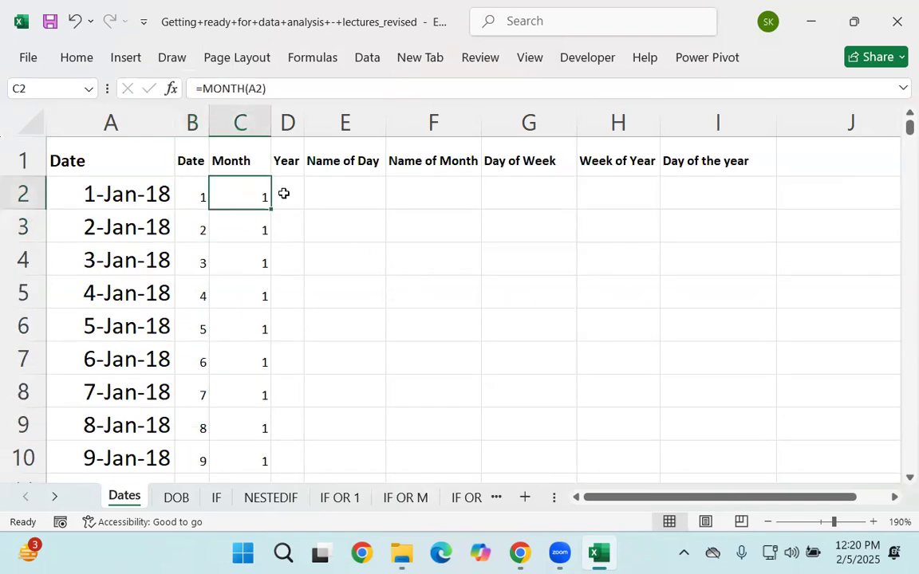
Enter =YEAR(A2) in D2 and fill the formula down the Year column
click(291, 195)
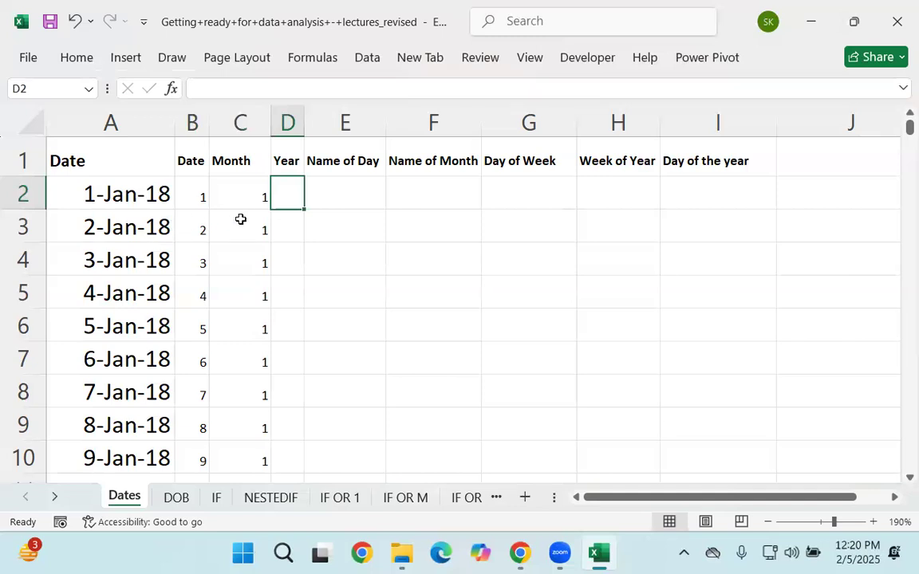
text(=year)
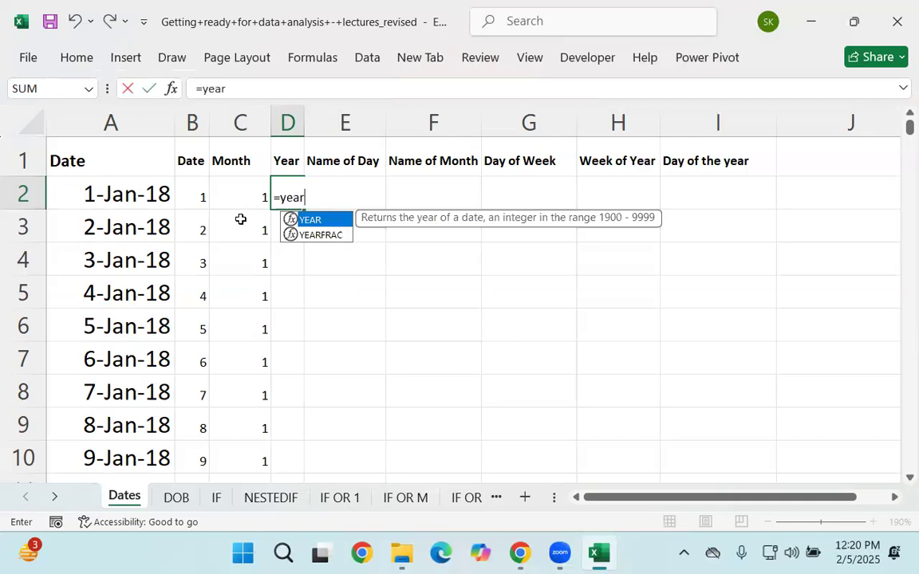
key(Tab)
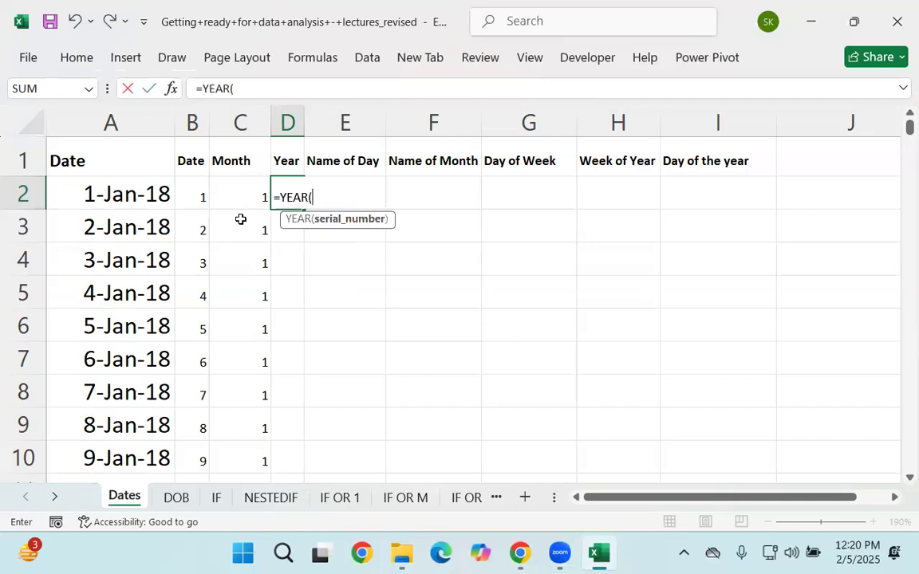
click(111, 190)
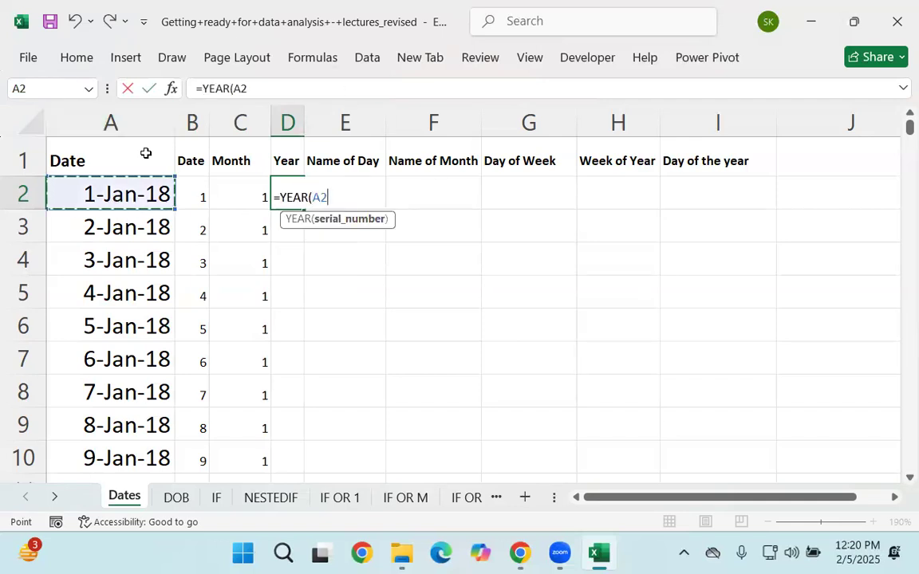
key(ctrl+Return)
click(251, 227)
click(303, 198)
double_click(314, 209)
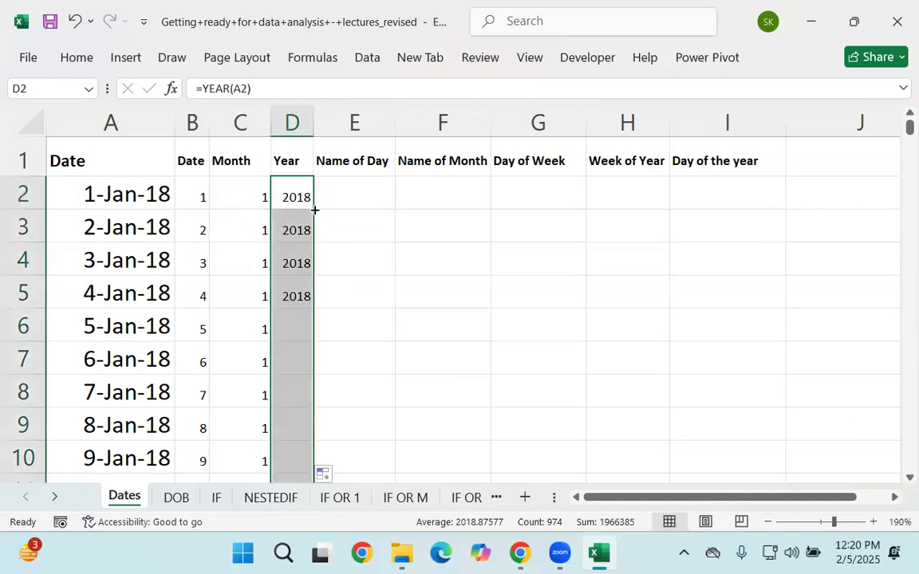
Examine the day, month and year results where 2018 changes to 2019, in rows 366 and 367
click(154, 204)
scroll(196, 307, down, 15)
scroll(195, 308, down, 15)
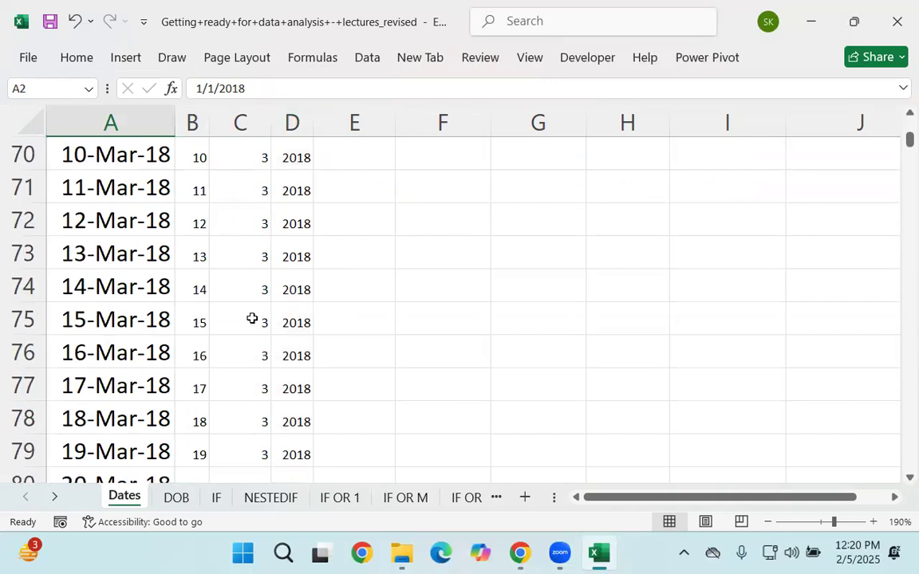
drag(899, 152, 897, 213)
scroll(186, 223, up, 9)
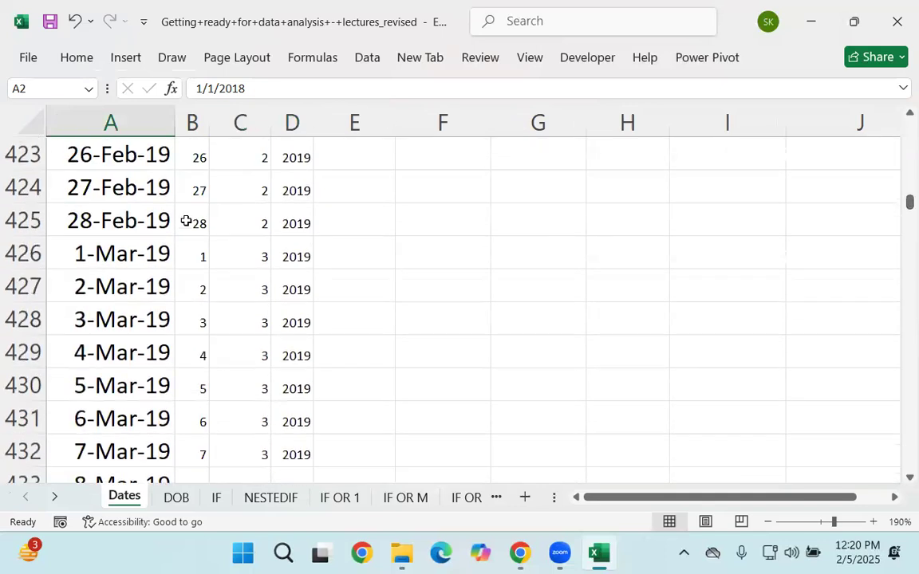
scroll(200, 224, up, 16)
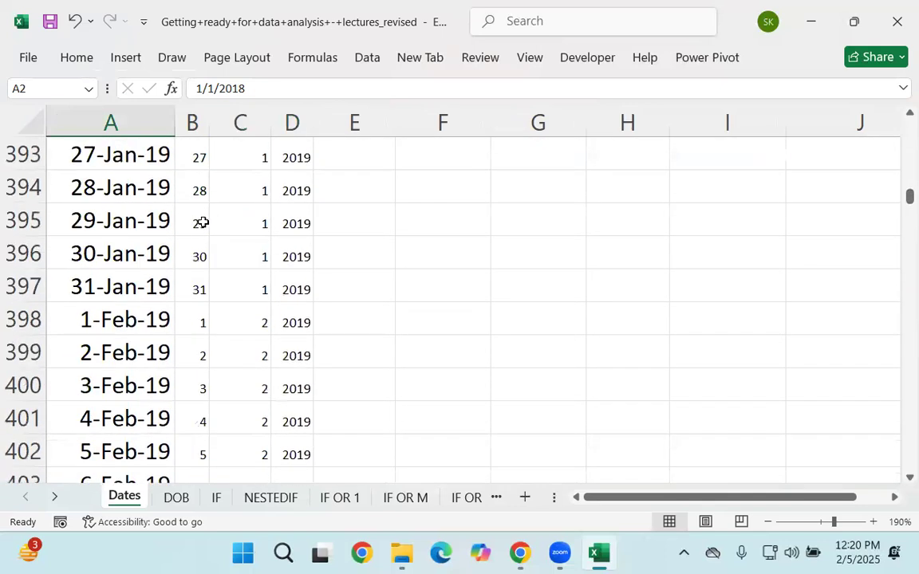
scroll(308, 235, down, 3)
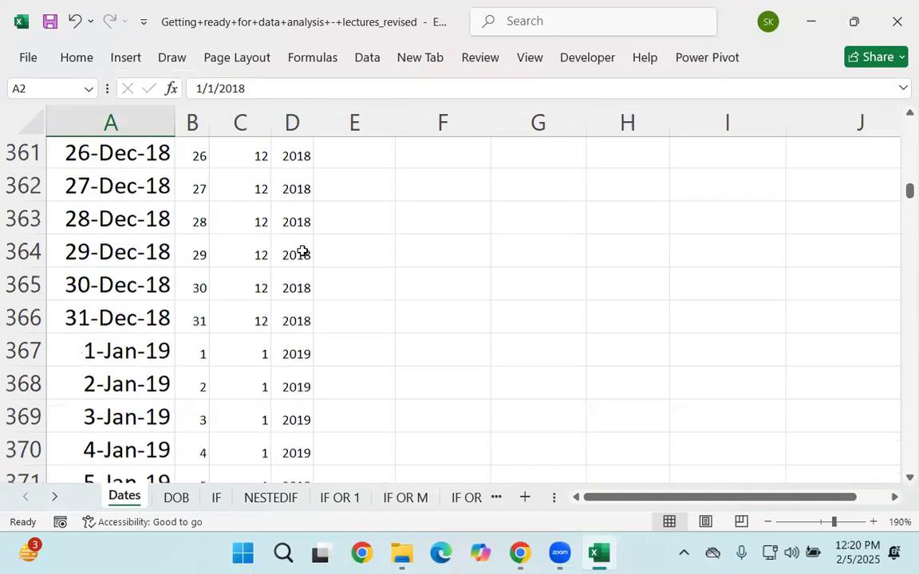
drag(36, 254, 272, 291)
click(195, 322)
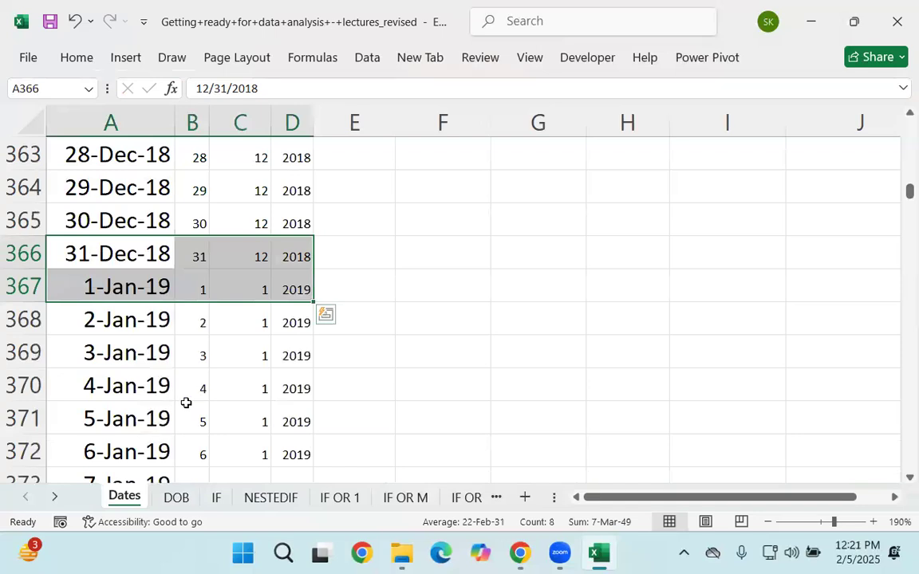
Enter =TEXT(A2,"dddd") in E2 and fill the formula down the Name of Day column
click(96, 385)
key(ctrl+Home)
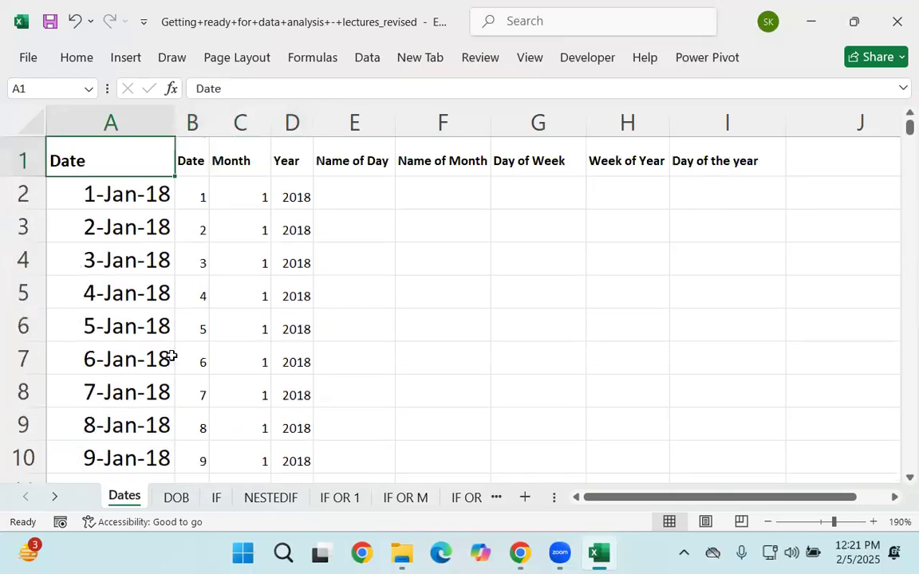
click(332, 191)
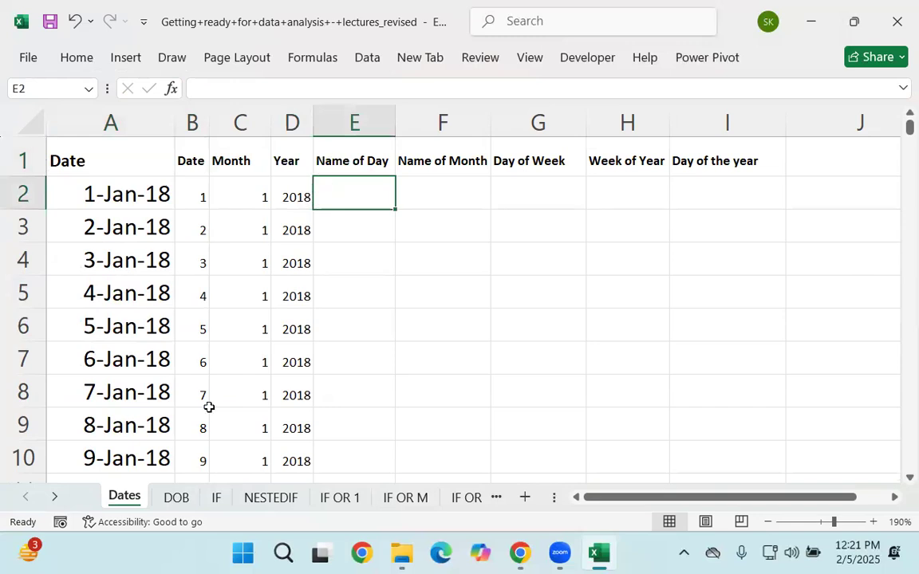
text(=tex)
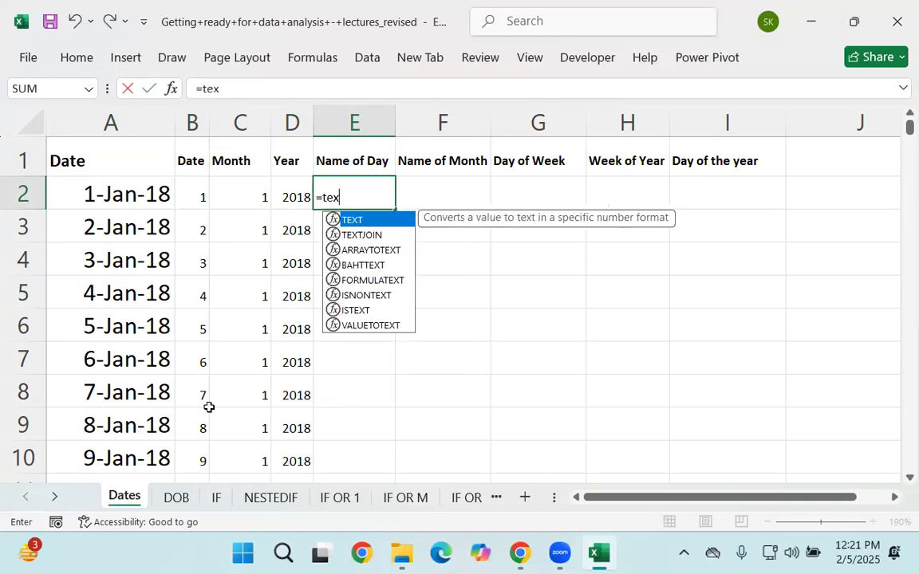
key(Tab)
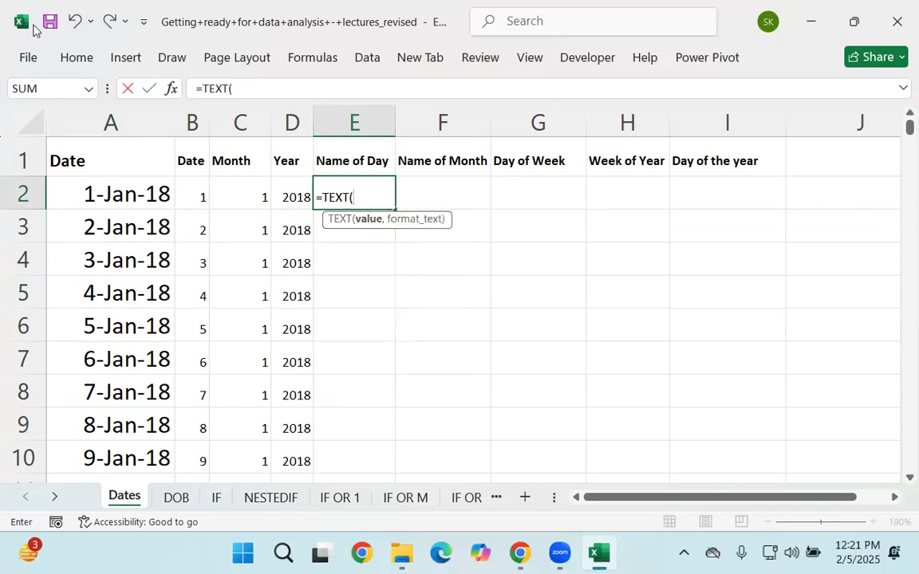
click(125, 196)
text(,)
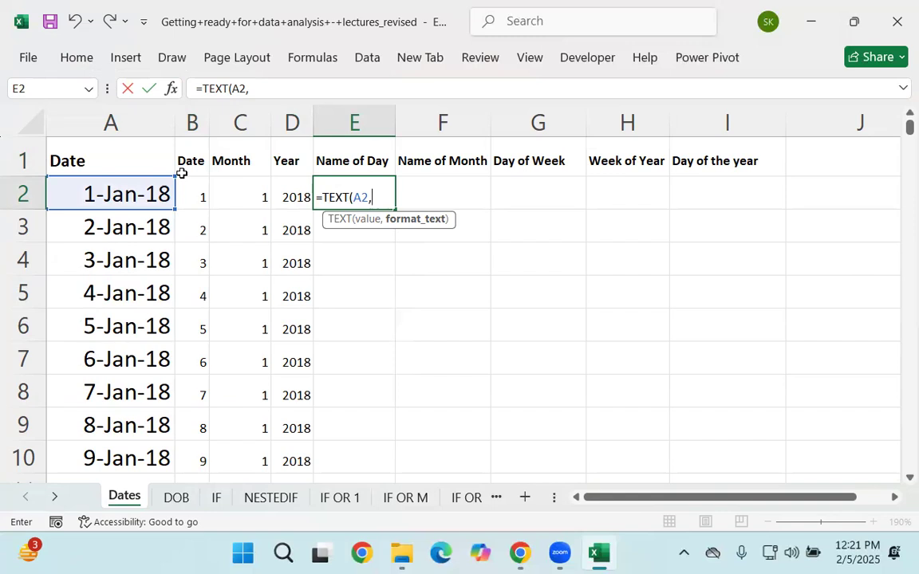
text("dddd)
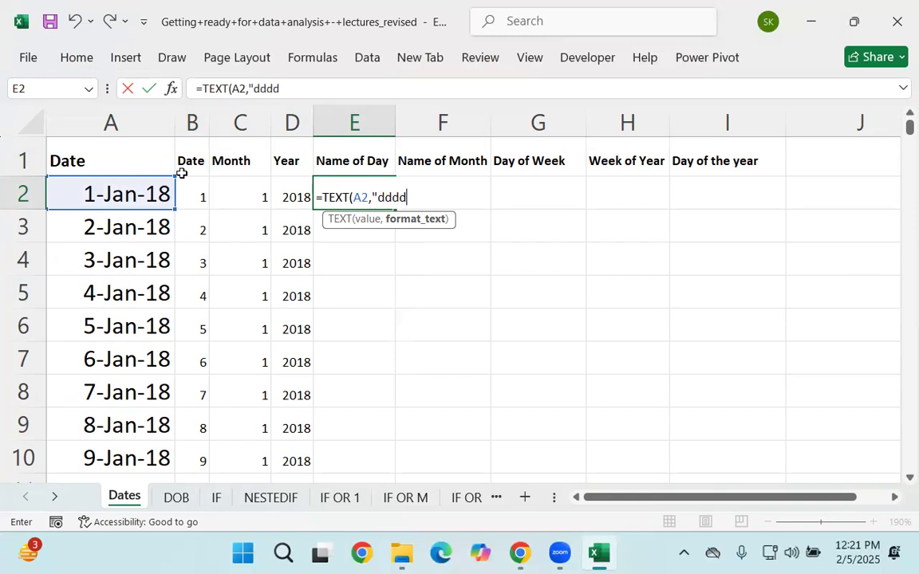
key(Return)
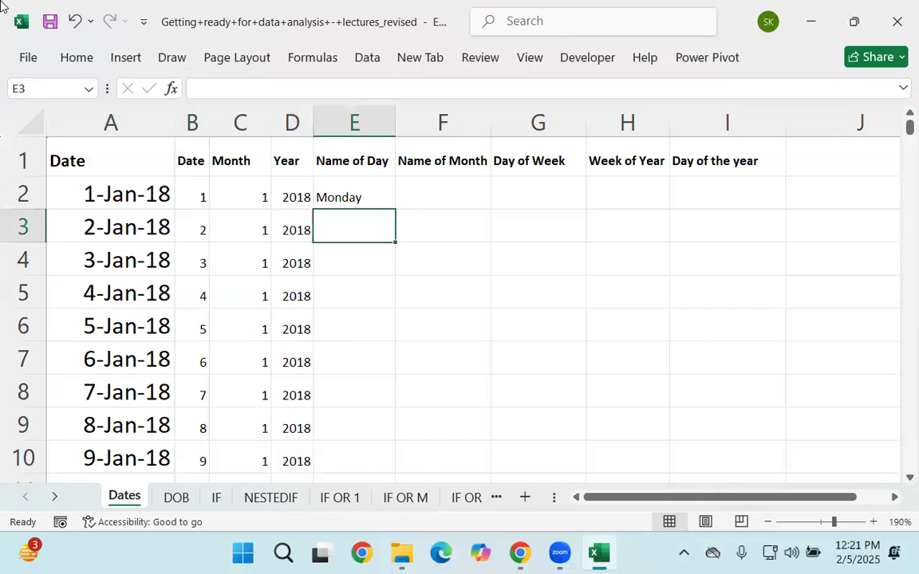
click(355, 198)
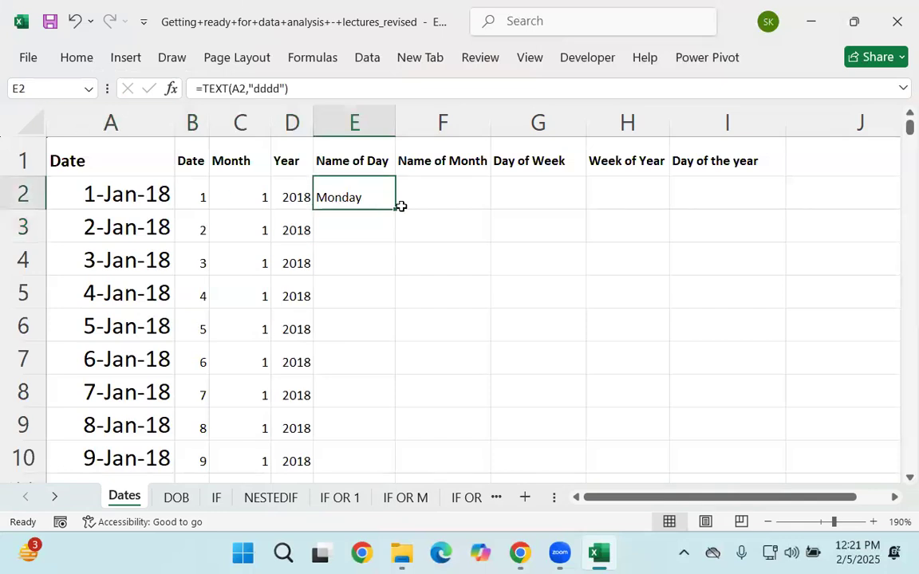
double_click(394, 208)
Enter =TEXT(A2,"mmmm") in F2 and fill the formula down the Name of Month column
click(413, 203)
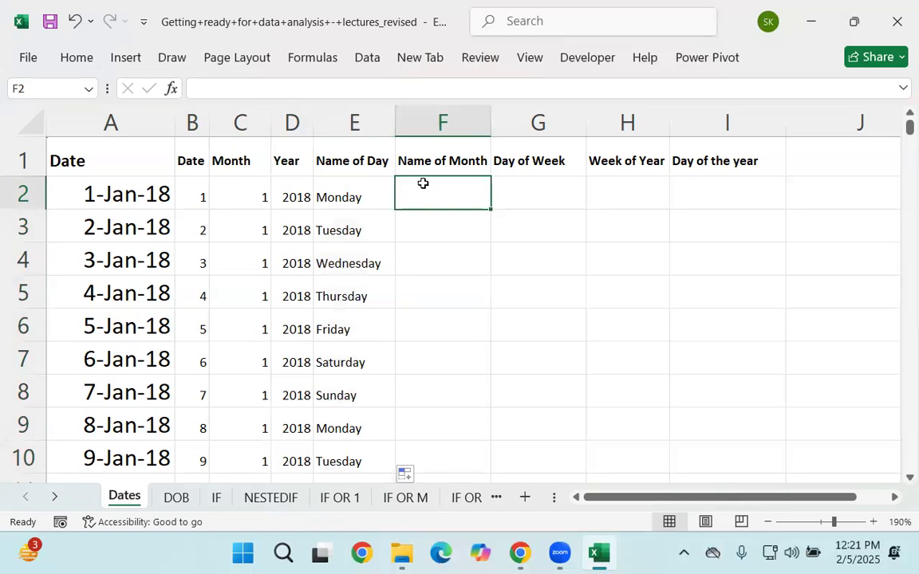
click(506, 328)
click(445, 193)
text(=tex)
key(Tab)
click(99, 194)
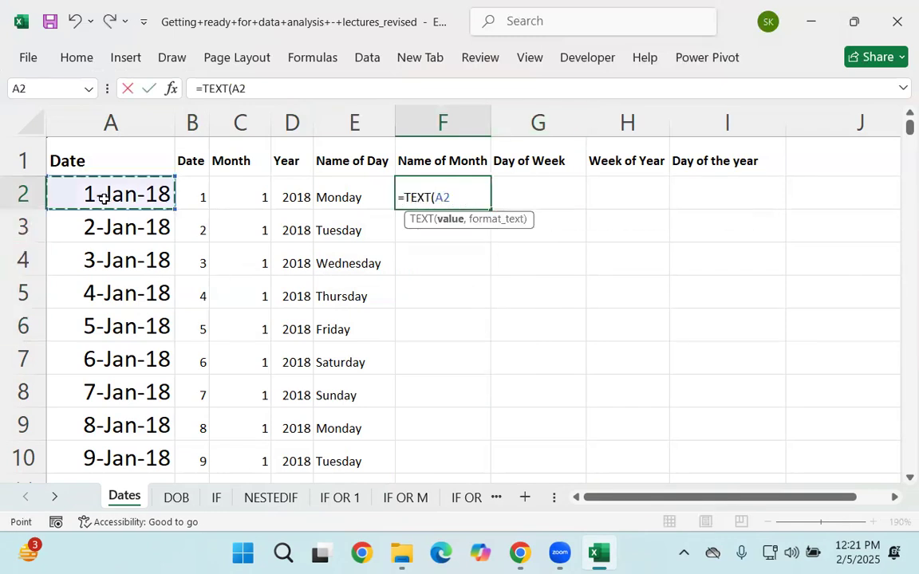
text(,"mmmm)
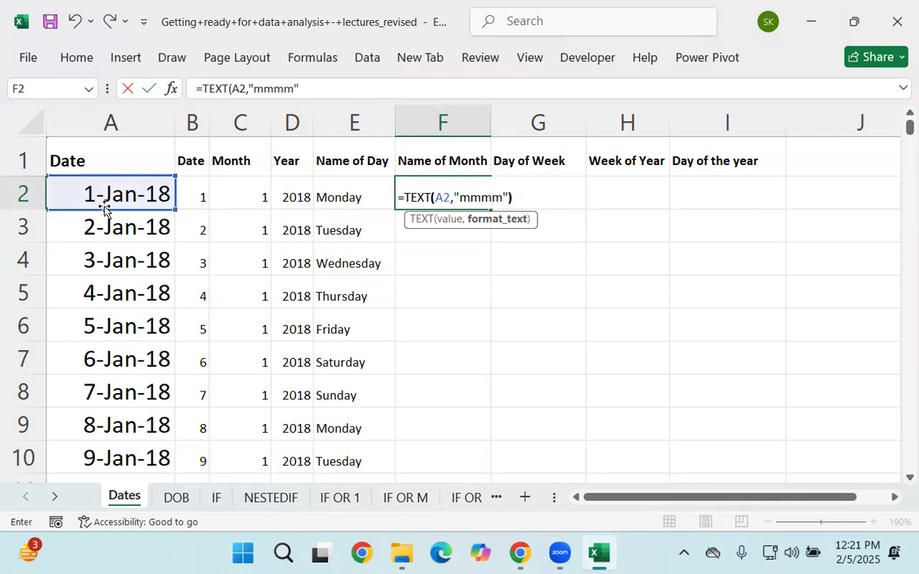
text("))
key(Return)
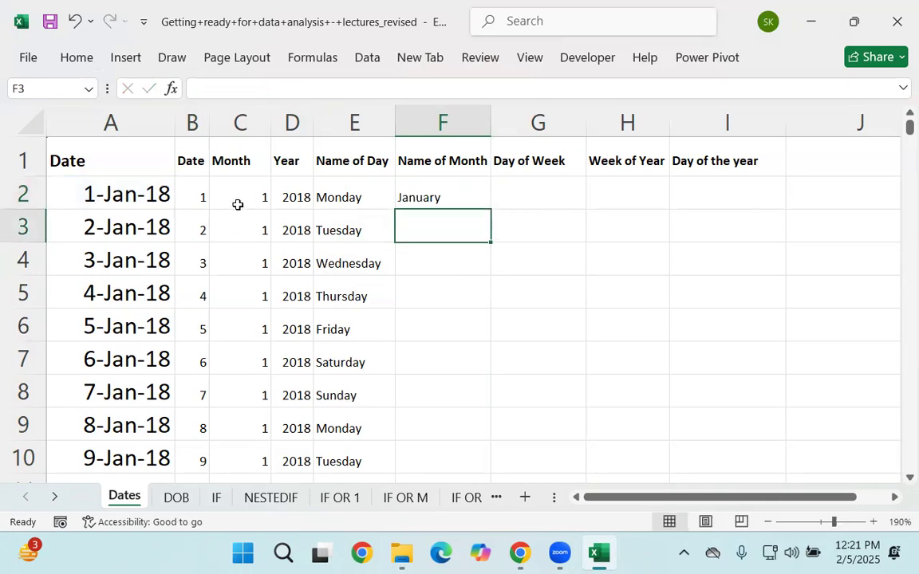
click(242, 199)
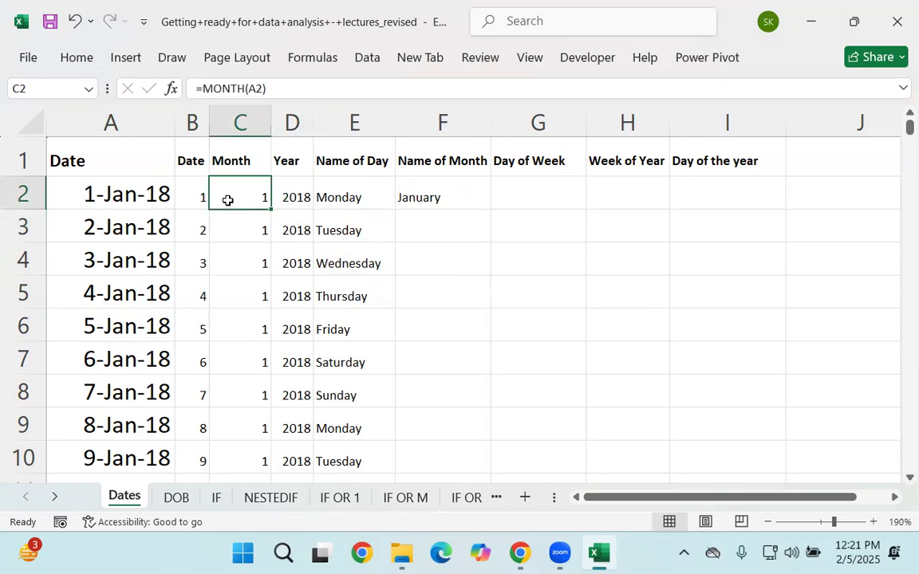
click(444, 193)
double_click(486, 211)
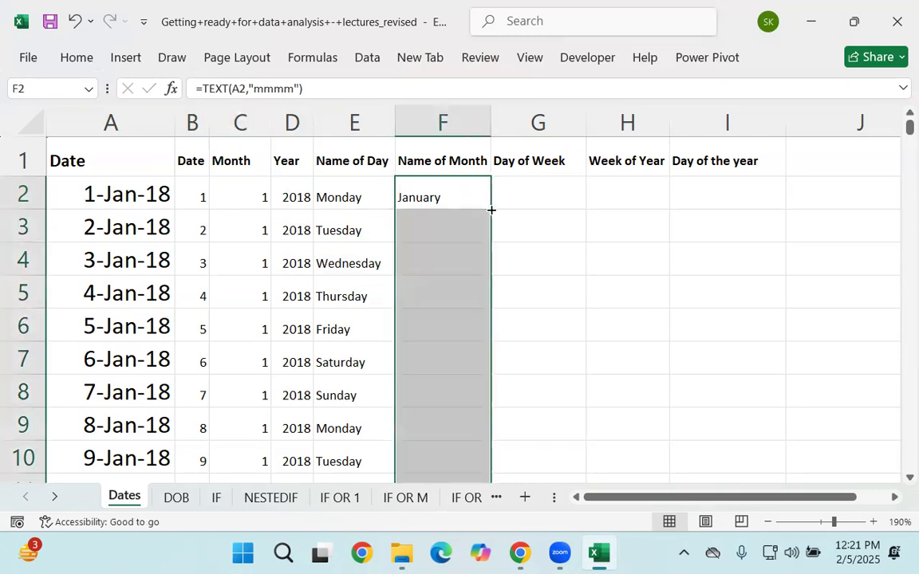
click(236, 203)
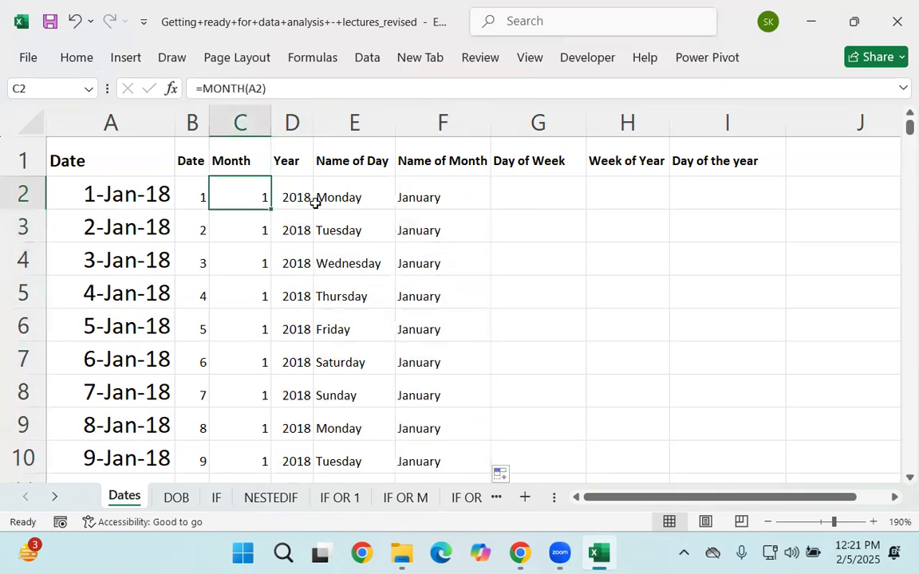
click(428, 219)
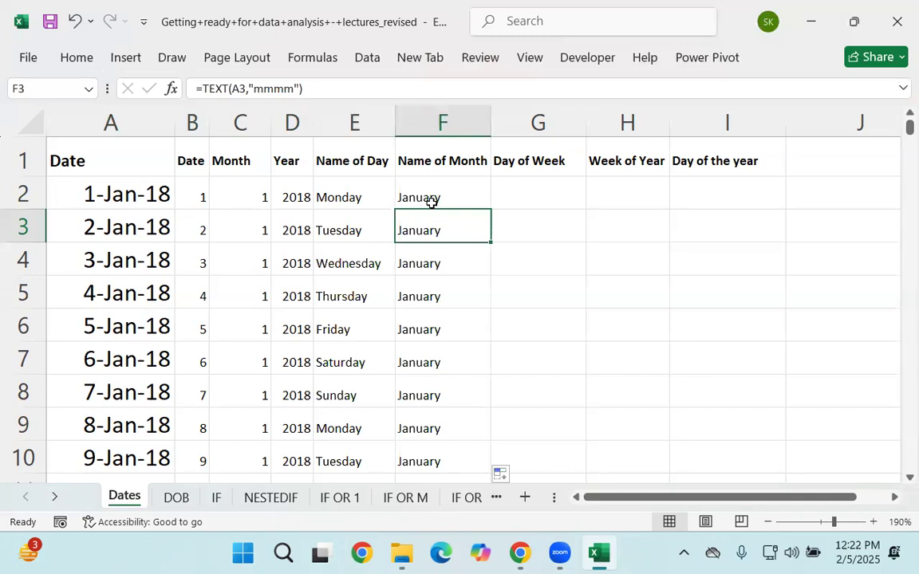
Enter =WEEKDAY(A2,2) in G2, numbering Monday as 1 through Sunday as 7, and fill it down the Day of Week column
click(528, 185)
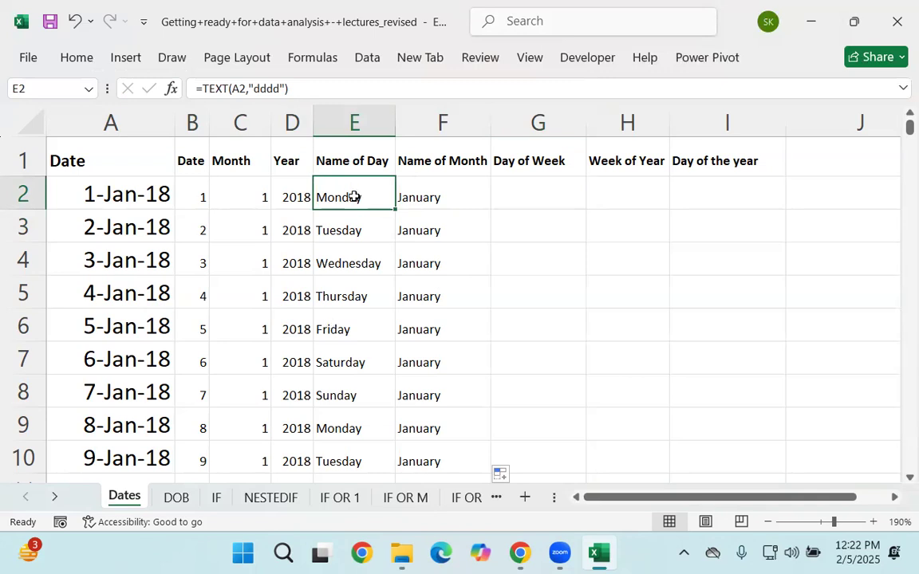
click(554, 185)
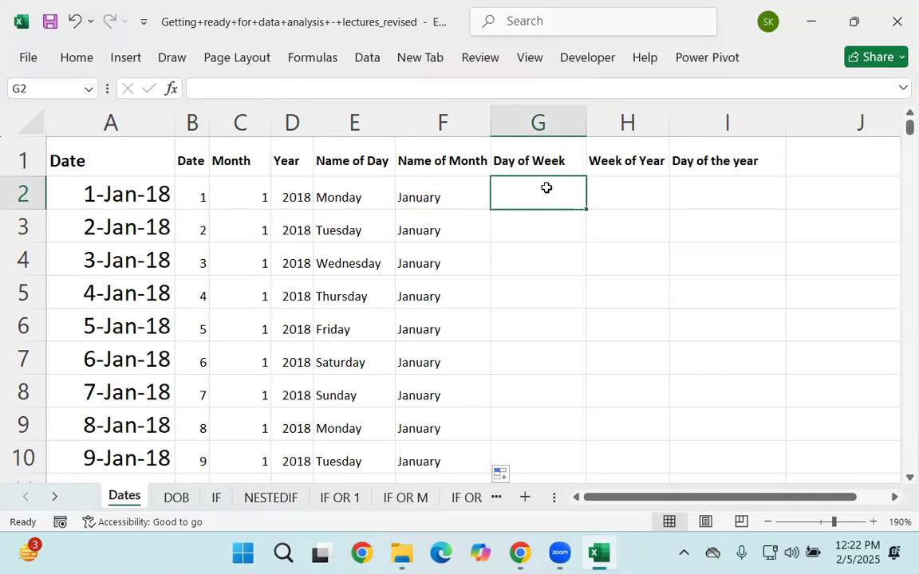
text(=wee)
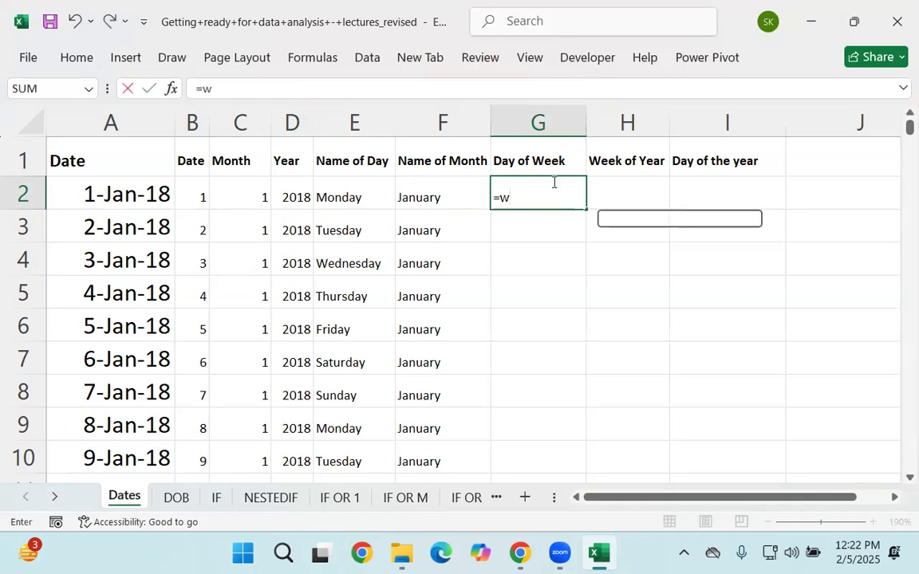
key(Tab)
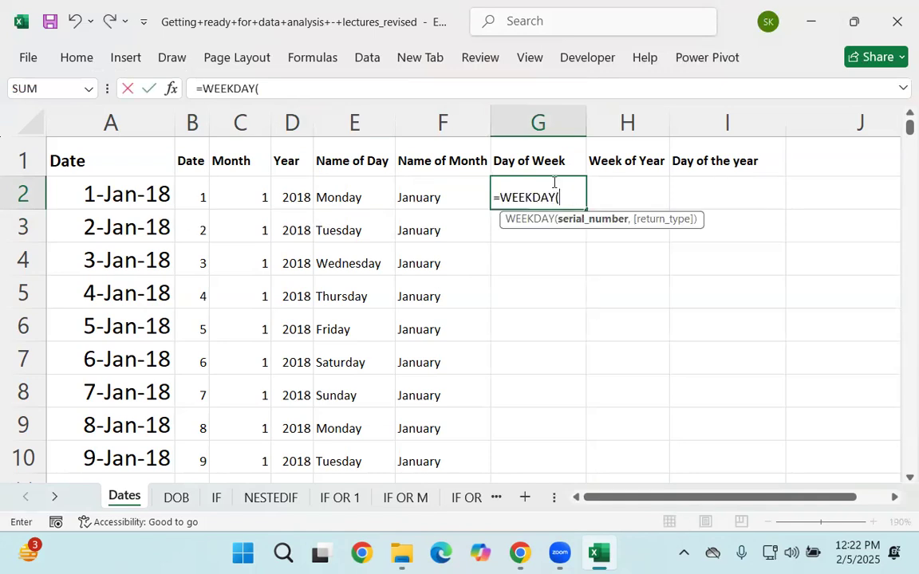
click(136, 195)
text(,)
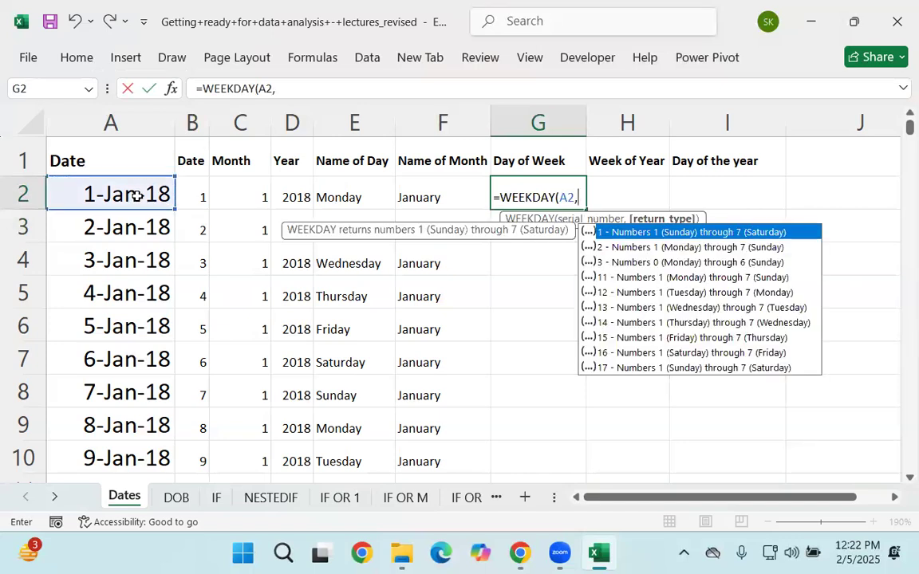
key(Down)
key(Tab)
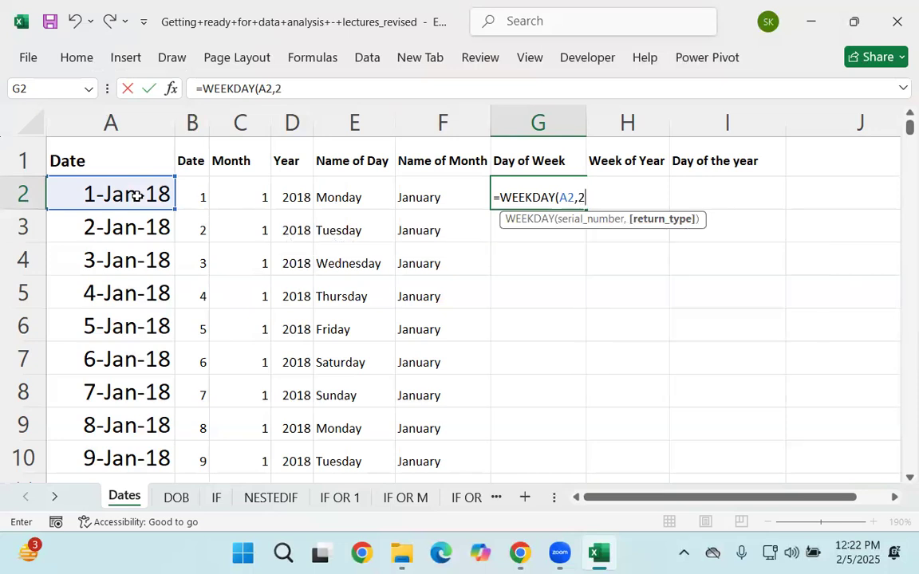
text())
key(Return)
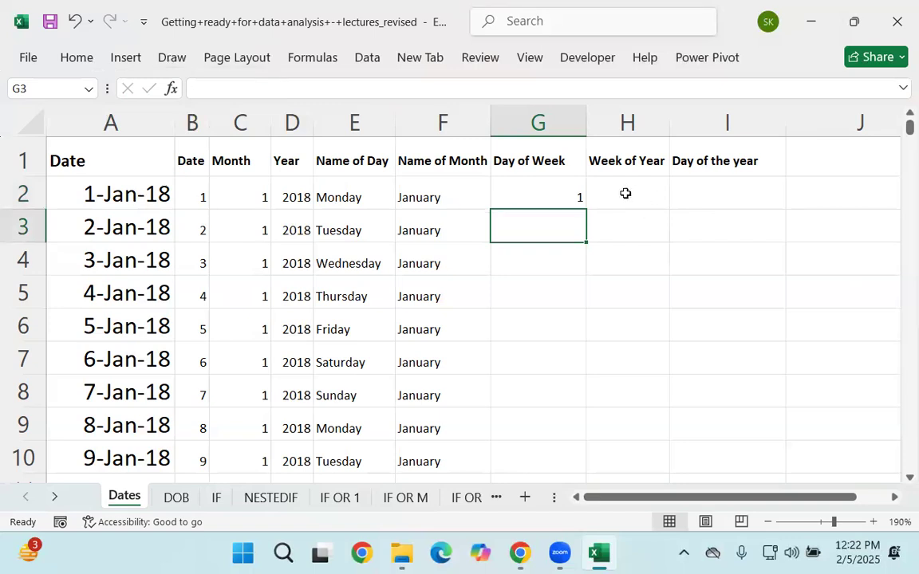
click(574, 195)
double_click(587, 210)
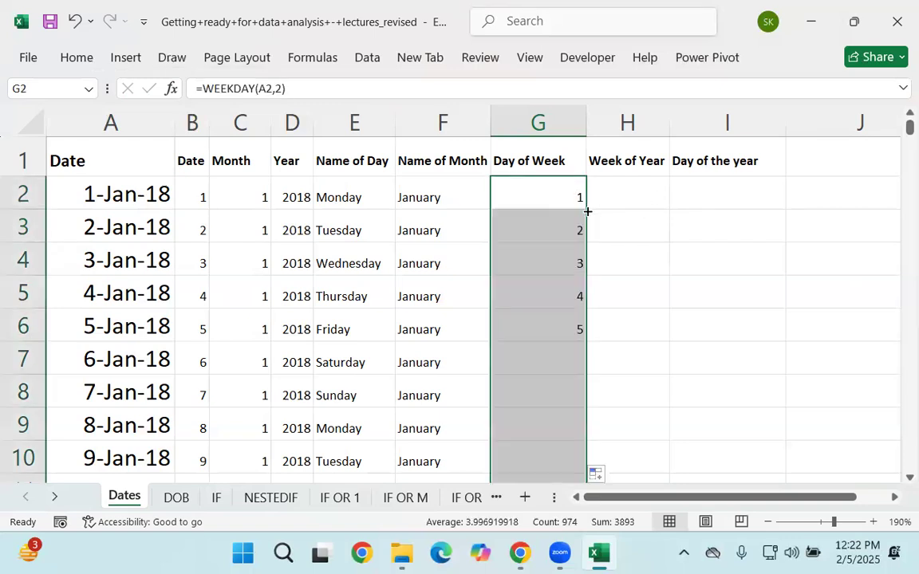
click(547, 226)
drag(538, 187, 529, 385)
drag(532, 430, 531, 448)
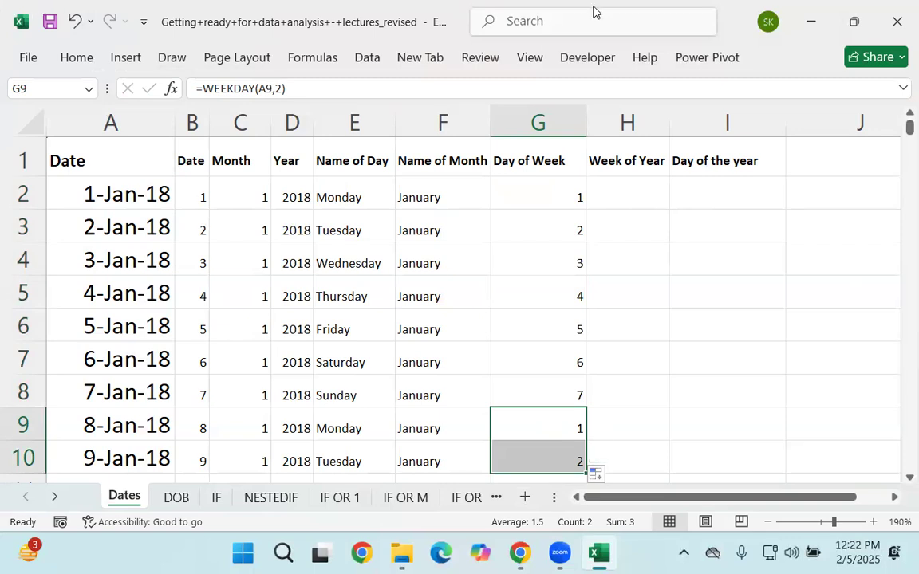
Enter =WEEKNUM(A2) in H2 and fill the formula down the Week of Year column
click(619, 188)
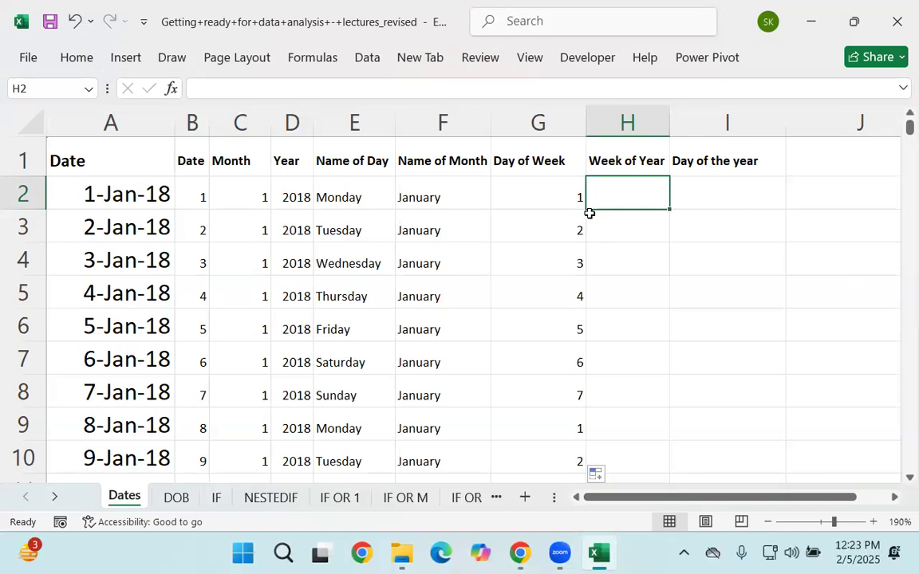
text(=)
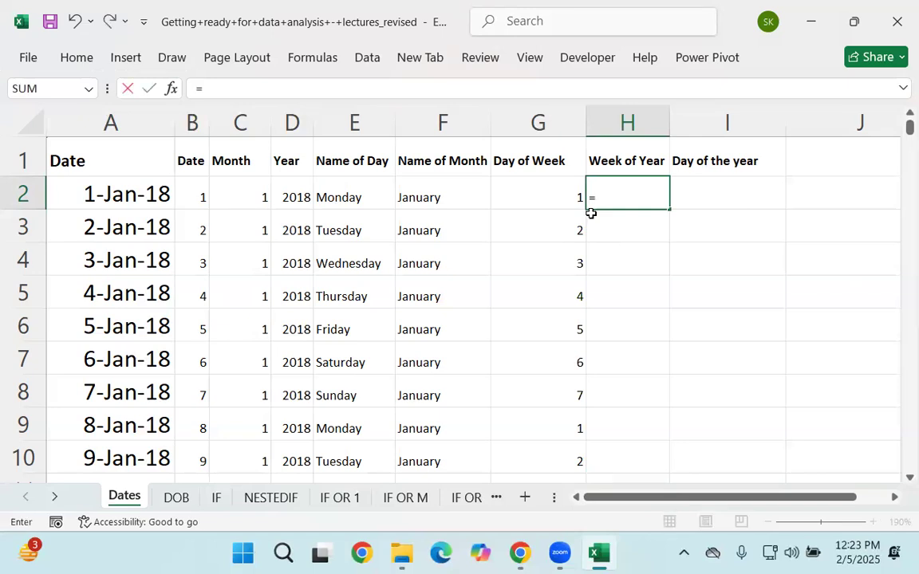
text(wee)
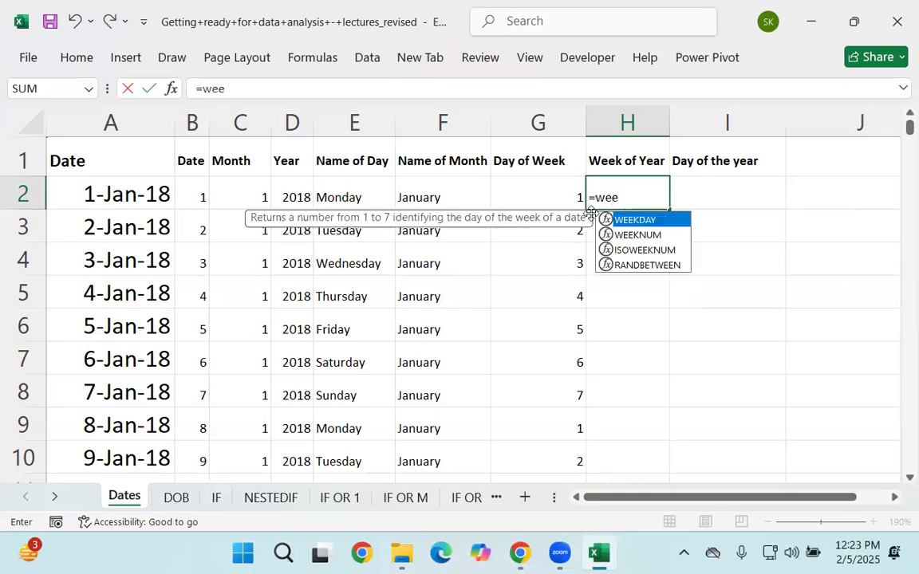
key(Down)
key(Tab)
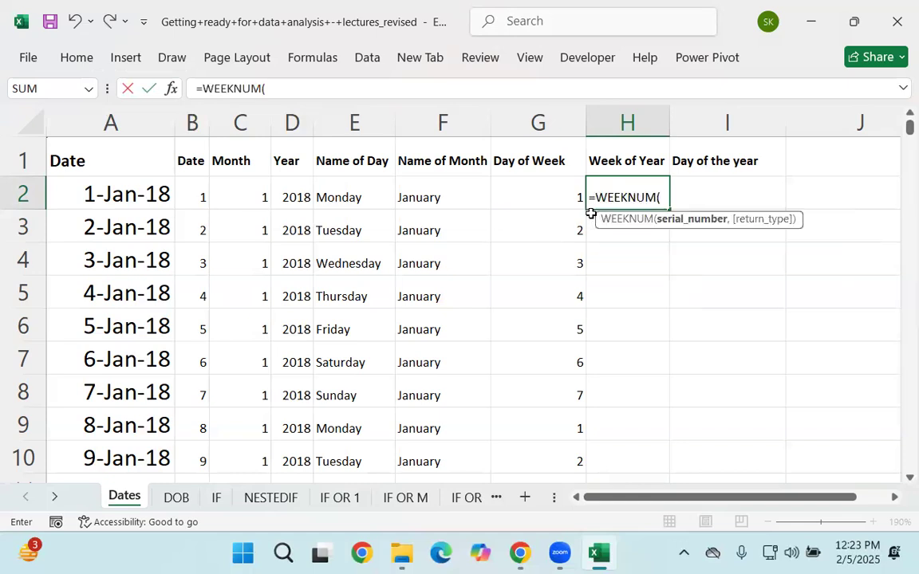
click(134, 193)
text())
key(Return)
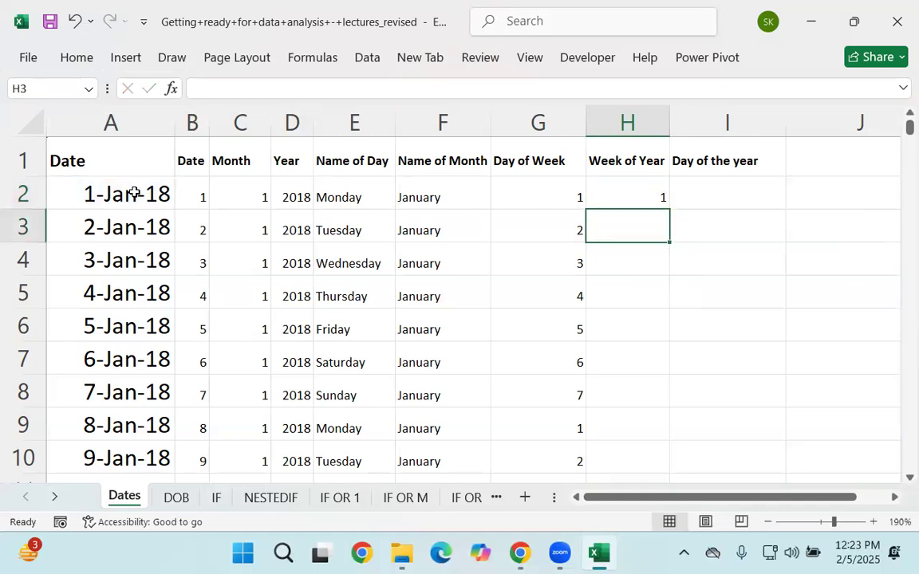
click(622, 202)
double_click(670, 209)
Examine the week numbers in the first January 2018 rows and where 2018 changes to 2019, in rows 366 and 367
click(638, 202)
drag(638, 201, 639, 355)
click(634, 393)
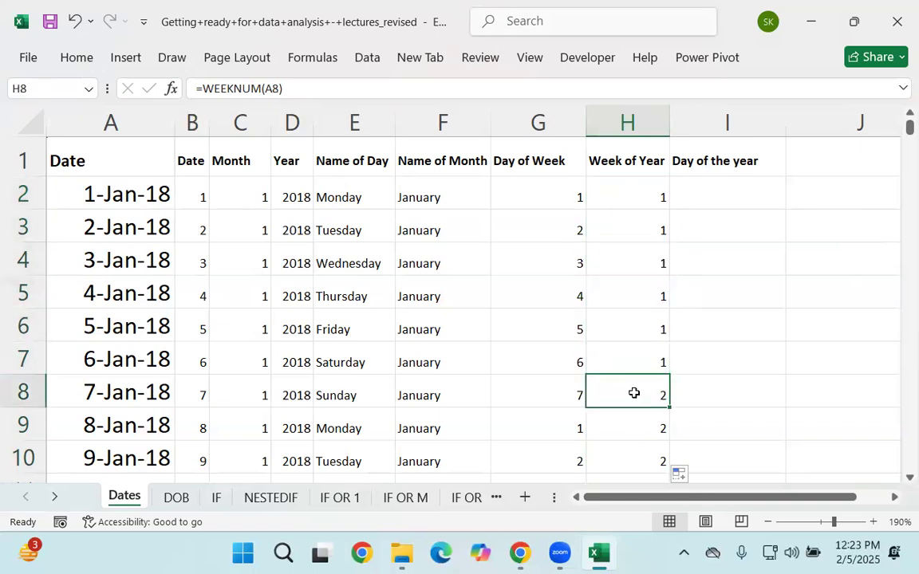
scroll(634, 393, down, 14)
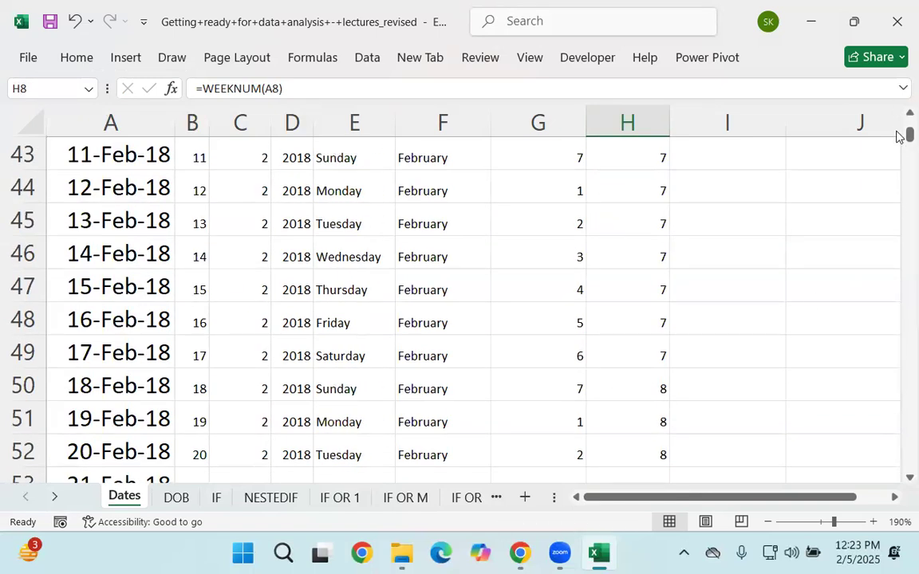
drag(898, 137, 898, 204)
drag(96, 259, 614, 283)
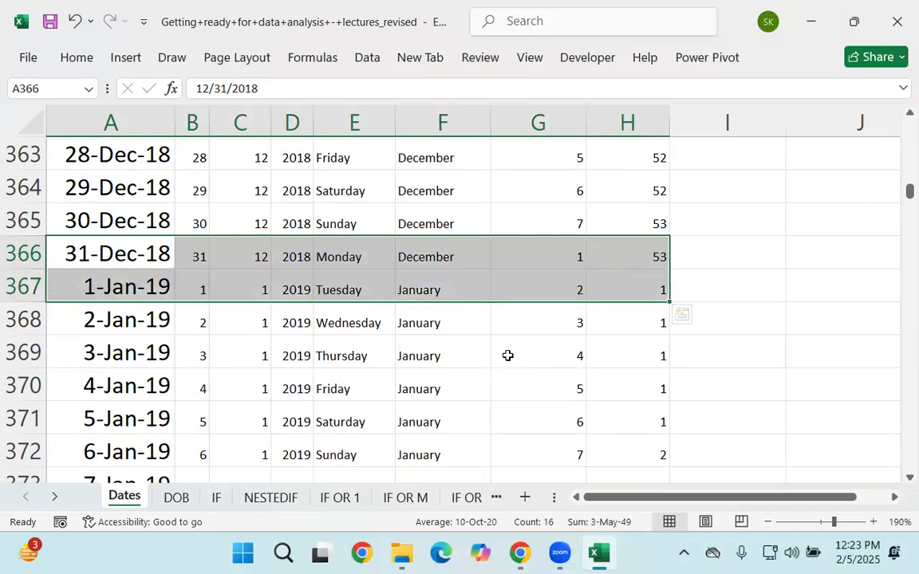
click(750, 279)
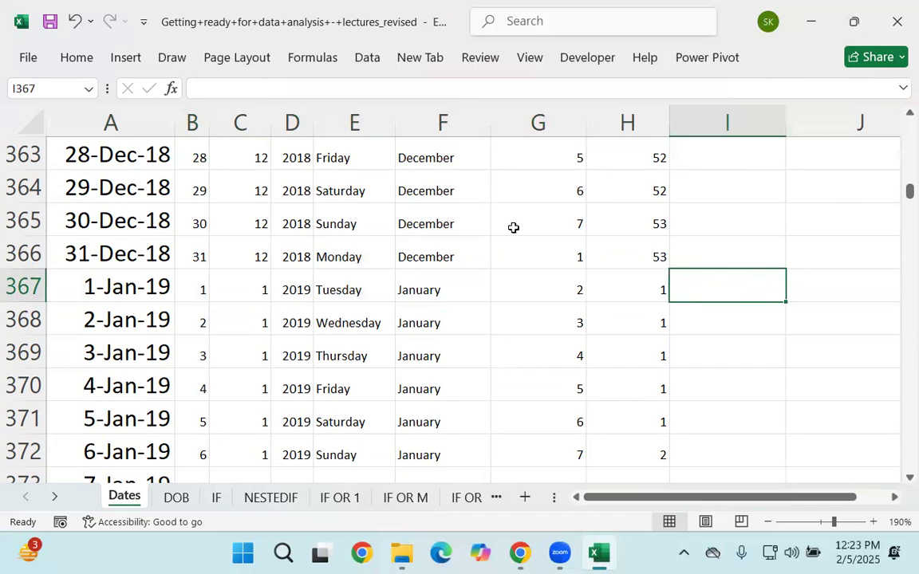
scroll(431, 335, up, 9)
click(470, 276)
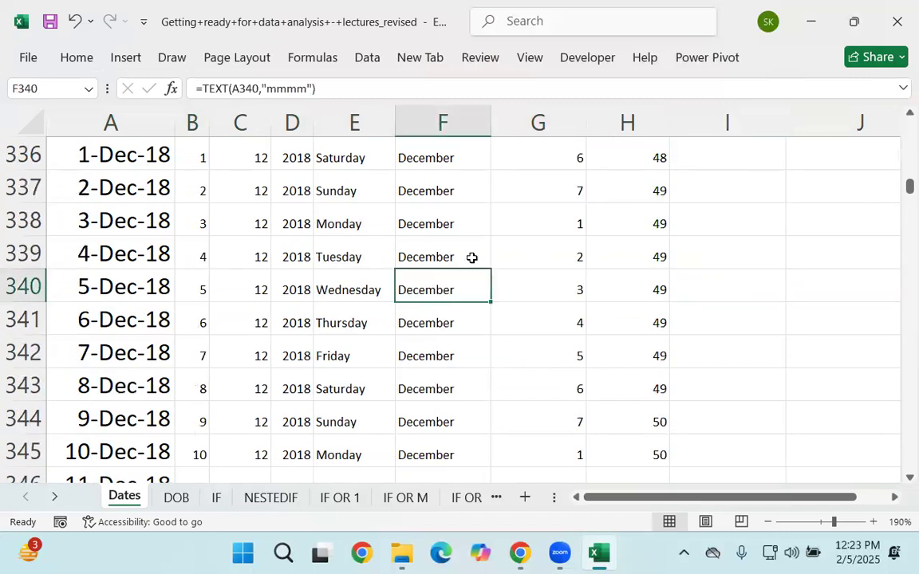
Enter =DATE(2018,1,0) in I2 under Day of the year and autofit column I to its contents
key(ctrl+Up)
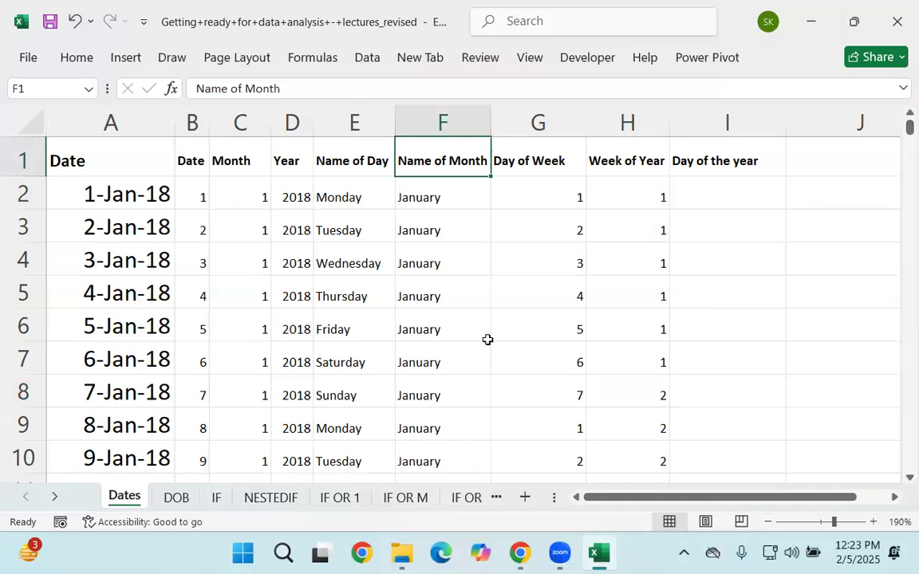
key(Right)
key(Right)
key(Right)
click(717, 216)
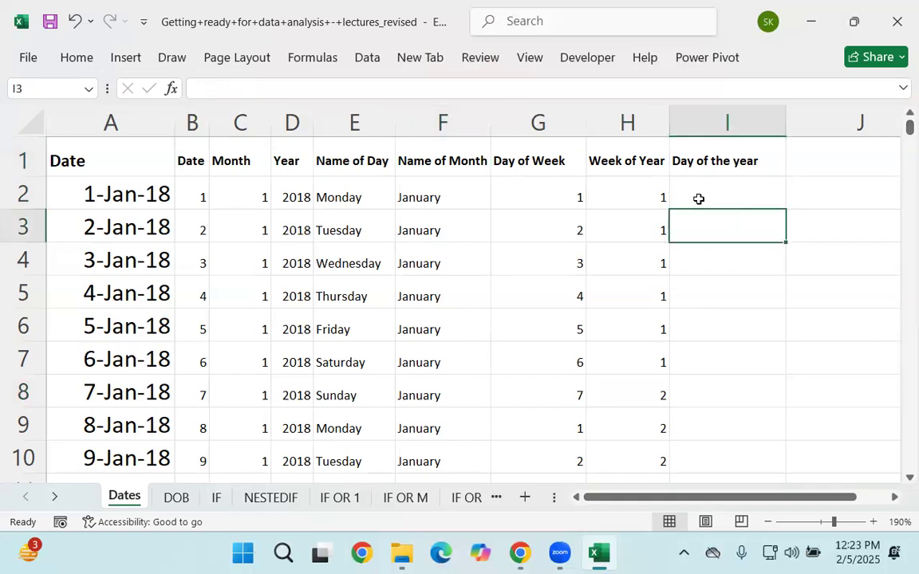
click(700, 198)
click(76, 197)
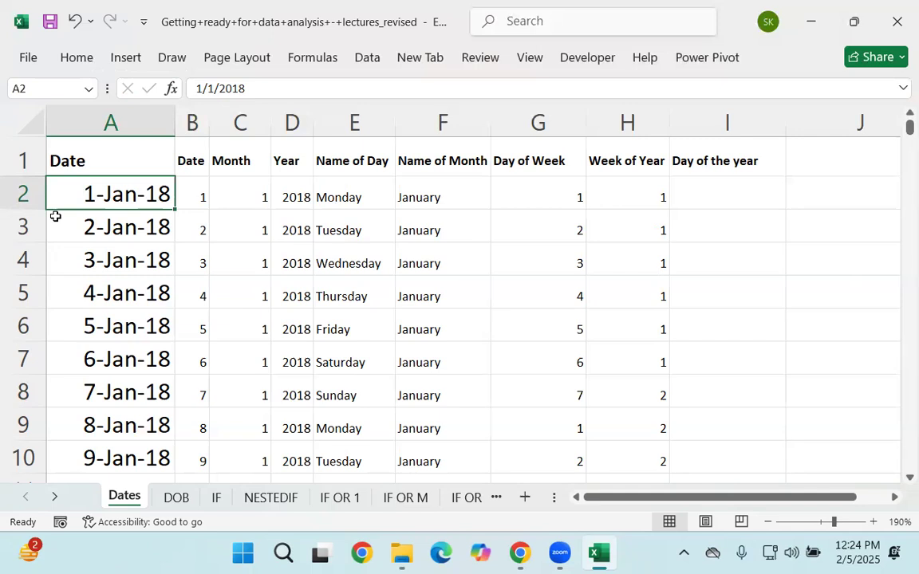
click(709, 181)
text(=date)
key(Tab)
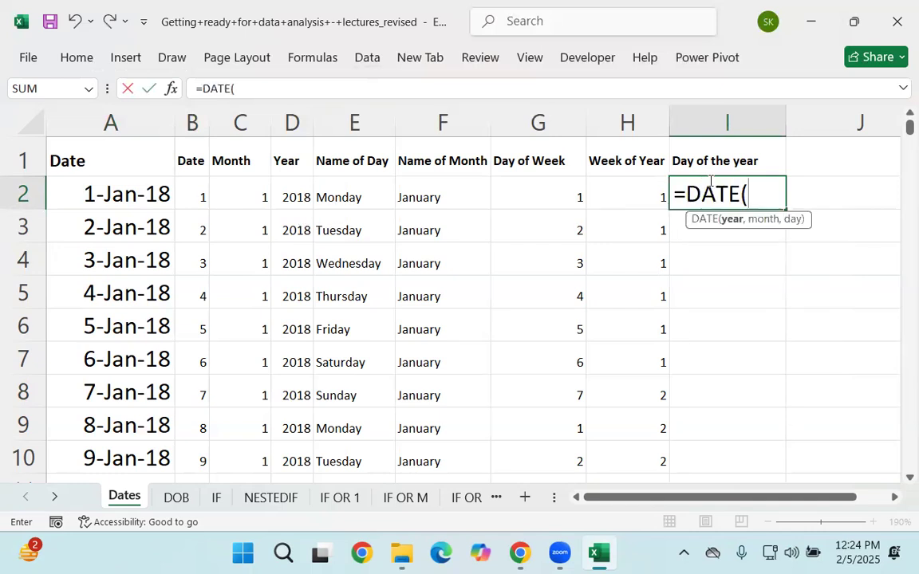
text(2018,)
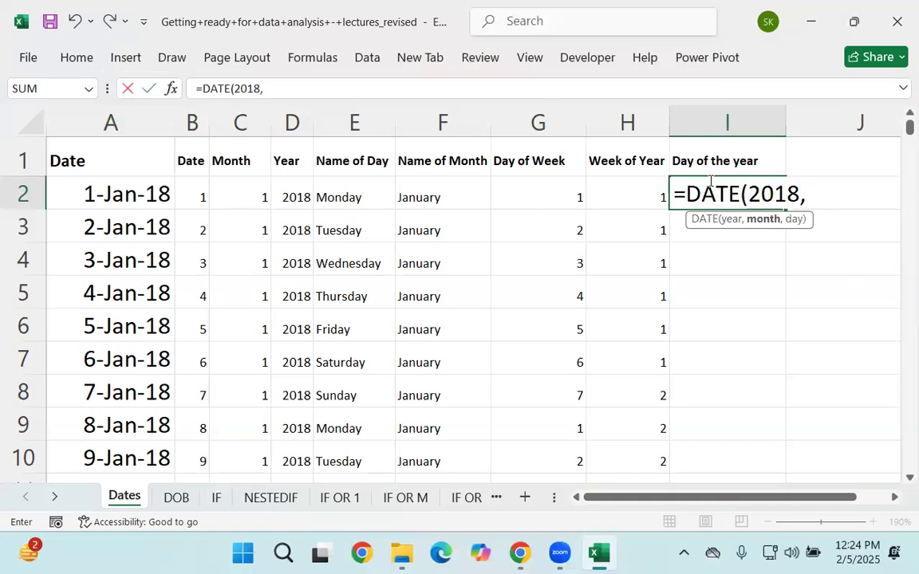
text(1,0)
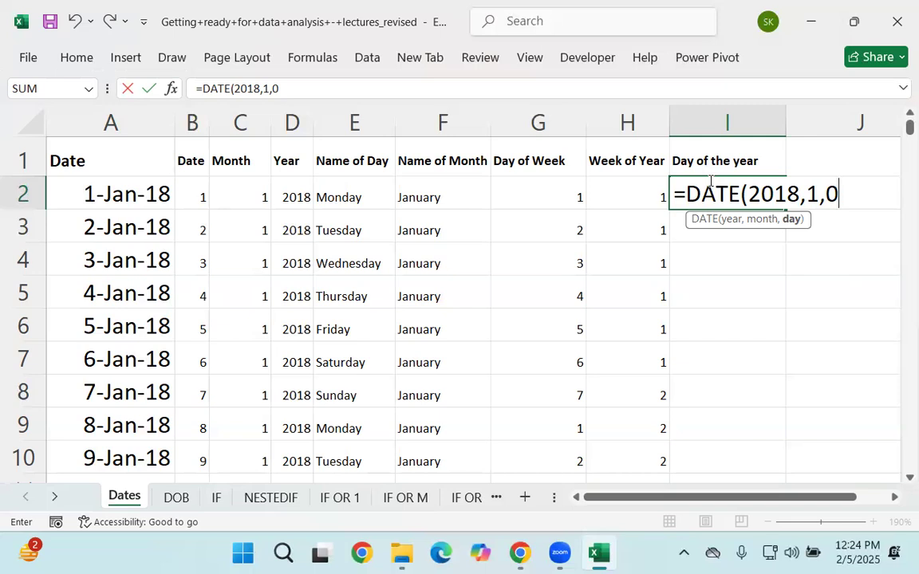
text(_)
key(Return)
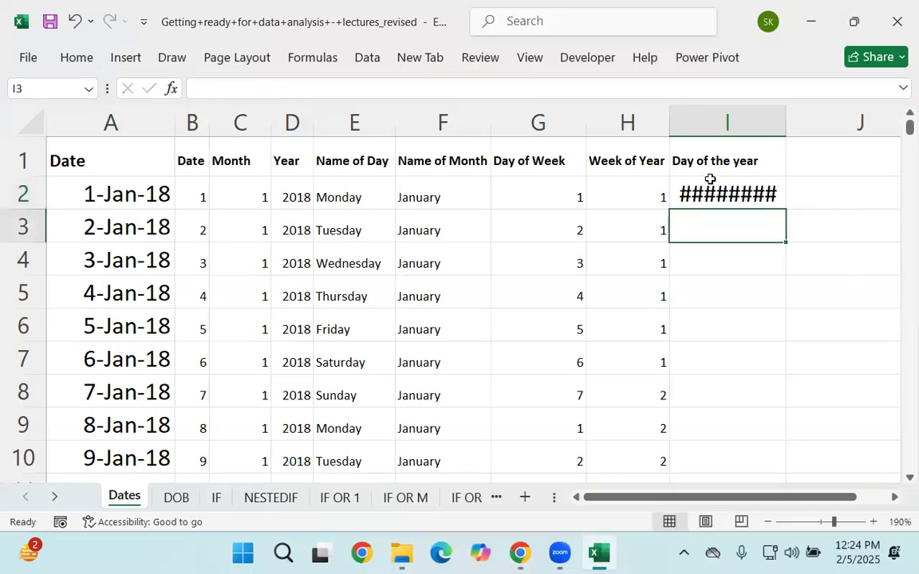
double_click(784, 122)
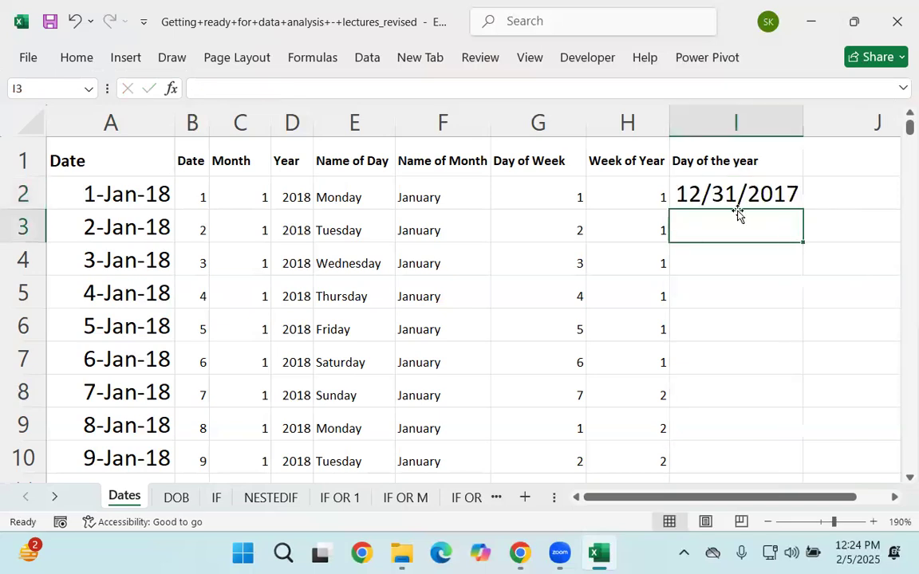
Clear the trial DATE formula from I2, keeping the date in A2
drag(733, 199, 754, 235)
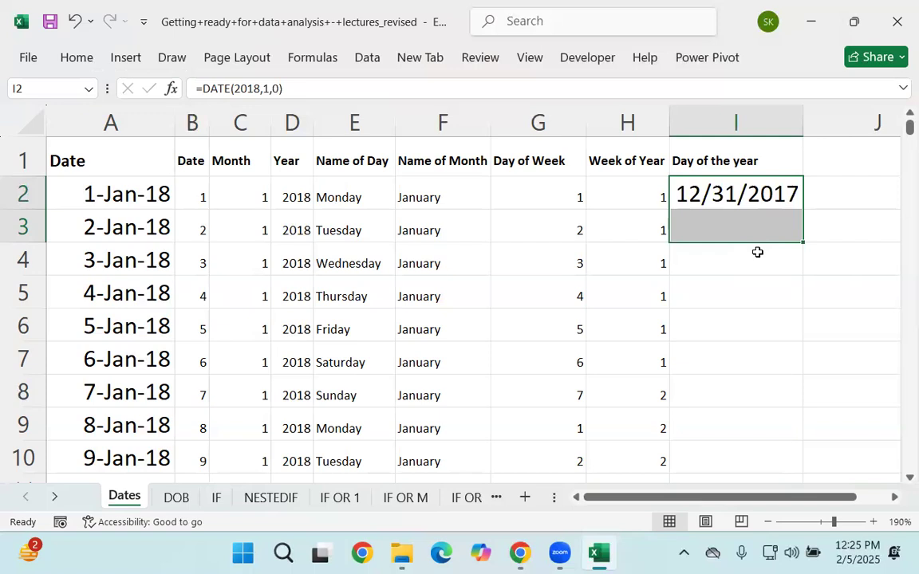
key(Home)
key(Delete)
key(ctrl+z)
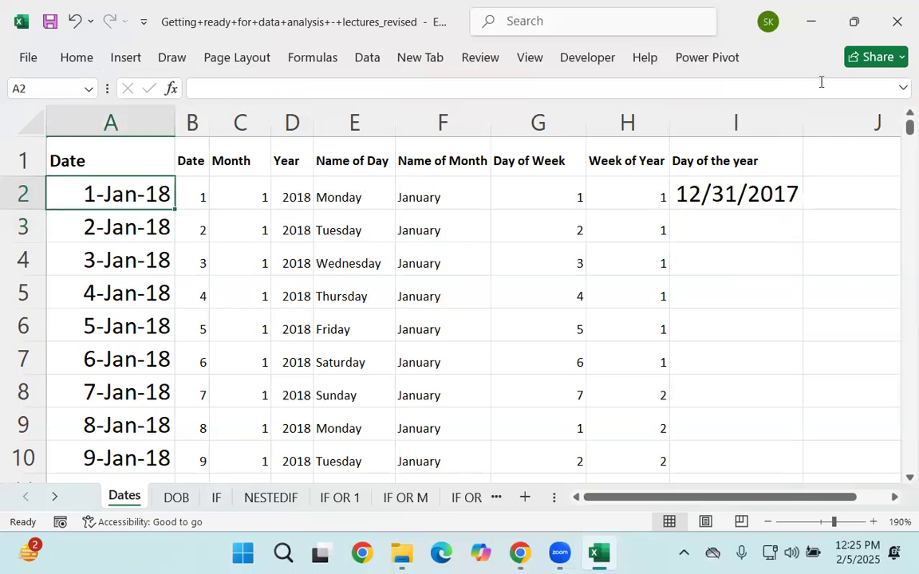
click(700, 180)
key(Delete)
Enter =A2-DATE(YEAR(A2),1,0) in I2 to calculate the day of the year
text(=)
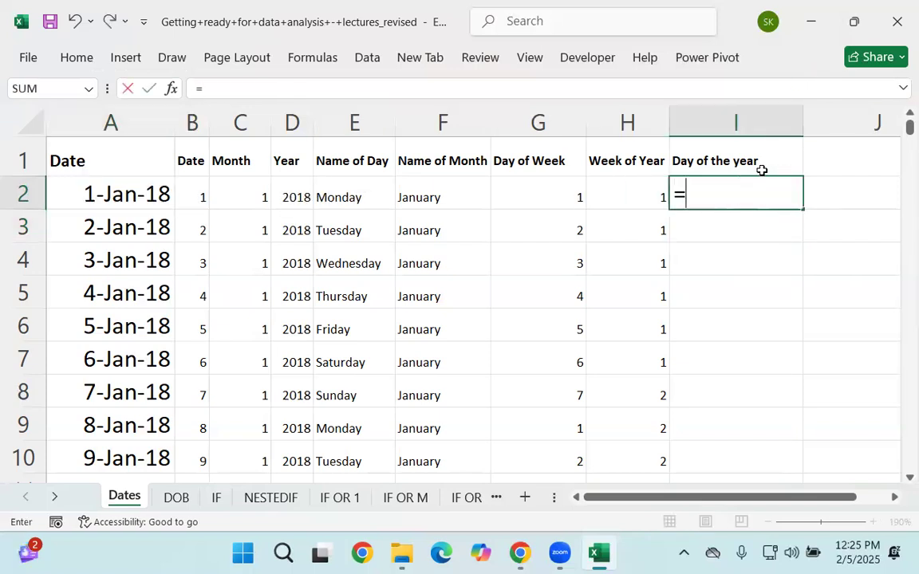
click(88, 190)
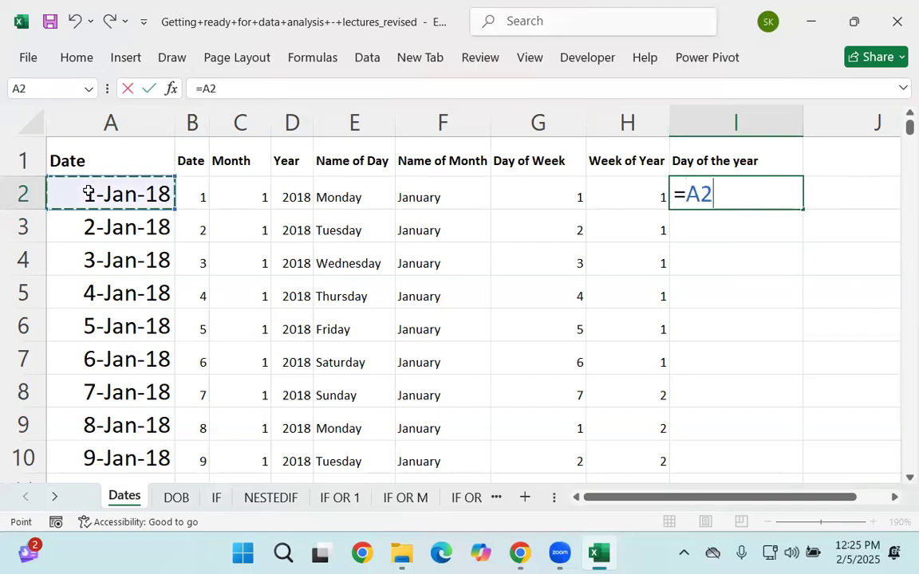
text(-date)
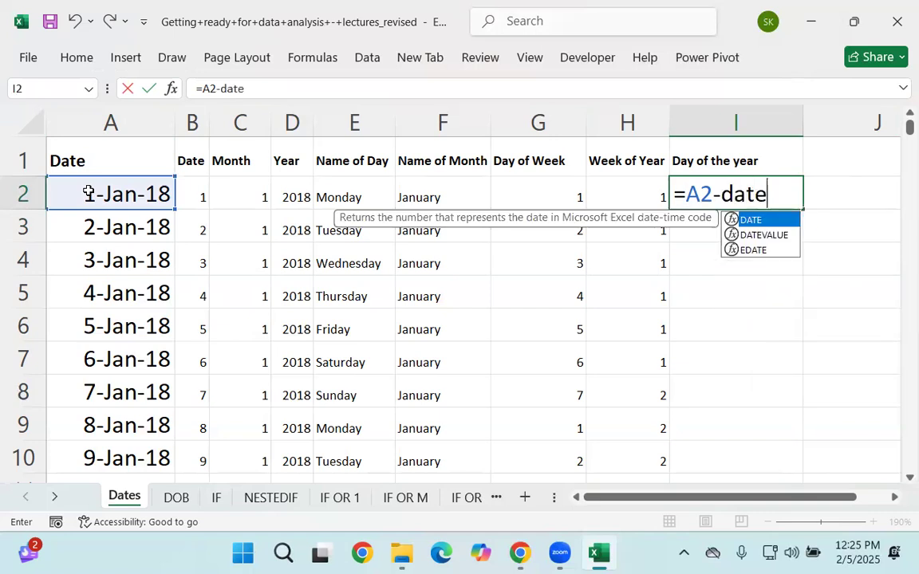
key(Tab)
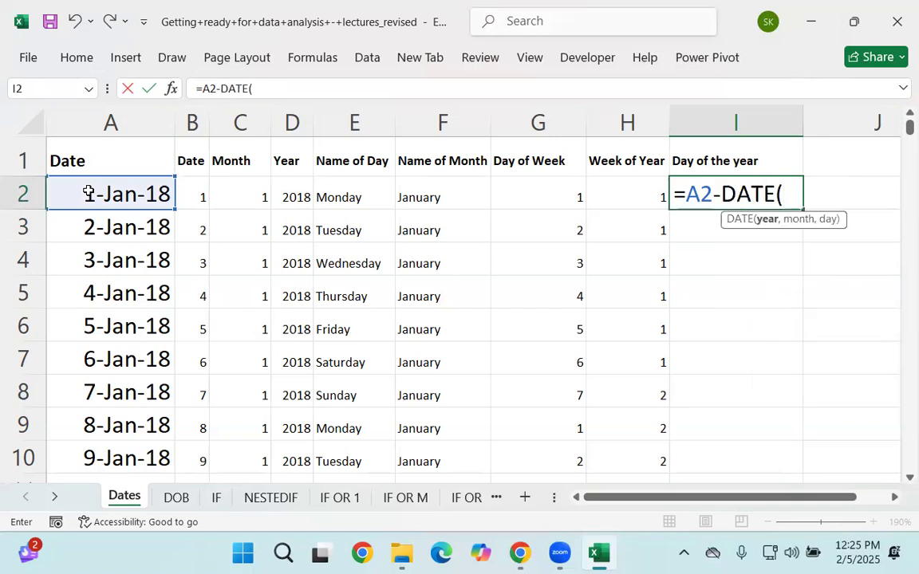
text(year)
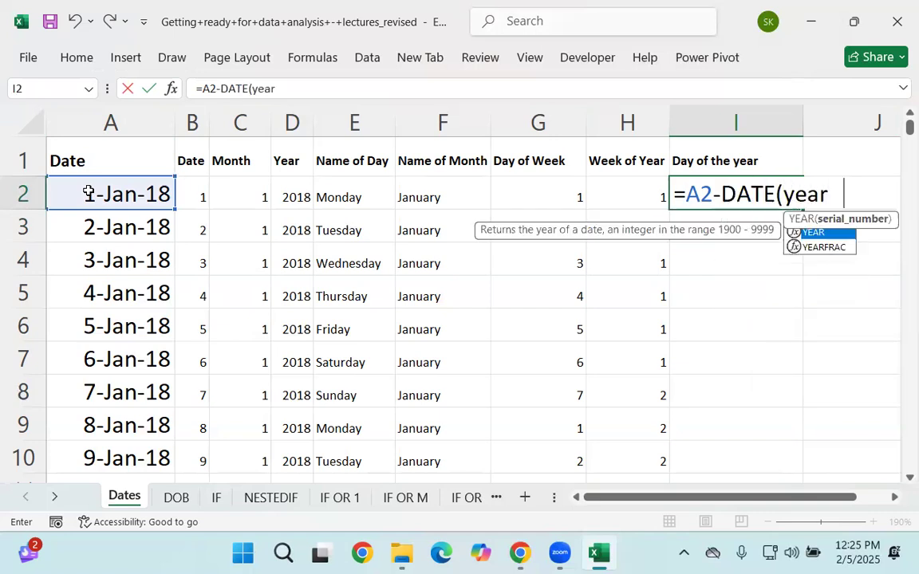
key(Tab)
click(139, 192)
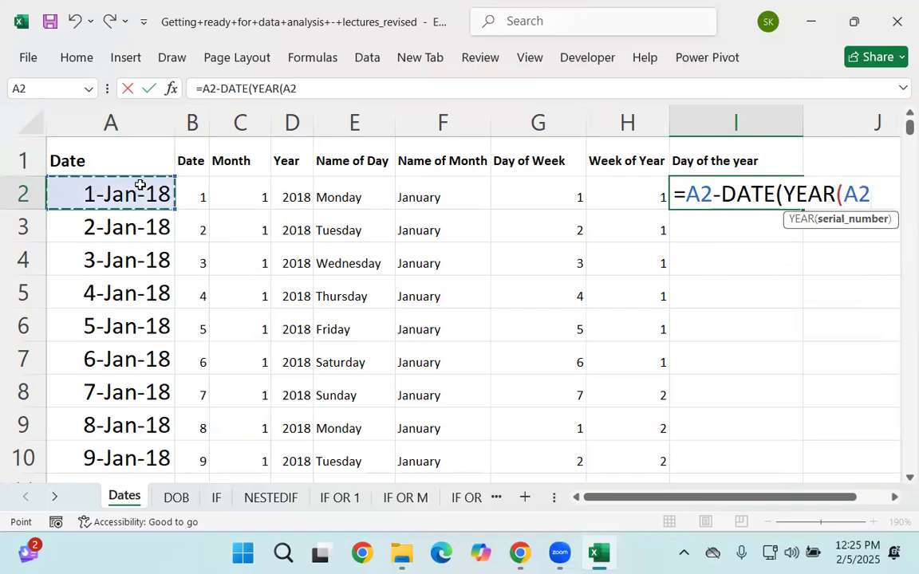
text())
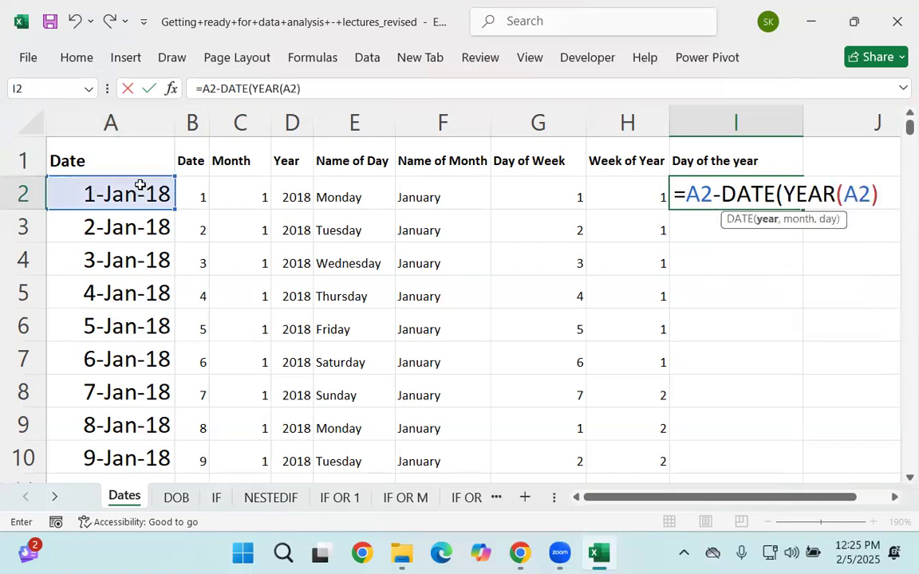
text(,1)
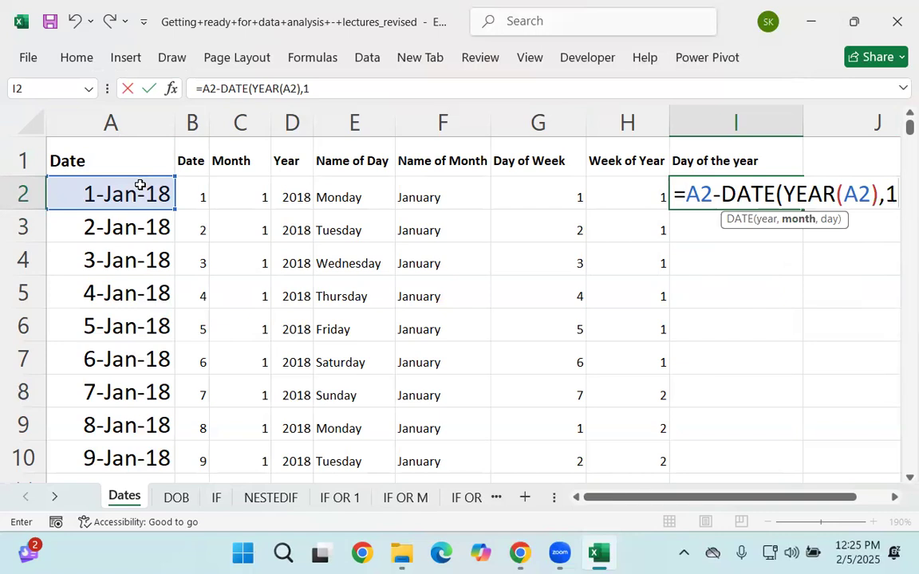
text(,)
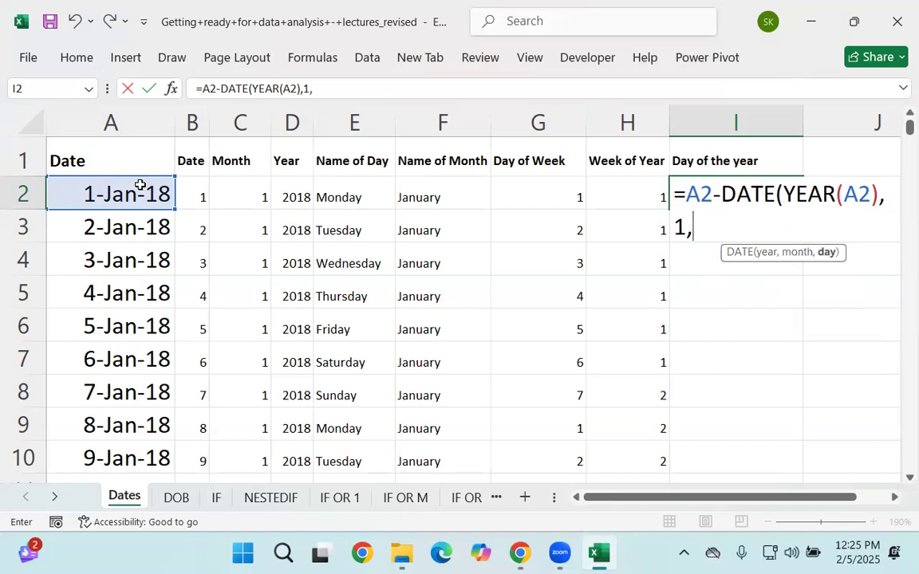
text(0))
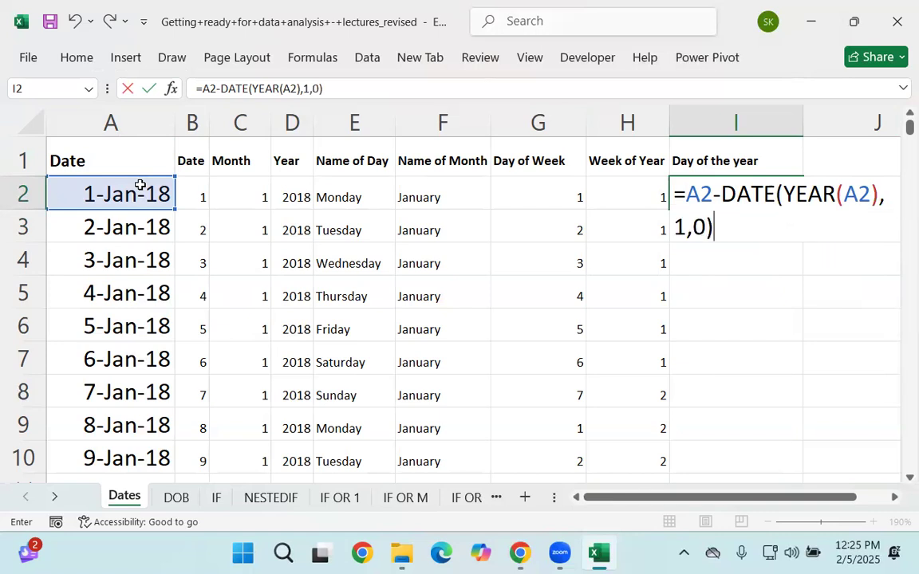
key(Return)
Format I2 as General and fill its formula down the Day of the year column
click(758, 194)
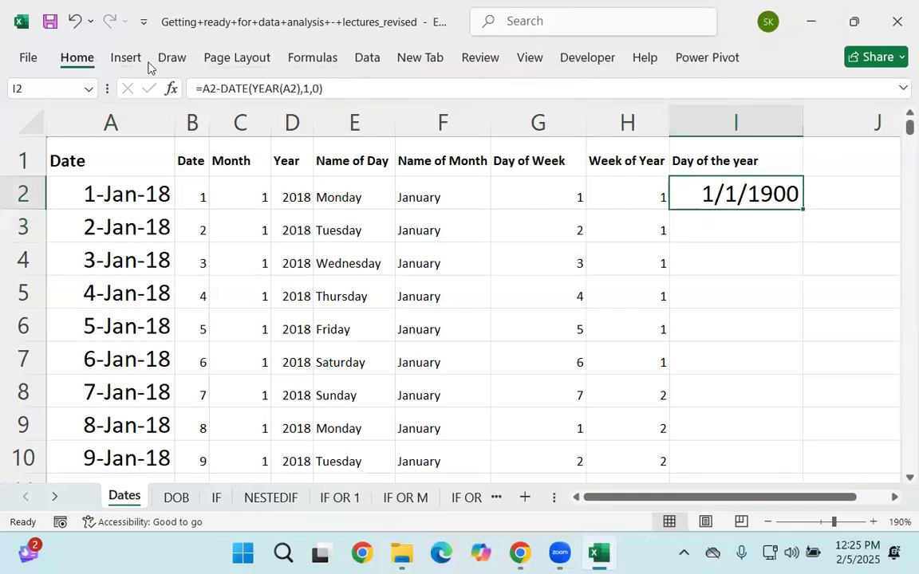
click(93, 62)
click(460, 85)
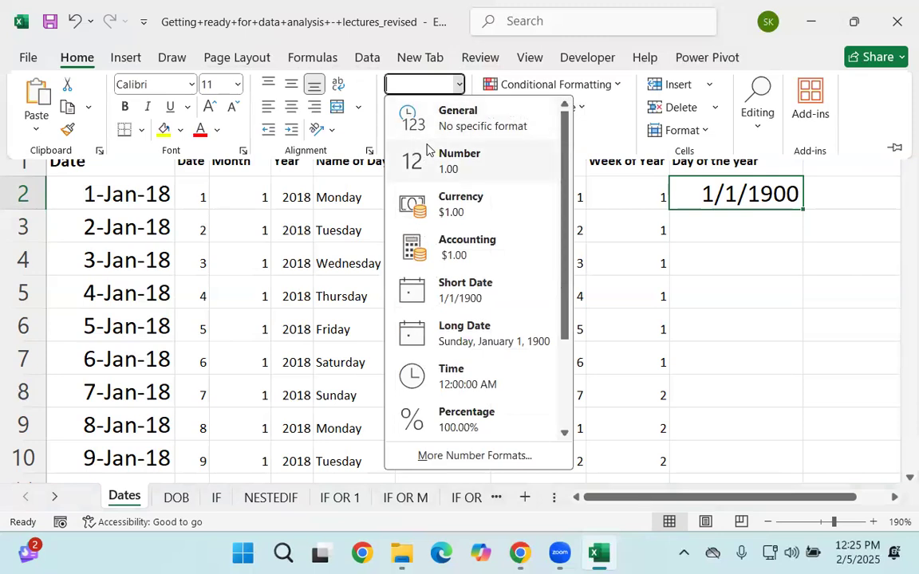
click(435, 119)
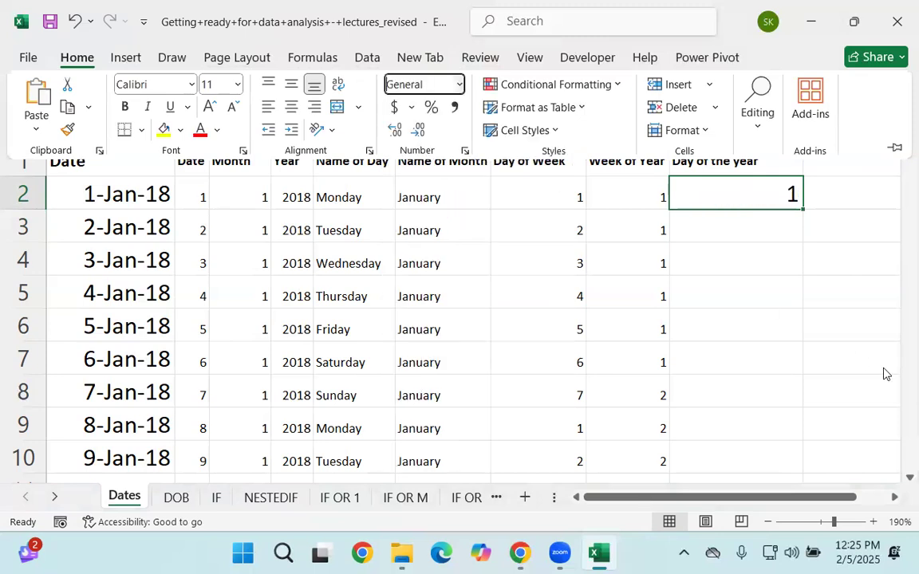
double_click(802, 209)
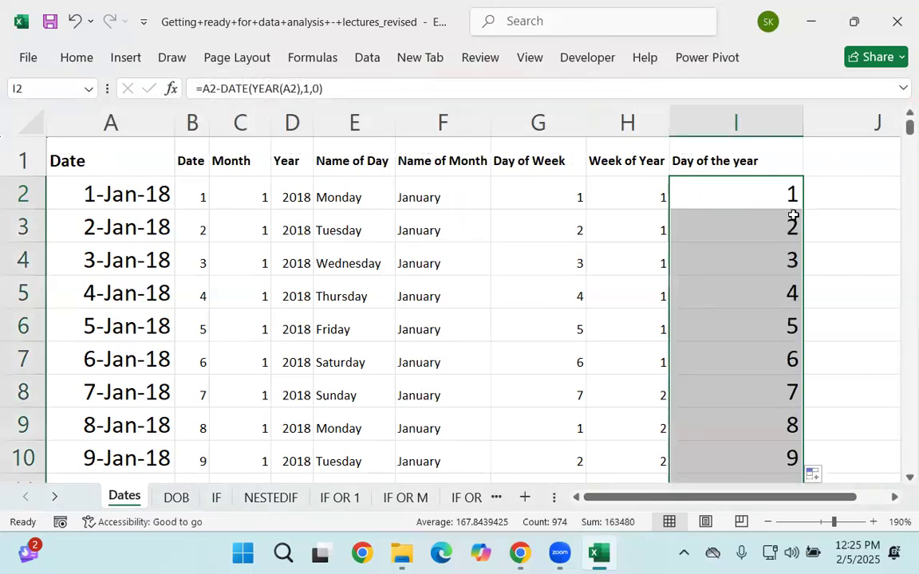
click(784, 197)
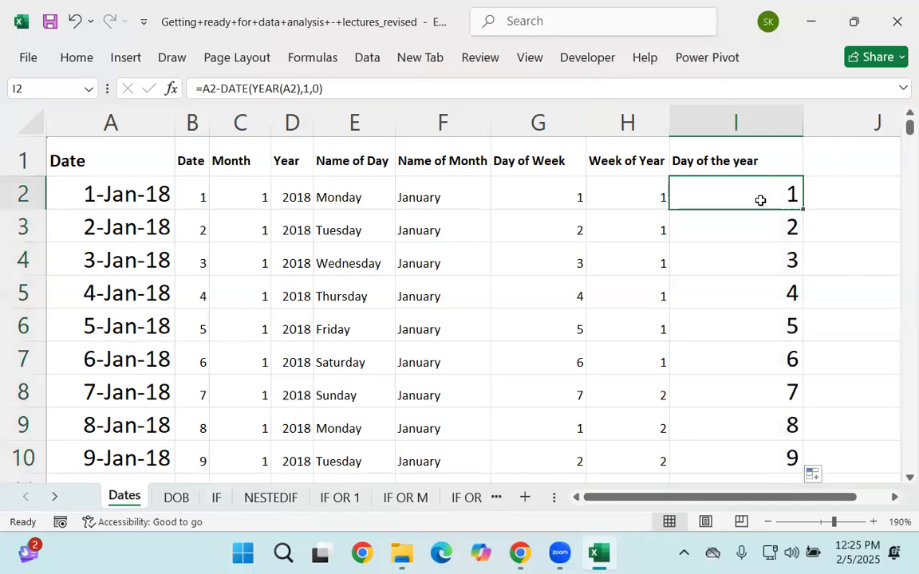
Examine the Day of the year values where 2018 changes to 2019, in rows 366 and 367
drag(898, 140, 902, 197)
click(772, 383)
scroll(762, 379, down, 1)
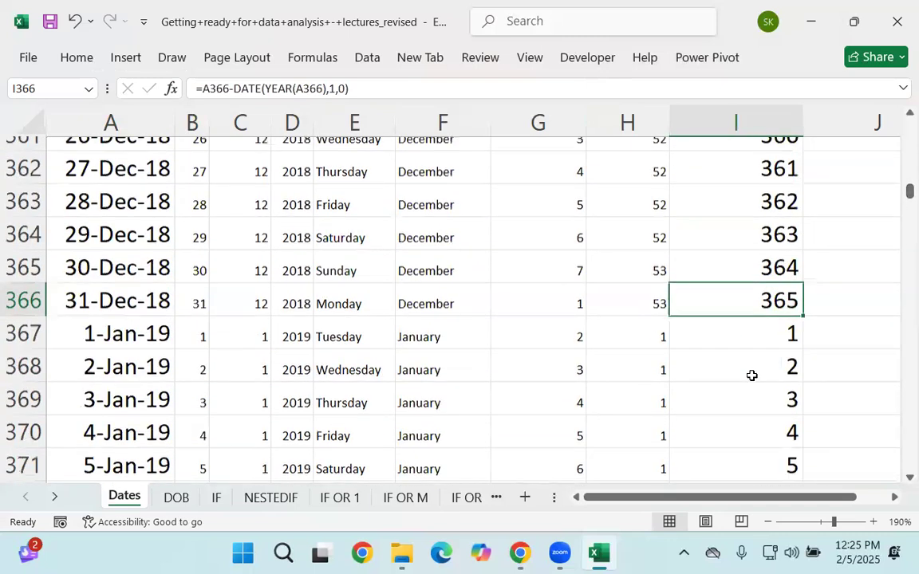
click(750, 330)
click(744, 299)
drag(746, 299, 738, 316)
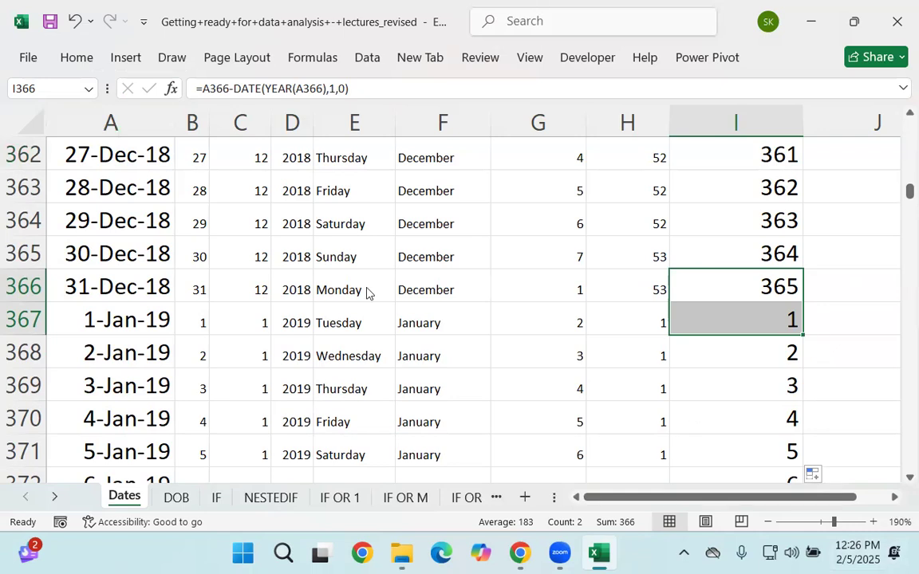
On the DOB sheet, clear all existing formulas below the two Age headers in columns B and C
click(175, 498)
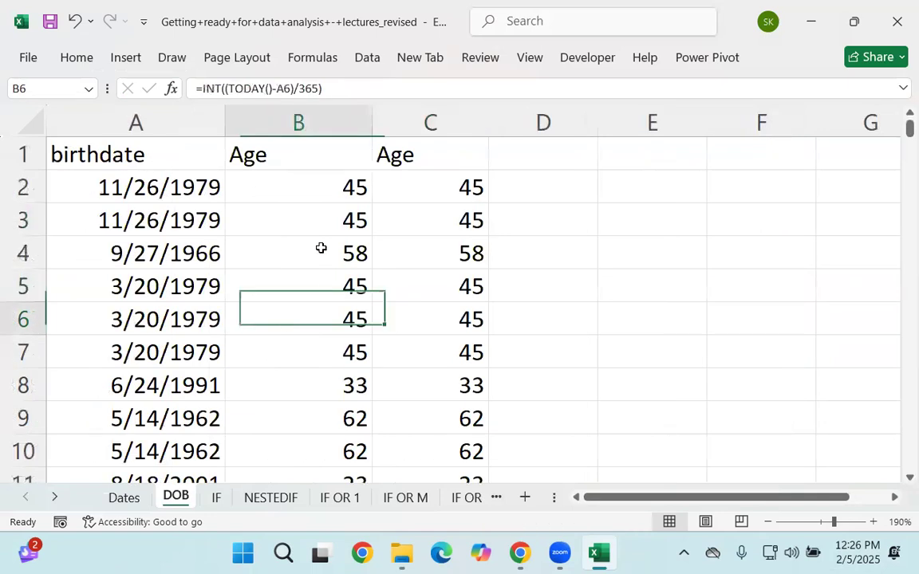
click(328, 185)
key(shift+Right)
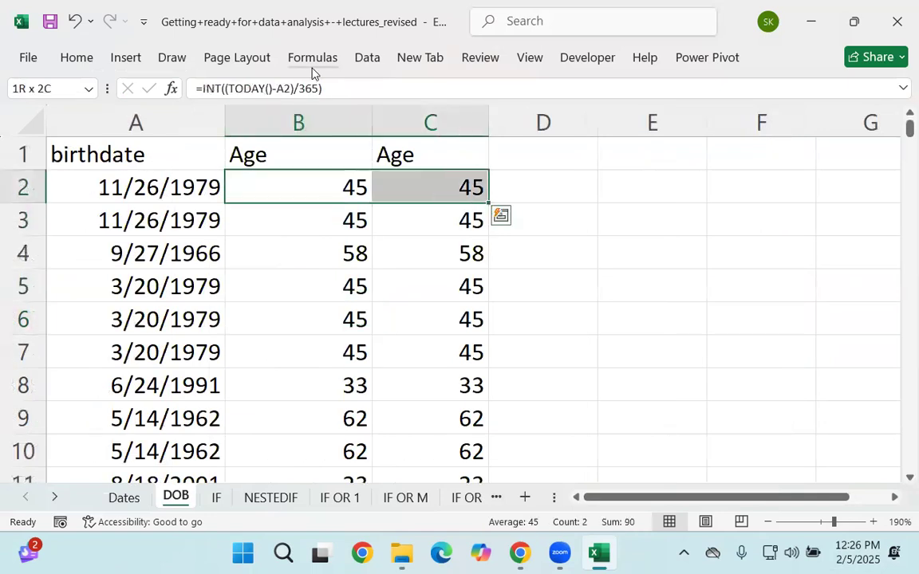
key(ctrl+shift+Down)
key(ctrl+BackSpace)
key(Delete)
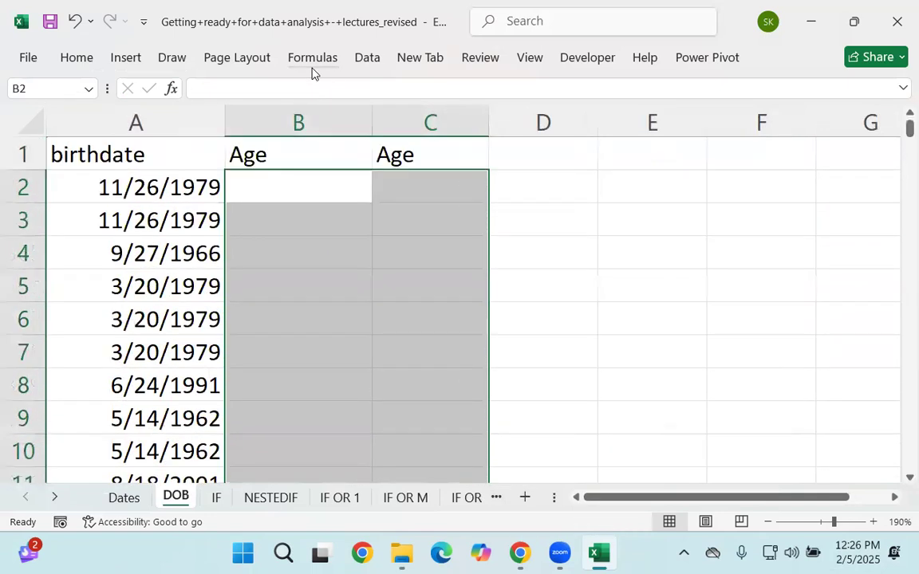
Enter =TODAY() in D2 of the DOB sheet to return the current date
click(297, 261)
click(338, 180)
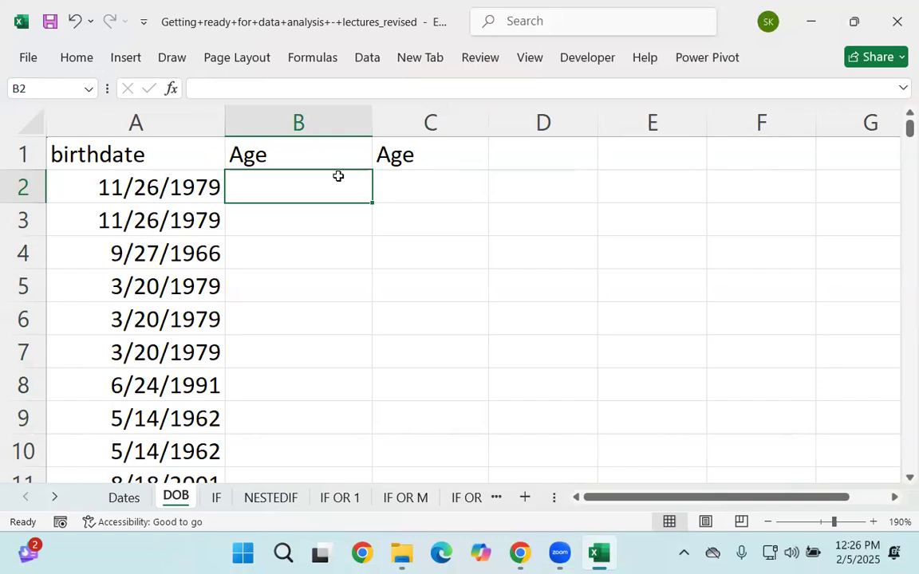
click(160, 189)
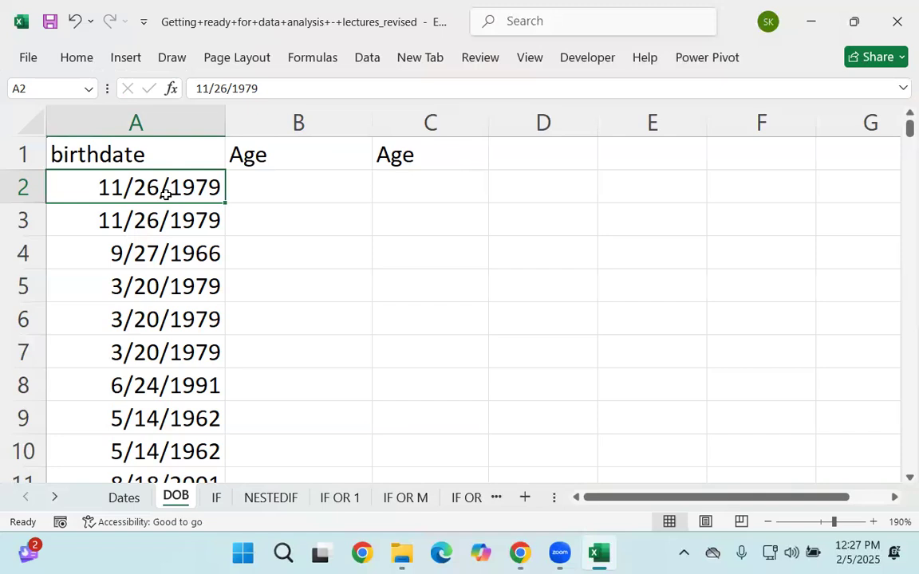
click(561, 192)
text(=to)
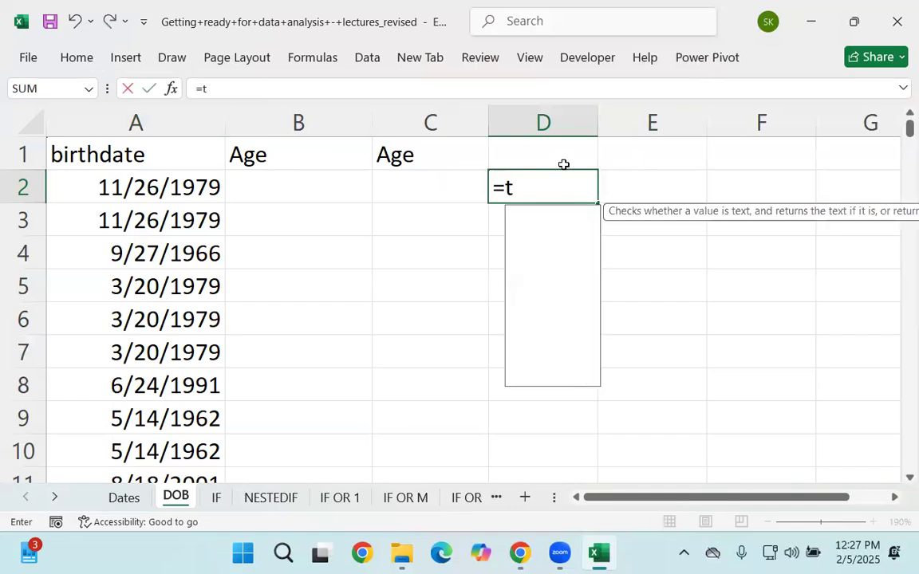
key(Tab)
text())
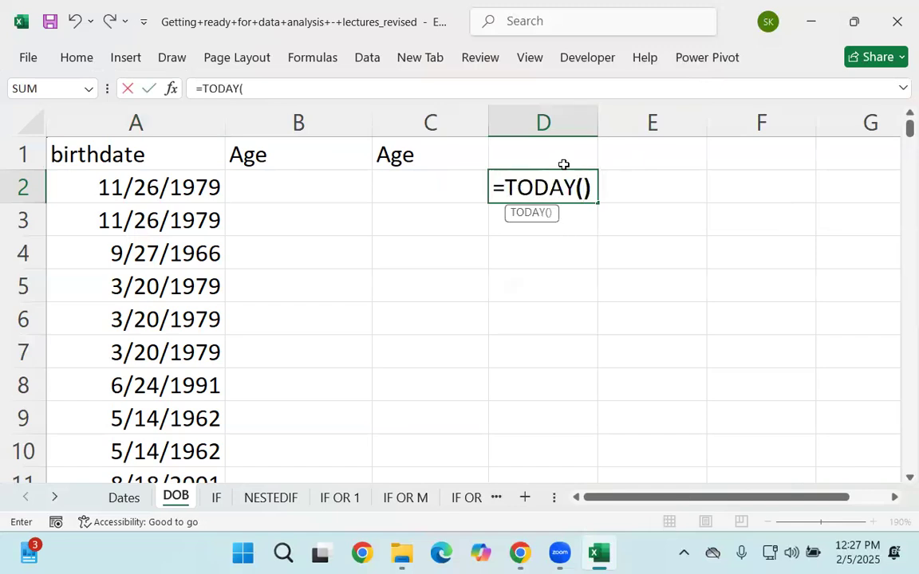
key(Return)
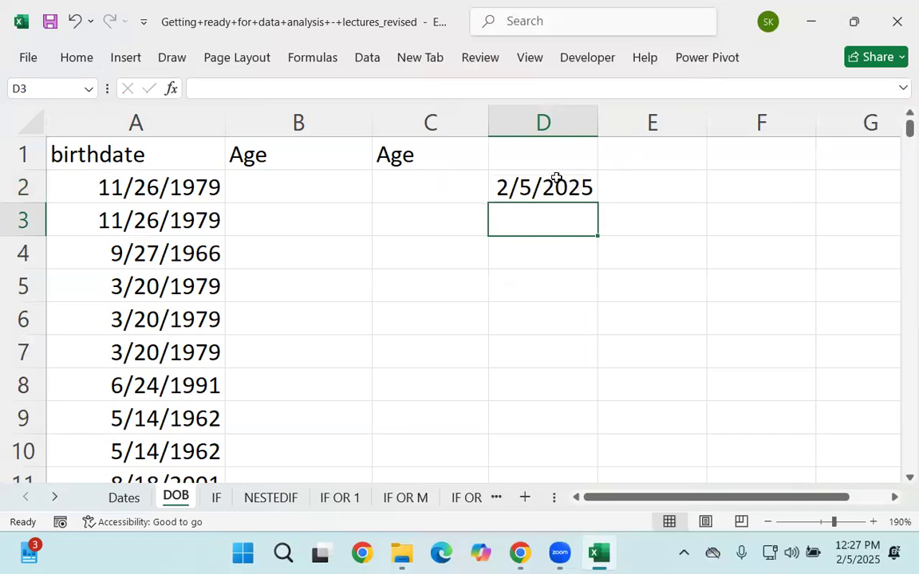
Change the formula in D2 to =TODAY()+1
click(555, 177)
key(F2)
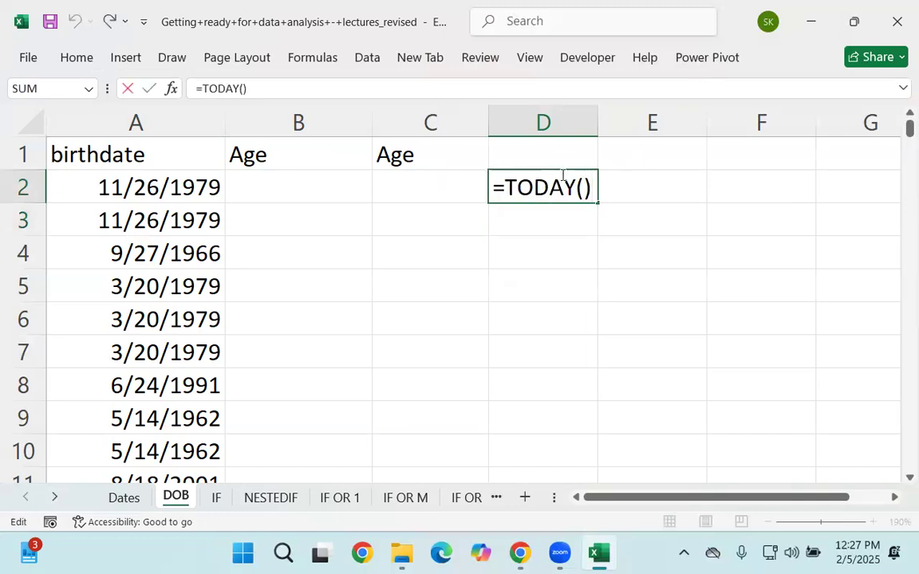
text(+1)
key(Return)
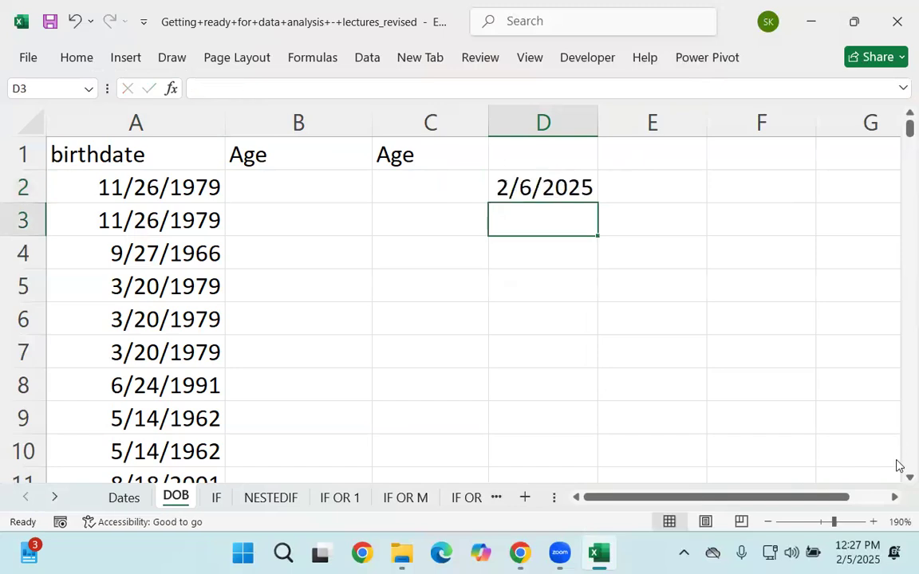
Change the formula in D2 to =TODAY()+2
click(566, 197)
key(F2)
key(BackSpace)
text(2)
key(Return)
Change the formula in D2 to =TODAY()-1
click(510, 188)
key(F2)
key(BackSpace)
key(BackSpace)
text(-1)
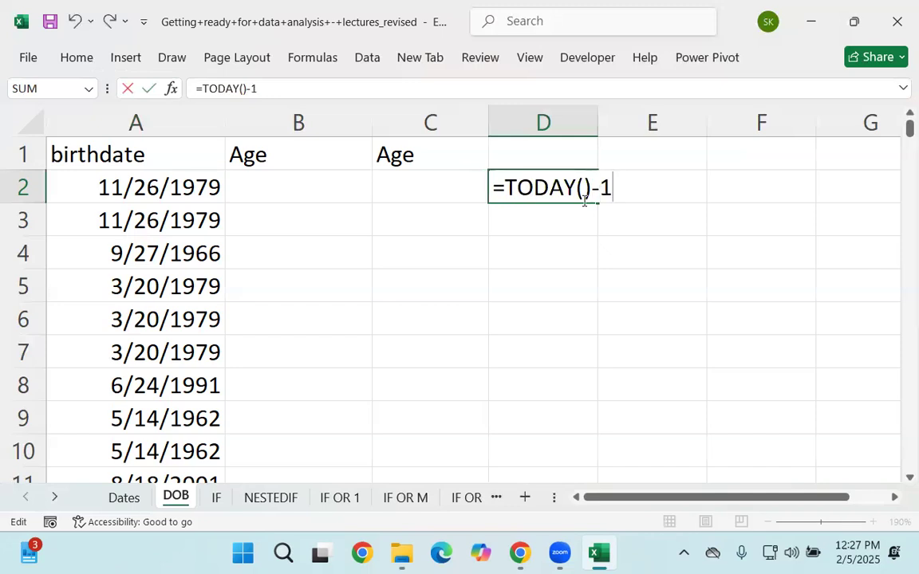
key(Return)
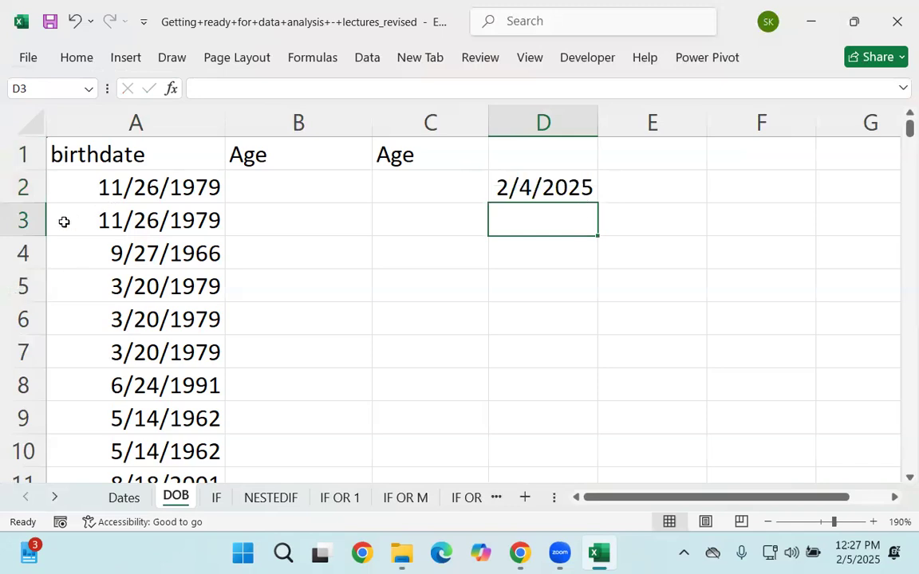
Replace the formula in D2 with plain =TODAY()
click(520, 190)
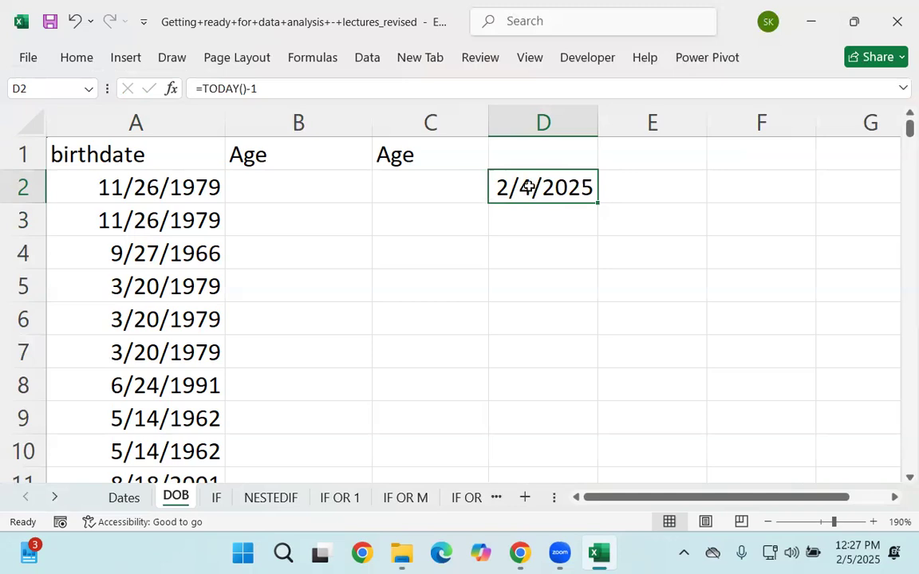
text(=to)
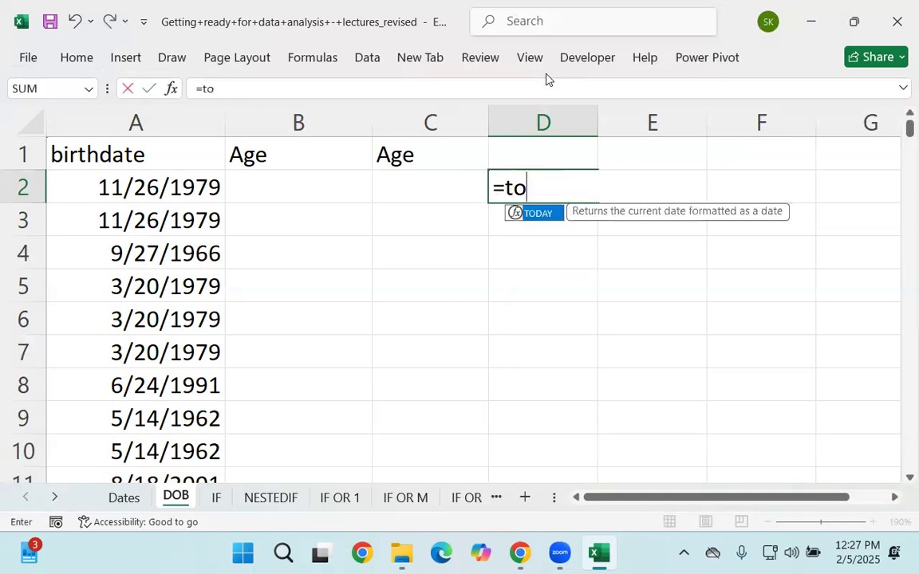
key(Tab)
text())
key(Return)
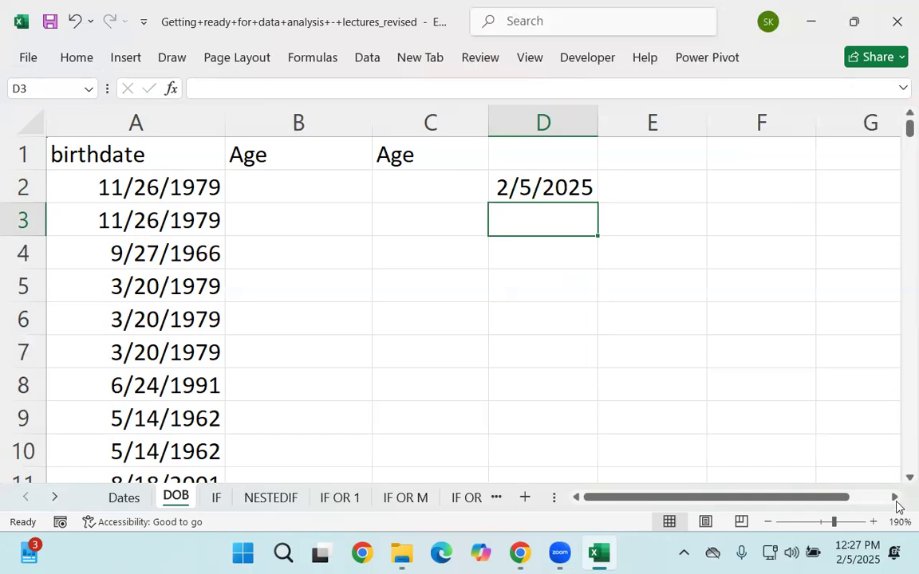
Clear the TODAY formula from D2
click(491, 174)
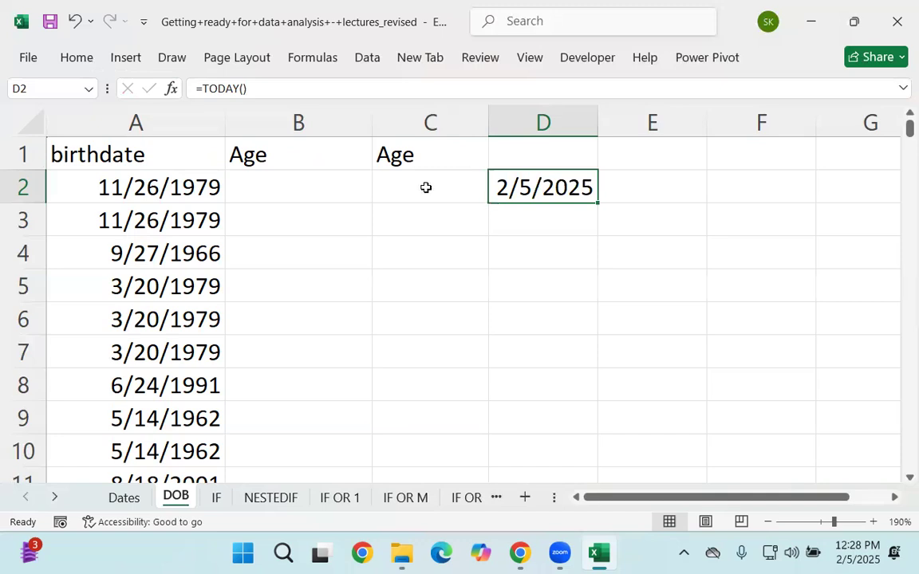
key(Delete)
Enter =TODAY() -A2 in B2 under the first Age header to subtract the birthdate from the current date
click(297, 187)
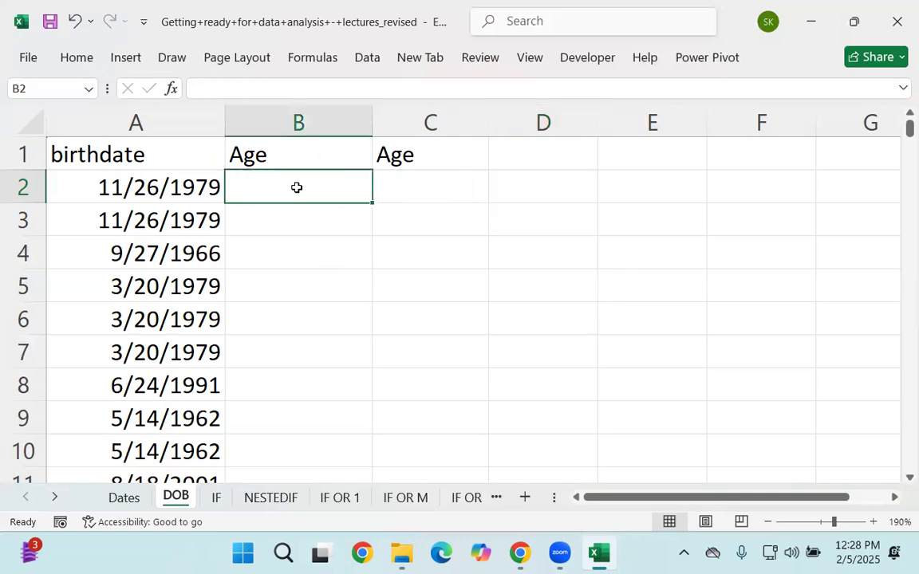
text(=toda)
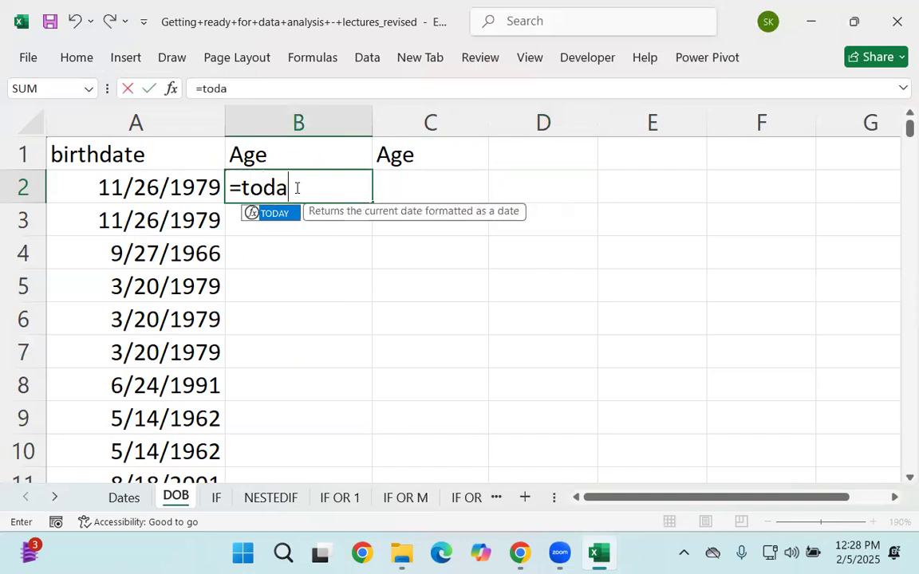
key(Tab)
text() -)
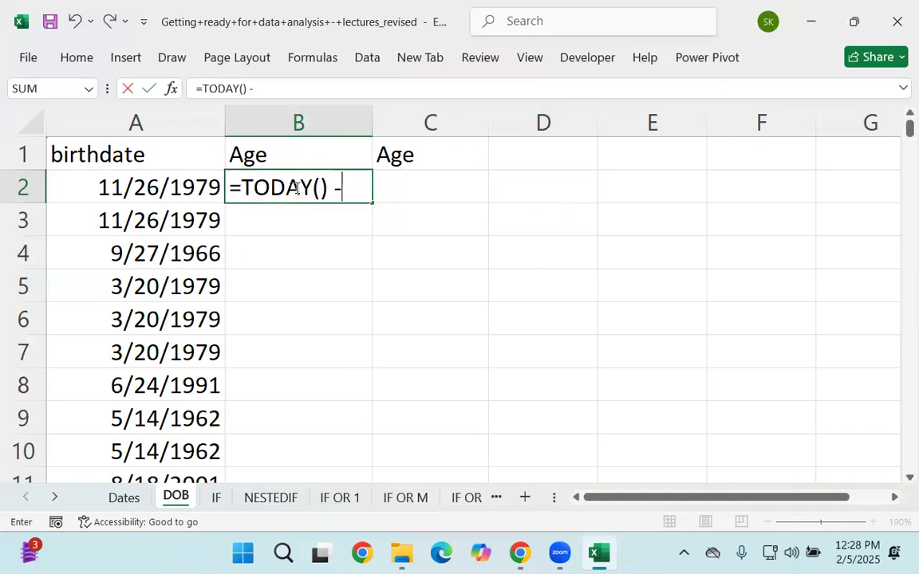
click(124, 192)
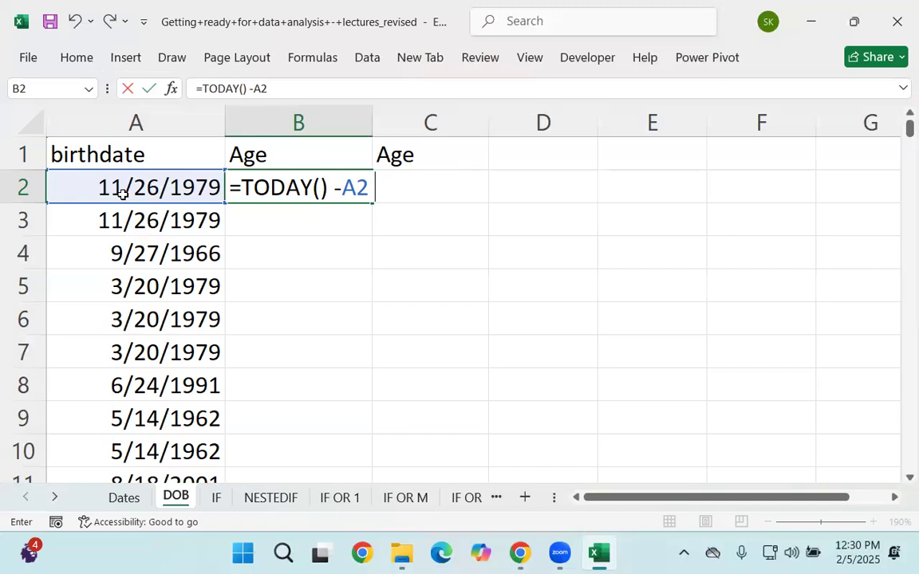
key(Return)
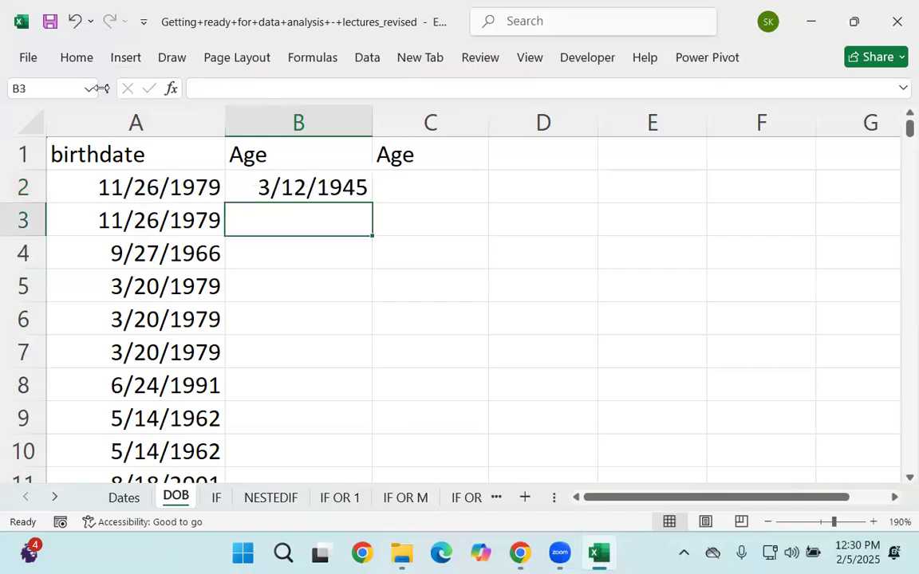
Apply the General number format to B2 so the difference shows as a number of days
click(255, 182)
click(88, 65)
click(460, 85)
click(434, 116)
Edit B2's formula to =(TODAY() -A2)/365 to convert the days to years
click(310, 189)
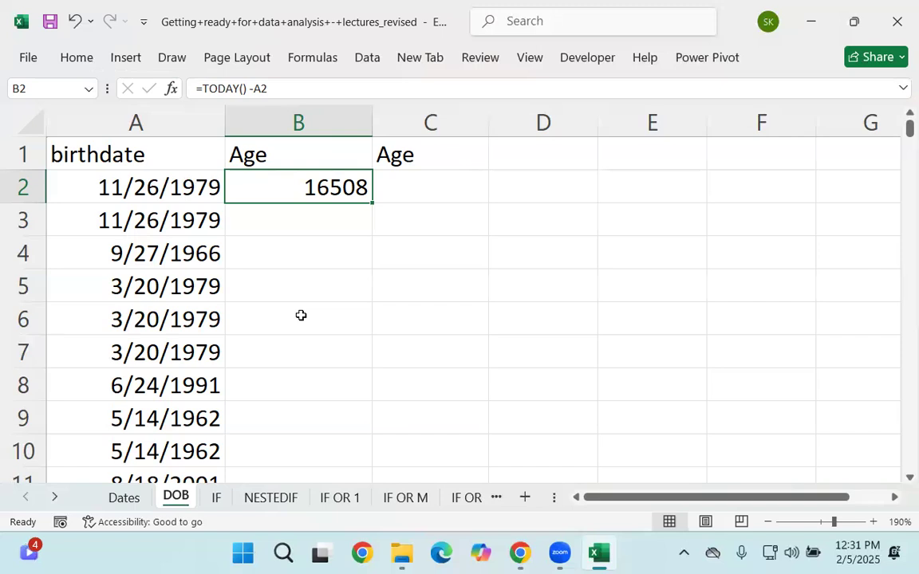
key(F2)
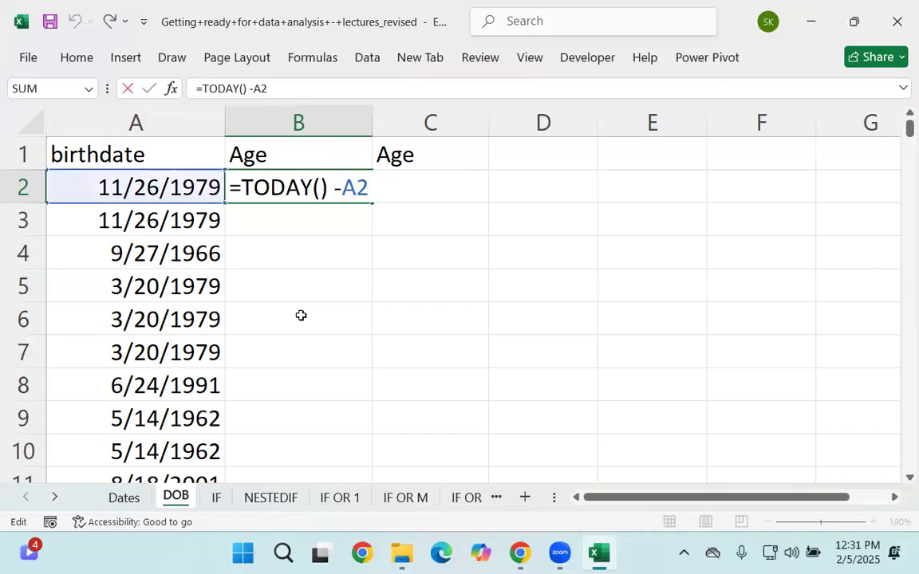
text())
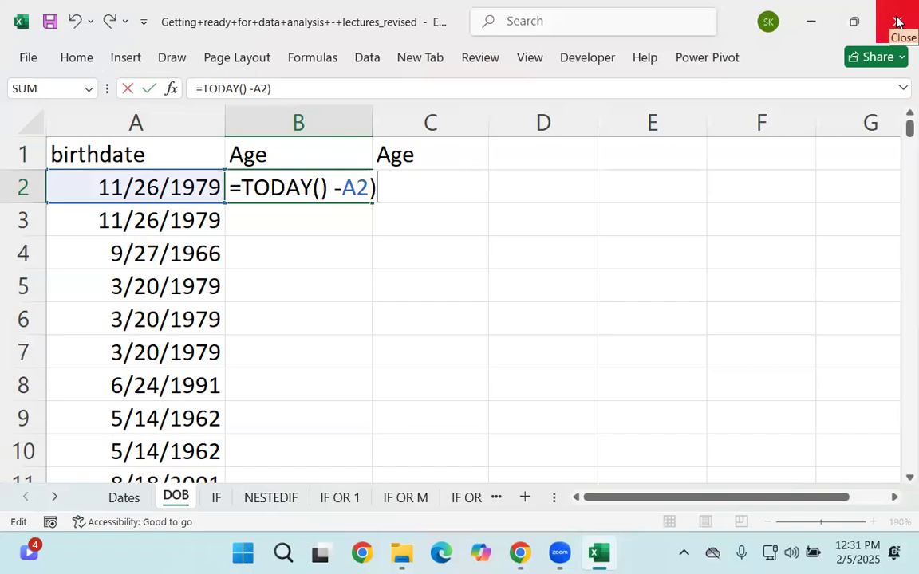
click(240, 190)
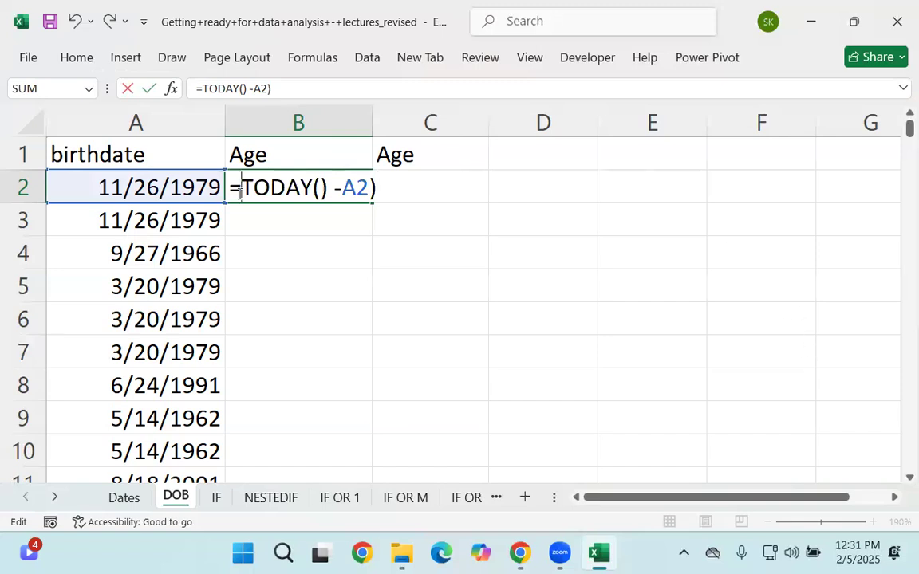
text(()
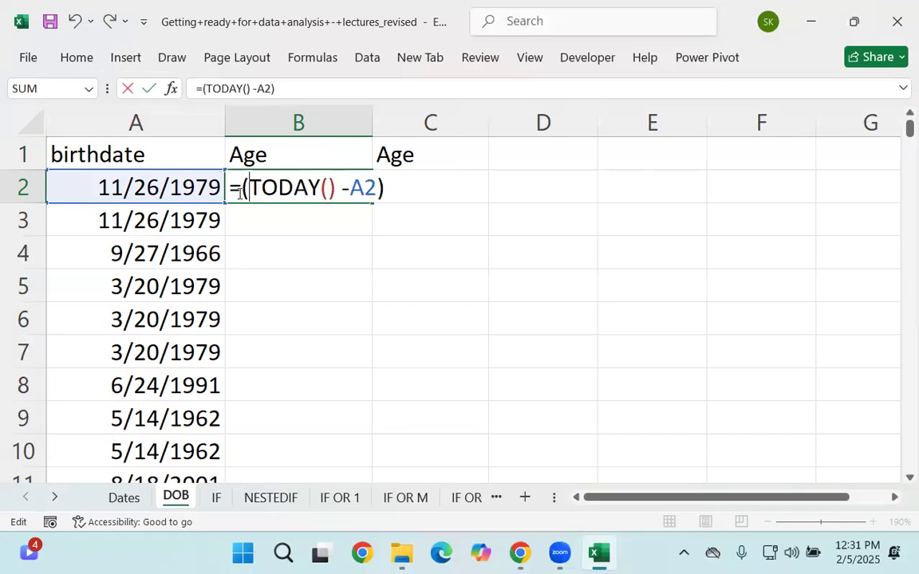
click(392, 190)
text(/365)
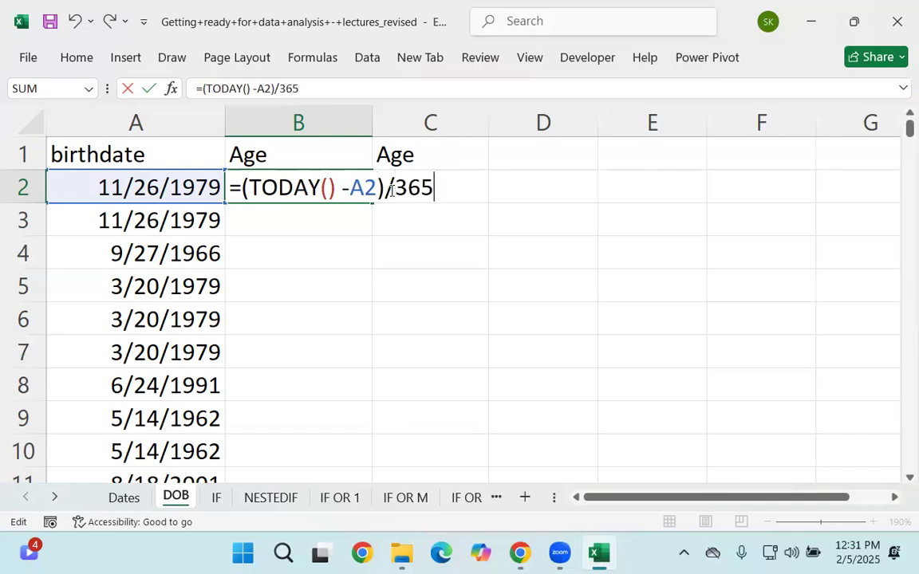
key(Return)
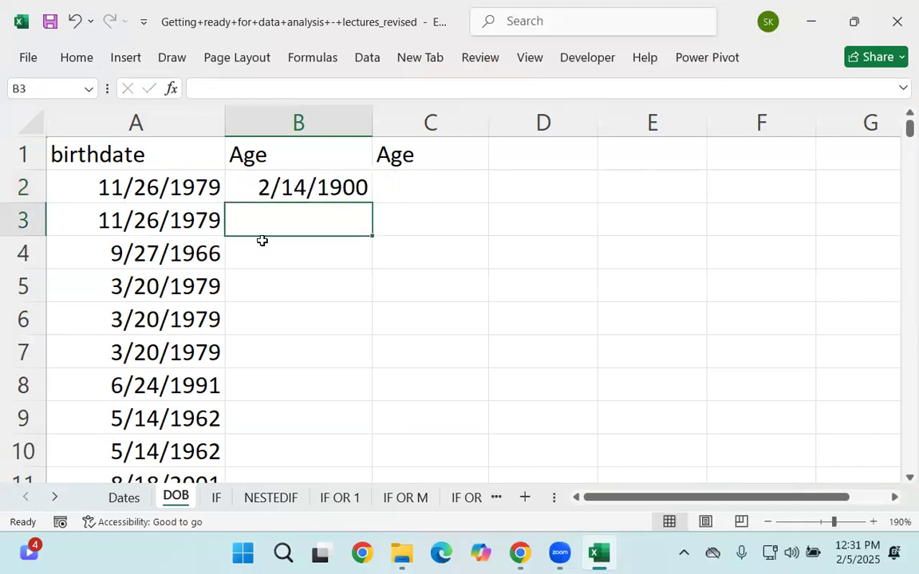
Set B2's number format to General to show the age in years as a number
click(324, 182)
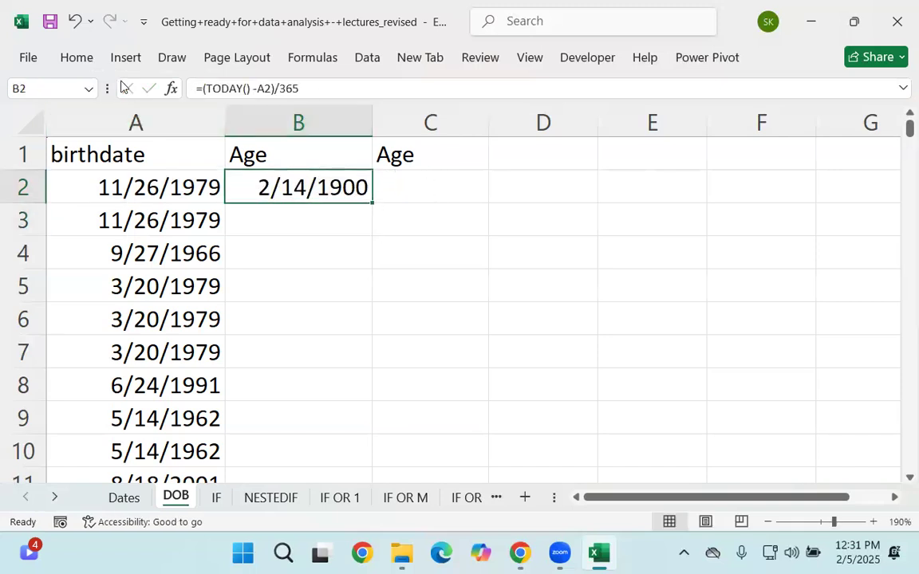
click(71, 59)
click(430, 84)
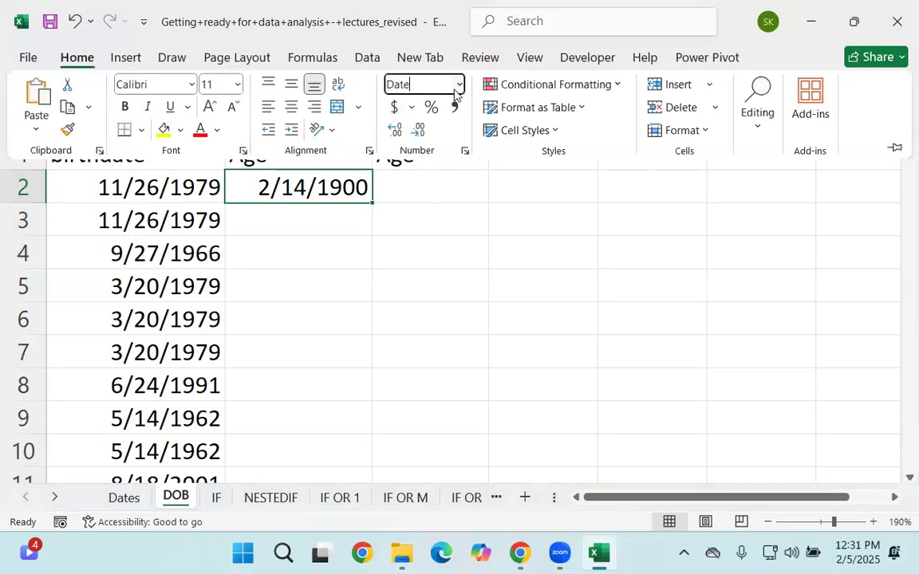
click(460, 84)
click(431, 118)
Open B2's age formula for editing and re-enter it without changes
click(295, 186)
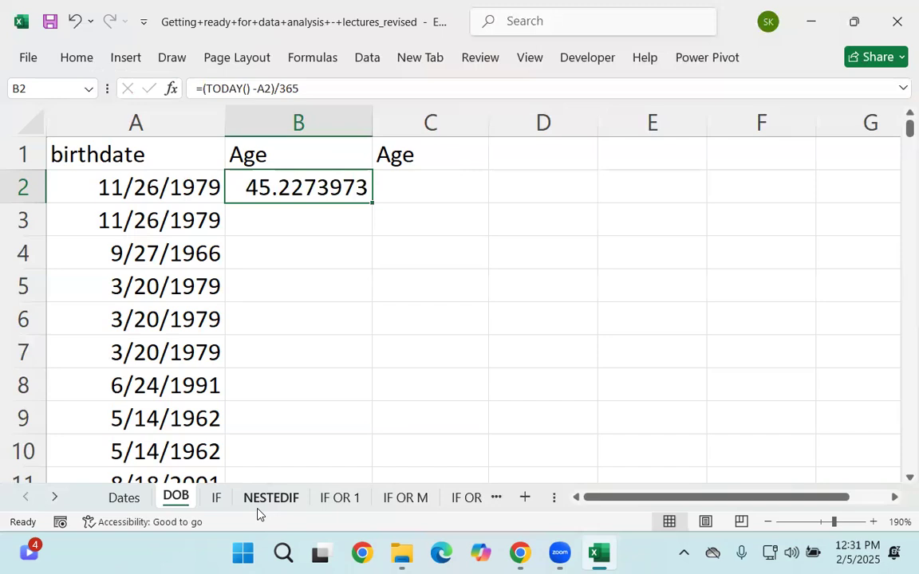
key(F2)
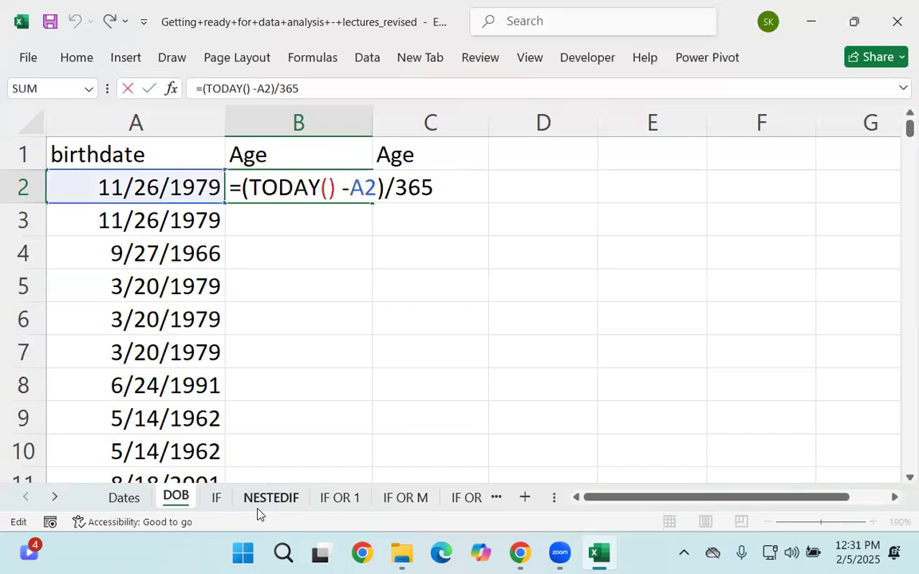
key(Return)
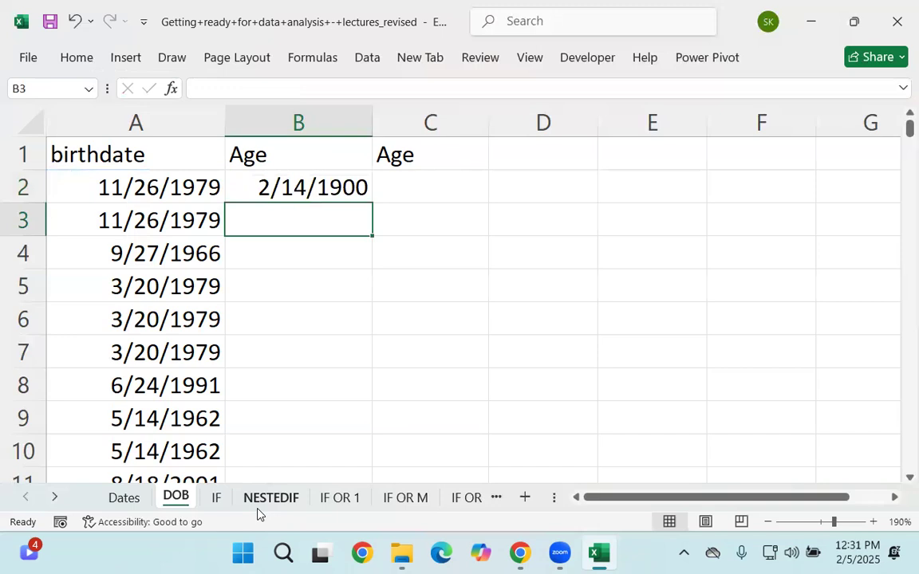
Format the first age result in B2 as General again
click(297, 198)
click(79, 61)
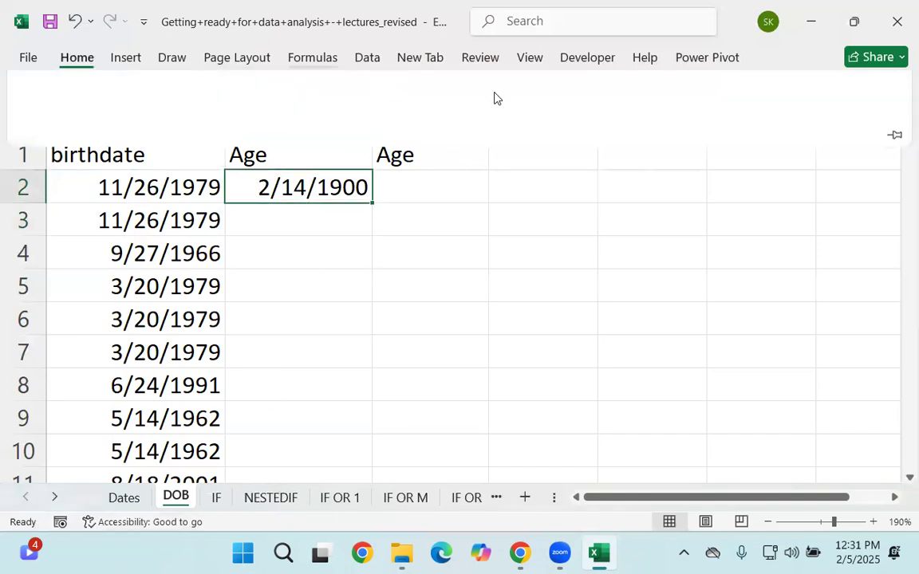
click(460, 84)
click(403, 112)
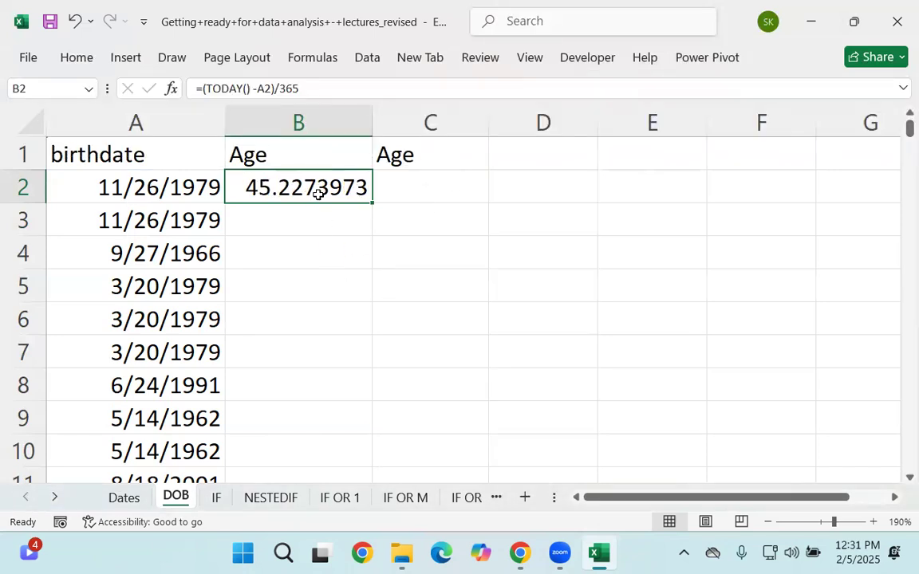
Try wrapping B2's age formula in the INT function, and undo that change
double_click(287, 172)
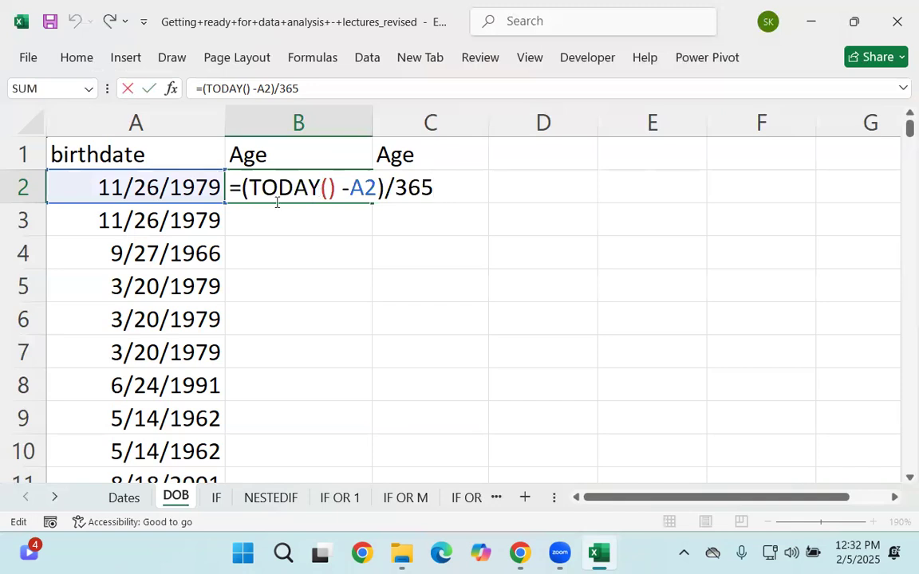
key(Left)
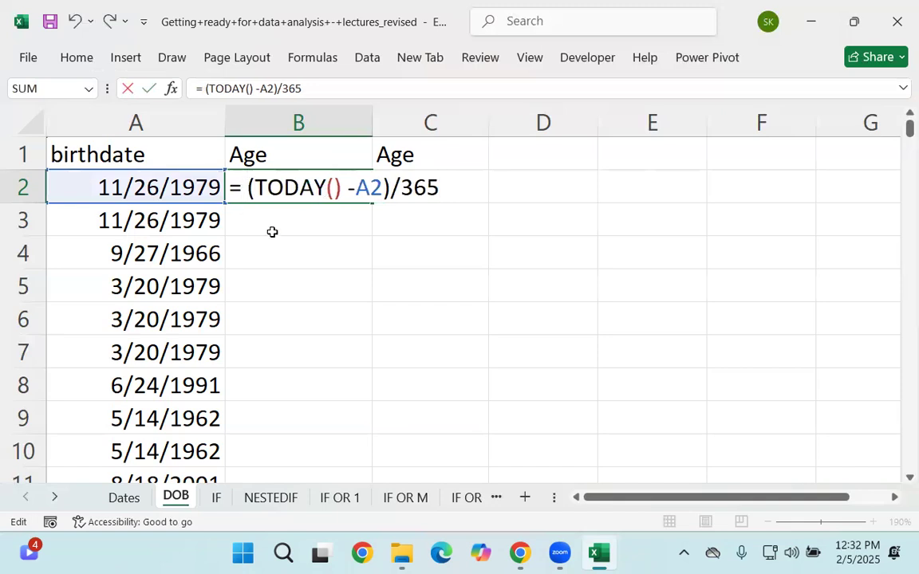
text(int()
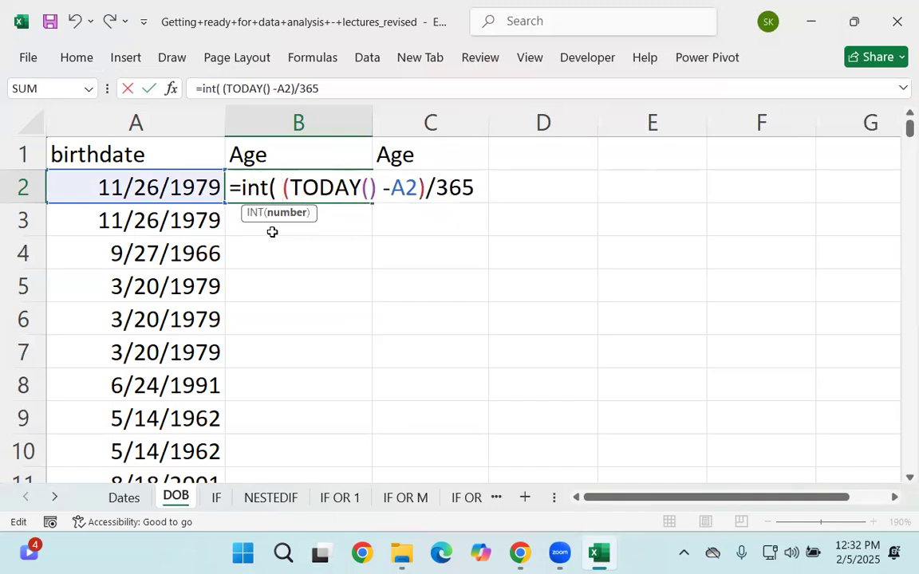
text())
key(Return)
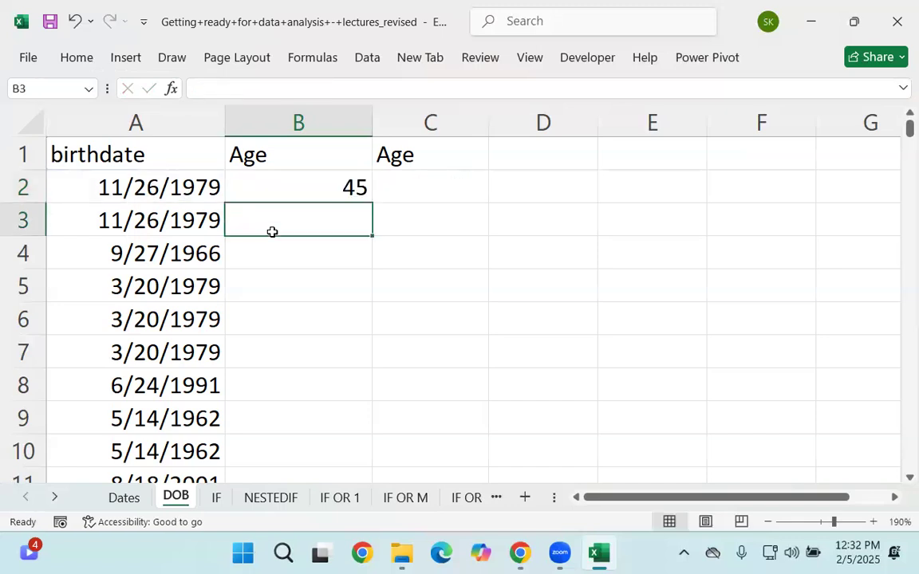
key(ctrl+z)
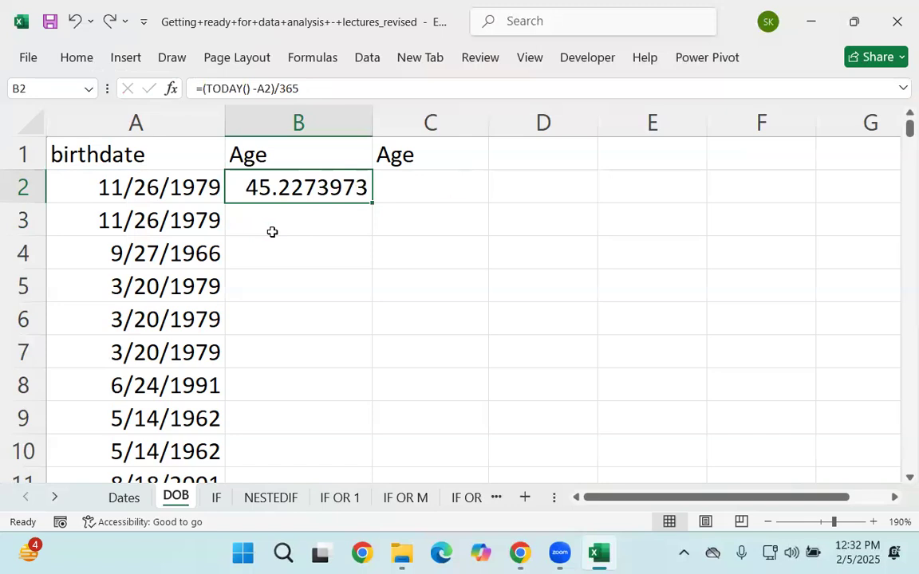
Insert the ROUND function at the start of the age formula in B2
double_click(338, 181)
click(244, 188)
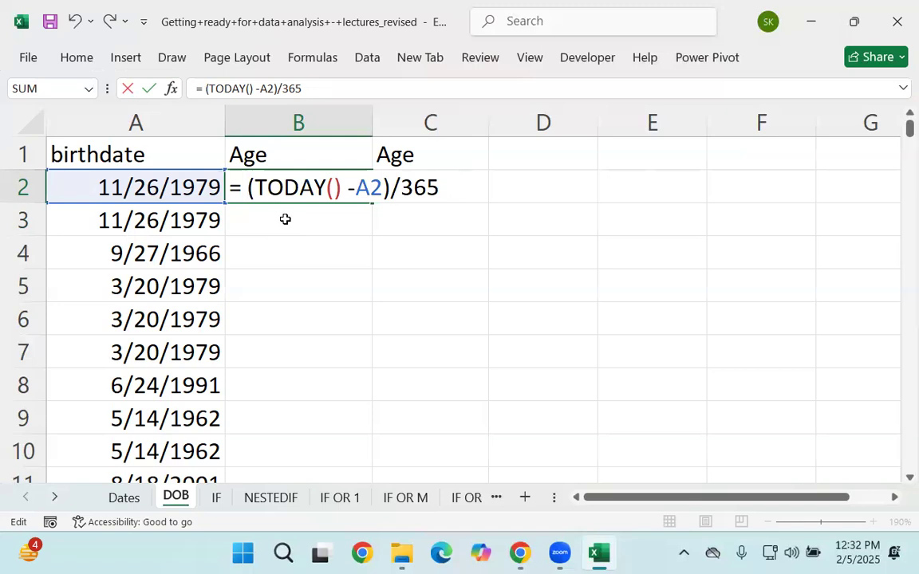
text(roun)
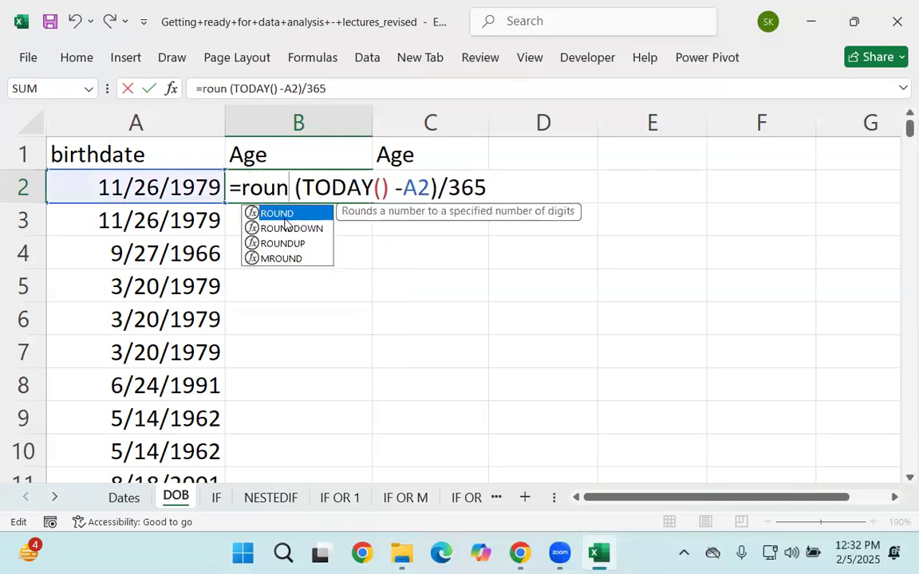
key(Down)
key(Up)
key(Up)
key(Tab)
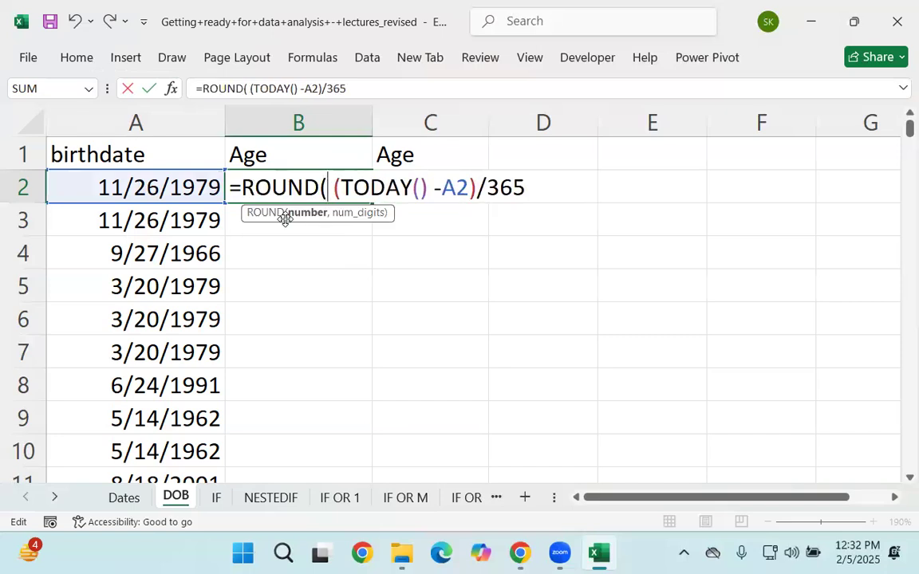
Complete B2's rounding formula with 0 decimal digits as =ROUND((TODAY()-A2)/365,0)
key(Right)
key(Right)
key(Right)
key(End)
text(,0)
key(BackSpace)
key(BackSpace)
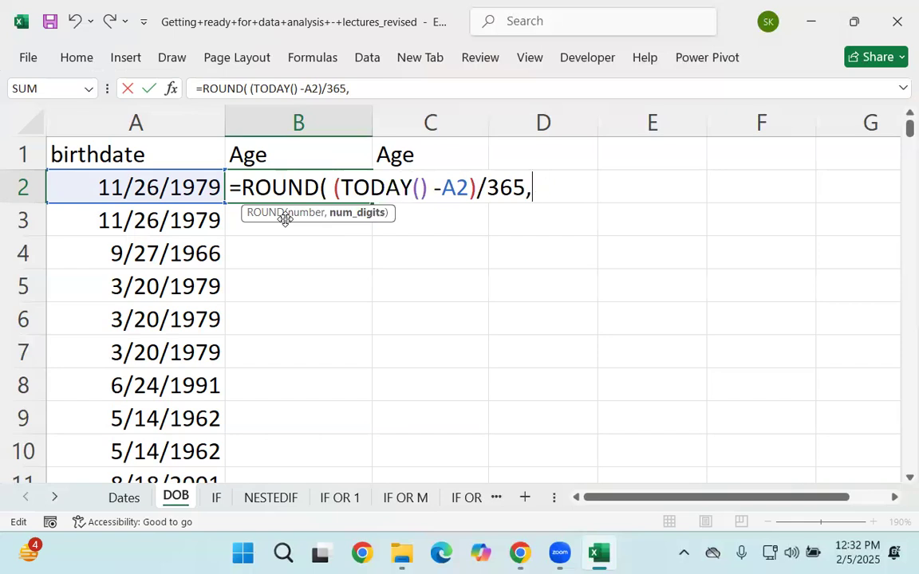
text())
key(Return)
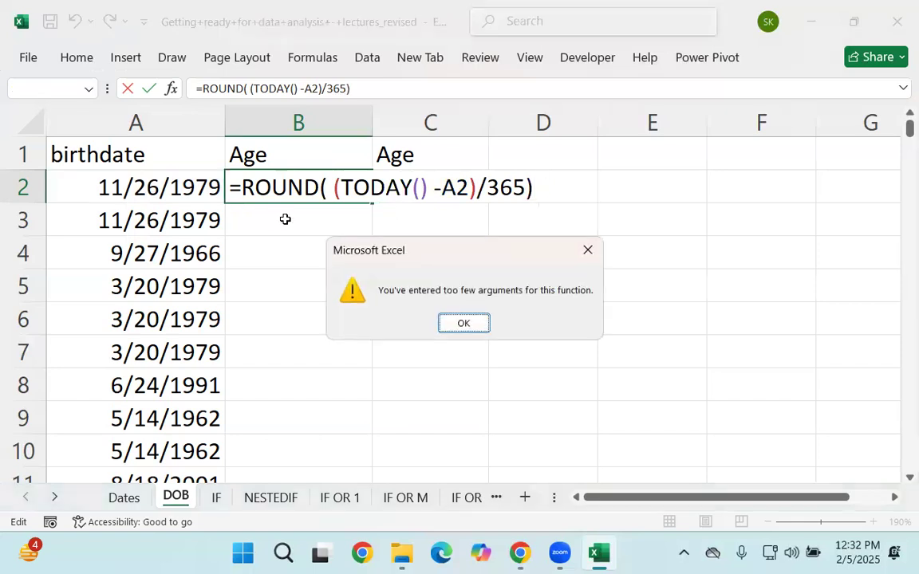
key(Return)
text(`)
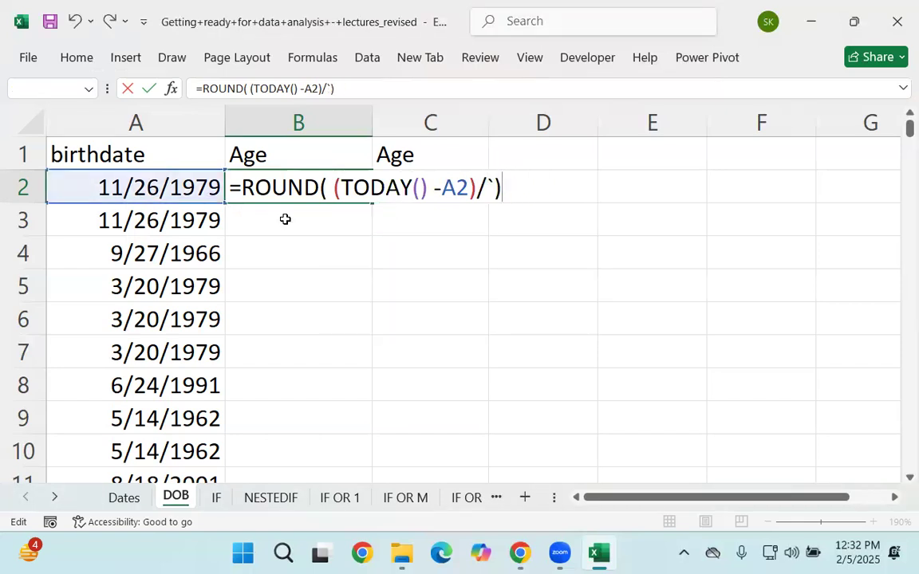
key(ctrl+z)
key(Right)
text(,0)
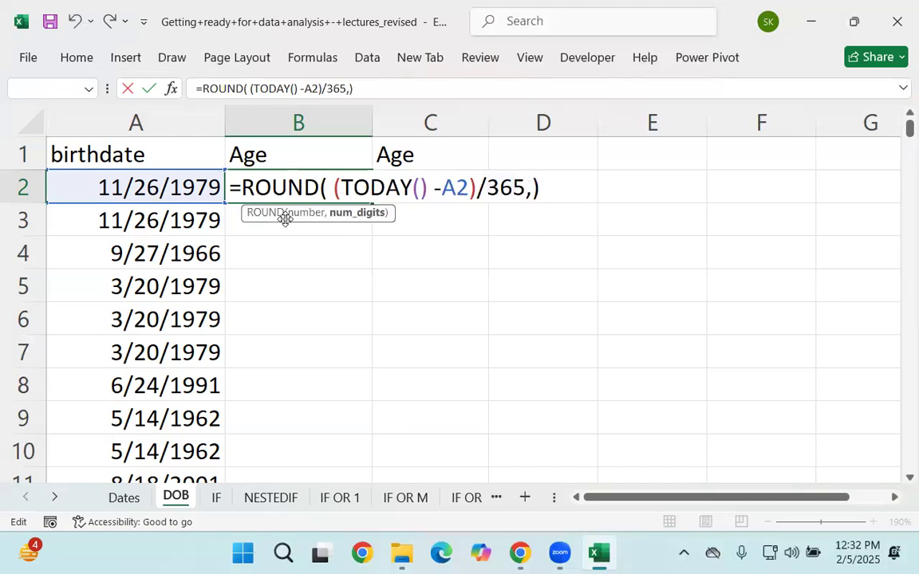
key(Return)
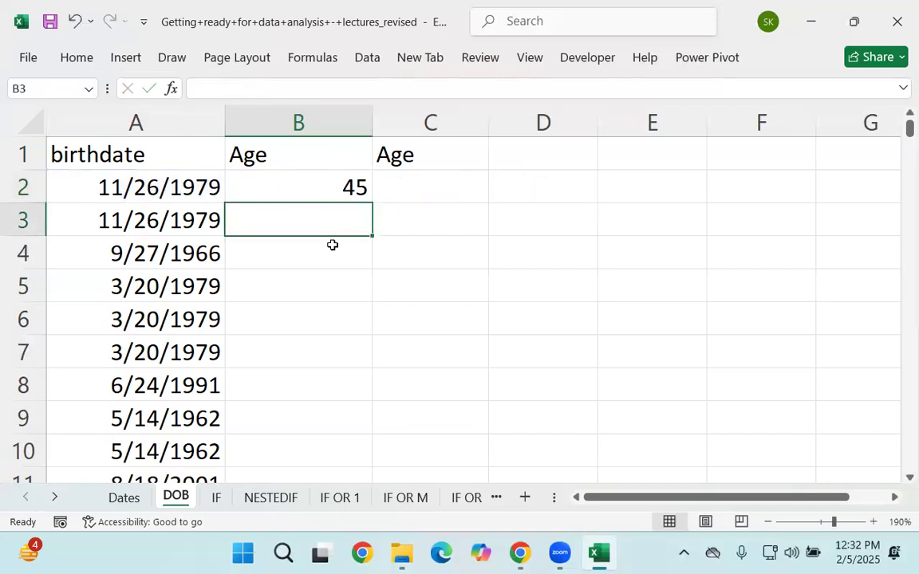
Fill B2's rounded age formula down the column for all birthdates
click(332, 186)
double_click(373, 205)
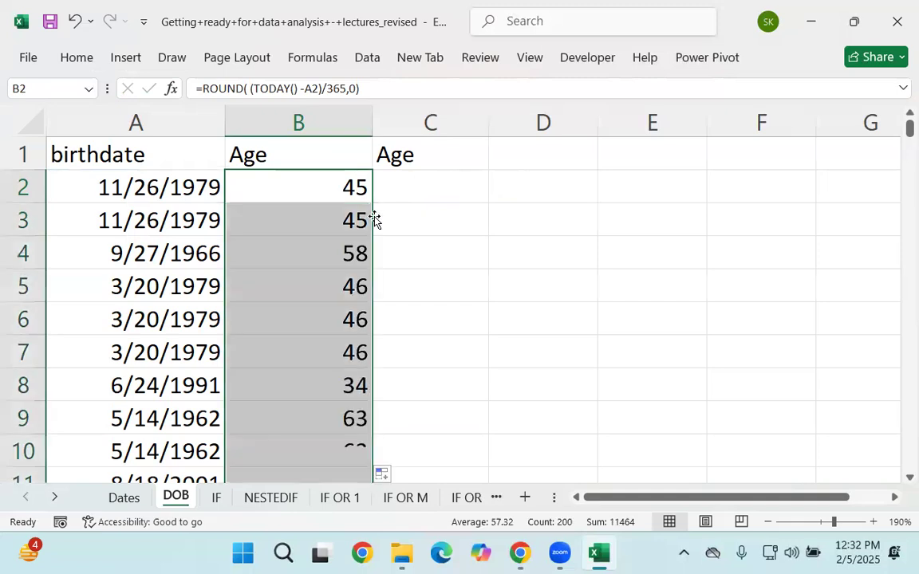
click(387, 285)
click(340, 263)
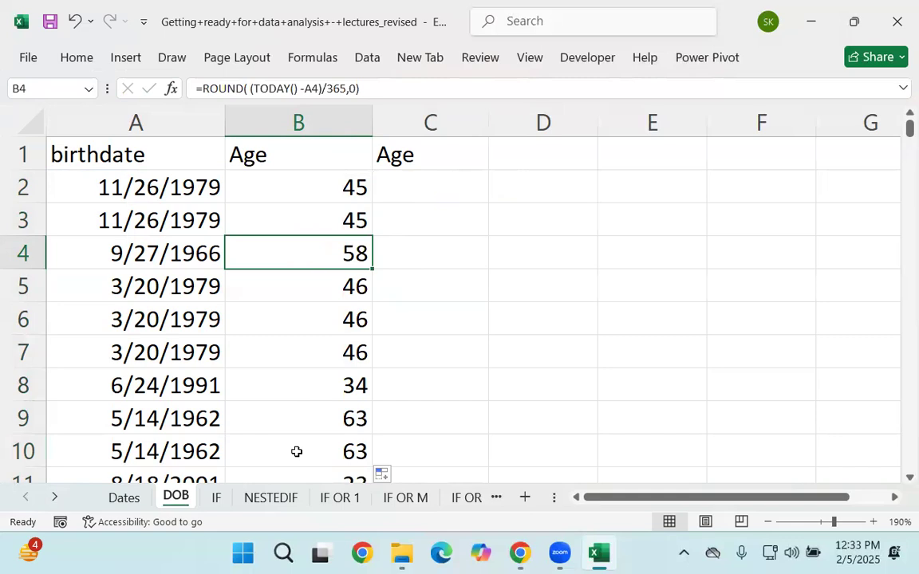
Start a datediff formula in C2 with A2 as the start date and TODAY as the end date
click(433, 189)
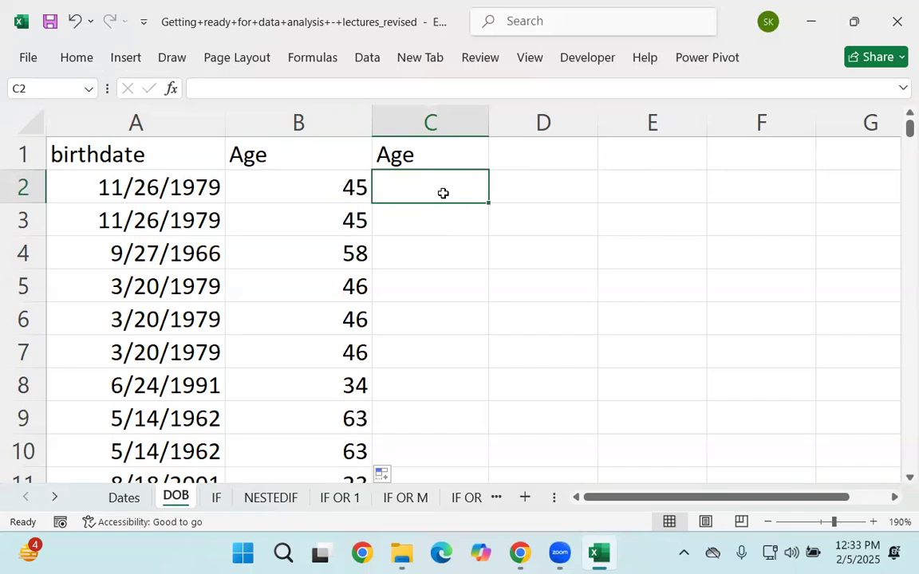
text(=date)
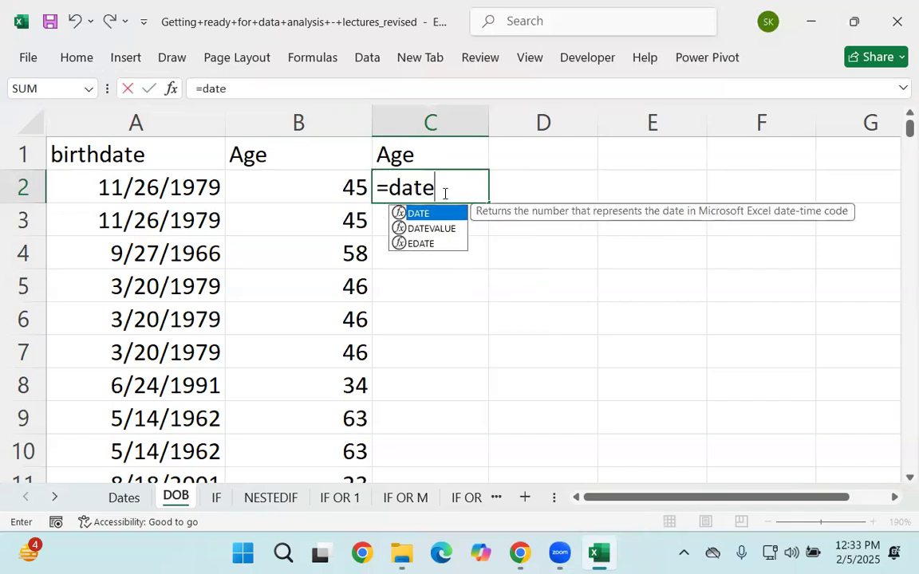
text(diff()
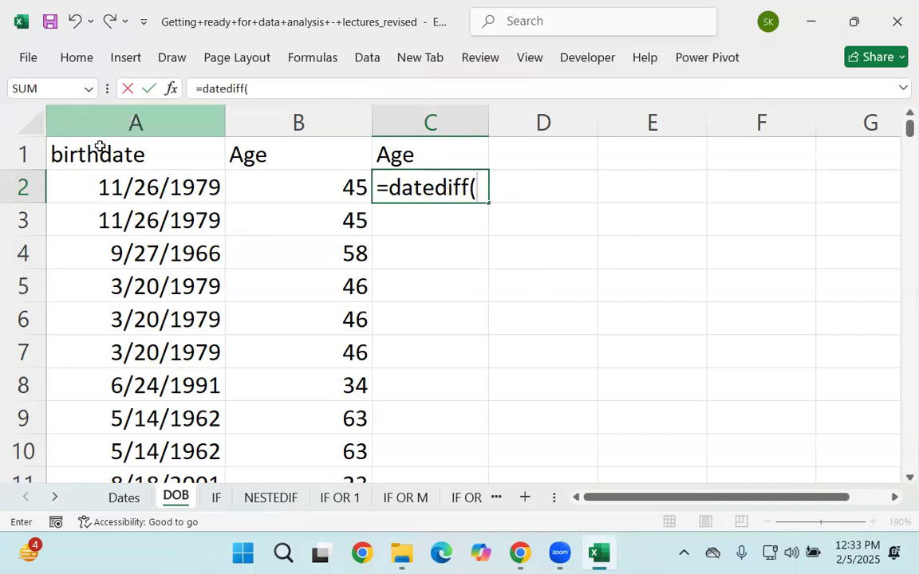
click(120, 182)
text(,Toda)
key(Tab)
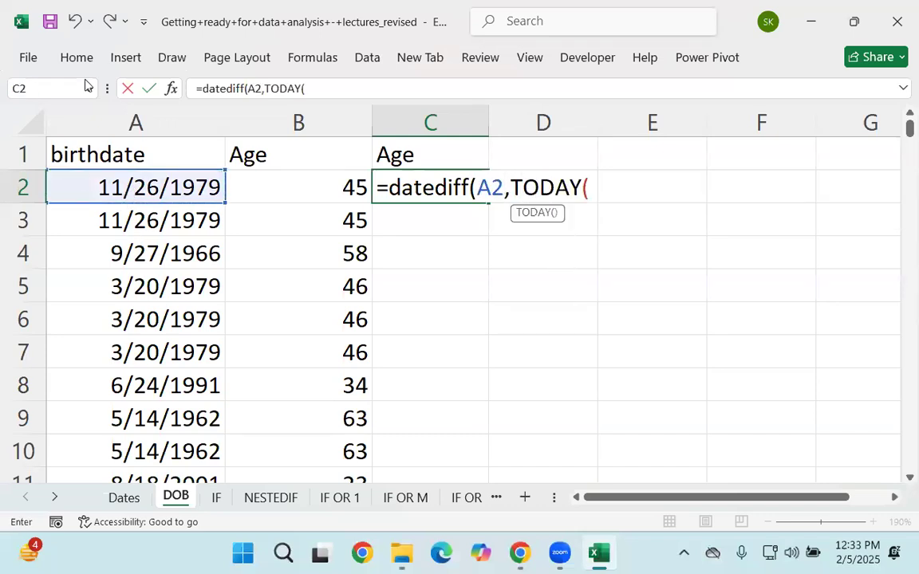
Complete C2's formula with the year unit as =datediff(A2,TODAY(),"Y")
text(),"year)
key(BackSpace)
key(BackSpace)
key(BackSpace)
key(BackSpace)
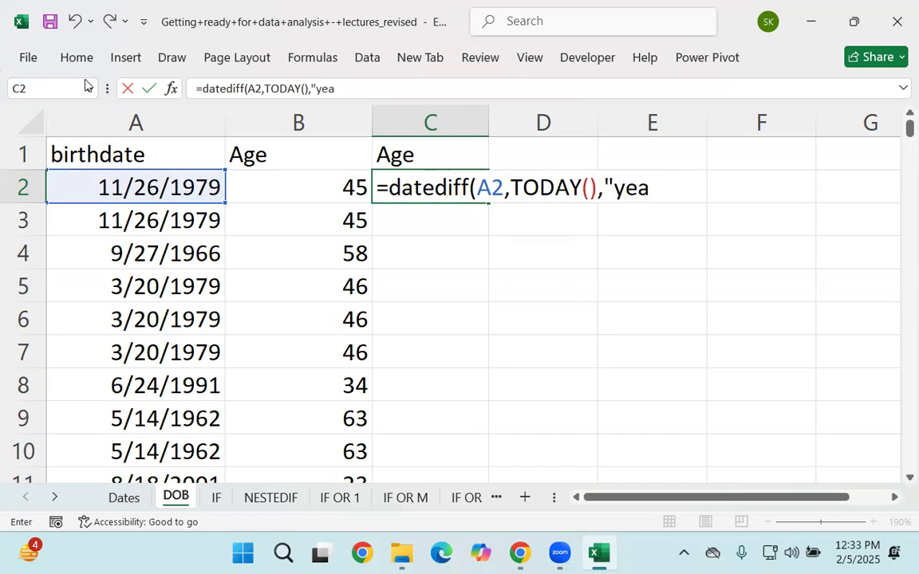
text(Y:)
key(BackSpace)
text(')
key(BackSpace)
text("))
key(Return)
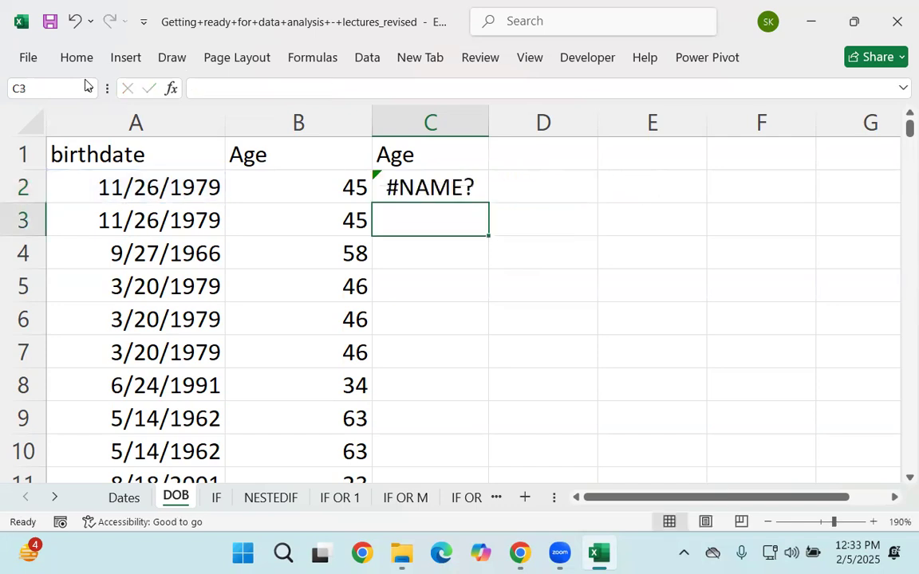
Correct the function name in C2 so the formula reads =DATEDIF(A2,TODAY(),"Y")
click(459, 185)
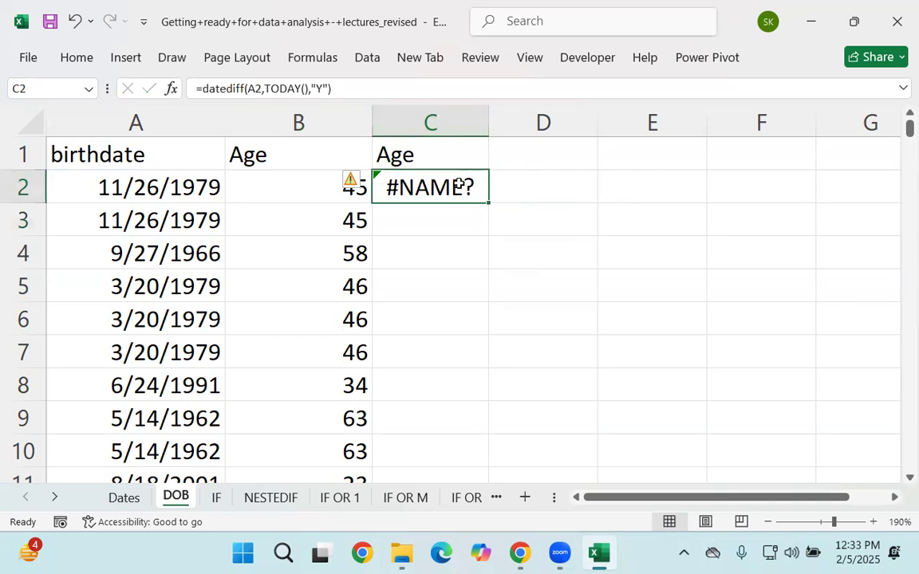
double_click(397, 195)
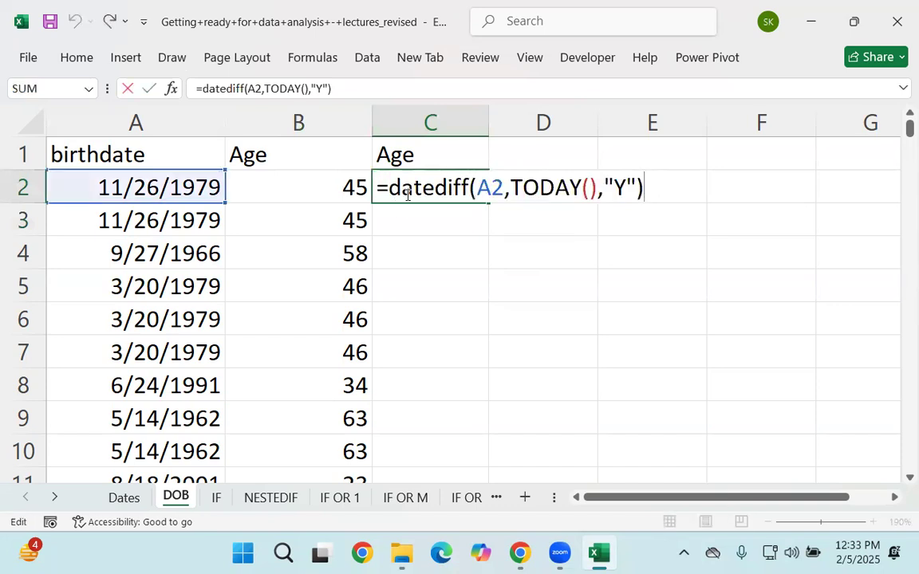
key(BackSpace)
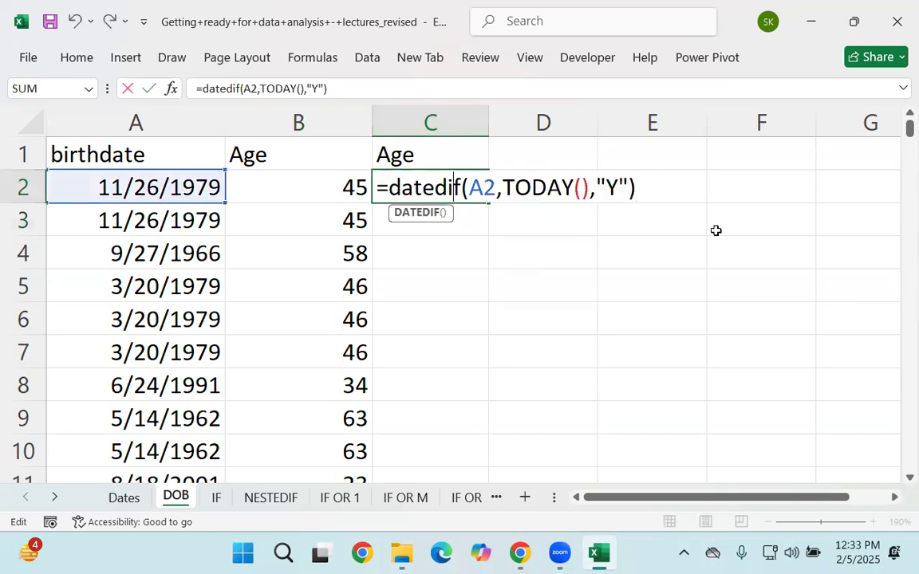
key(Return)
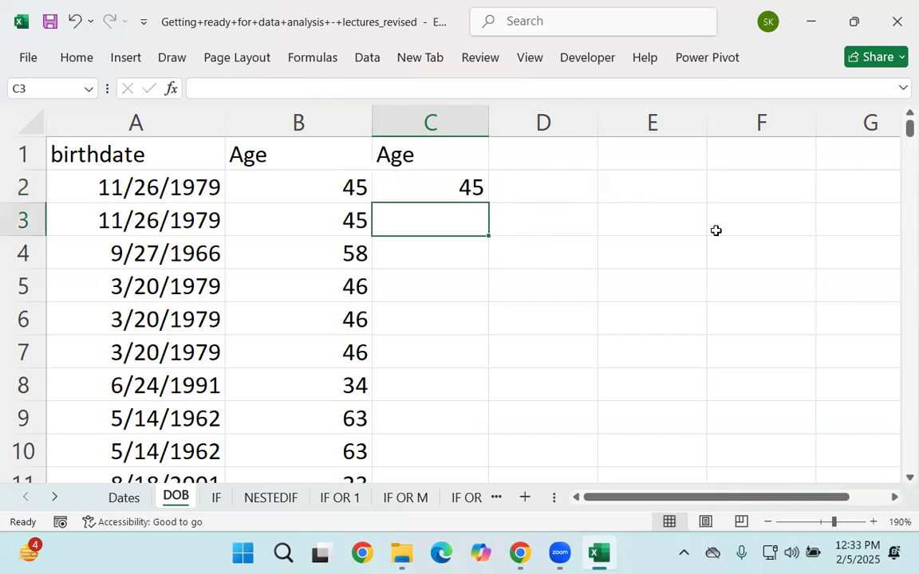
Open C2's DATEDIF formula to examine its arguments and re-enter it without changes
click(397, 189)
double_click(389, 188)
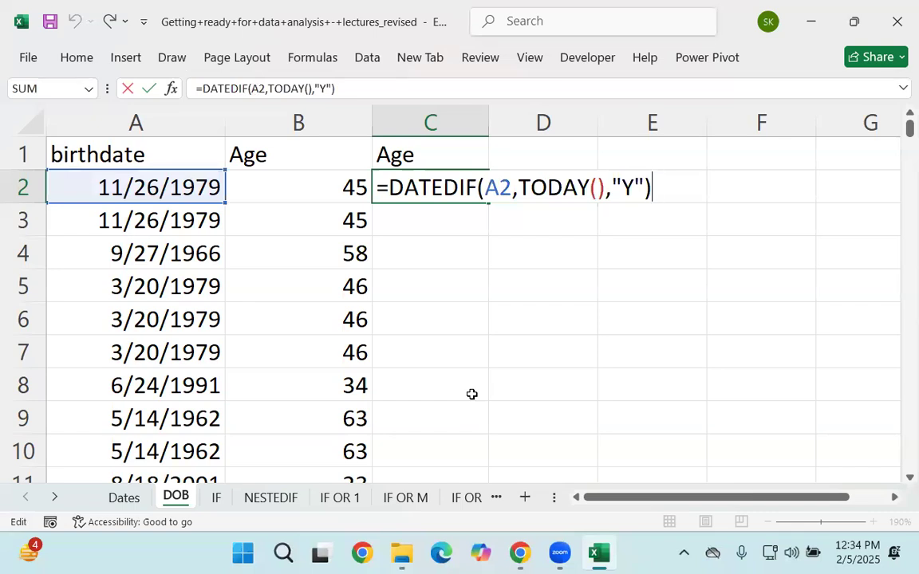
text(.)
key(Return)
key(Return)
key(BackSpace)
key(Return)
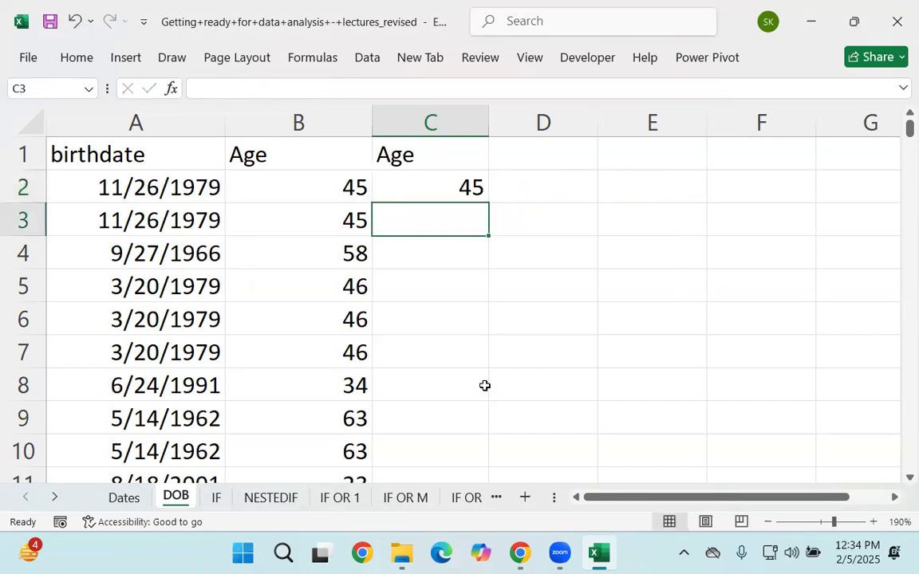
Fill C2's DATEDIF formula down the second Age column for all birthdates
click(469, 188)
double_click(485, 204)
click(521, 187)
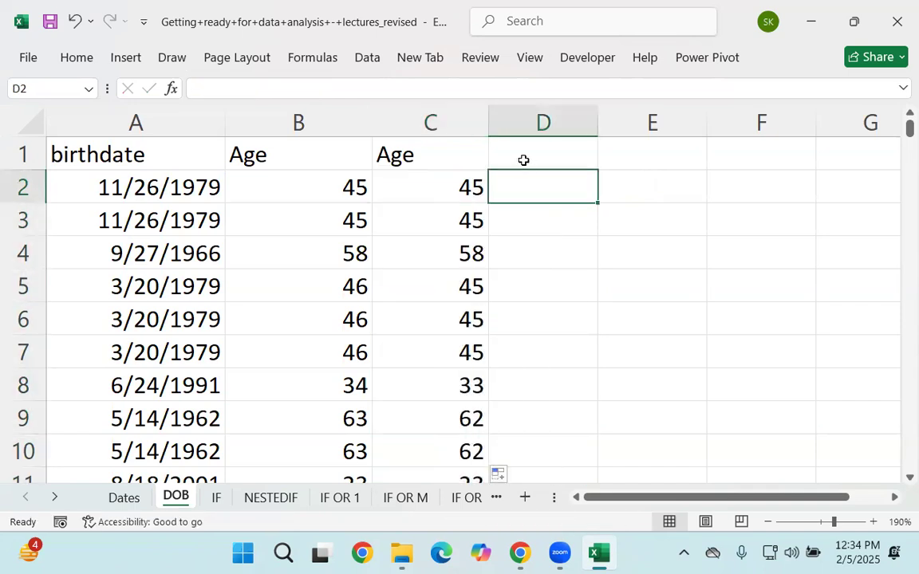
Add the header "Month Age" in D1
click(409, 151)
click(532, 165)
text(M)
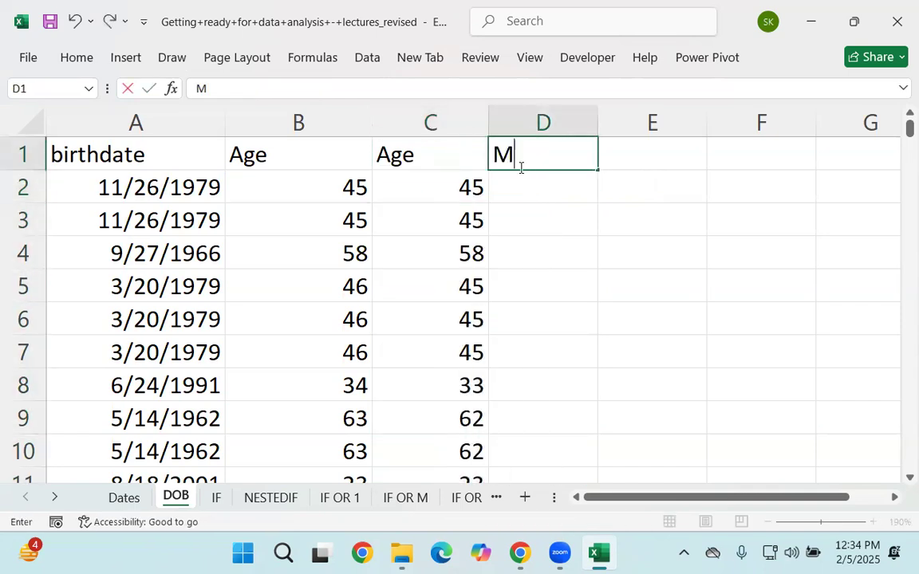
text(onth Age)
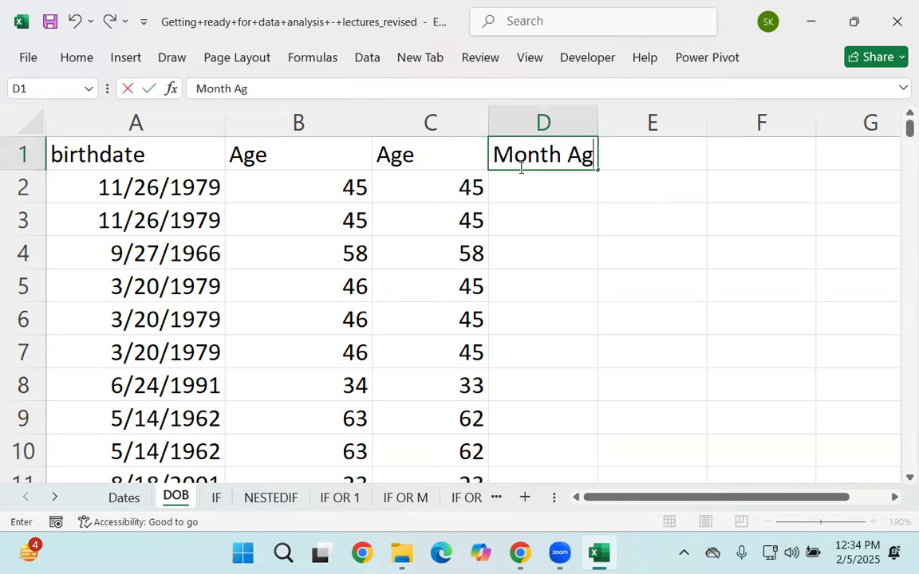
key(Return)
Enter the age-in-months formula =DATEDIF(A2,TODAY(),"m") in D2
text(=)
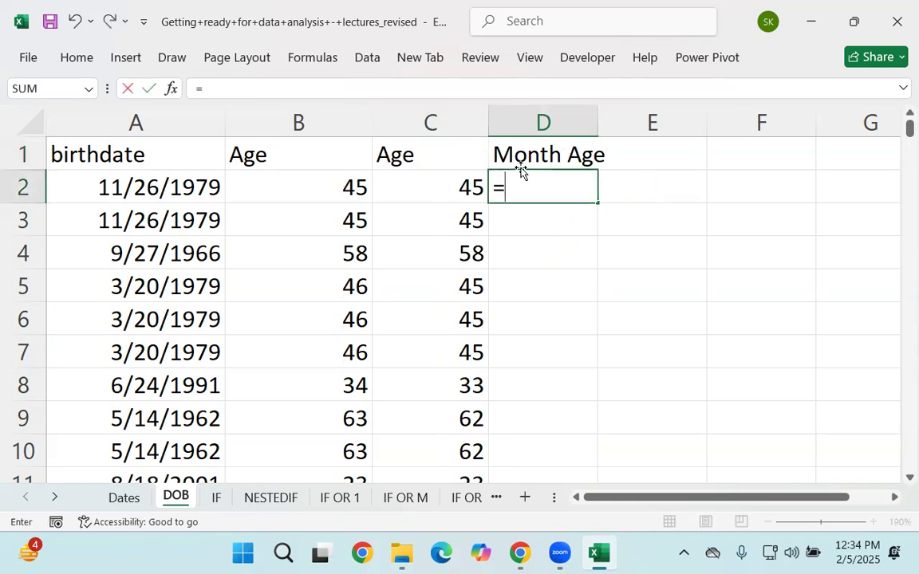
text(Datedif()
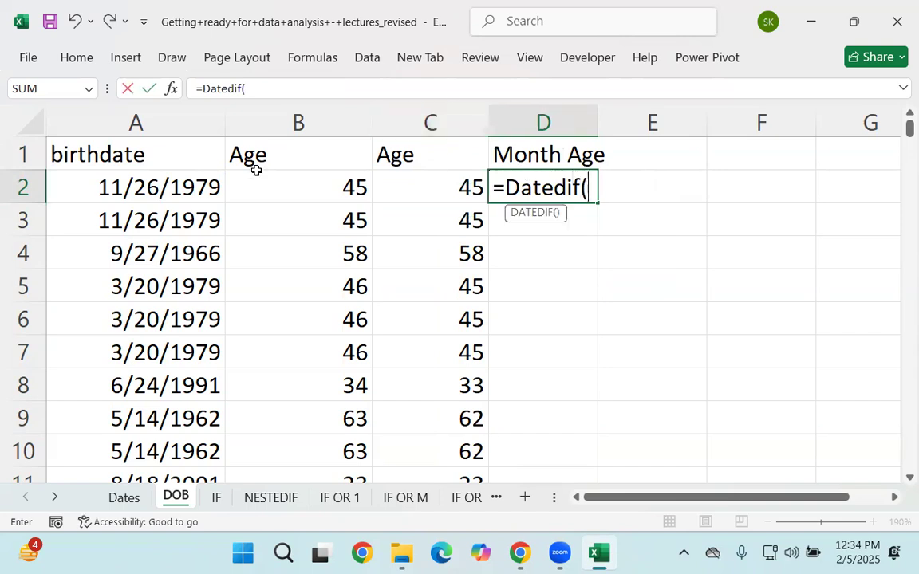
click(170, 184)
text(,)
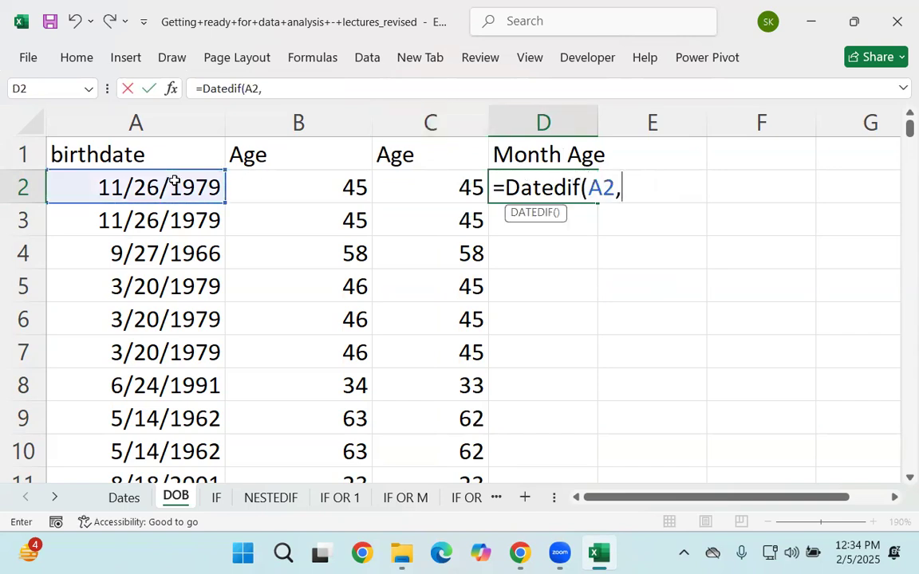
text(Tod)
key(Tab)
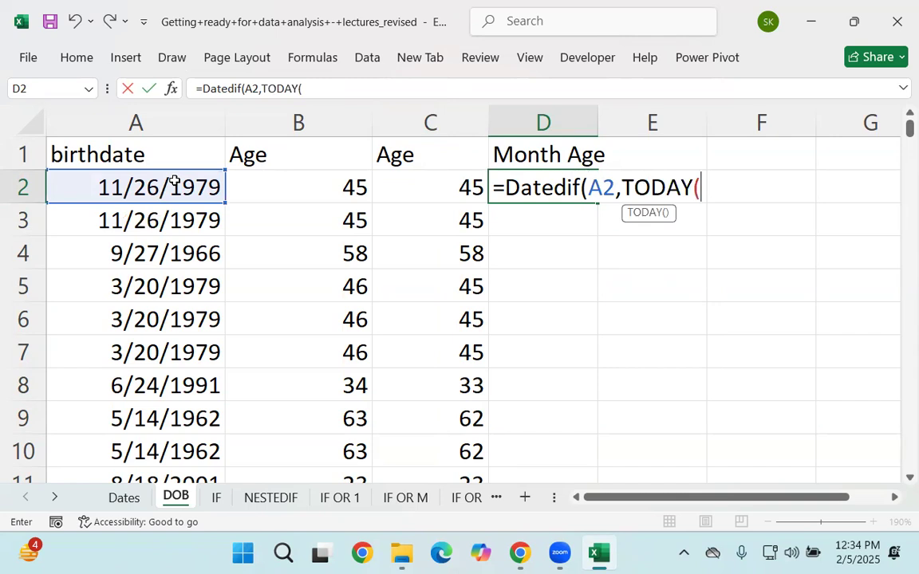
text(),"m")
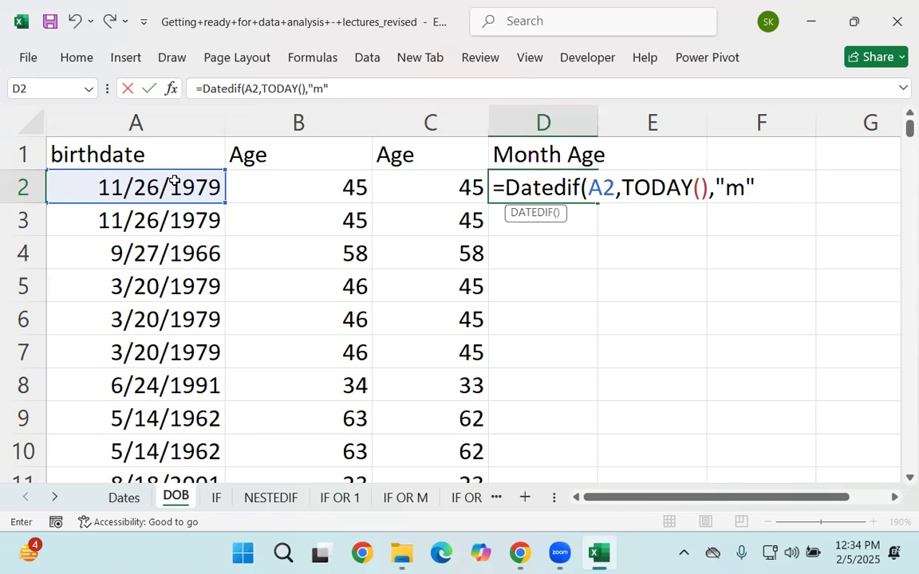
text())
key(Return)
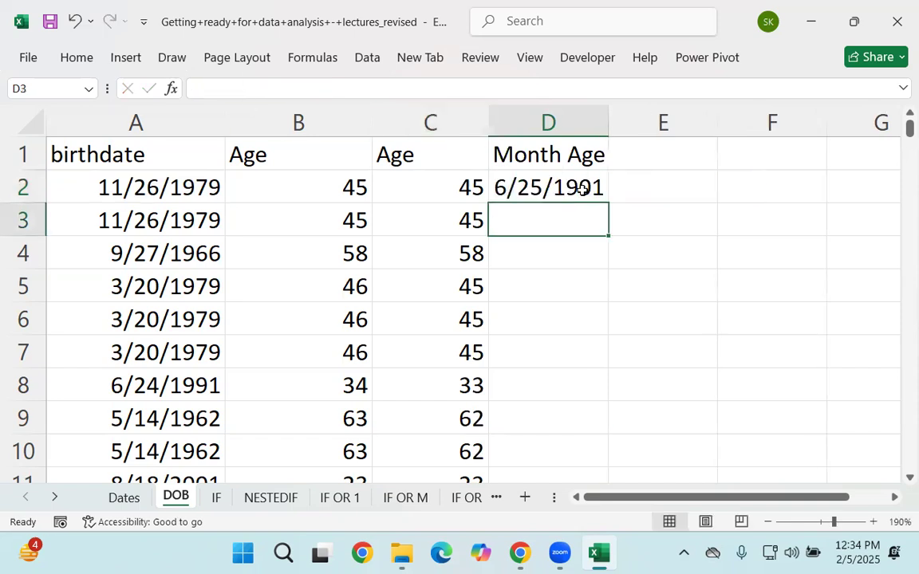
Set D2's number format to General and fill its formula down the Month Age column
click(524, 179)
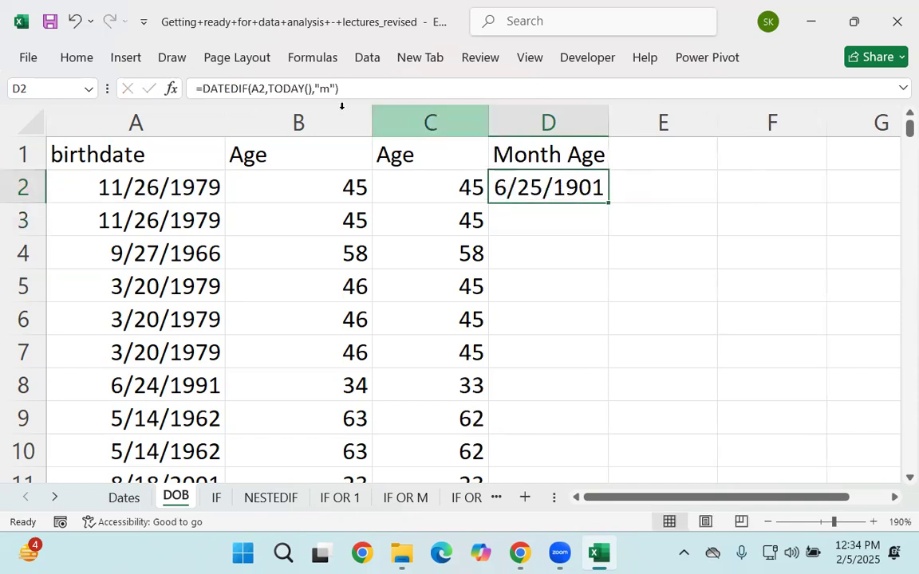
click(78, 59)
click(459, 85)
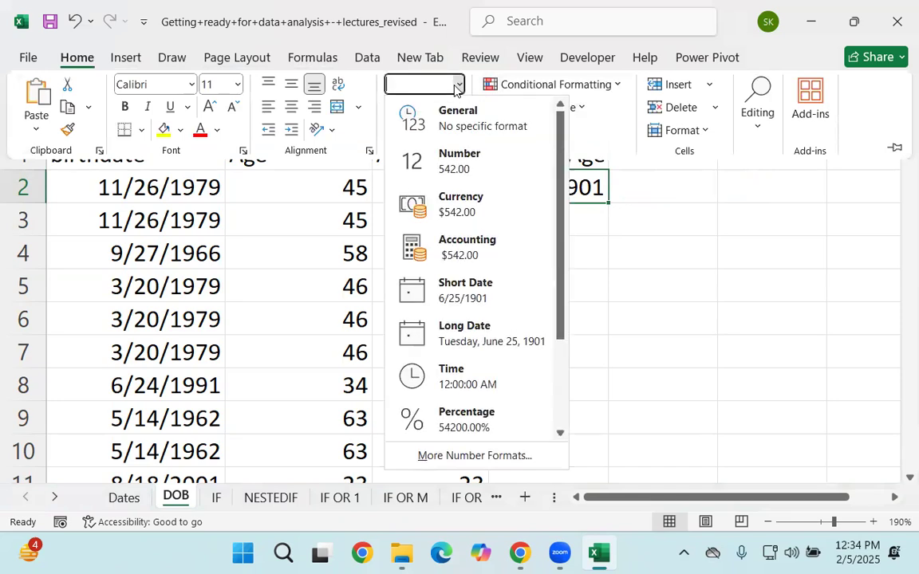
click(390, 125)
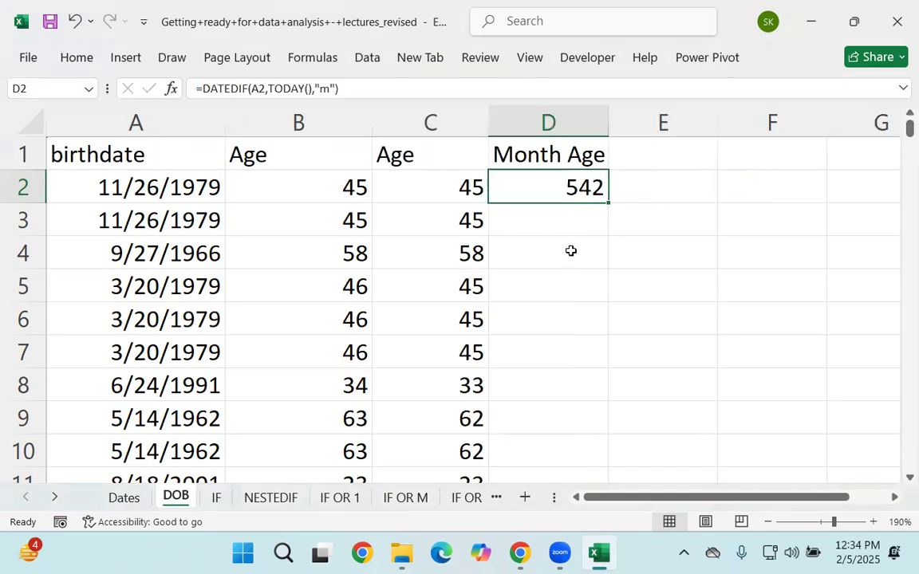
double_click(608, 203)
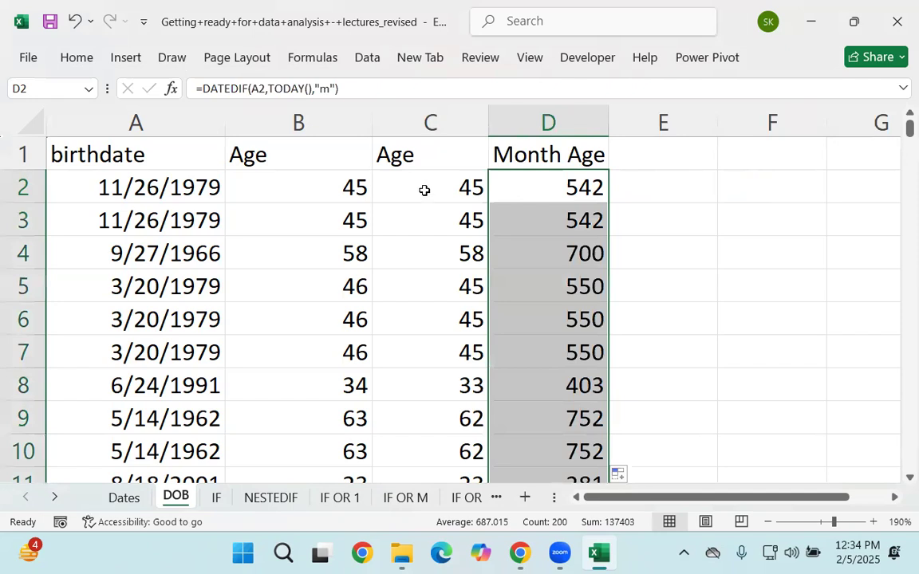
Review the DATEDIF formulas in D2 and C2 on the DOB sheet
click(420, 191)
click(527, 190)
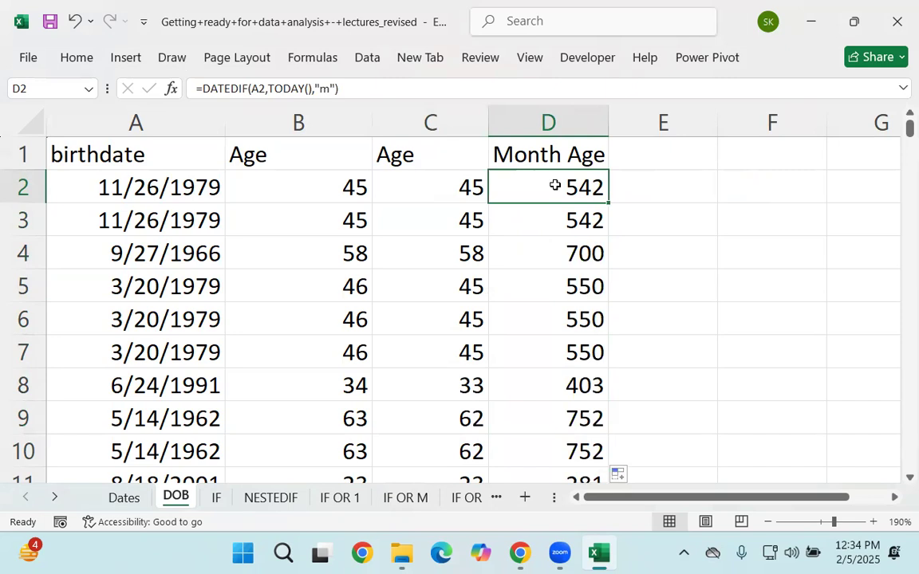
double_click(555, 185)
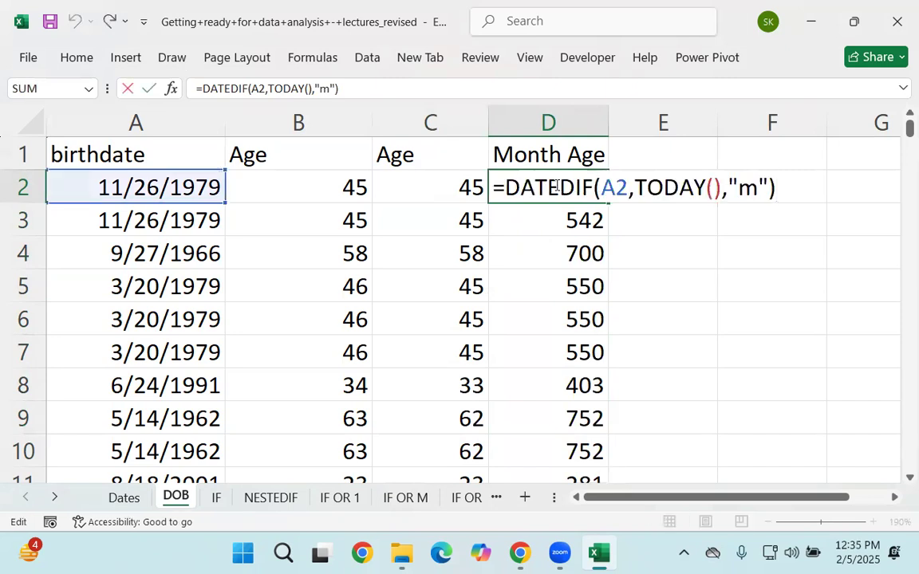
key(Return)
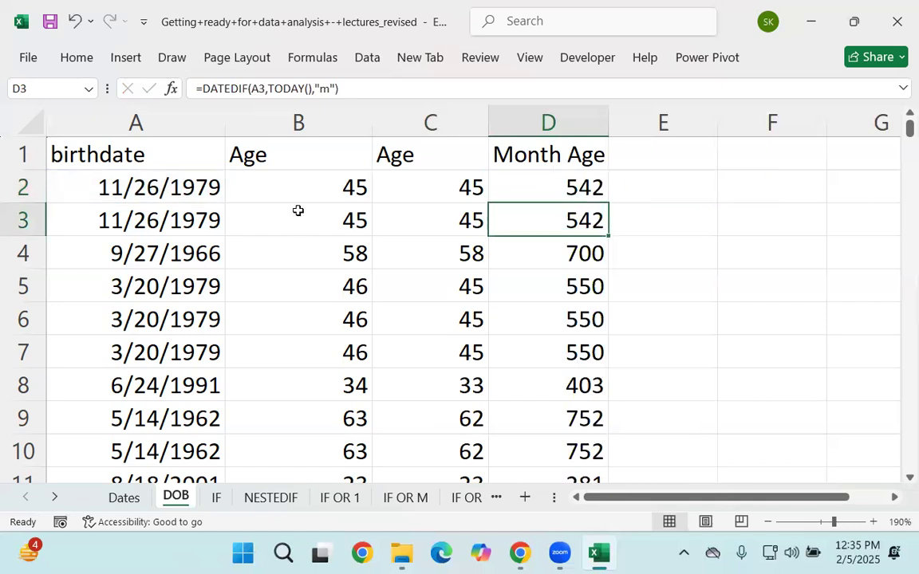
click(440, 189)
double_click(444, 190)
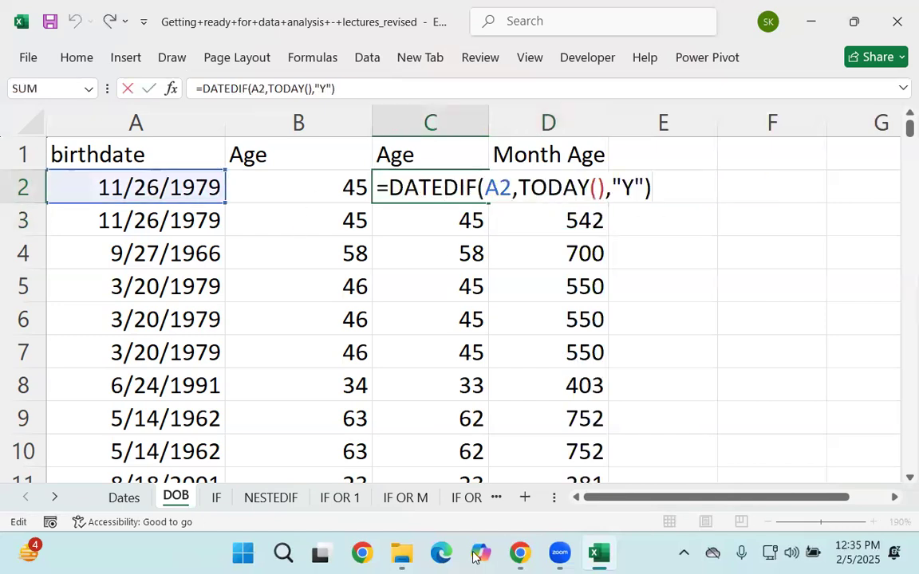
mouse_move(520, 555)
key(Return)
Clear all formulas below the headers in the second Age column and the Month Age column, starting from C2
click(410, 188)
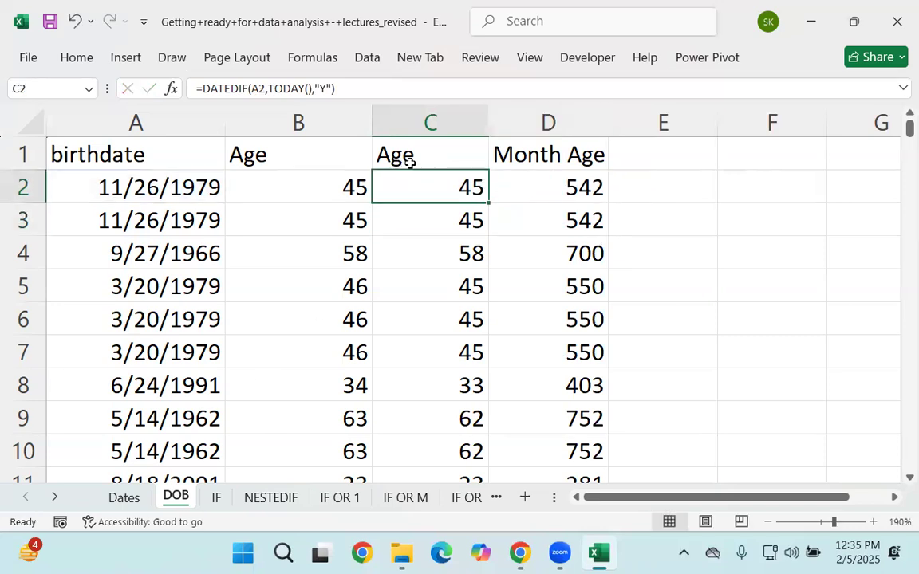
key(ctrl+shift+Right)
key(ctrl+shift+Down)
key(Delete)
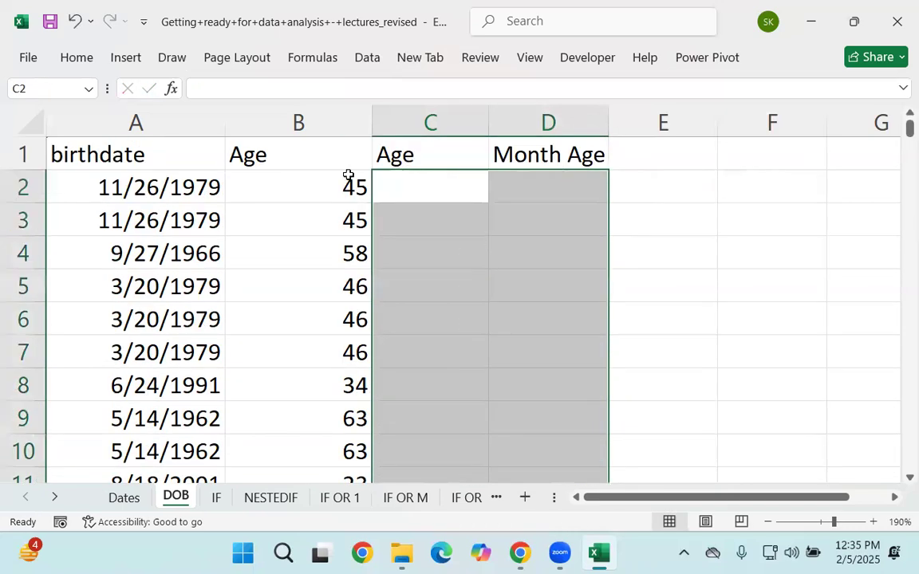
Enter the age-in-years formula =DATEDIF(A2,TODAY(),"y") in C2
click(434, 185)
text(=)
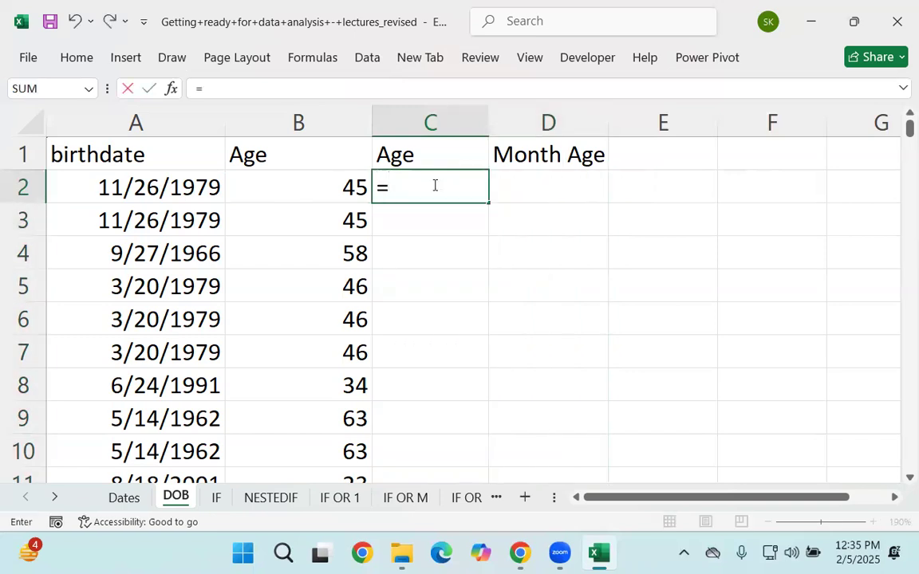
text(DAR)
key(BackSpace)
text(T)
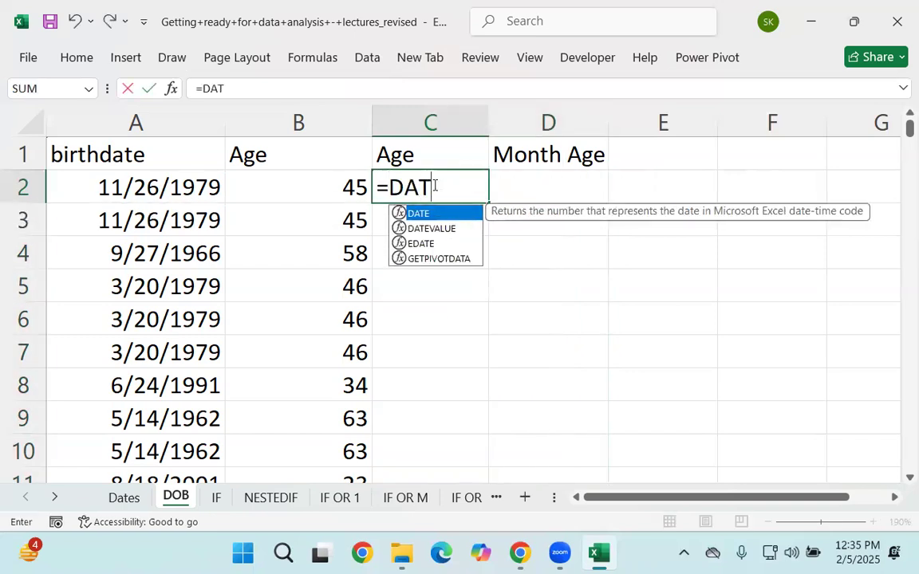
text(EDIF)
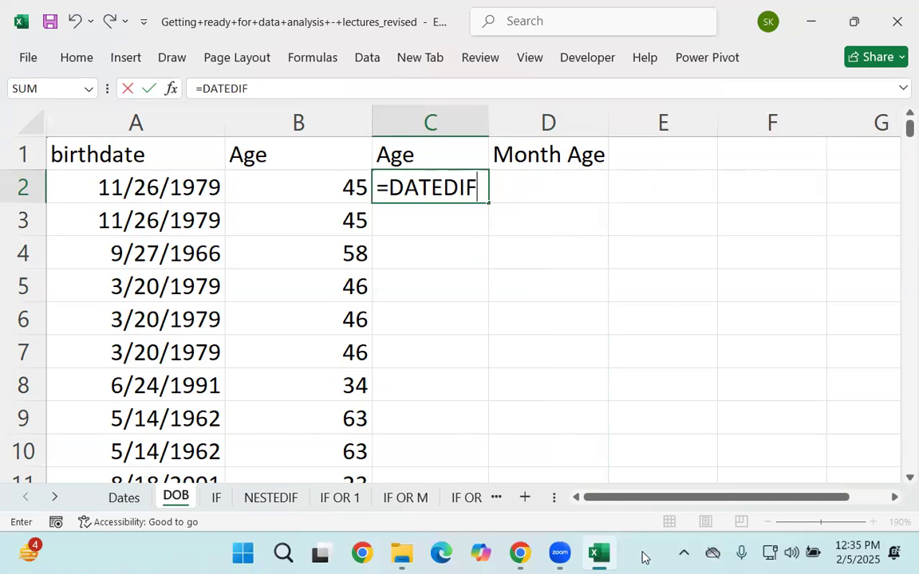
text(()
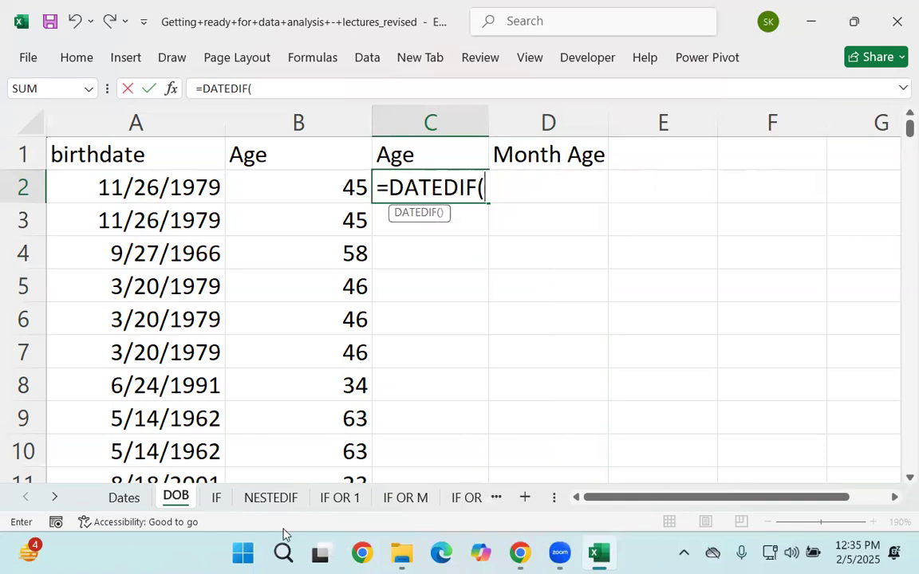
click(114, 192)
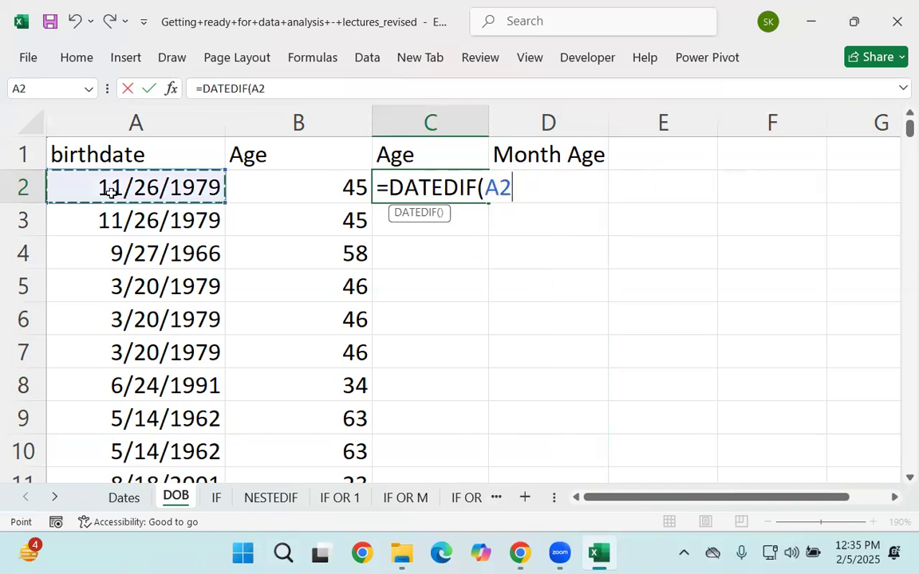
text(,Toda)
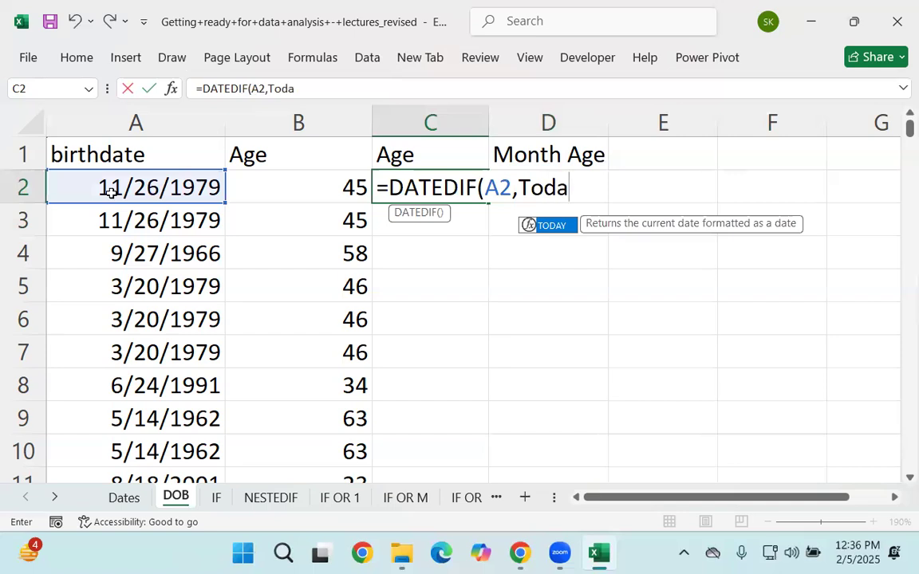
key(Tab)
text(),)
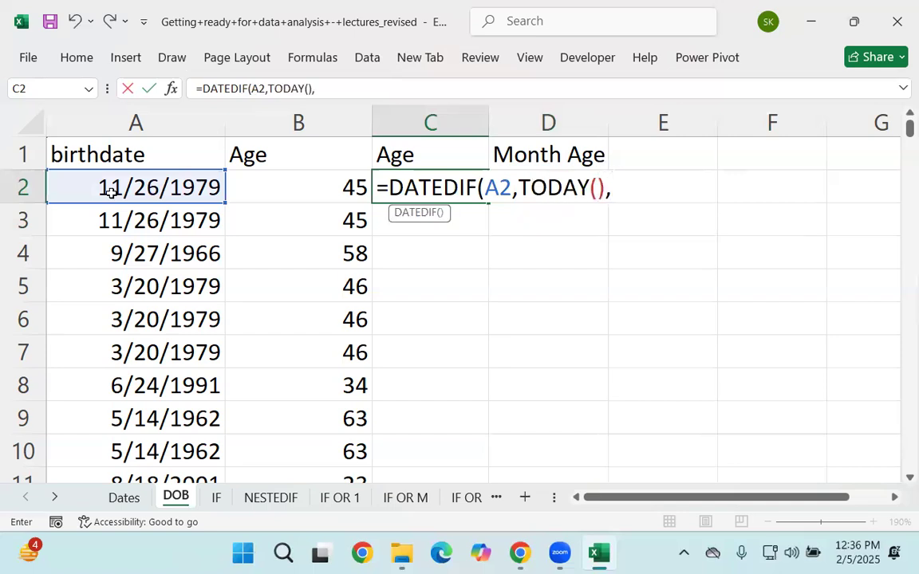
text("y"))
key(Return)
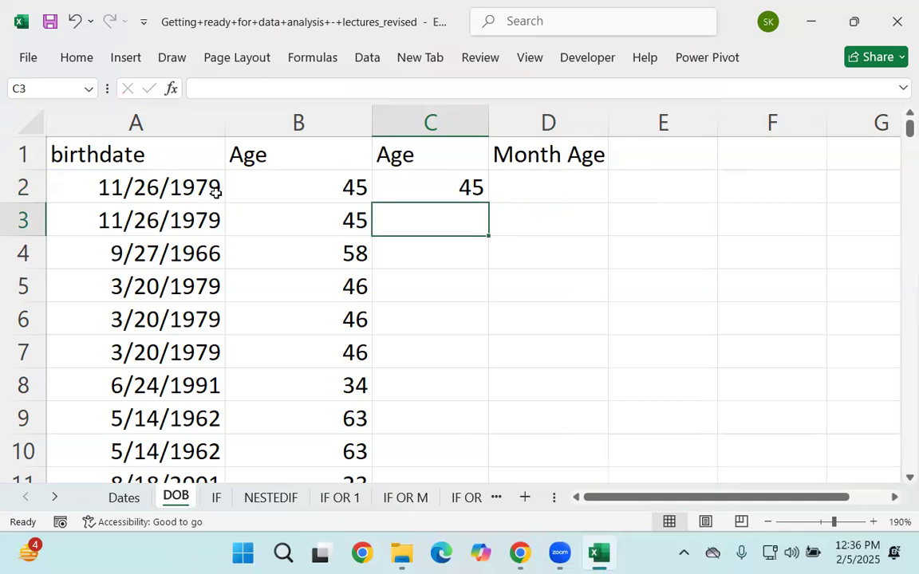
Fill C2's age-in-years formula down column C for all birthdates
click(422, 189)
click(487, 206)
click(478, 195)
double_click(487, 205)
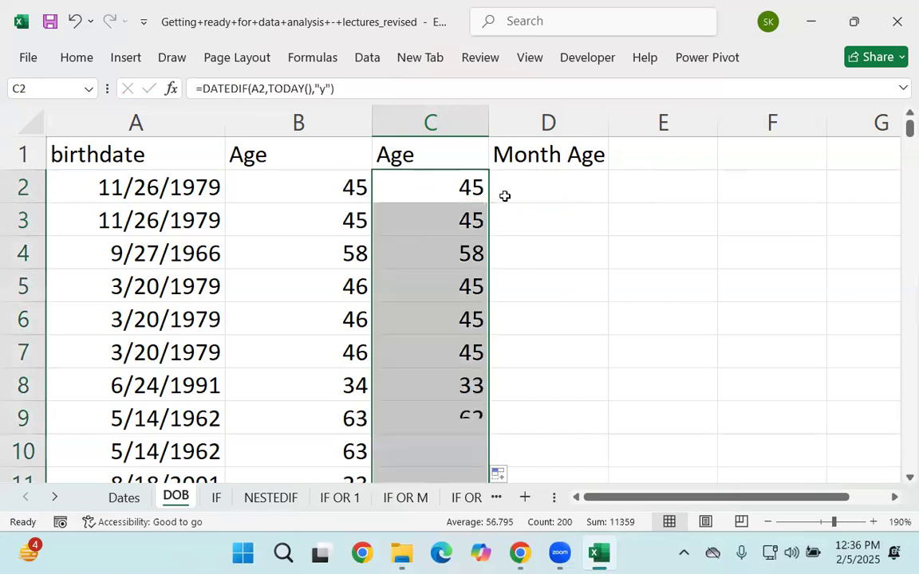
Enter the age-in-months formula =DATEDIF(A2,TODAY(),"m") in D2
click(505, 195)
text(=date)
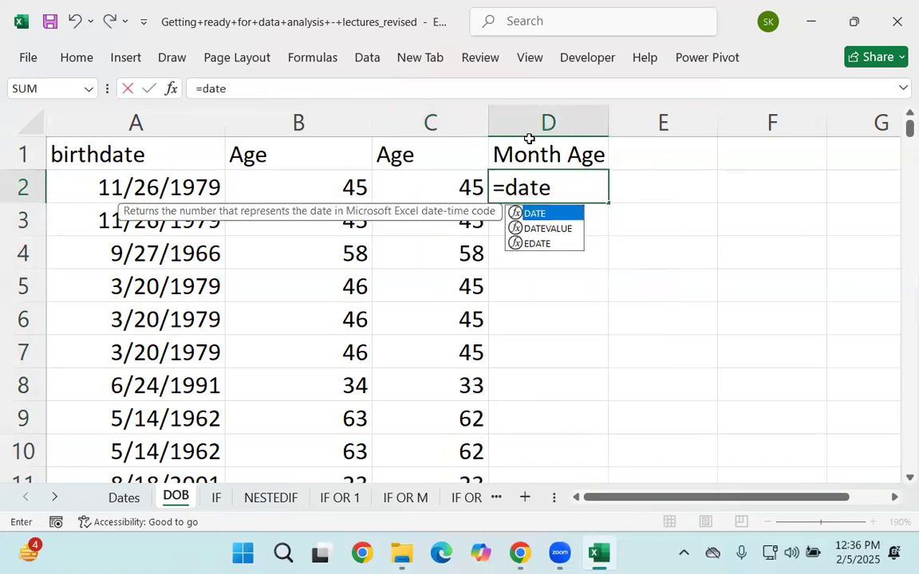
text(dif)
text(*)
key(BackSpace)
text(()
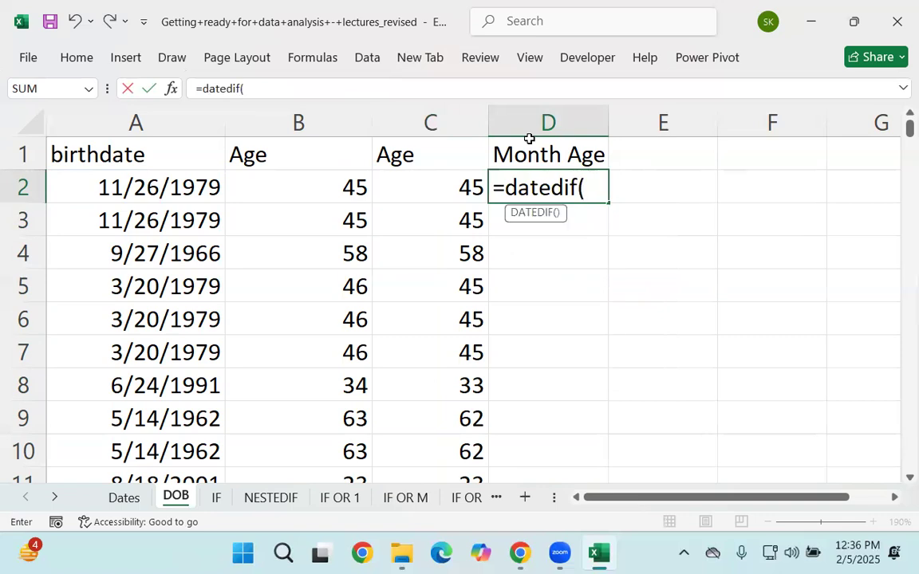
click(193, 199)
text(,To)
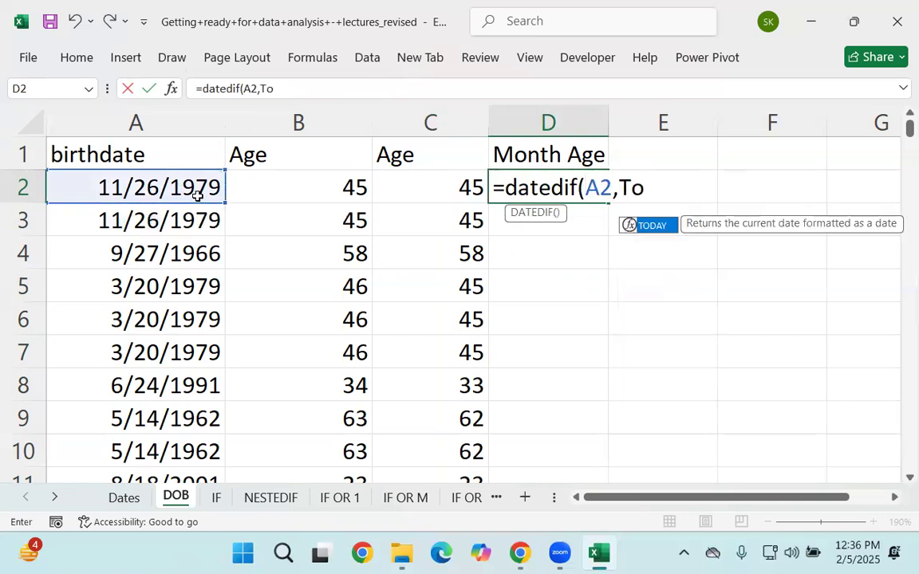
text(day())
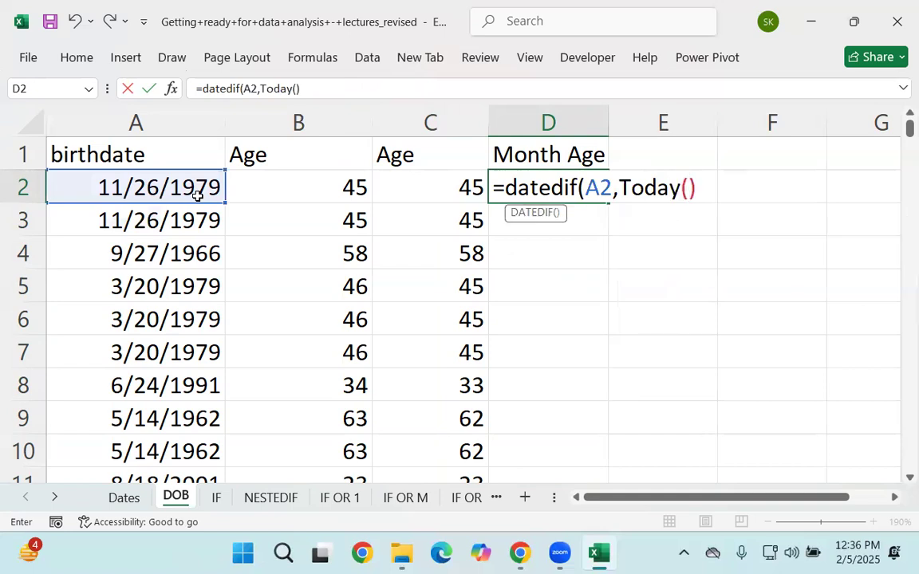
text(,"m"))
key(Return)
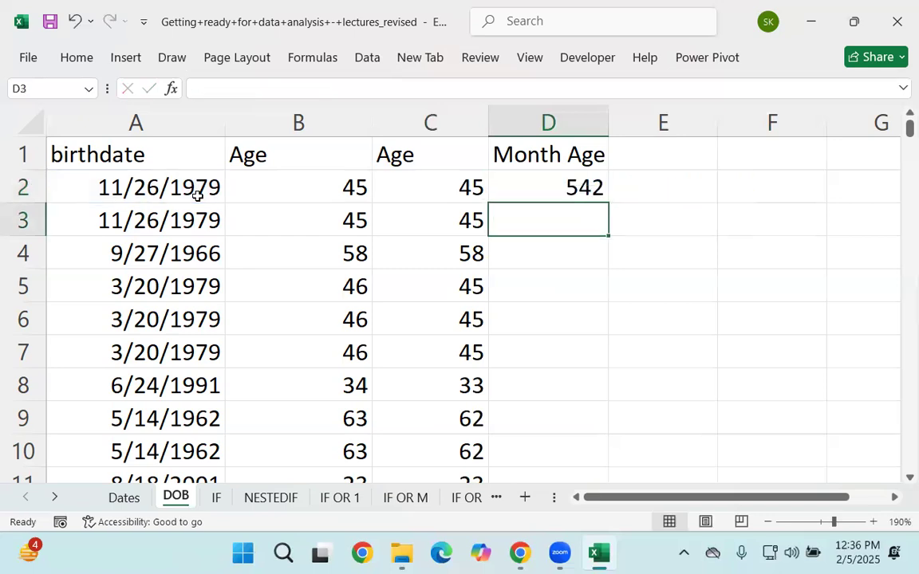
Fill D2's formula down the Month Age column for all birthdates
click(559, 188)
double_click(610, 202)
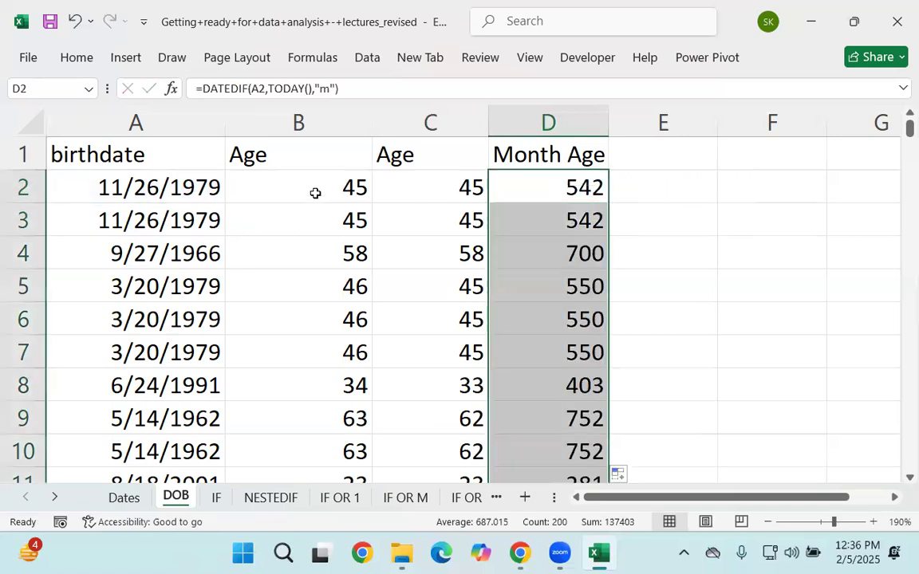
click(125, 185)
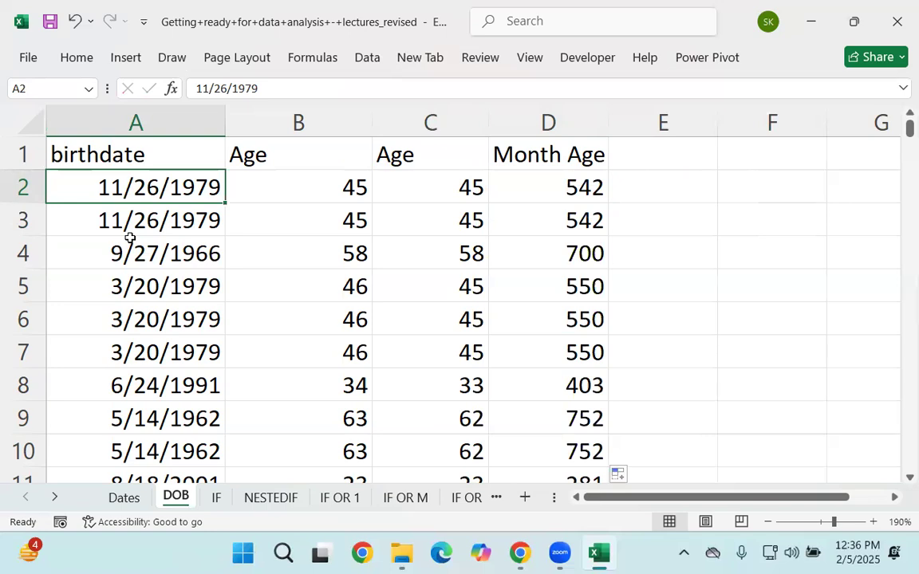
Add the header "Age in Day" in E1
click(638, 165)
text(DAte)
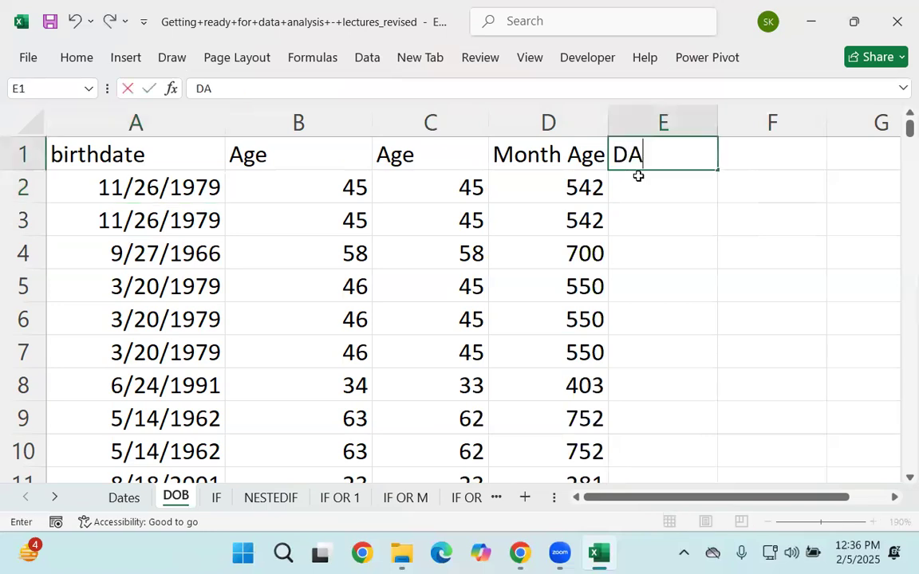
key(BackSpace)
key(BackSpace)
key(BackSpace)
text(ay s)
key(BackSpace)
key(BackSpace)
key(BackSpace)
key(BackSpace)
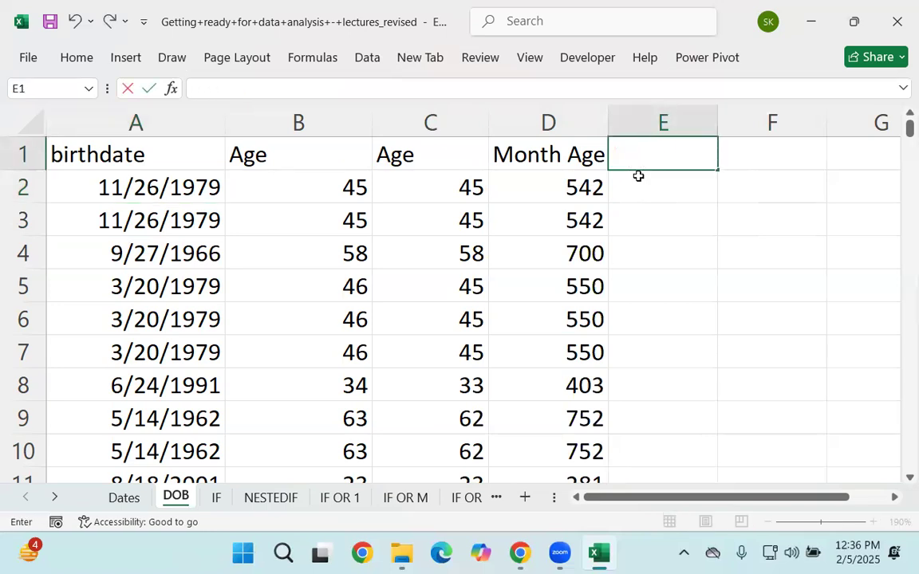
text(Age in Dy)
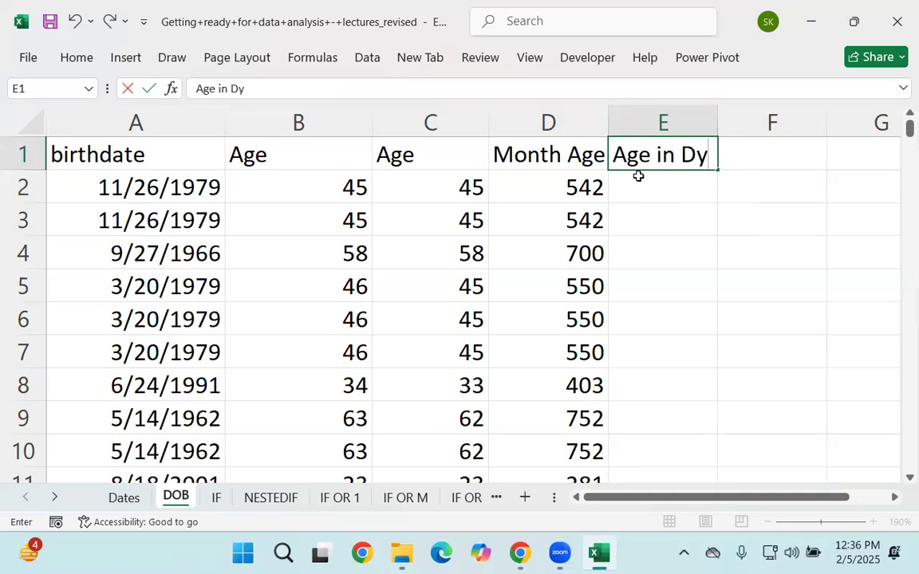
key(BackSpace)
text(as)
key(BackSpace)
text(y)
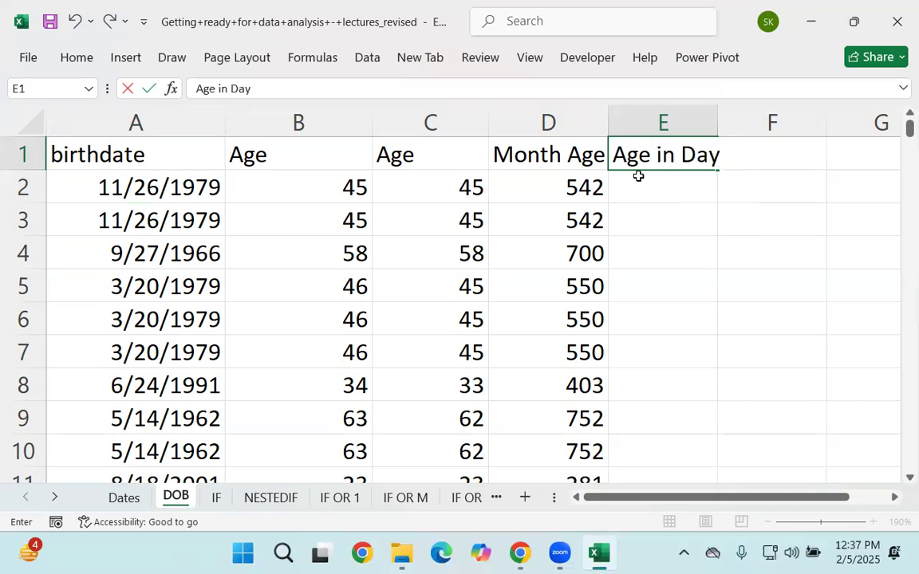
key(Return)
Enter the age-in-days formula =DATEDIF(A2,TODAY(),"d") in E2
text(=)
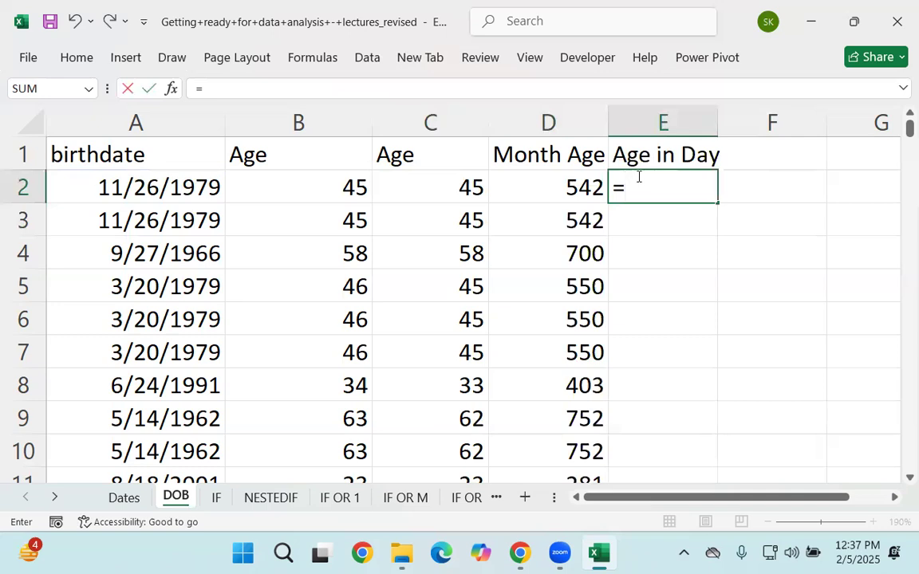
text(datedif()
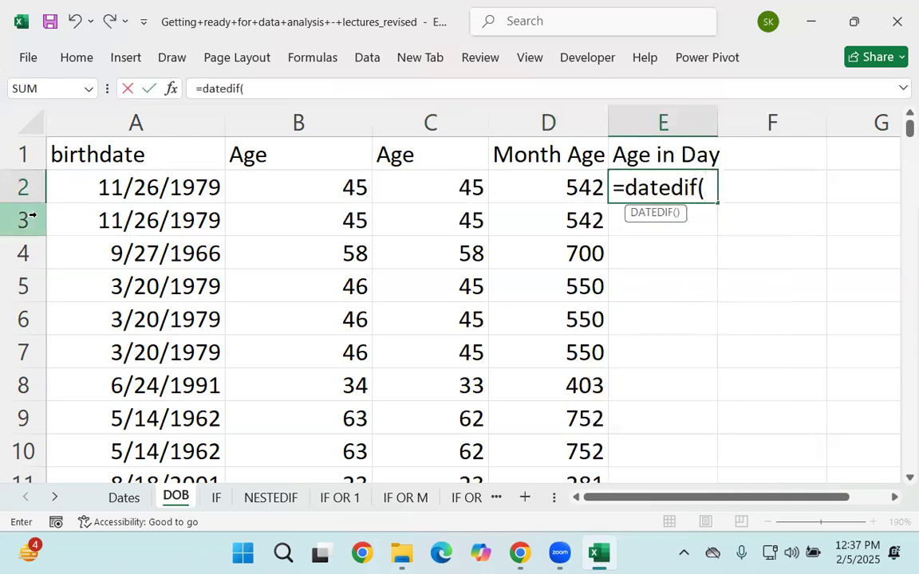
click(173, 179)
text(,Tod)
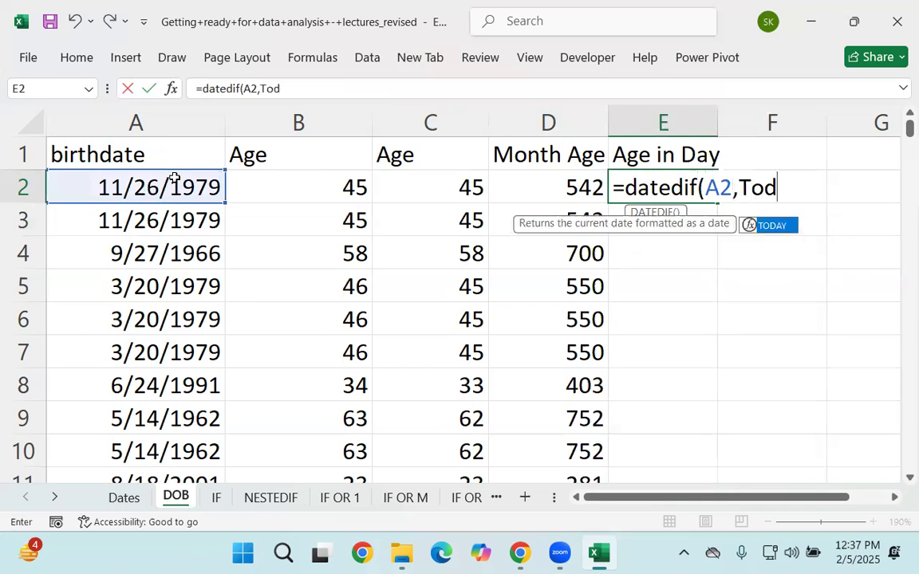
key(Tab)
text(()
key(BackSpace)
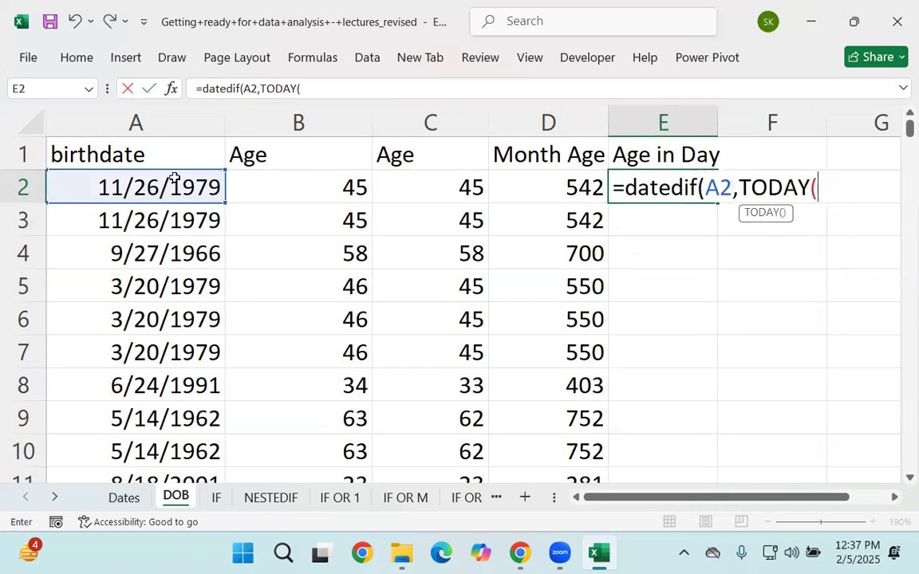
text(),"d")
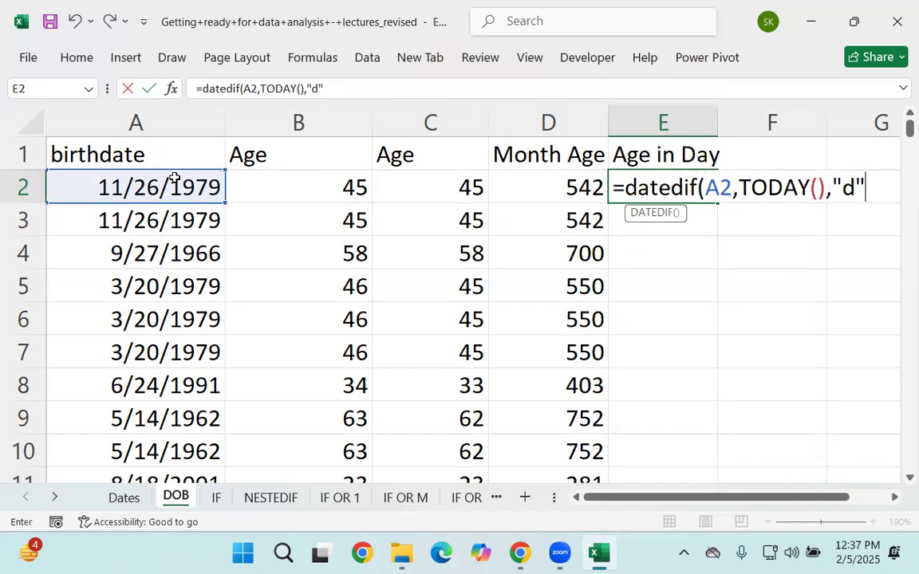
key(Return)
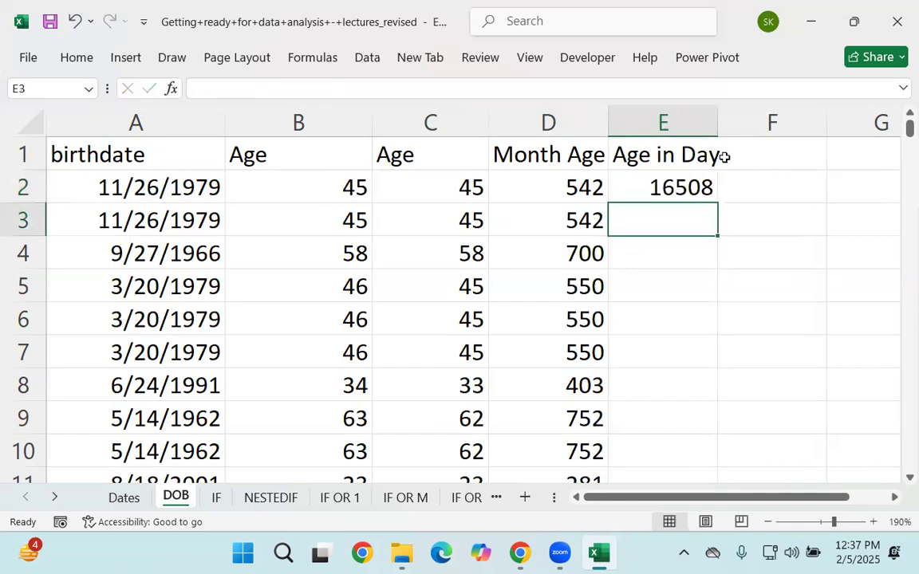
Fill E2's formula down the Age in Day column and autofit column E's width
click(703, 196)
double_click(716, 203)
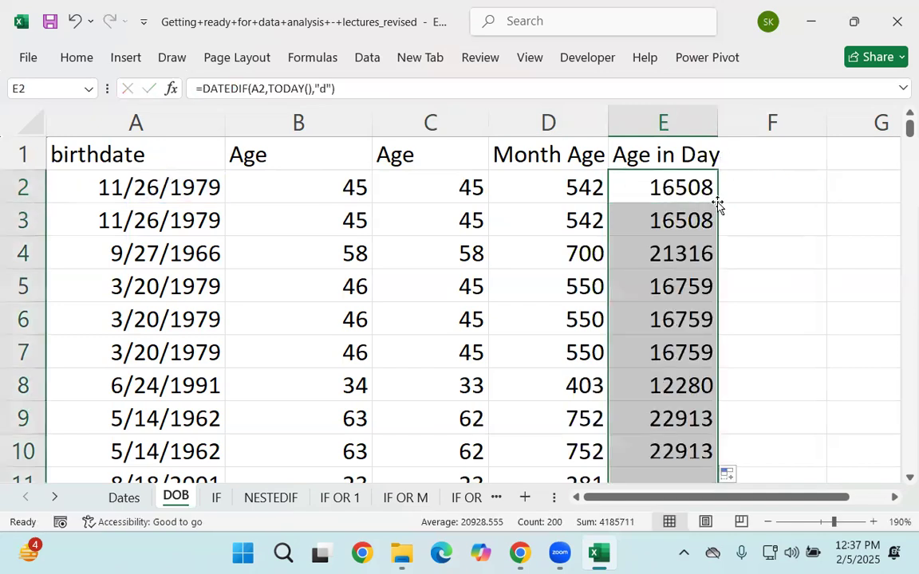
double_click(718, 114)
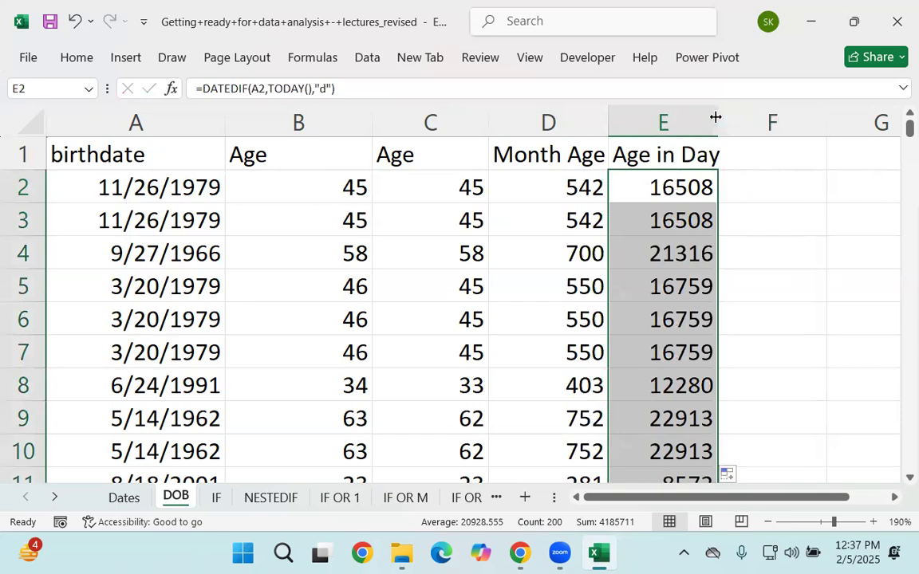
click(754, 155)
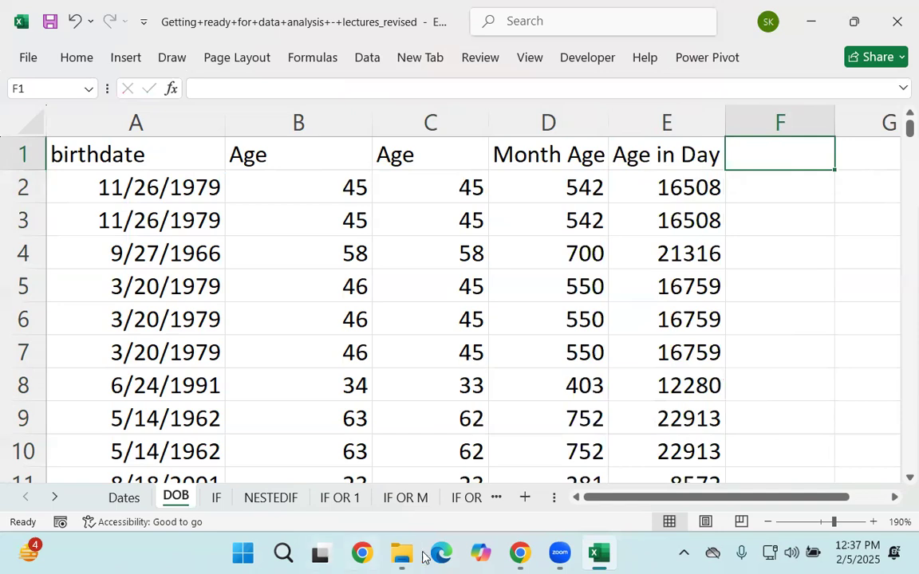
Switch to Chrome and look up the earlier "datedif in excel" search from a new tab
mouse_move(526, 556)
click(447, 430)
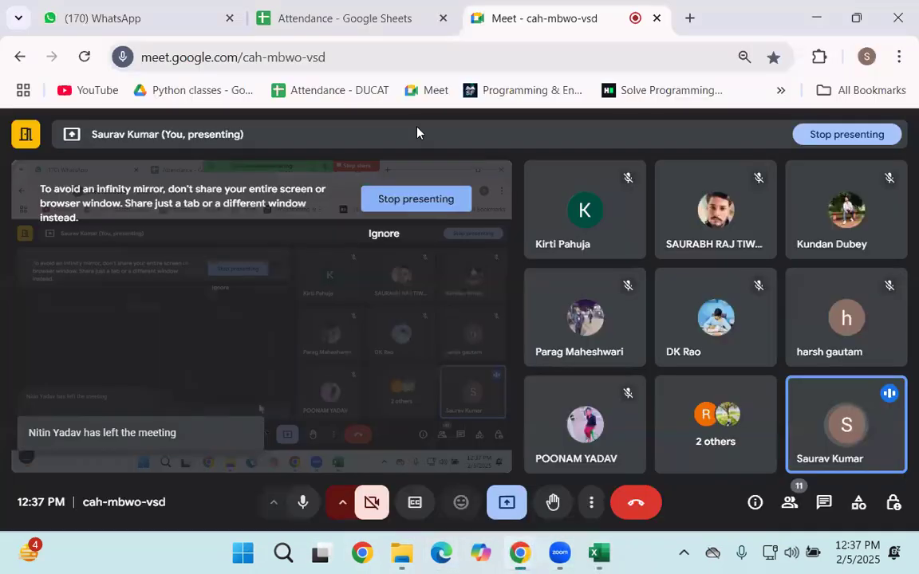
click(692, 17)
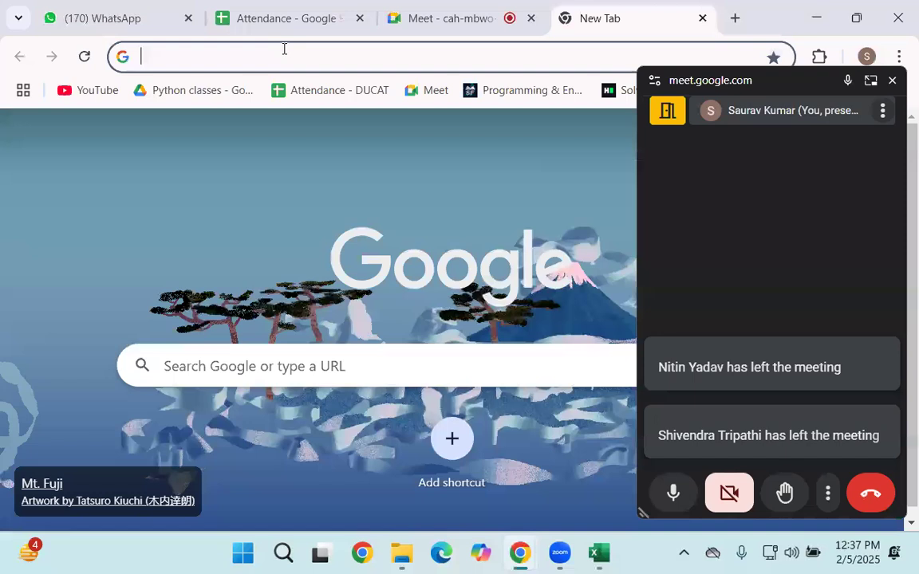
text(dated)
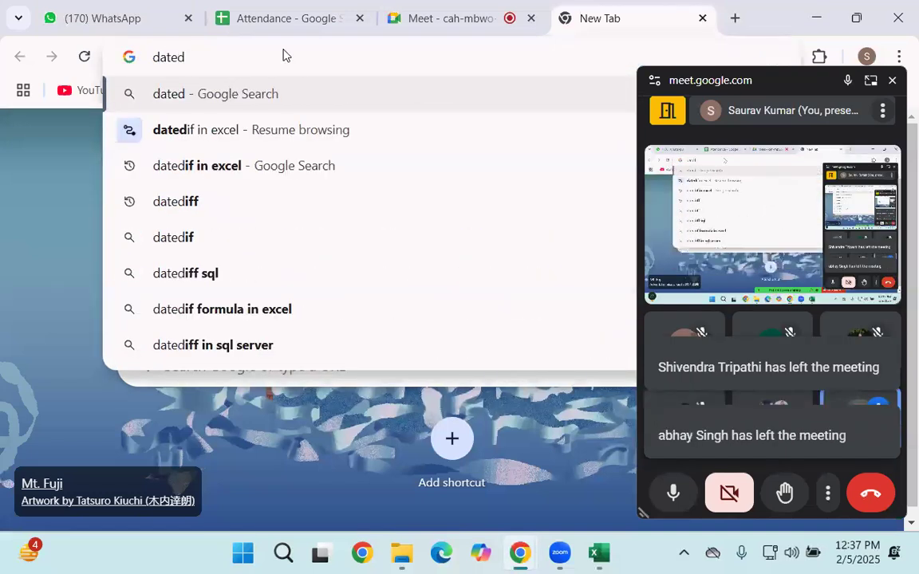
text(if)
key(Down)
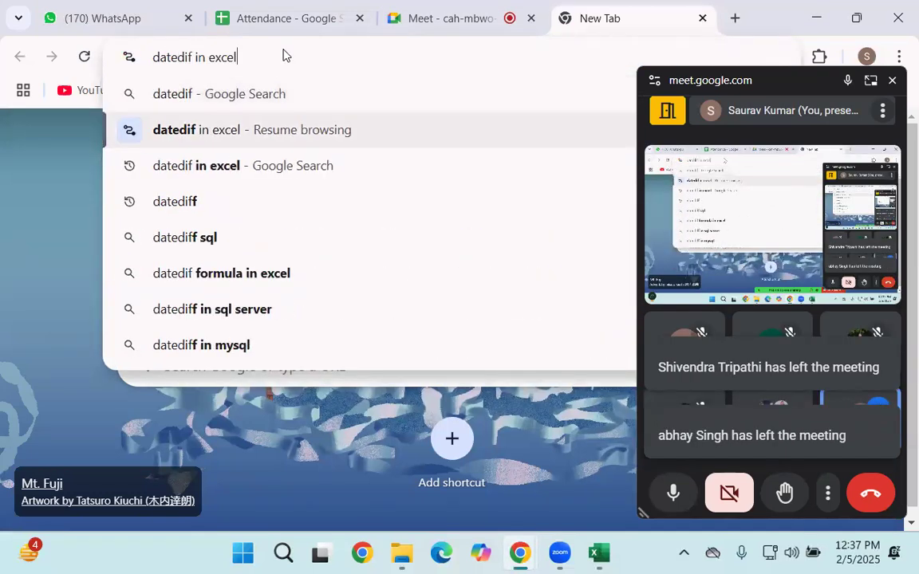
key(Return)
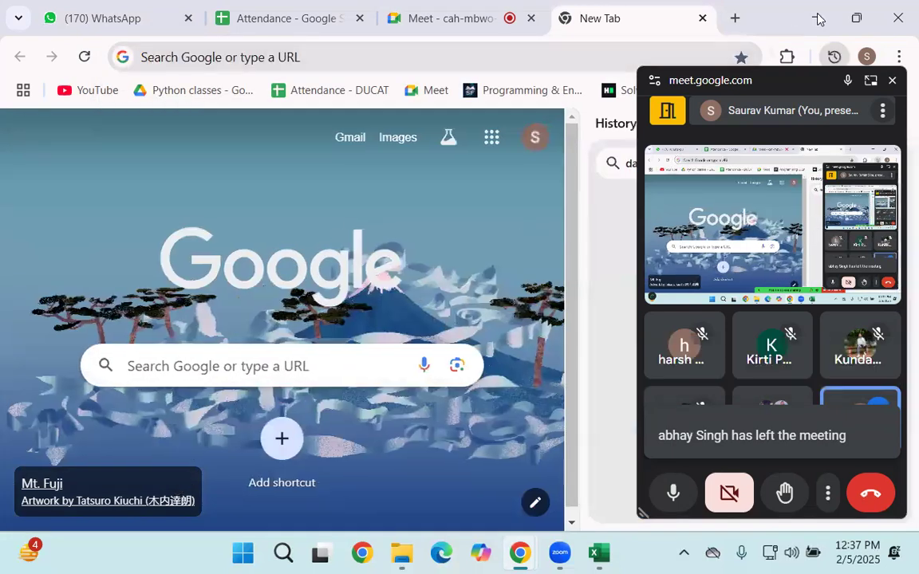
Reopen the past "datedif in excel" Google results and open the Microsoft Support article on the DATEDIF function
click(889, 83)
click(705, 260)
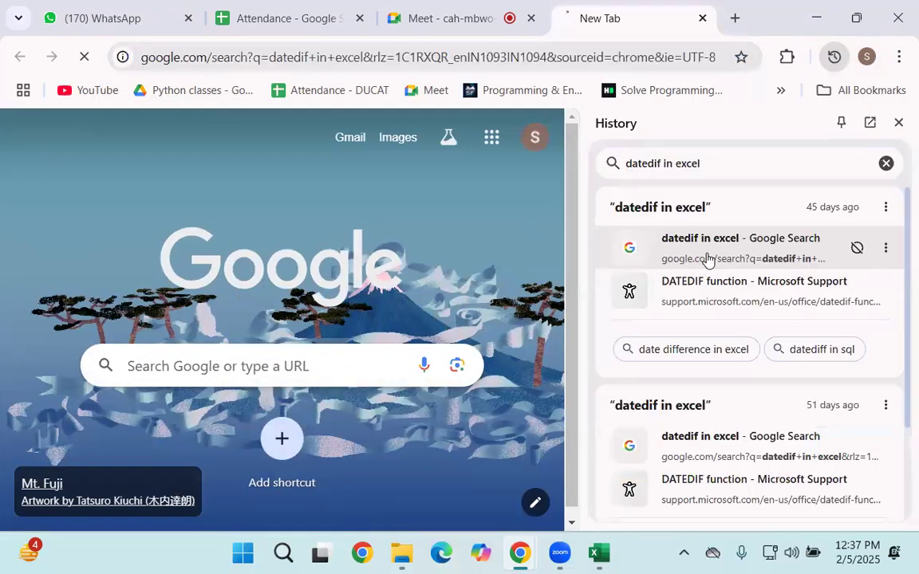
click(898, 122)
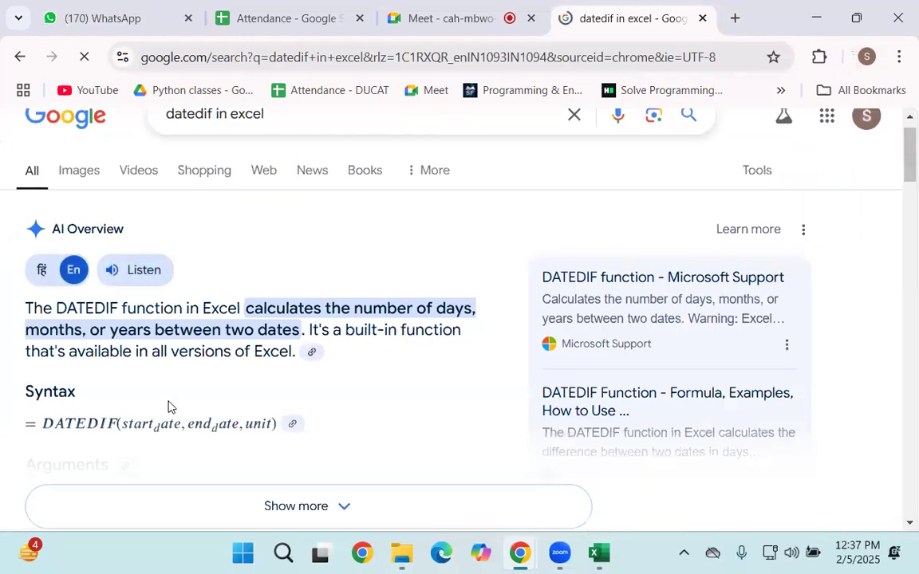
scroll(168, 405, down, 5)
click(118, 220)
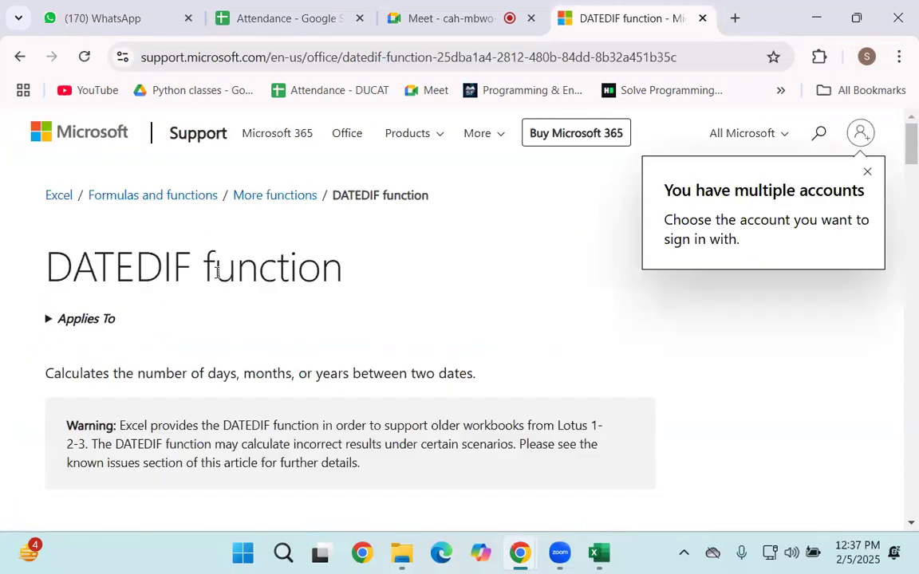
Examine the DATEDIF syntax and its start_date and end_date argument descriptions in the article
scroll(219, 328, down, 5)
scroll(122, 218, down, 1)
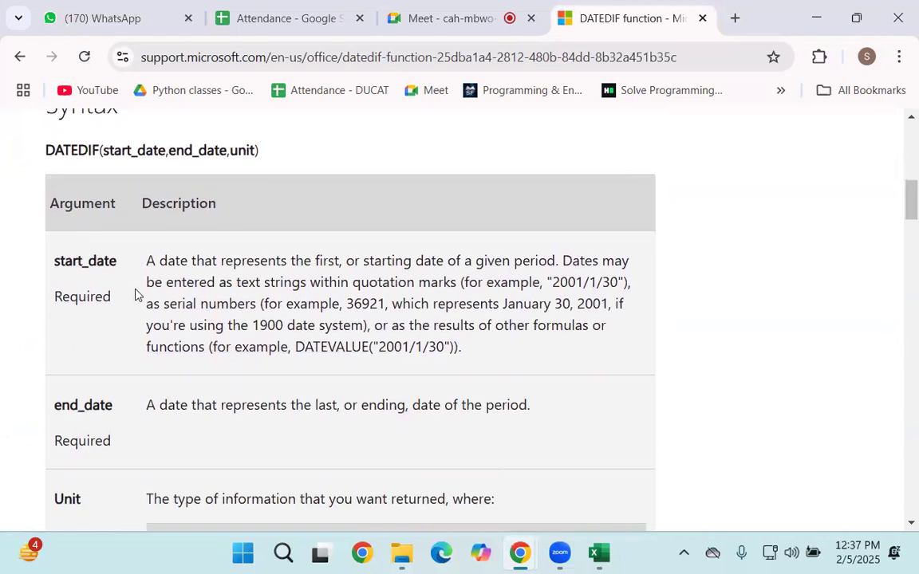
scroll(129, 302, down, 2)
scroll(114, 209, up, 2)
drag(58, 265, 117, 256)
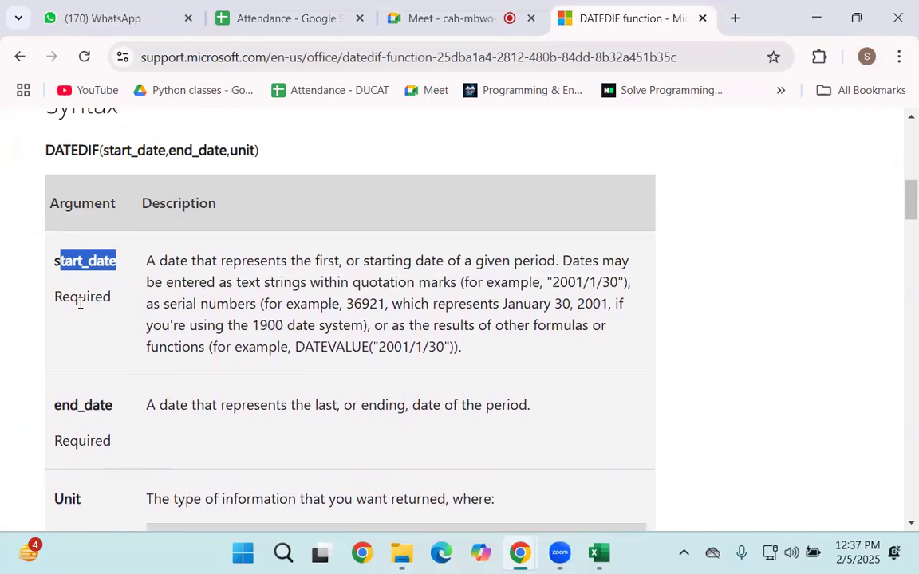
click(47, 368)
scroll(75, 320, down, 3)
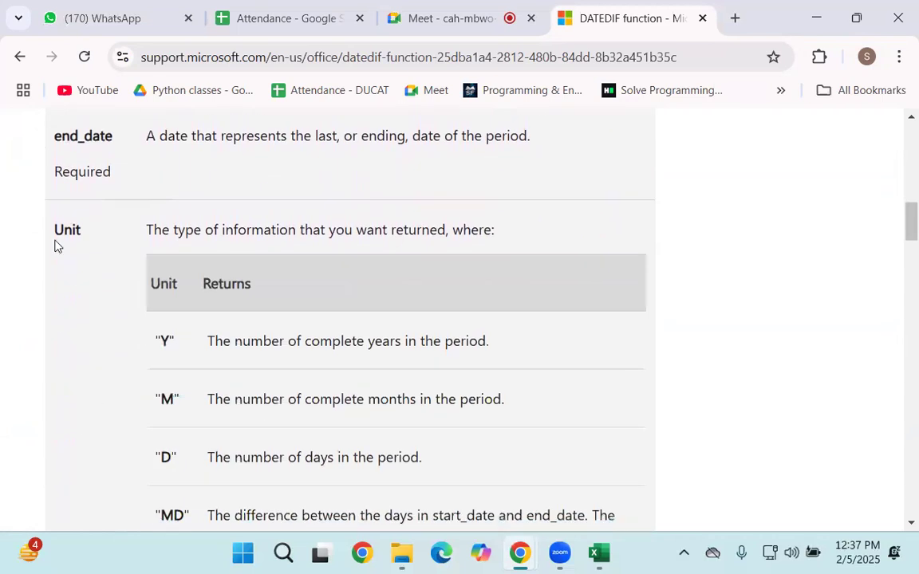
Read through the descriptions of the DATEDIF unit codes Y, M, D, MD, YM and YD
scroll(194, 275, down, 1)
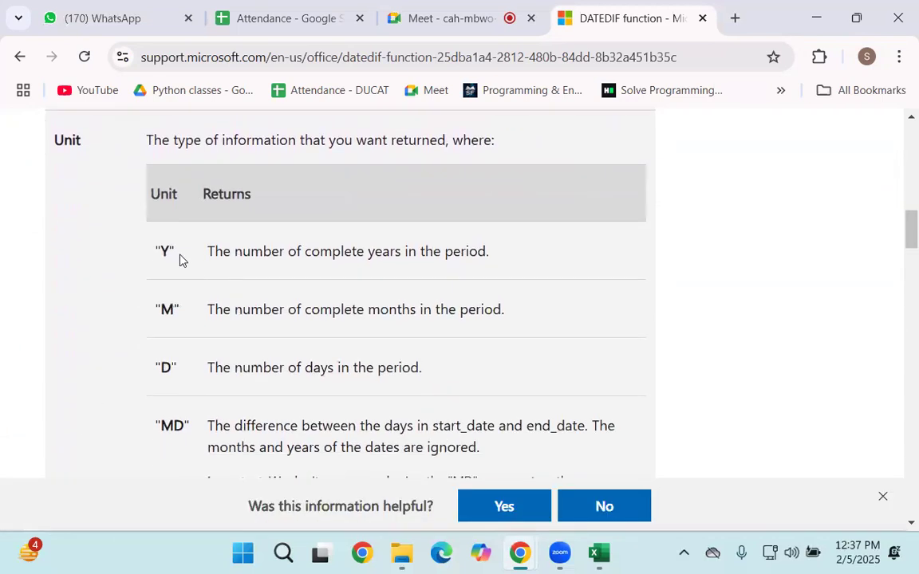
drag(209, 246, 559, 256)
drag(210, 313, 511, 314)
scroll(337, 348, down, 1)
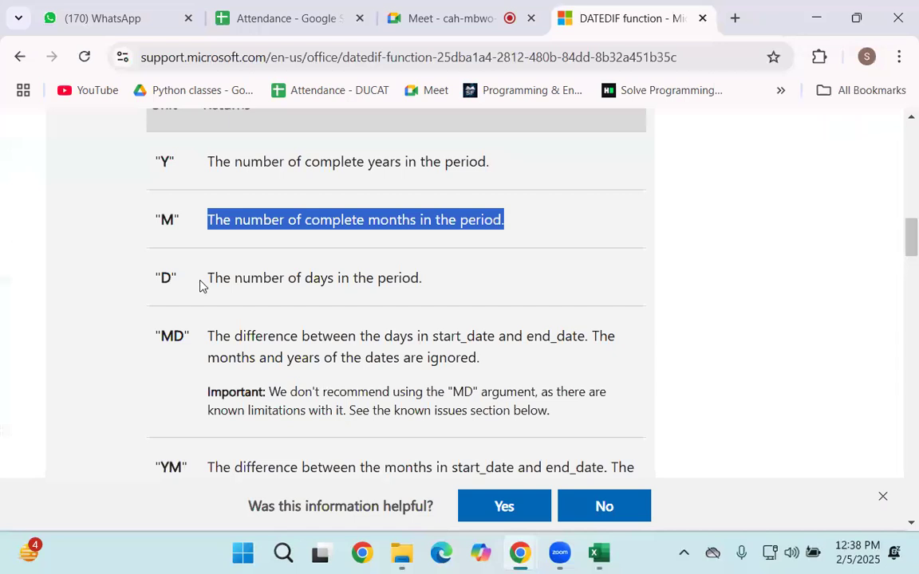
drag(204, 280, 490, 285)
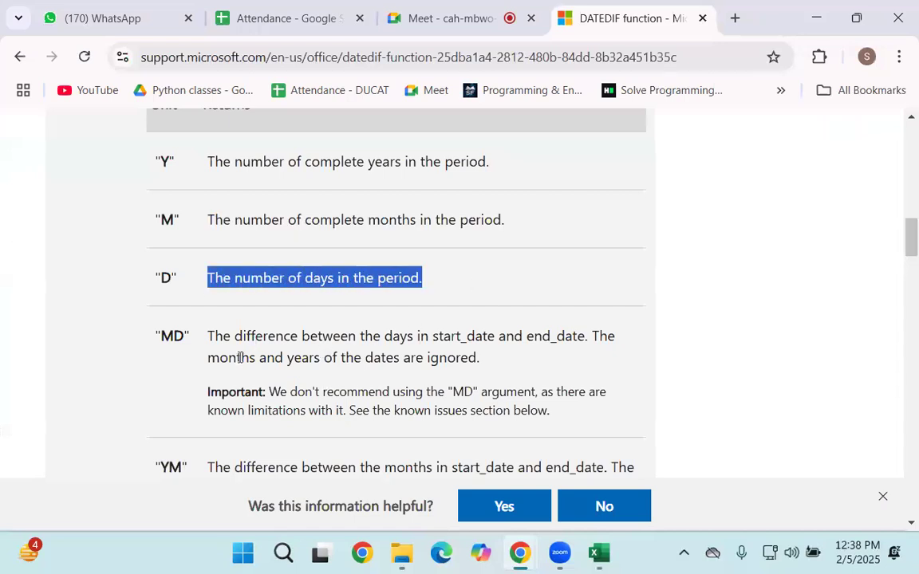
click(161, 306)
drag(214, 331, 659, 320)
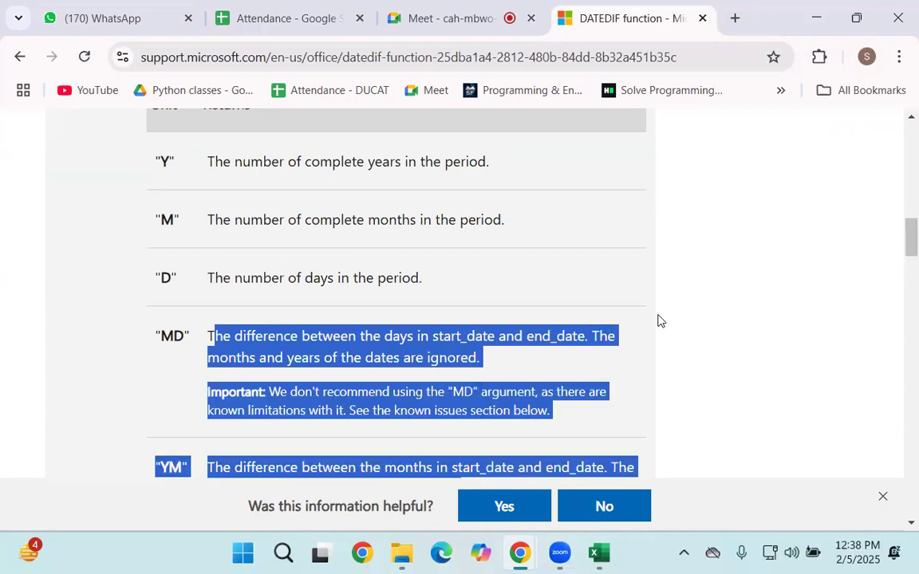
click(314, 363)
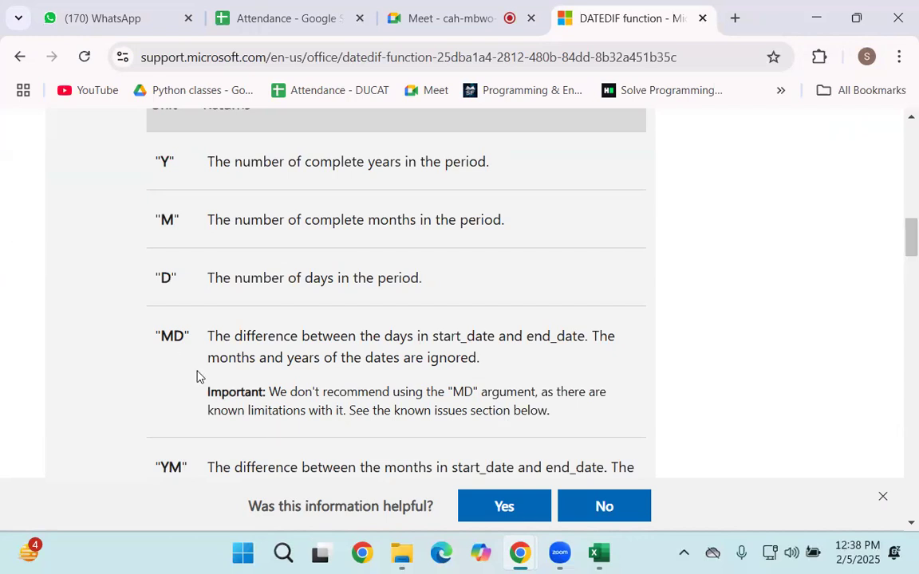
scroll(198, 375, down, 2)
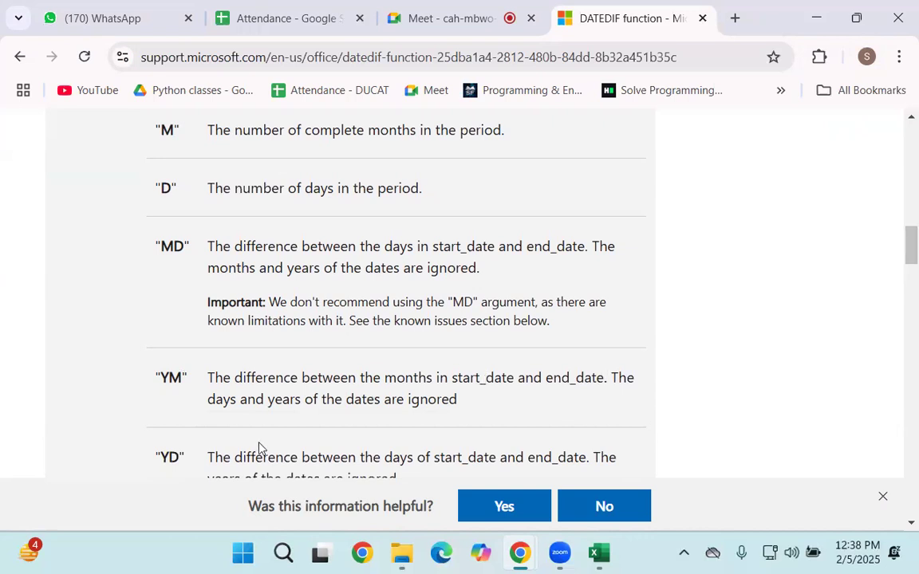
scroll(238, 408, down, 2)
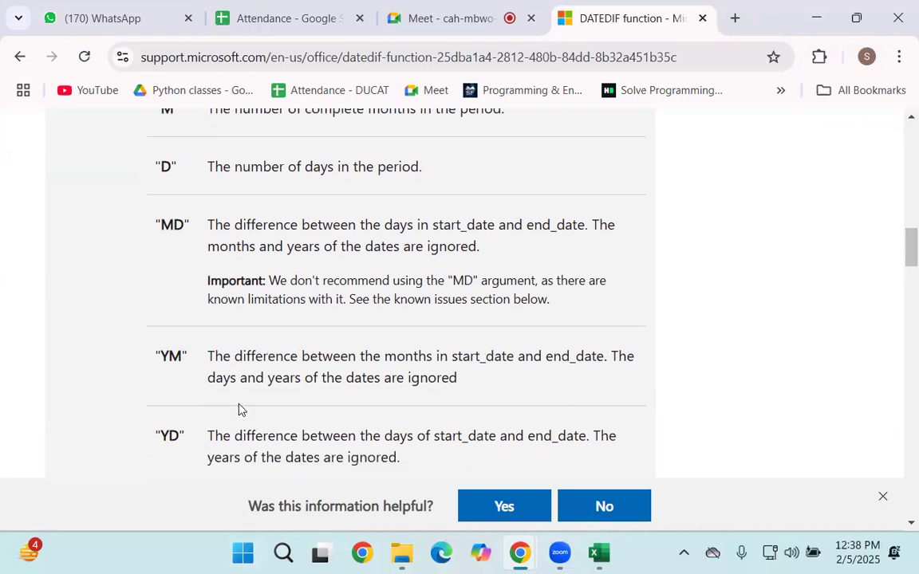
scroll(223, 374, up, 2)
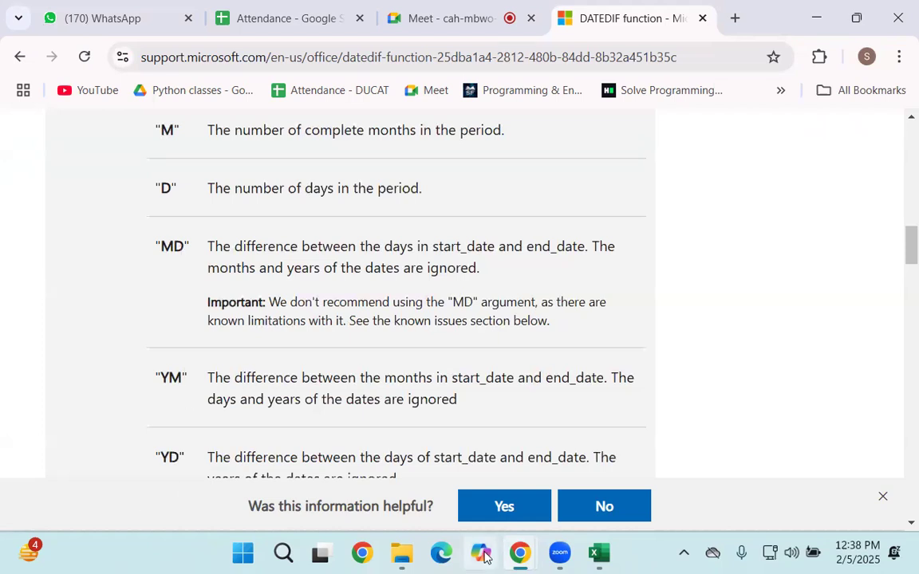
Switch back to Excel and hide columns B through E on the DOB sheet
mouse_move(568, 554)
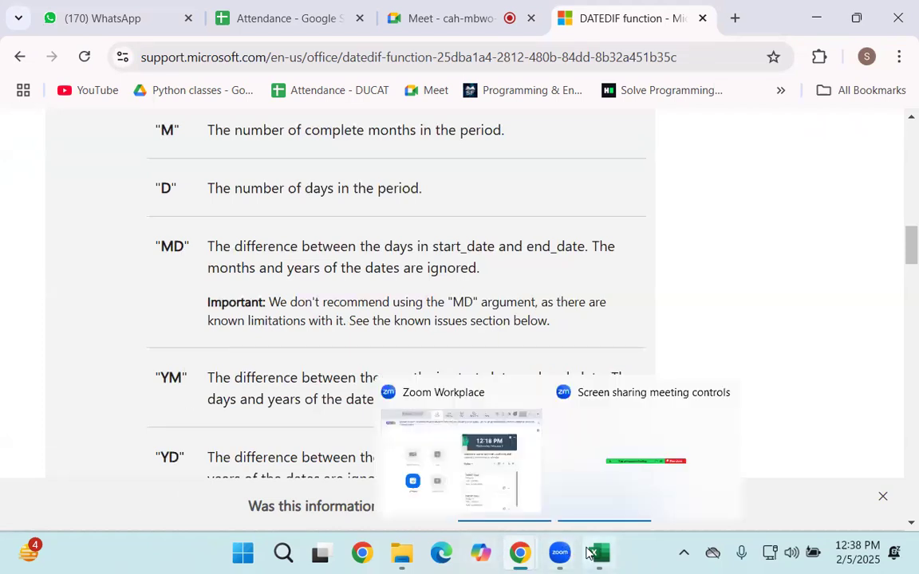
mouse_move(604, 544)
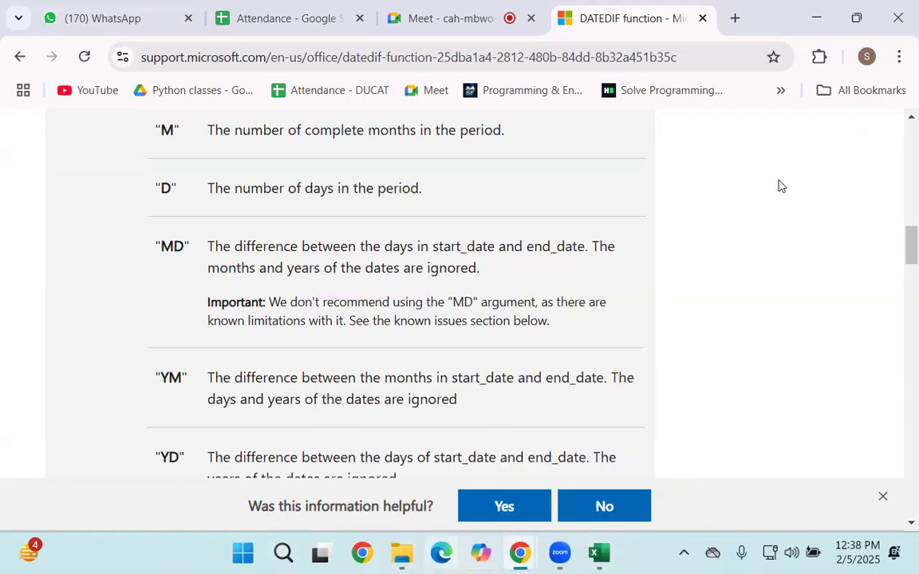
key(alt+Tab)
drag(259, 116, 629, 97)
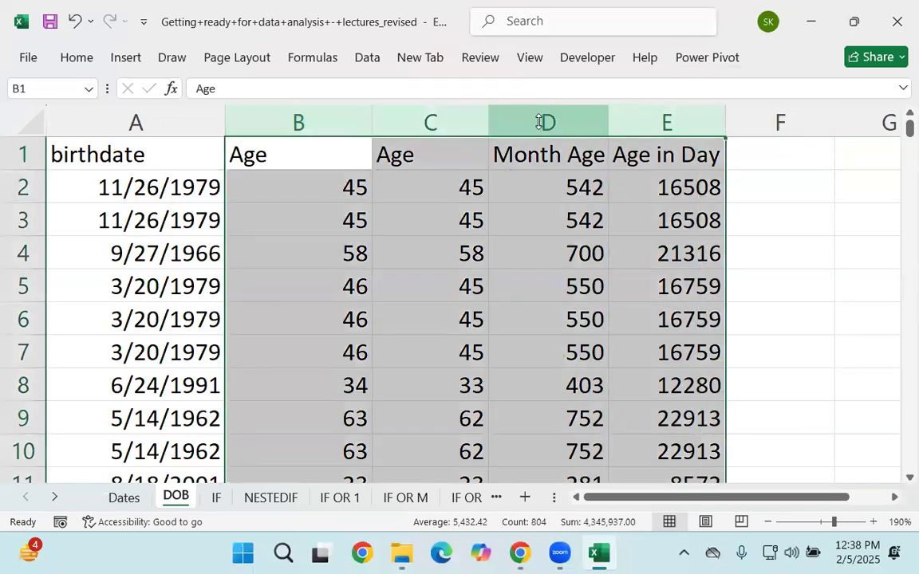
key(ctrl+0)
click(292, 174)
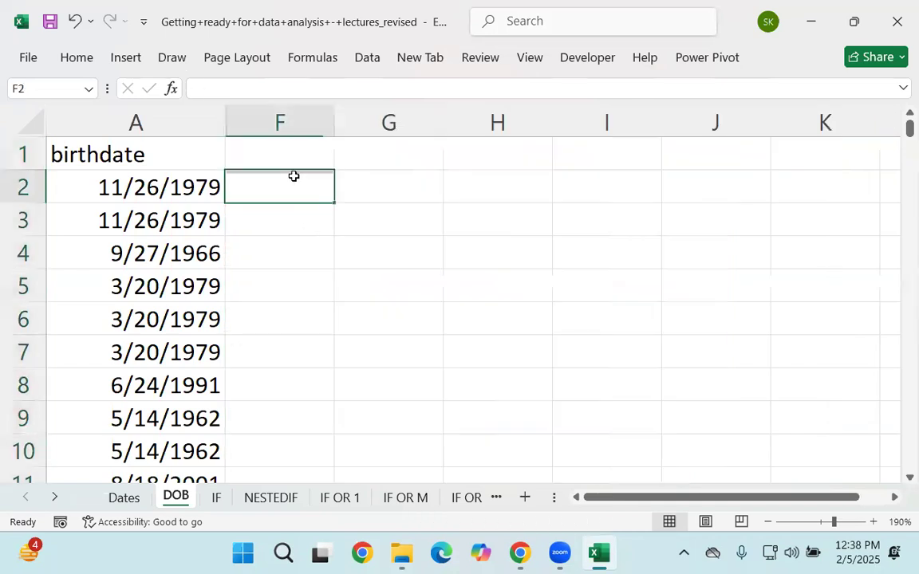
click(314, 155)
key(Down)
text(=)
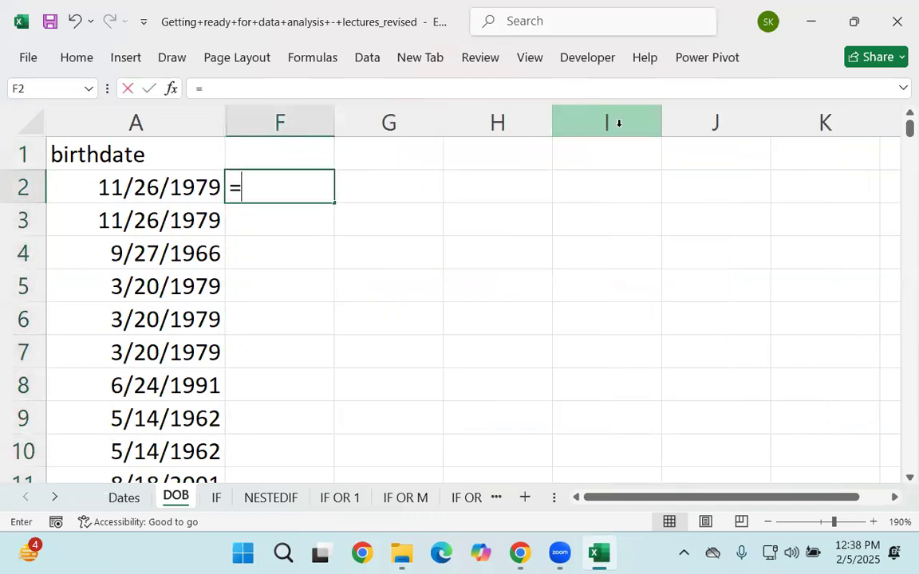
text(DAte)
key(BackSpace)
key(BackSpace)
key(BackSpace)
key(BackSpace)
key(BackSpace)
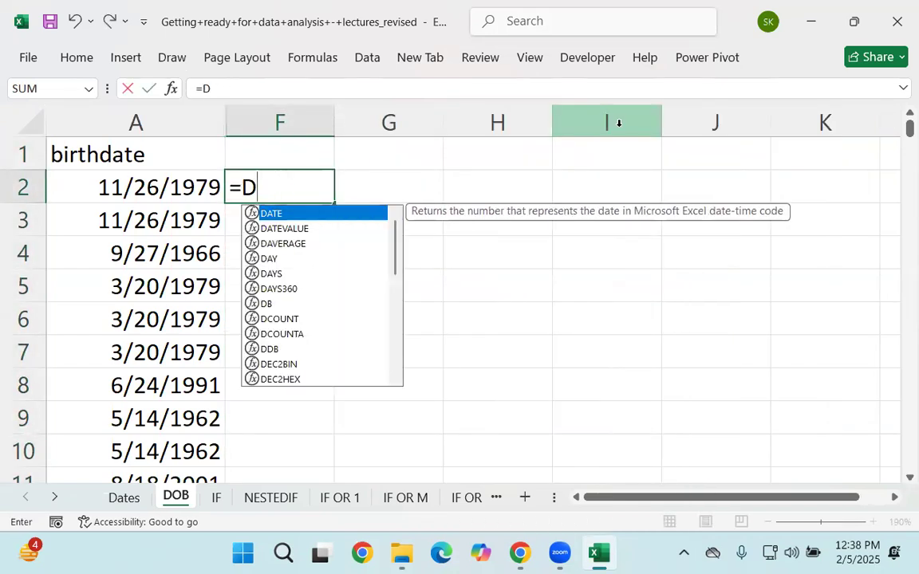
click(267, 148)
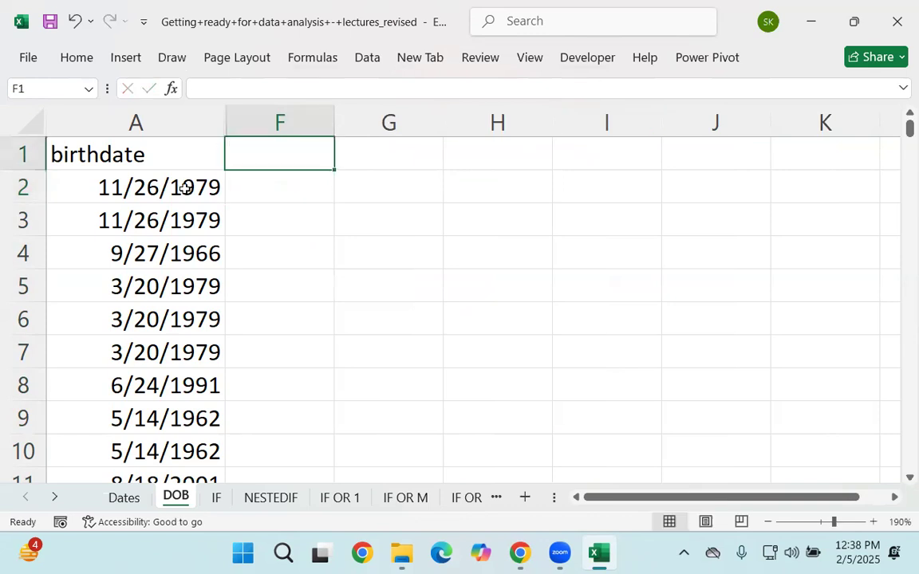
Enter =TODAY() in F2 and fill it down column F for all birthdates
text(=To)
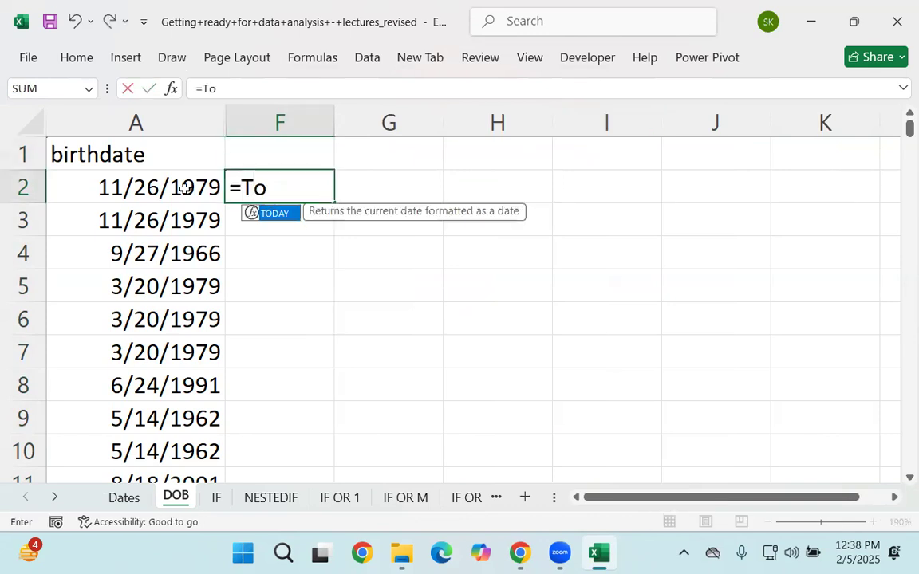
key(Tab)
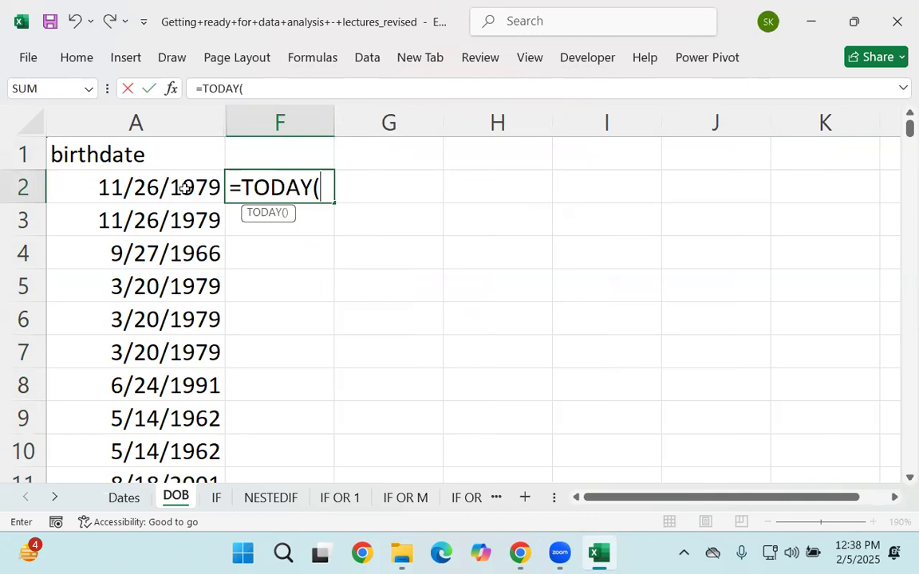
text())
key(Return)
click(331, 197)
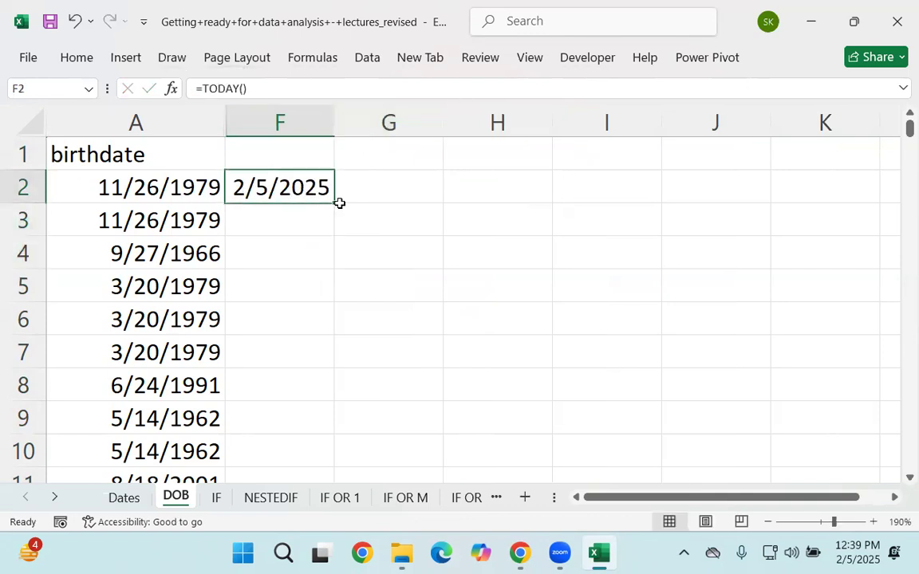
double_click(334, 203)
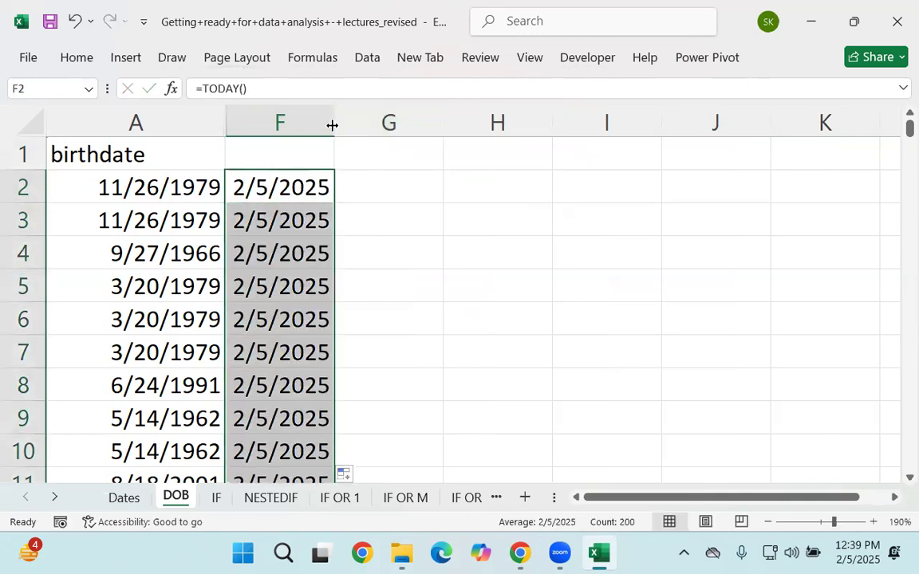
Enter =DATEDIF(A2,TODAY(),"YM") in G2 to get the month difference between the first birthdate and today
click(376, 180)
text(d=date)
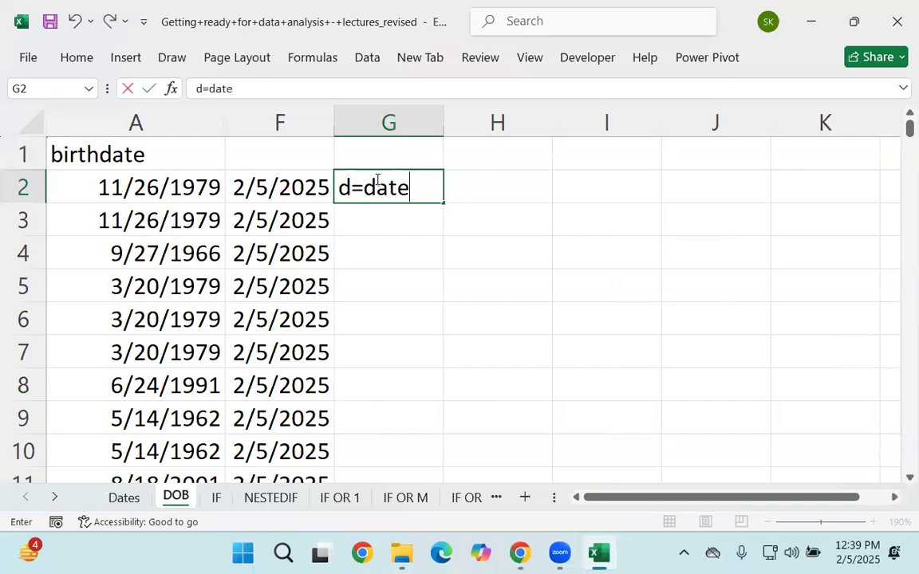
key(BackSpace)
key(BackSpace)
key(BackSpace)
key(BackSpace)
key(BackSpace)
key(BackSpace)
text(=datef)
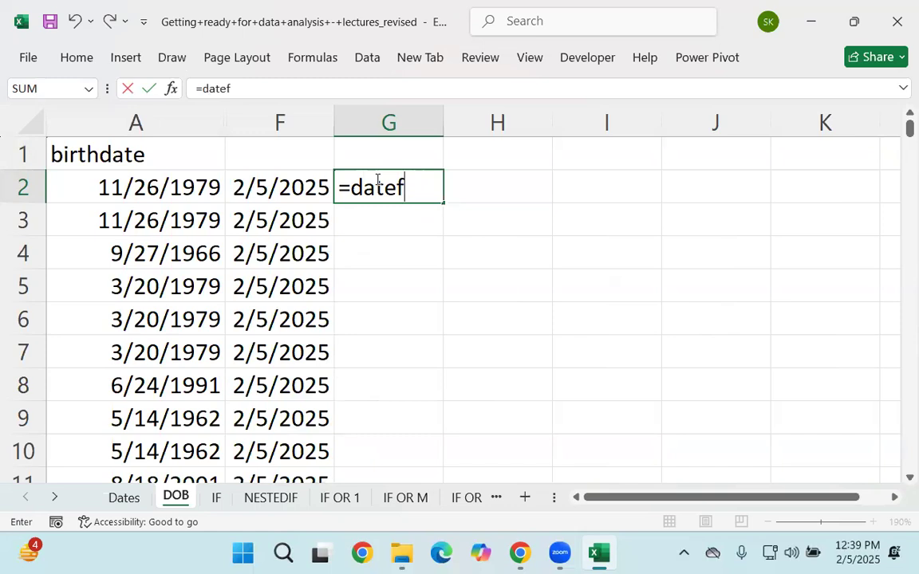
key(BackSpace)
text(dif()
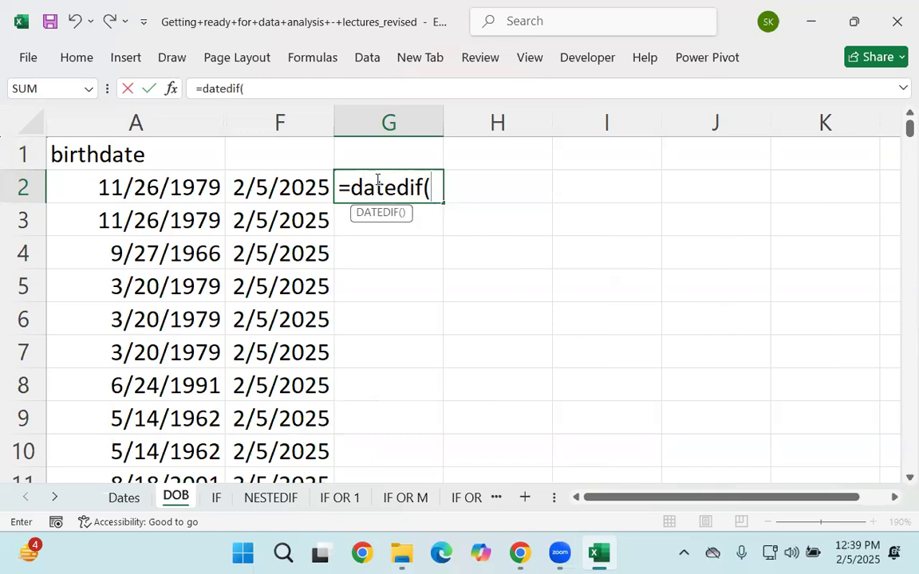
click(136, 194)
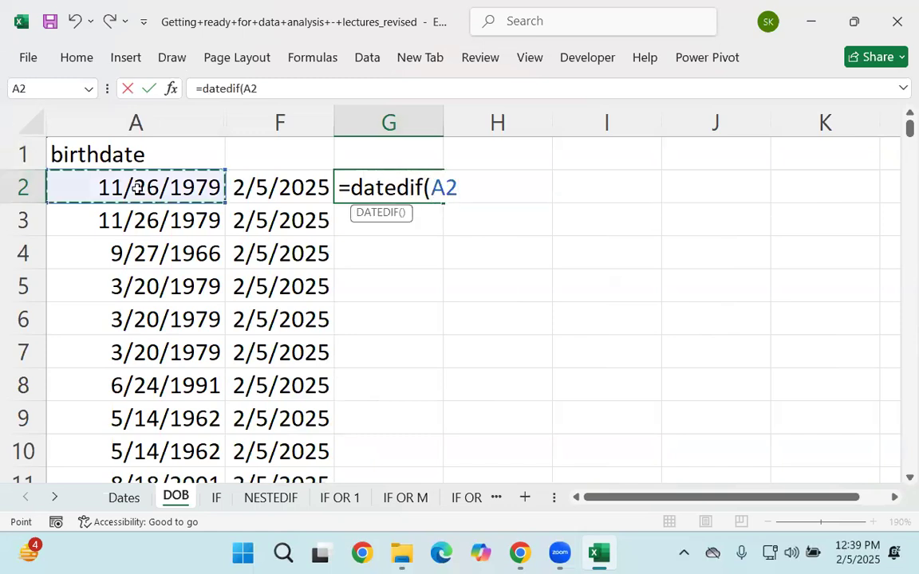
text(,Todau)
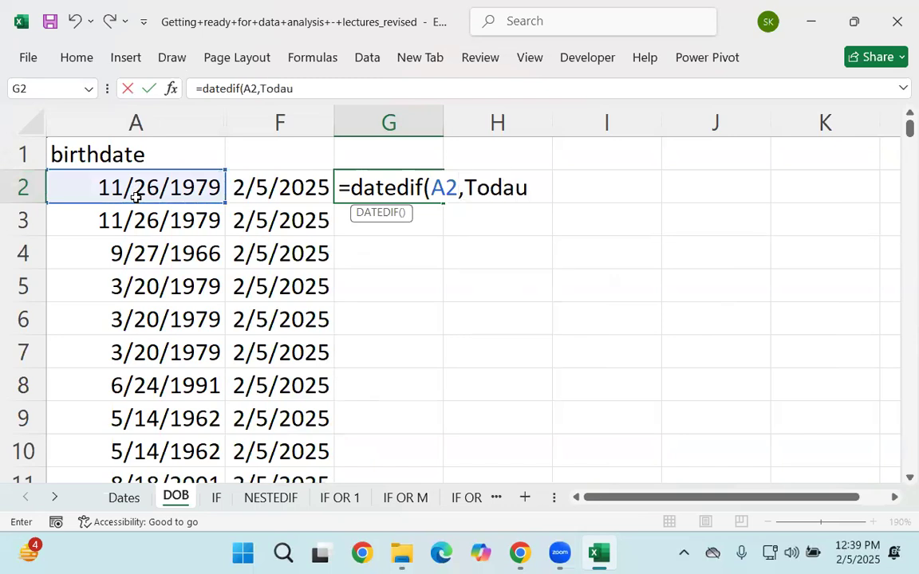
key(BackSpace)
text(y())
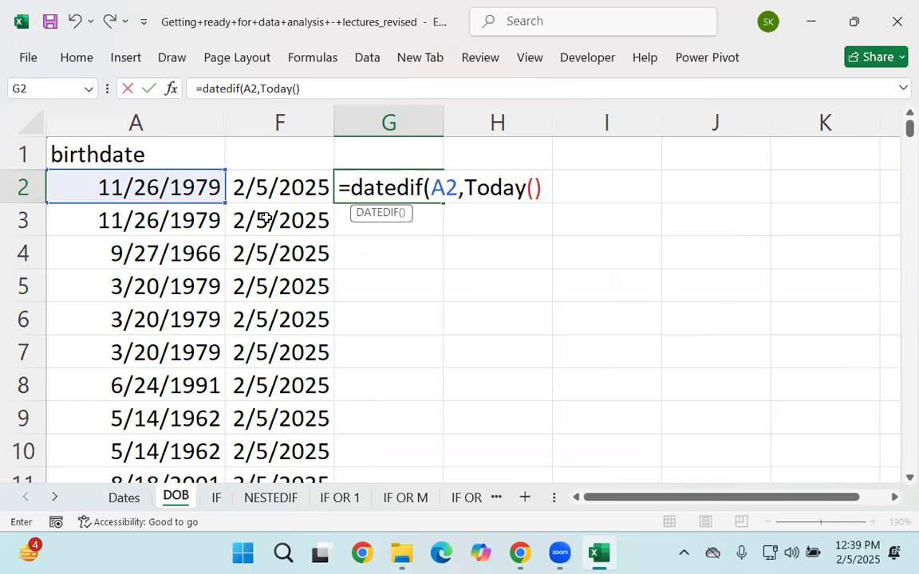
text(,"YM"))
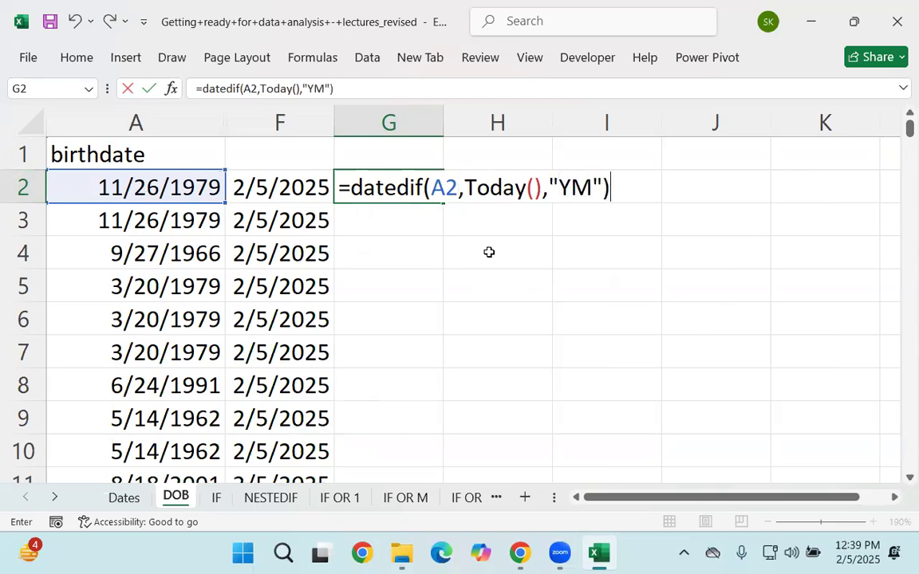
key(Return)
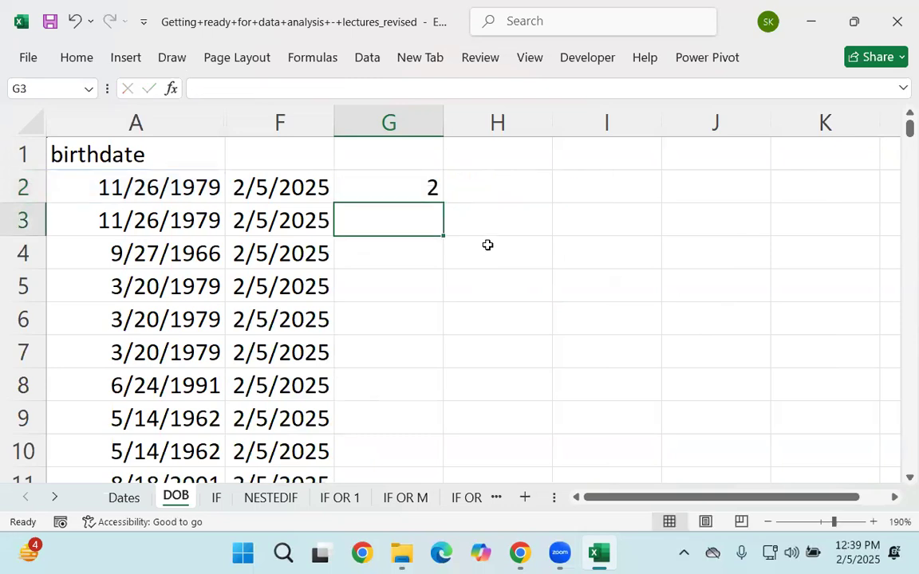
Fill the "YM" formula from G2 down column G for all birthdates and reselect G2
click(428, 185)
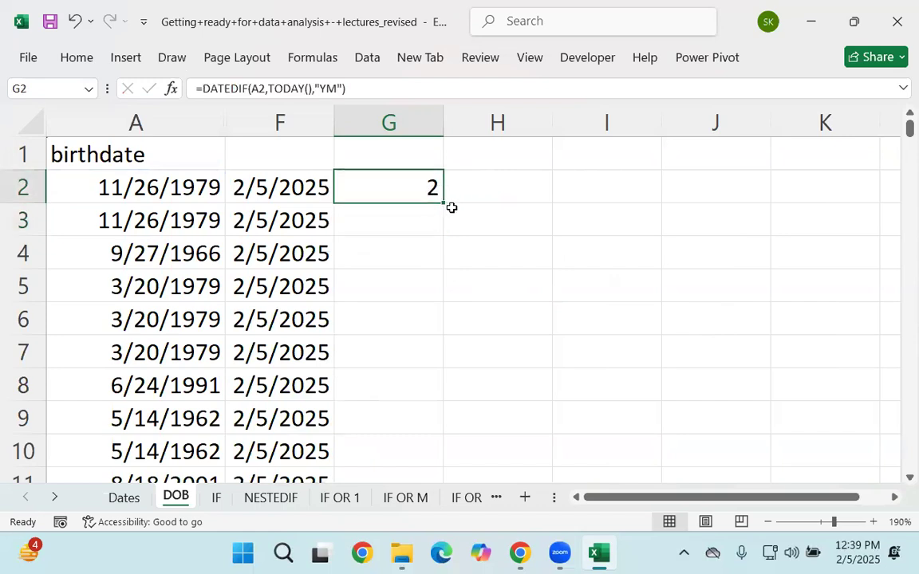
double_click(440, 208)
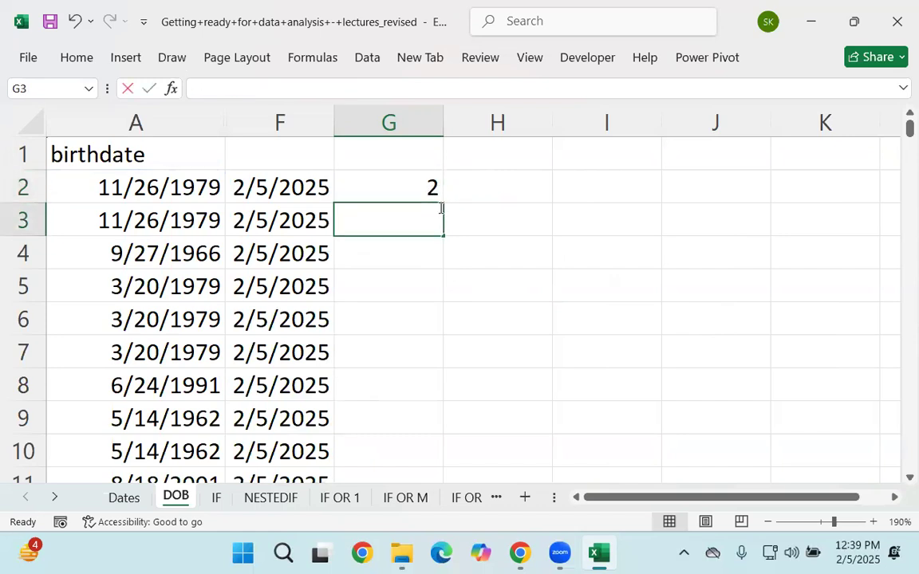
click(418, 190)
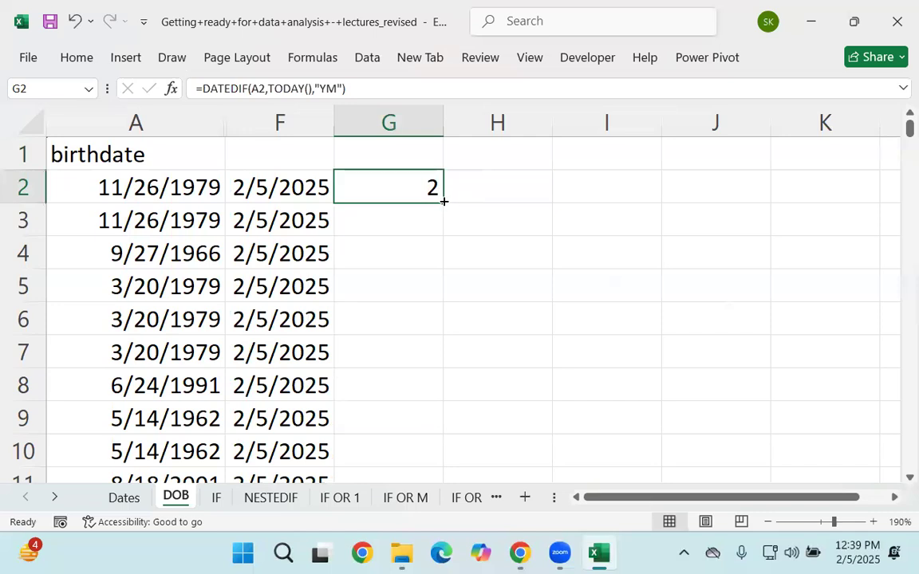
double_click(443, 202)
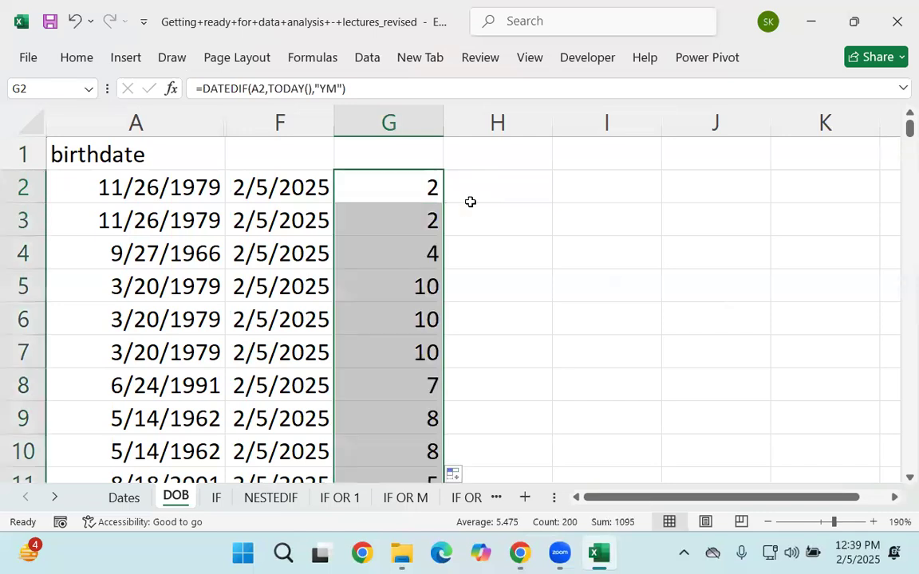
click(409, 200)
click(448, 187)
click(399, 194)
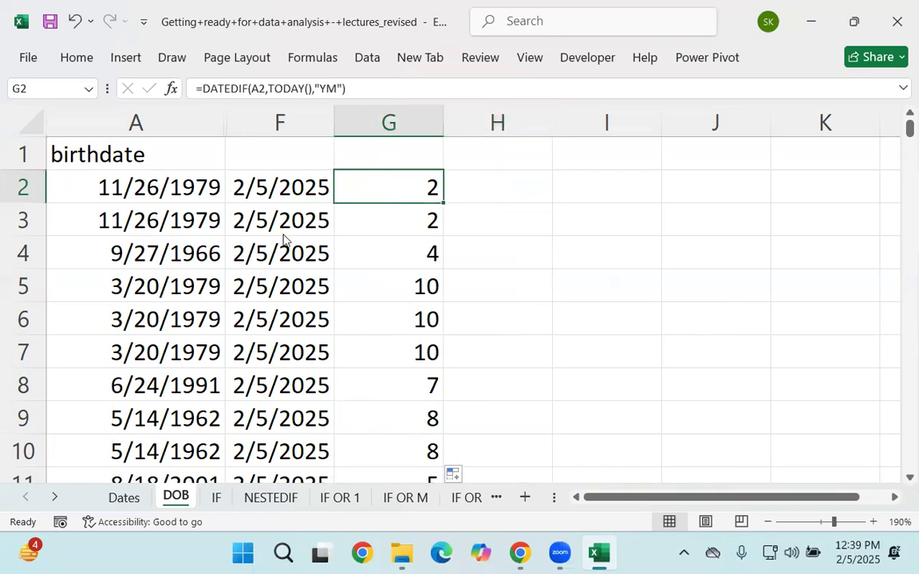
Check the unit descriptions in the DATEDIF article, and back in Excel compare the birthdates with today's date and the "YM" result in G2
key(alt+Tab)
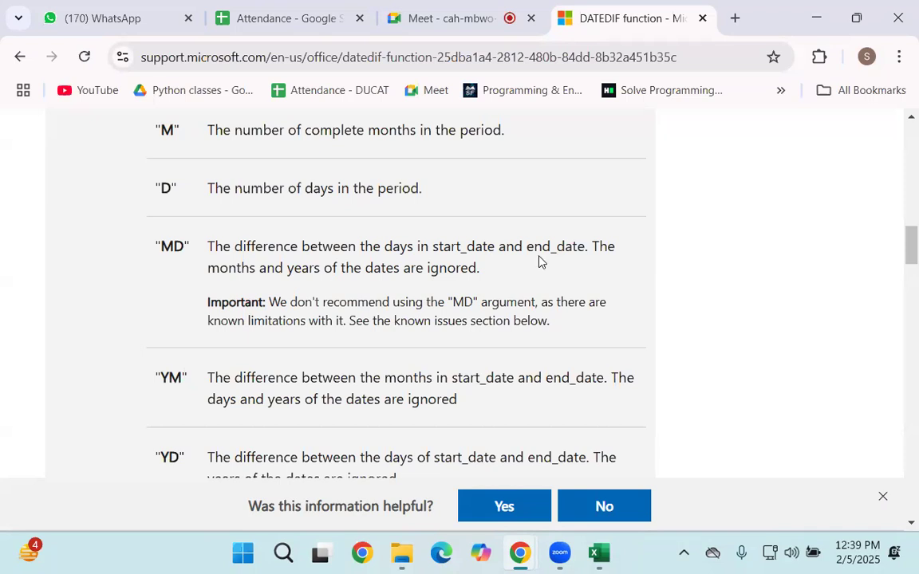
click(611, 555)
click(127, 194)
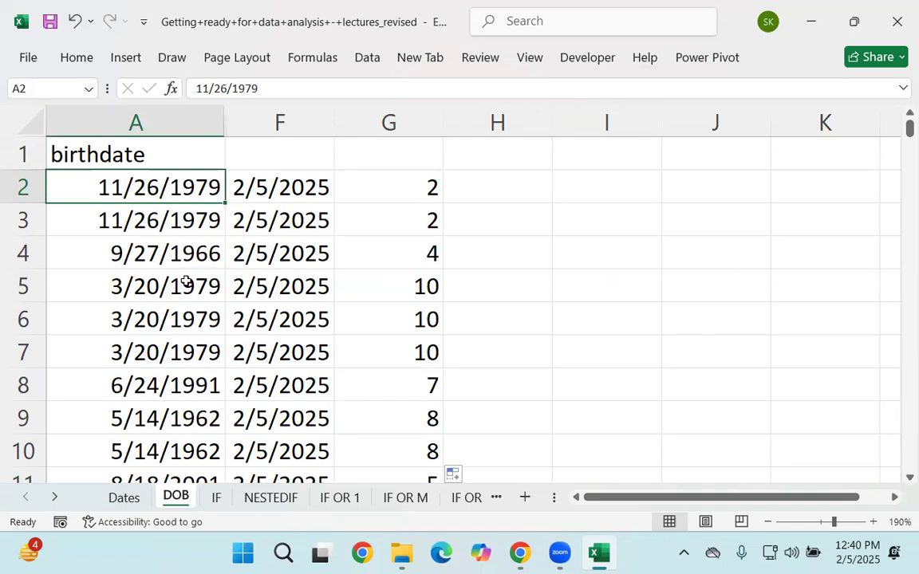
click(137, 255)
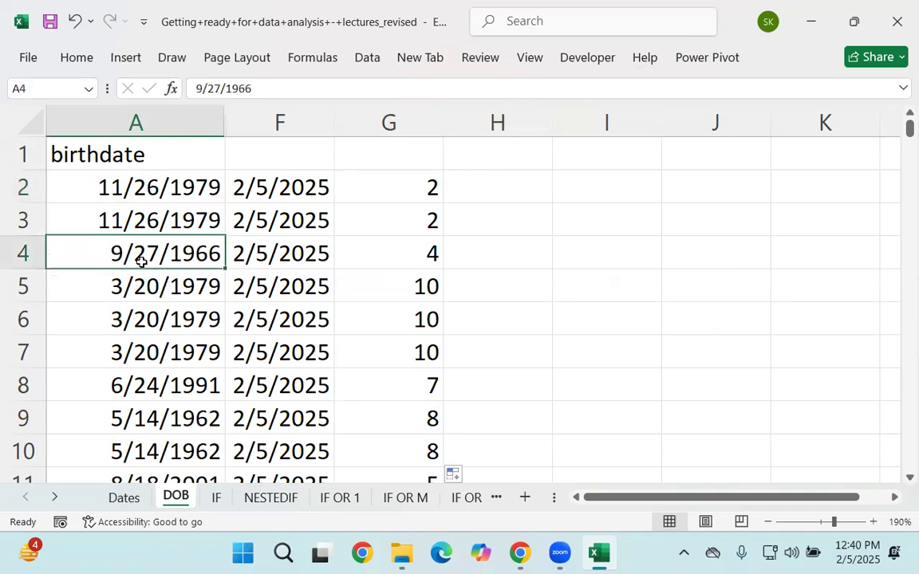
click(242, 260)
click(118, 182)
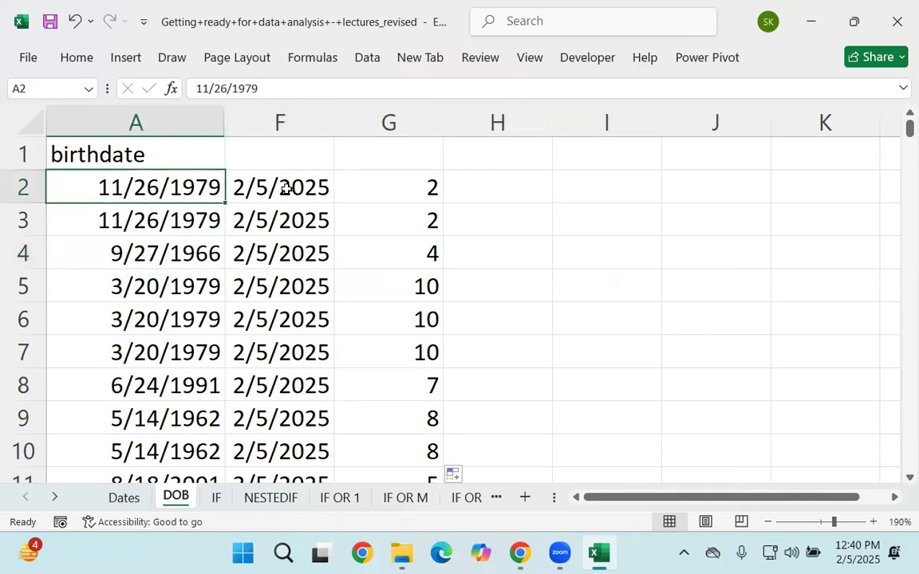
click(236, 174)
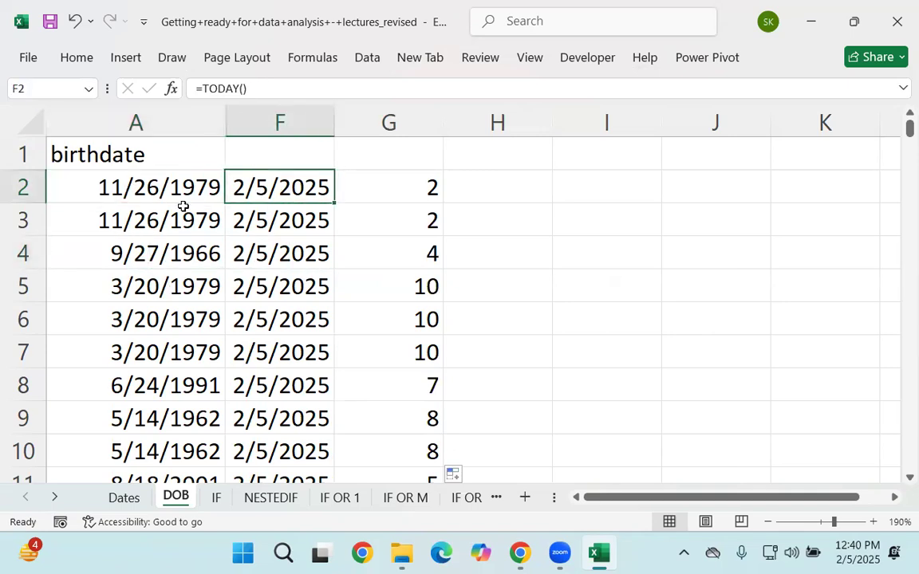
click(419, 198)
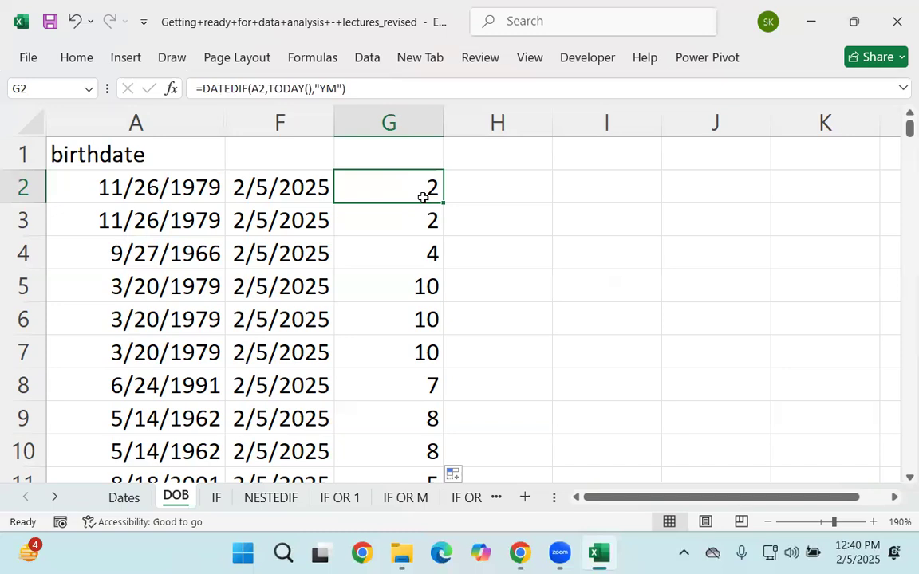
Switch to the DATEDIF article in Chrome, read the "MD" unit description, and return to the Excel workbook
click(519, 553)
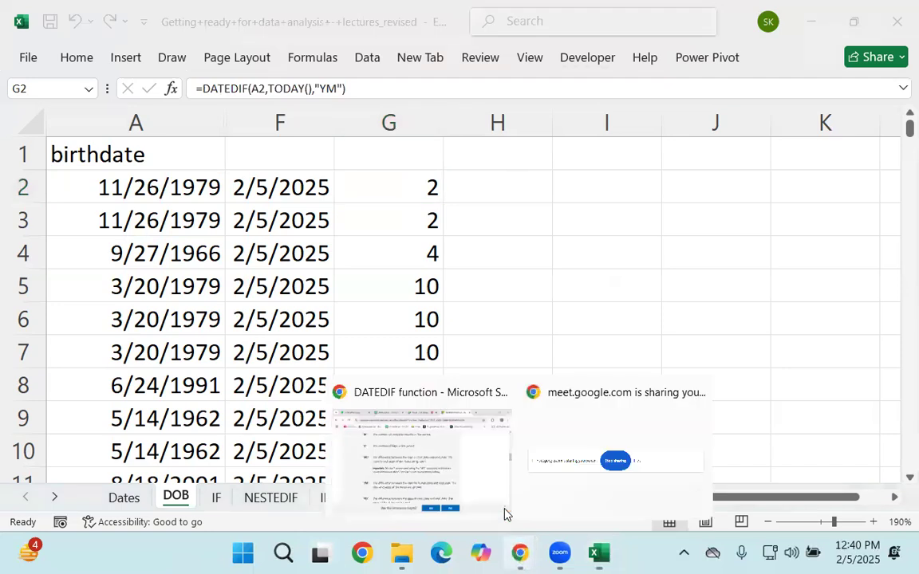
click(504, 512)
drag(208, 248, 582, 242)
drag(224, 270, 489, 269)
click(301, 260)
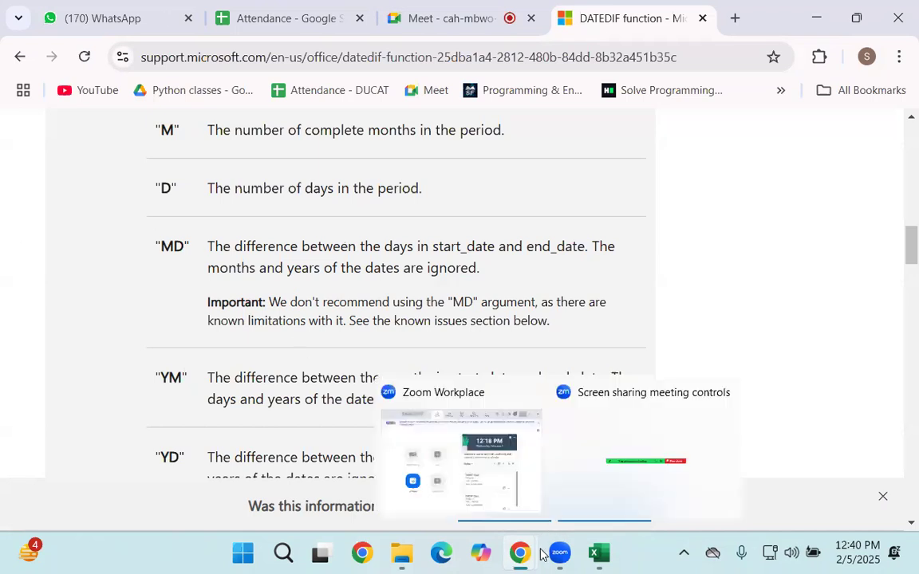
click(603, 464)
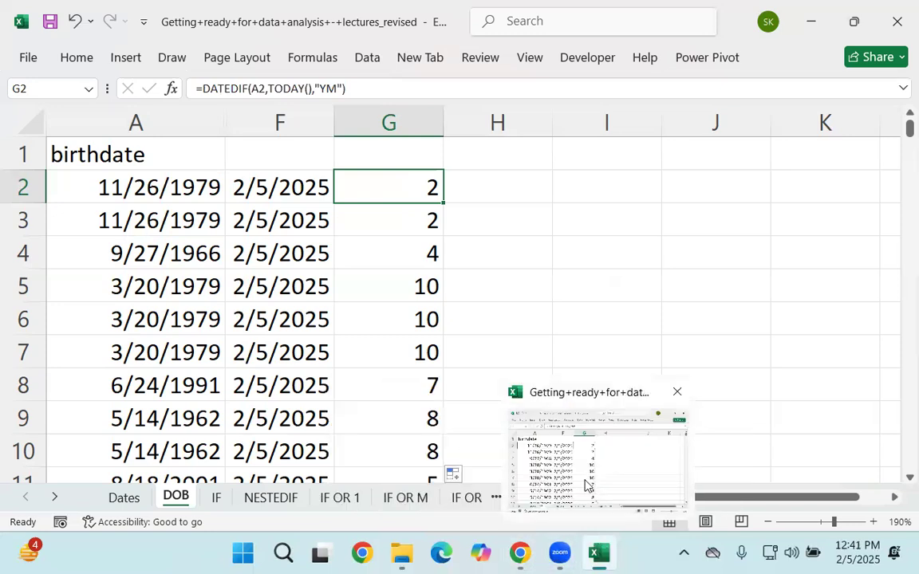
click(421, 470)
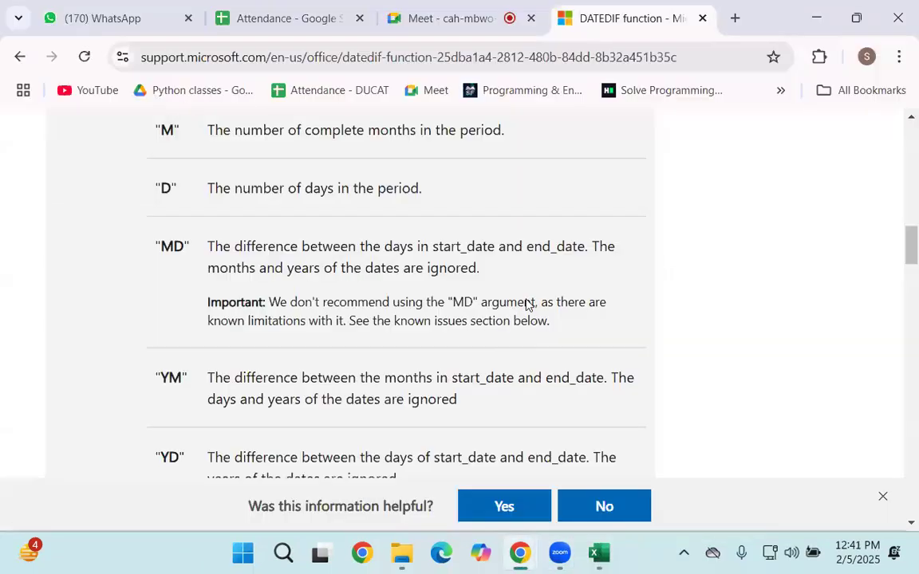
mouse_move(599, 551)
click(633, 486)
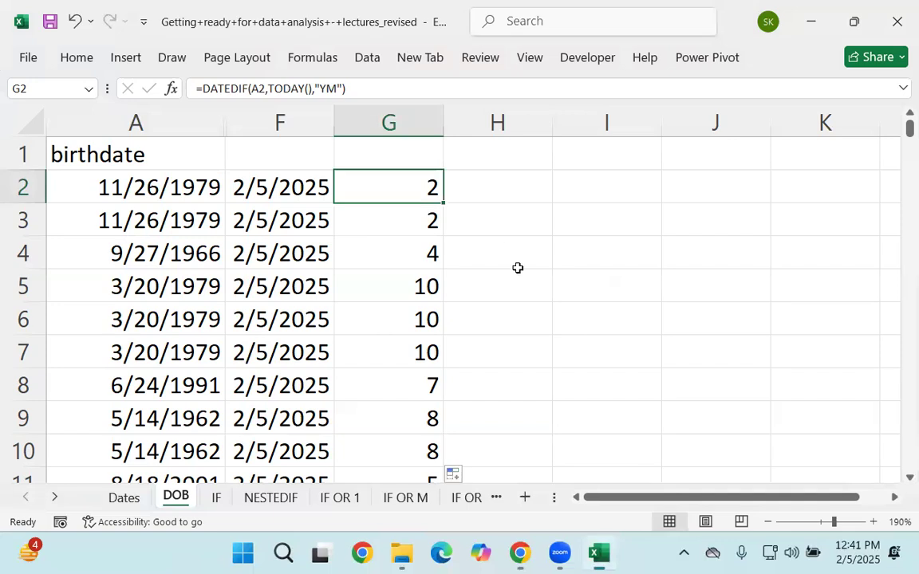
Change the unit code in G2's DATEDIF formula to "MD" and fill the formula down column G
double_click(410, 190)
key(Escape)
text(2)
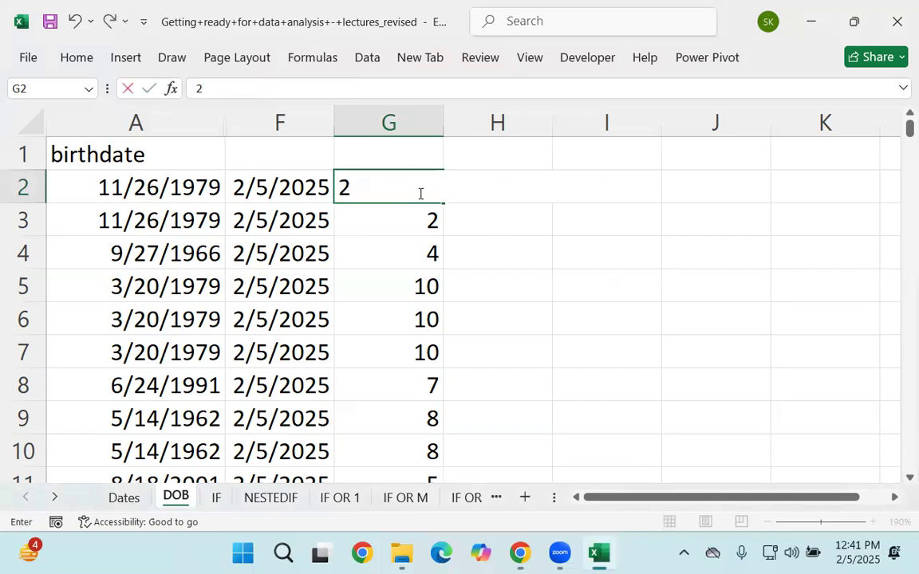
key(ctrl+z)
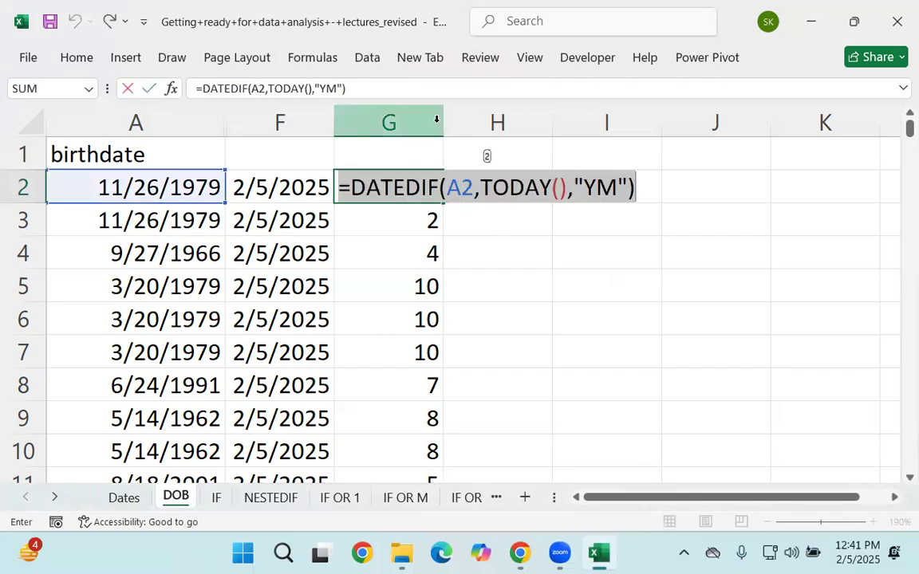
click(625, 198)
key(BackSpace)
key(BackSpace)
text(MD)
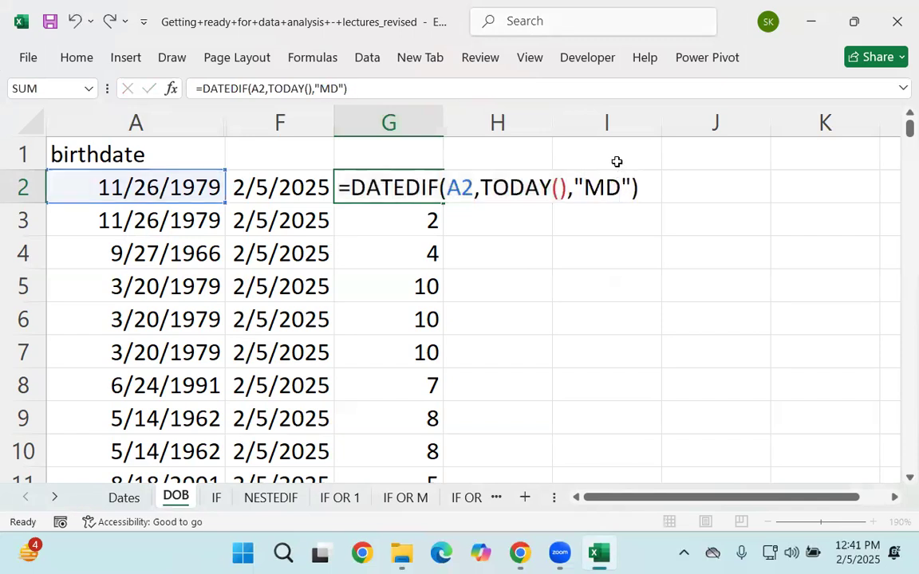
key(Return)
click(357, 191)
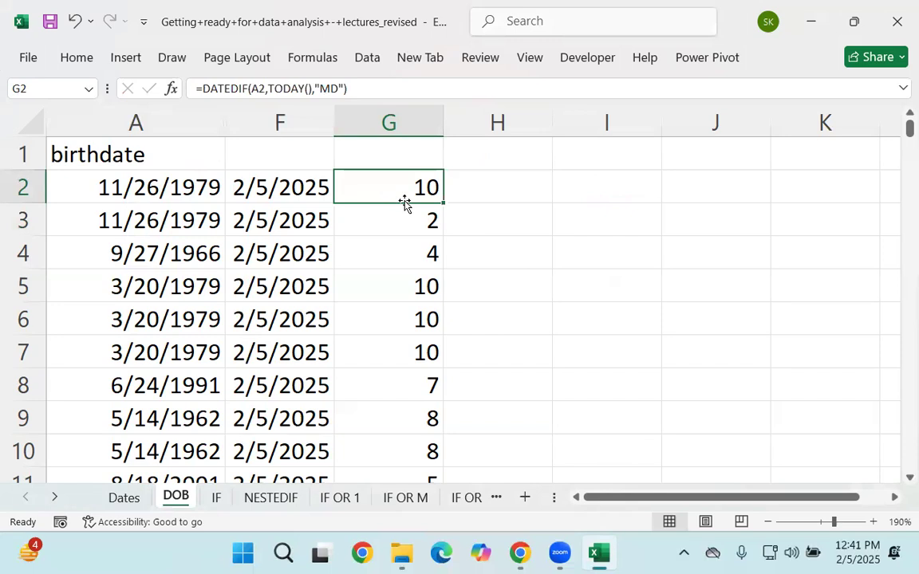
double_click(443, 203)
Compare the birthdates in A2 and A4 with today's date and the "MD" results, and inspect the unit code in G2's formula
click(156, 191)
click(241, 184)
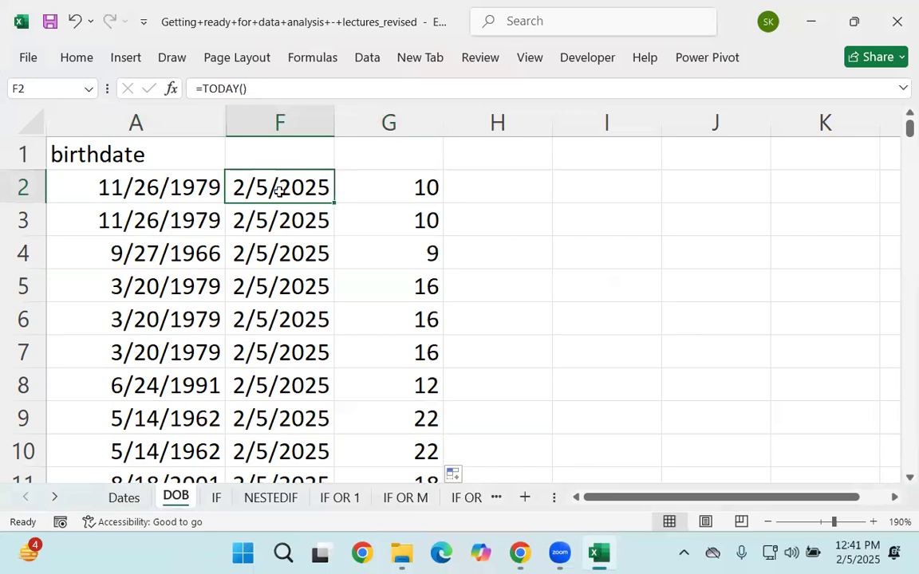
click(398, 186)
click(85, 195)
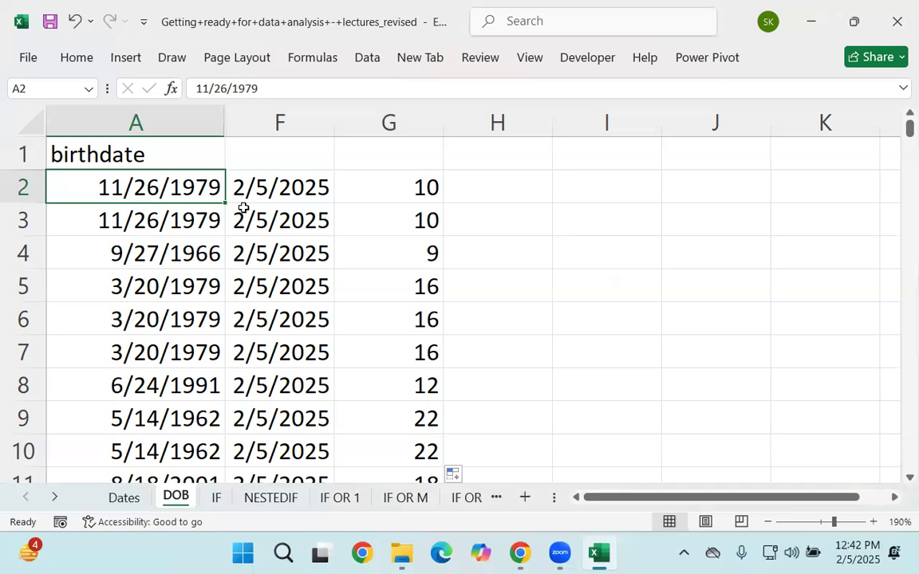
click(127, 239)
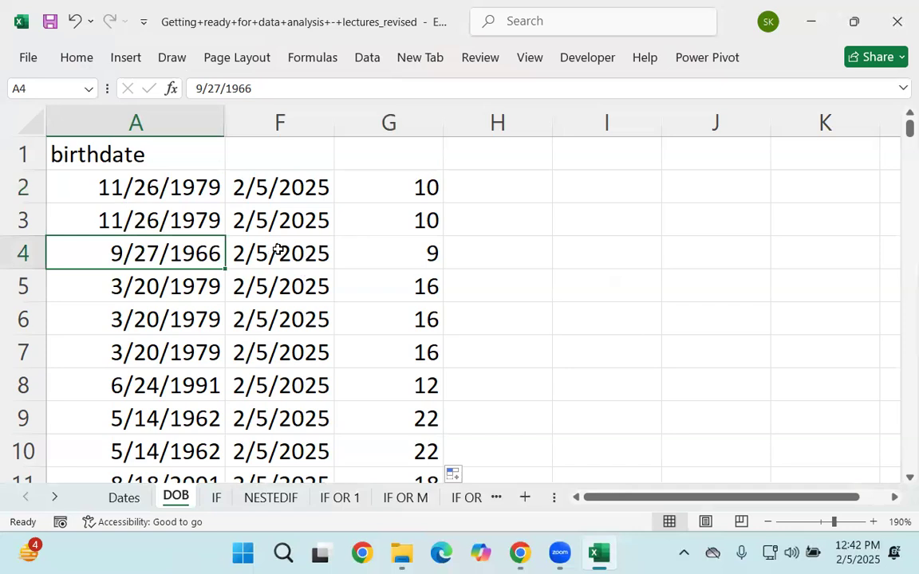
click(392, 195)
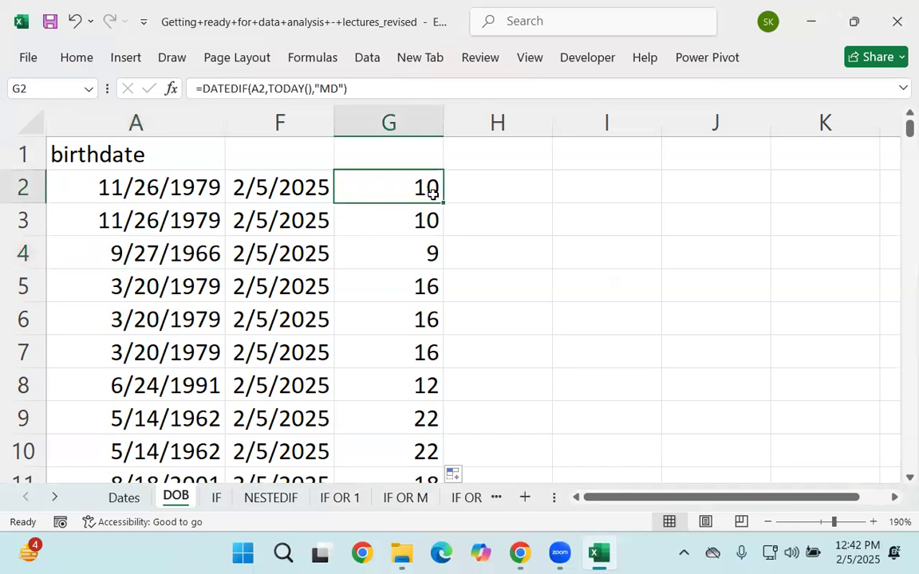
click(322, 89)
double_click(326, 88)
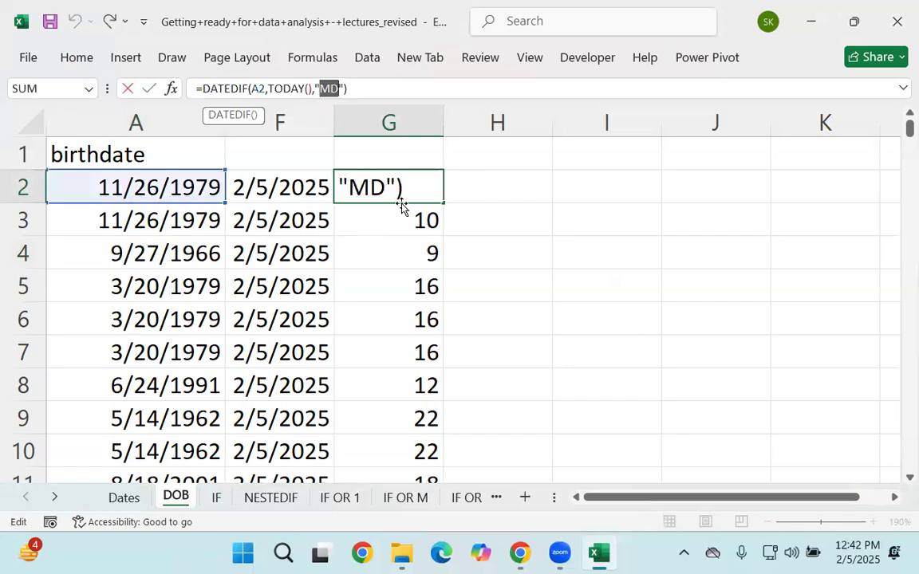
key(Return)
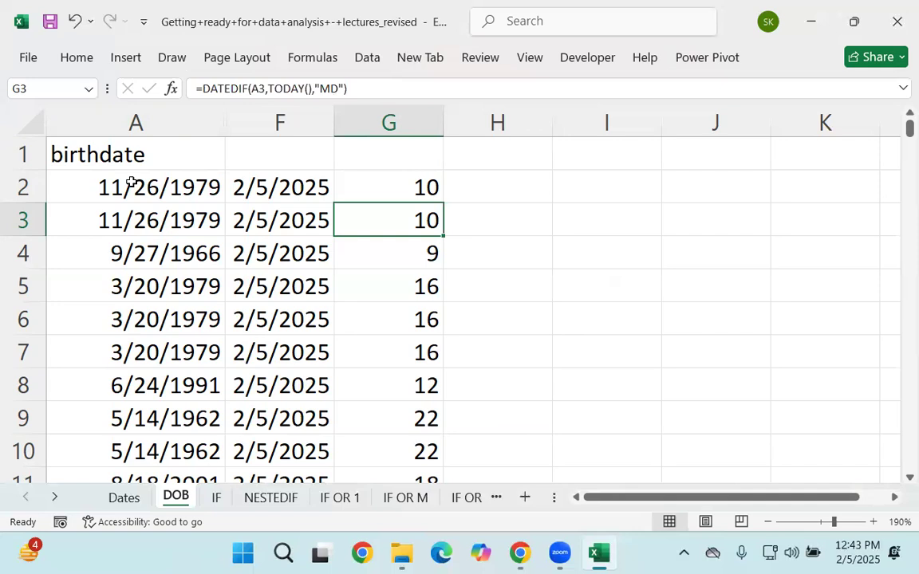
click(169, 239)
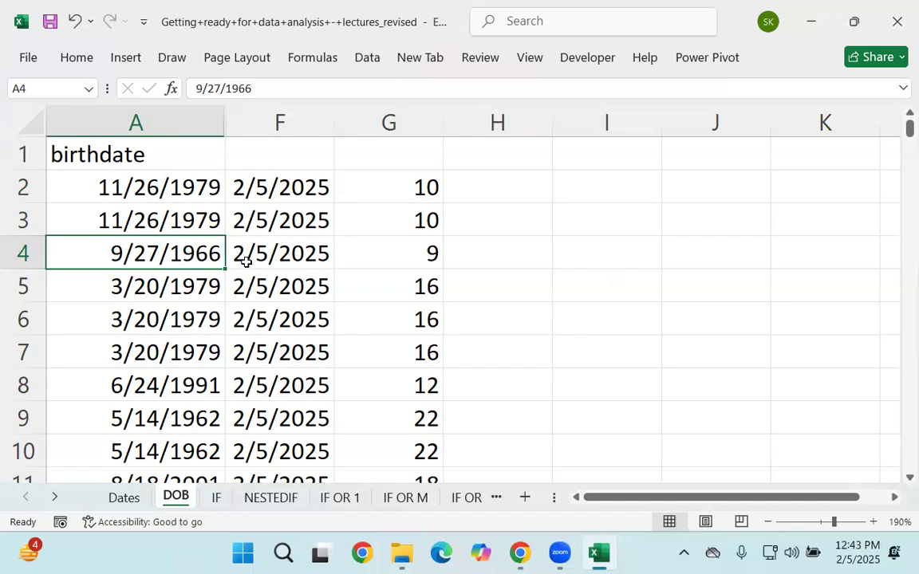
Inspect G4's DATEDIF formula and the first birthdates in column A, comparing A2 with today's date in F2
click(432, 253)
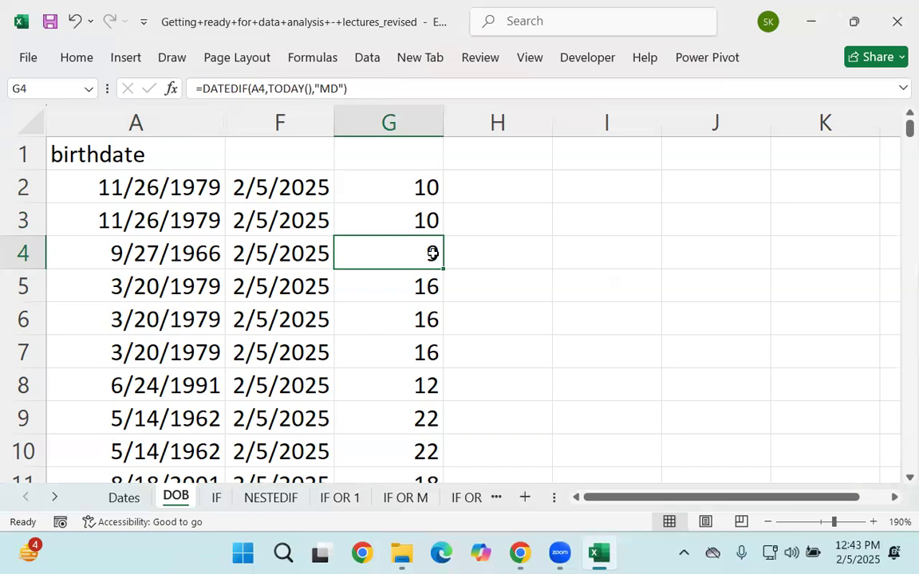
drag(103, 183, 144, 478)
click(136, 357)
drag(134, 193, 137, 349)
click(142, 217)
drag(144, 196, 137, 218)
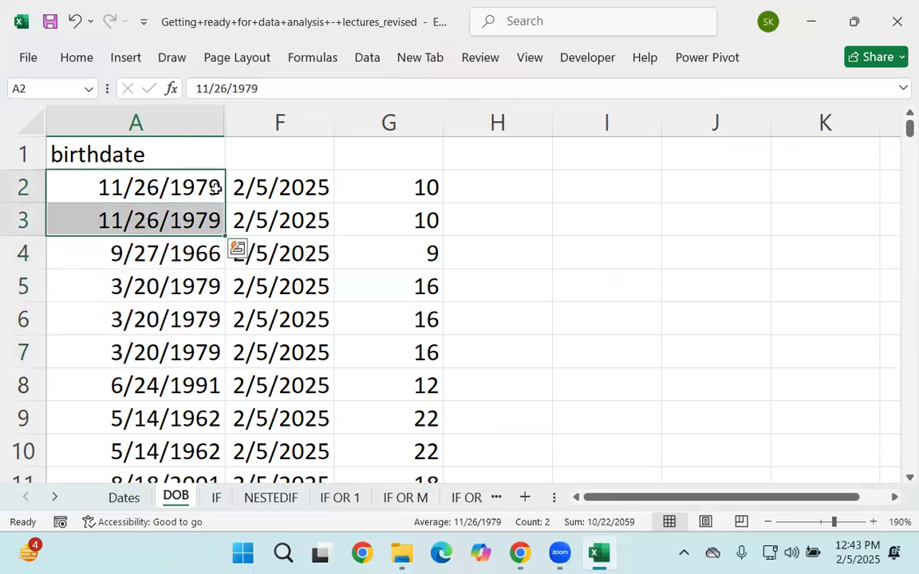
click(213, 184)
key(Right)
key(Left)
key(Right)
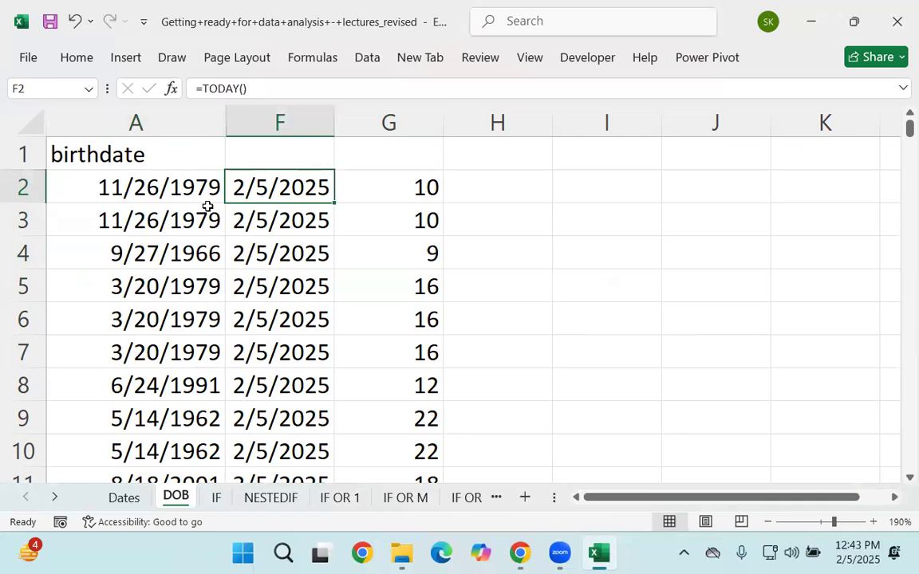
Switch to the DATEDIF article in Chrome and mark up the "MD" unit description with underlines, a box and an arrow
mouse_move(519, 553)
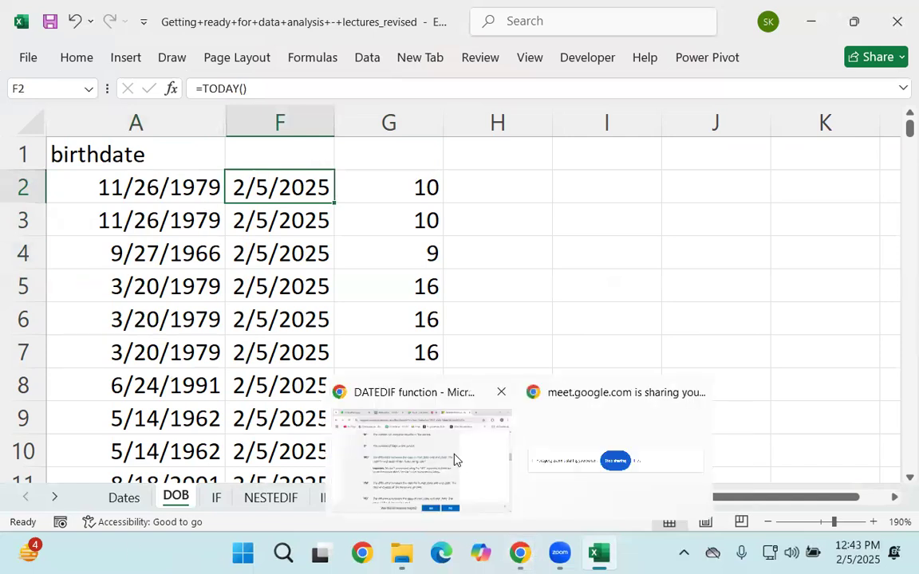
click(455, 459)
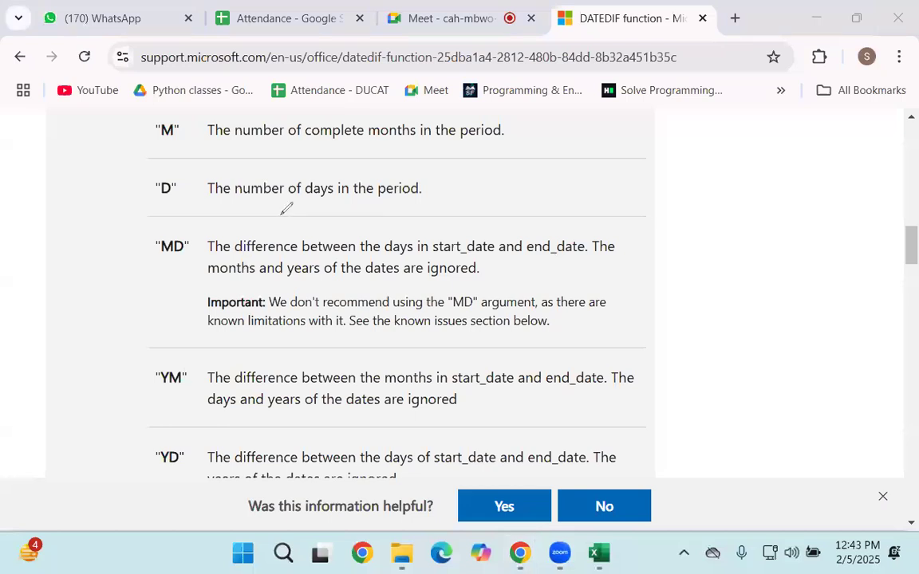
drag(439, 253, 585, 252)
drag(217, 275, 476, 273)
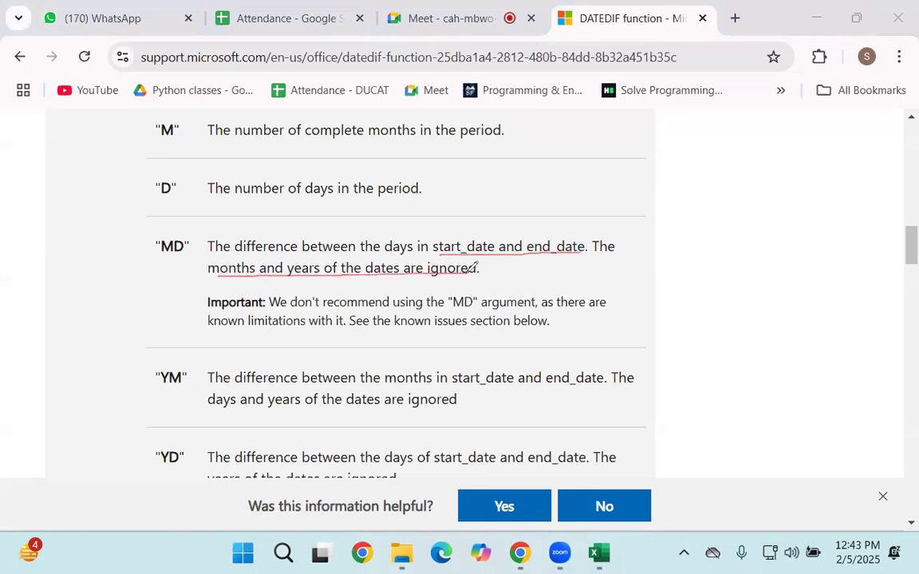
mouse_move(130, 230)
mouse_down()
mouse_move(319, 284)
mouse_move(612, 272)
mouse_move(615, 222)
mouse_move(143, 219)
mouse_up()
drag(156, 183, 198, 226)
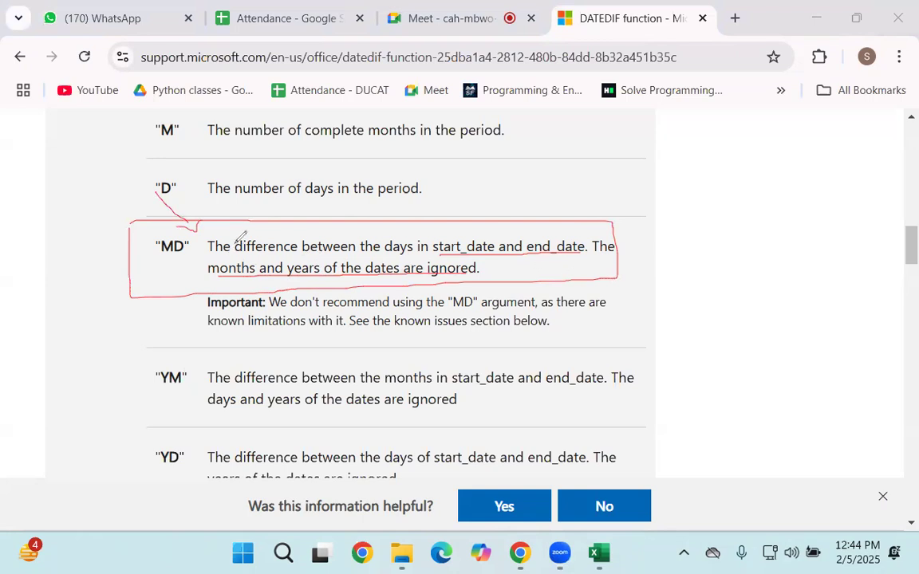
mouse_move(451, 229)
mouse_down()
mouse_move(541, 225)
mouse_move(541, 238)
mouse_up()
mouse_move(459, 211)
mouse_down()
mouse_move(472, 189)
mouse_move(486, 187)
mouse_up()
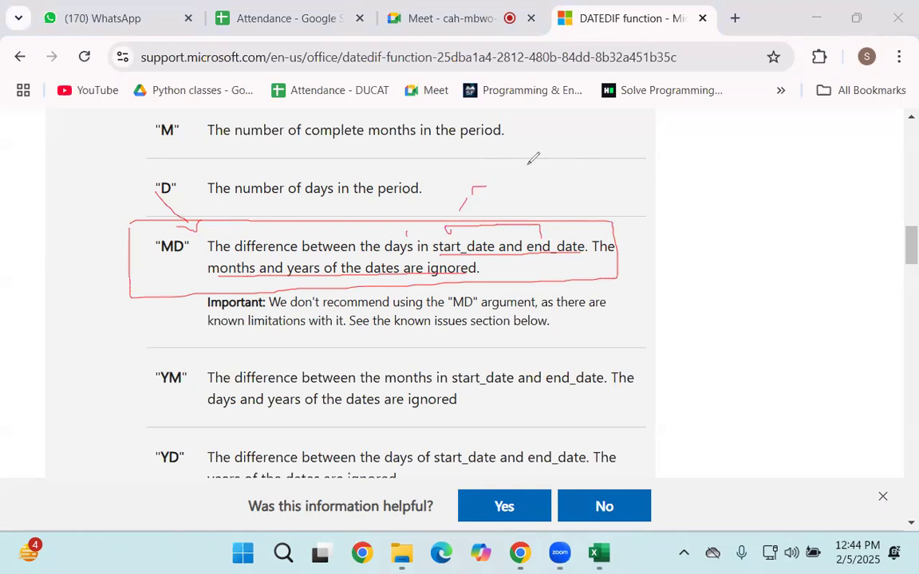
Sketch a handwritten day-difference example beside the "MD" description, using day numbers 26, 28, 2 and 5
mouse_move(513, 144)
mouse_down()
mouse_move(526, 168)
mouse_move(540, 160)
mouse_move(592, 181)
mouse_move(607, 167)
mouse_move(626, 169)
mouse_up()
mouse_move(629, 155)
mouse_down()
mouse_move(612, 147)
mouse_move(622, 159)
mouse_up()
mouse_move(787, 207)
mouse_down()
mouse_move(767, 209)
mouse_move(763, 236)
mouse_up()
drag(774, 171, 774, 192)
drag(767, 187, 782, 185)
mouse_move(763, 148)
mouse_down()
mouse_move(775, 167)
mouse_move(786, 157)
mouse_up()
drag(772, 249, 730, 276)
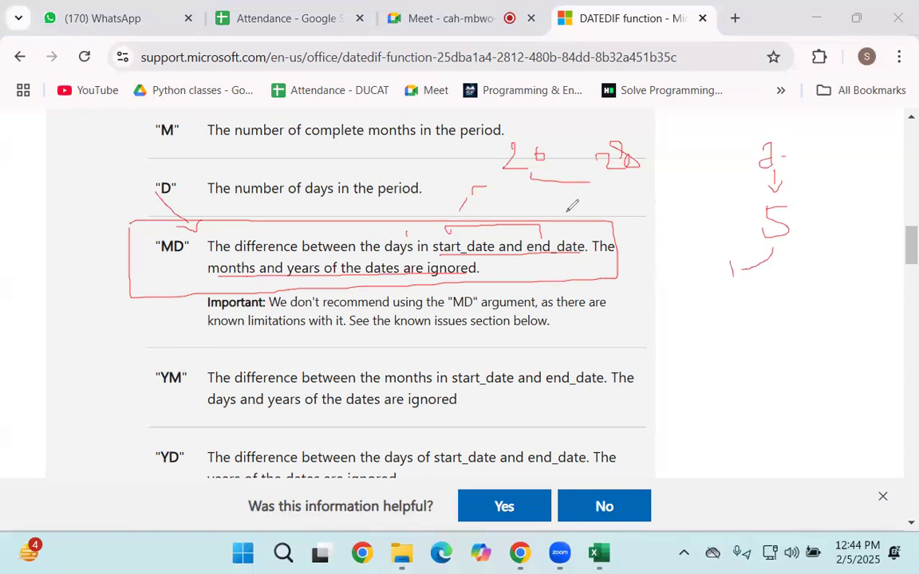
Circle start_date, end_date and the ignored months and years in the "MD" description, and clear all the annotations
mouse_move(508, 129)
mouse_down()
mouse_move(542, 109)
mouse_move(599, 127)
mouse_up()
mouse_move(446, 229)
mouse_down()
mouse_move(476, 266)
mouse_move(454, 229)
mouse_up()
mouse_move(559, 233)
mouse_down()
mouse_move(536, 253)
mouse_move(537, 229)
mouse_up()
mouse_move(212, 255)
mouse_down()
mouse_move(273, 249)
mouse_move(238, 242)
mouse_up()
mouse_move(311, 269)
mouse_down()
mouse_move(315, 282)
mouse_move(323, 259)
mouse_up()
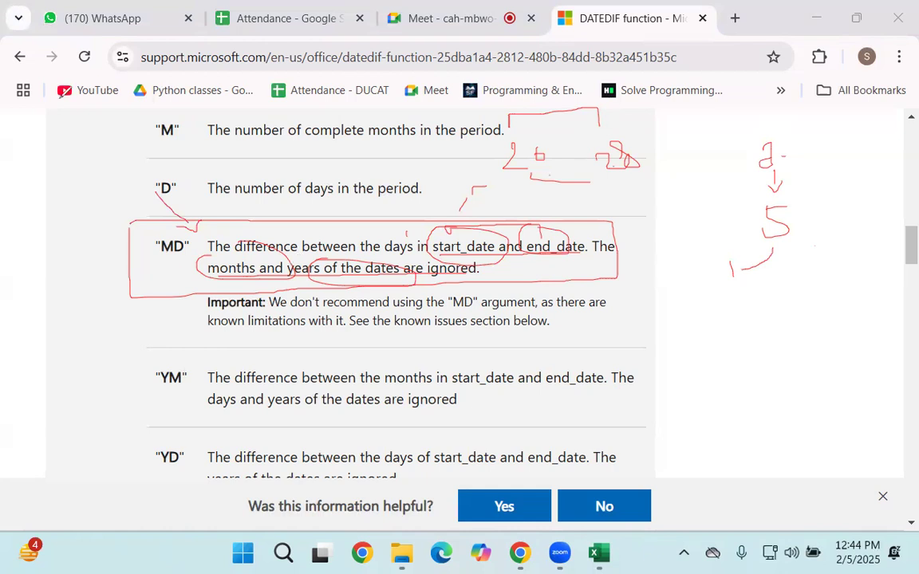
click(573, 42)
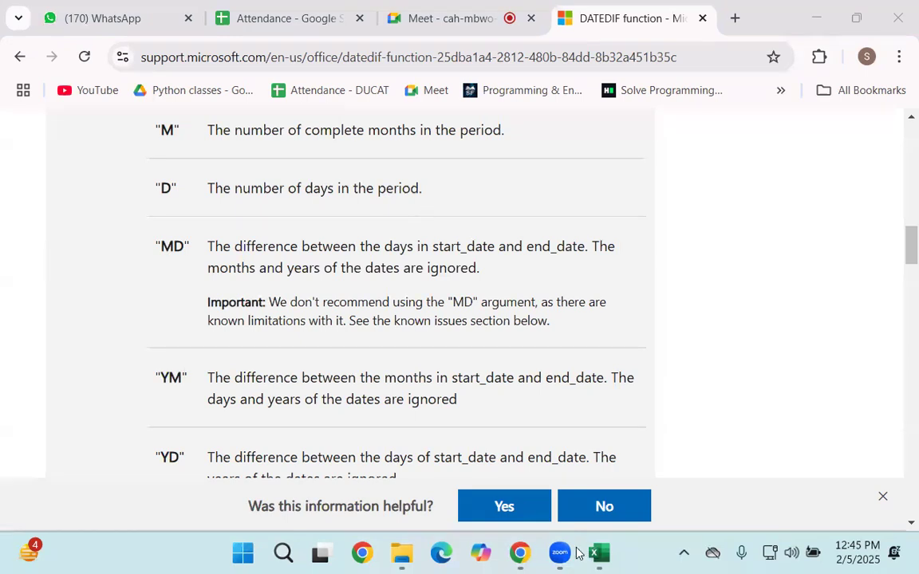
Return to the Excel workbook, unhide the columns between A and F, and inspect the DATEDIF formula in E2
click(601, 554)
click(371, 212)
drag(156, 111, 232, 118)
right_click(231, 118)
click(283, 454)
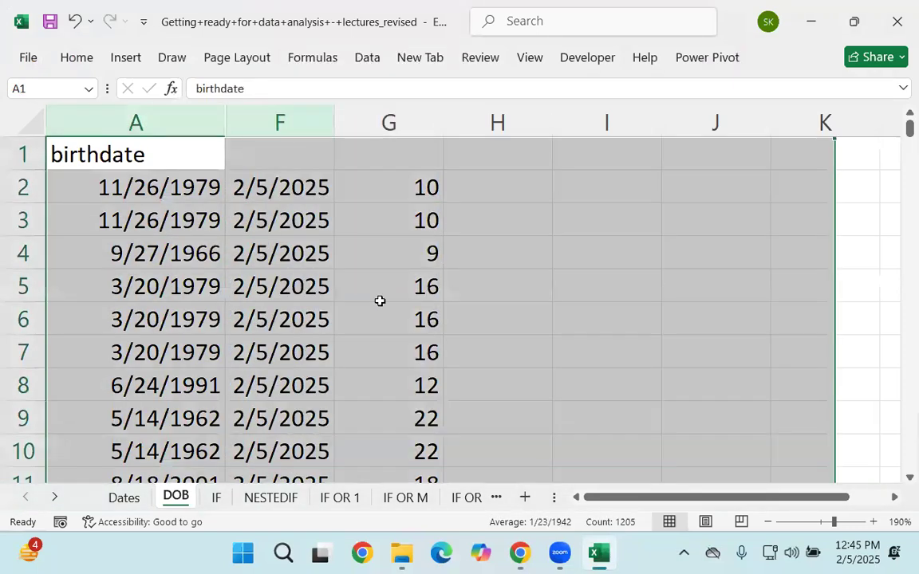
click(683, 194)
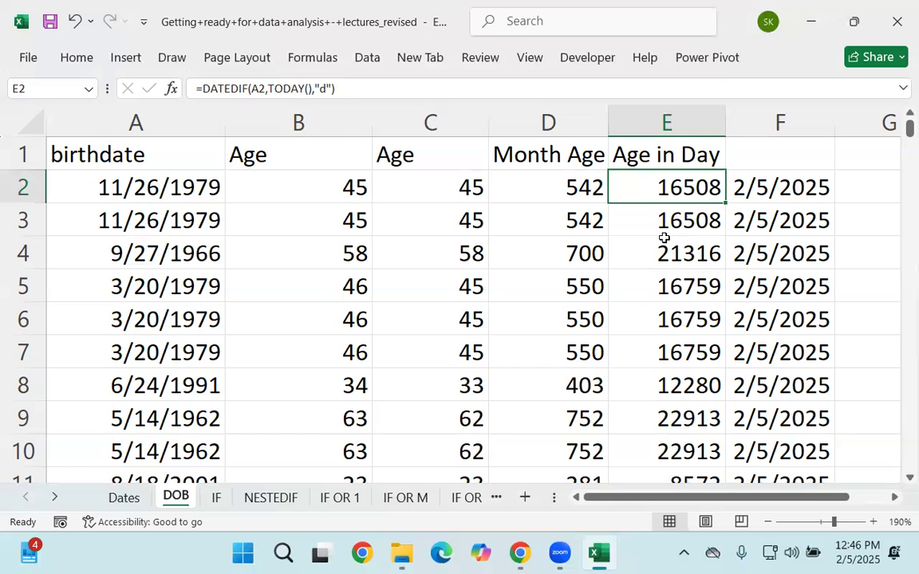
Hide the two Age columns, Month Age and Age in Day (columns B to E) on the DOB sheet
drag(337, 122, 502, 127)
right_click(437, 117)
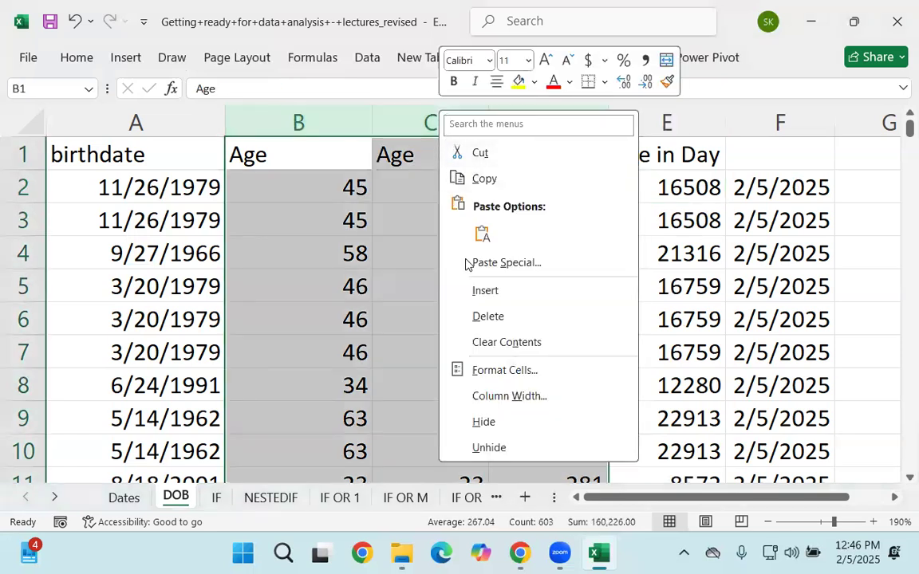
click(483, 449)
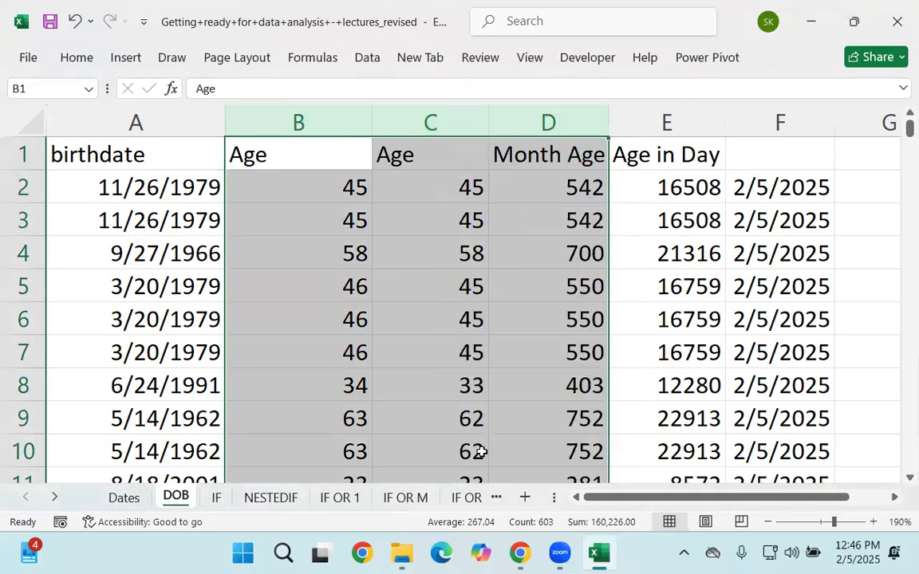
right_click(311, 122)
click(360, 438)
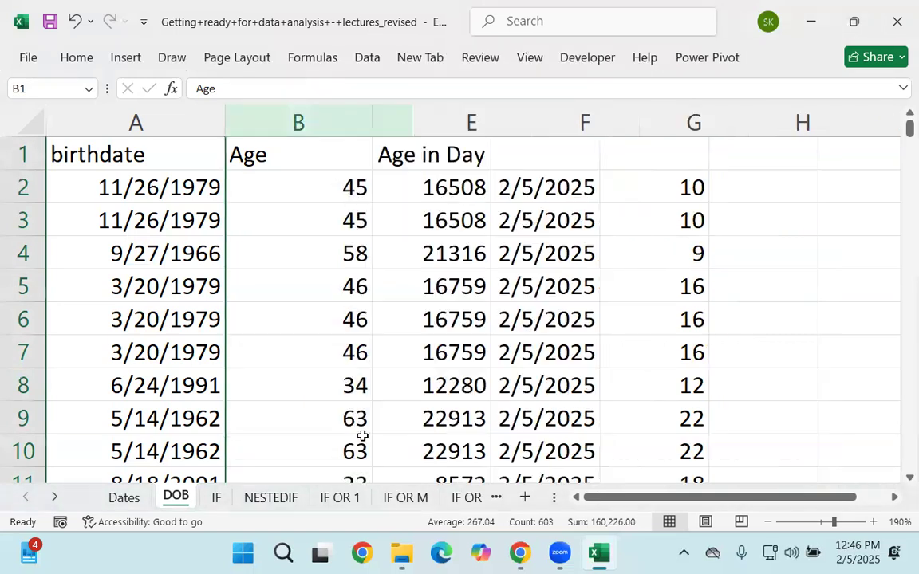
click(287, 319)
click(488, 181)
click(444, 176)
click(467, 180)
click(394, 153)
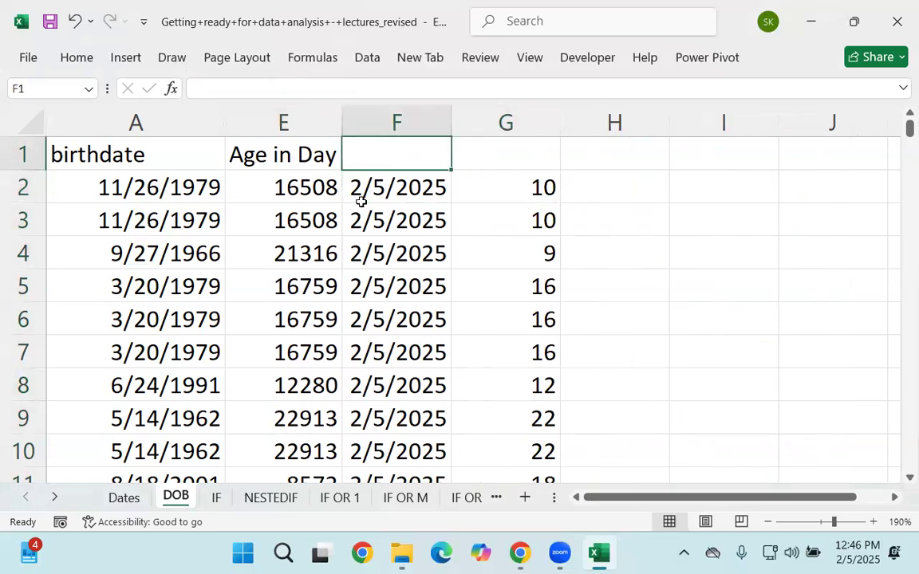
right_click(309, 123)
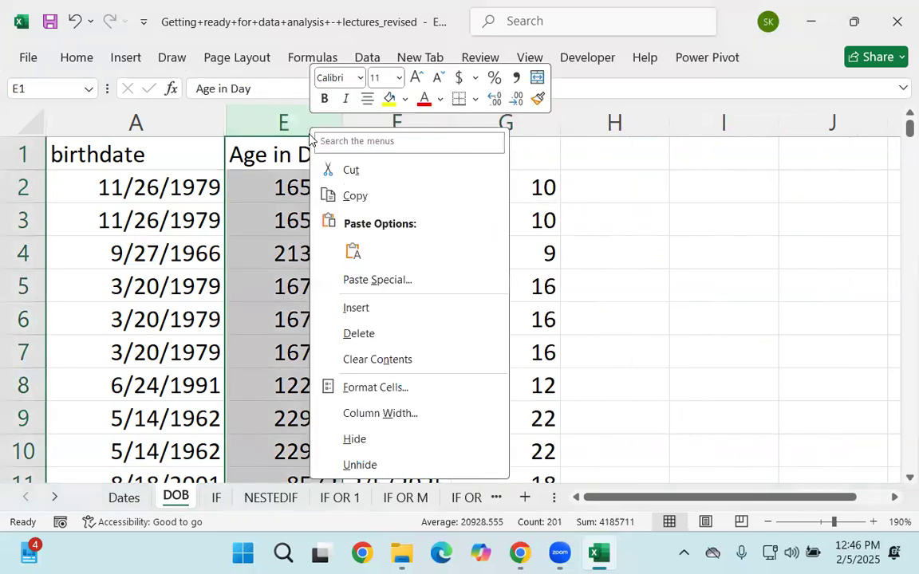
click(354, 437)
Enter the header "Today" in F1 and "MD" in G1
click(287, 158)
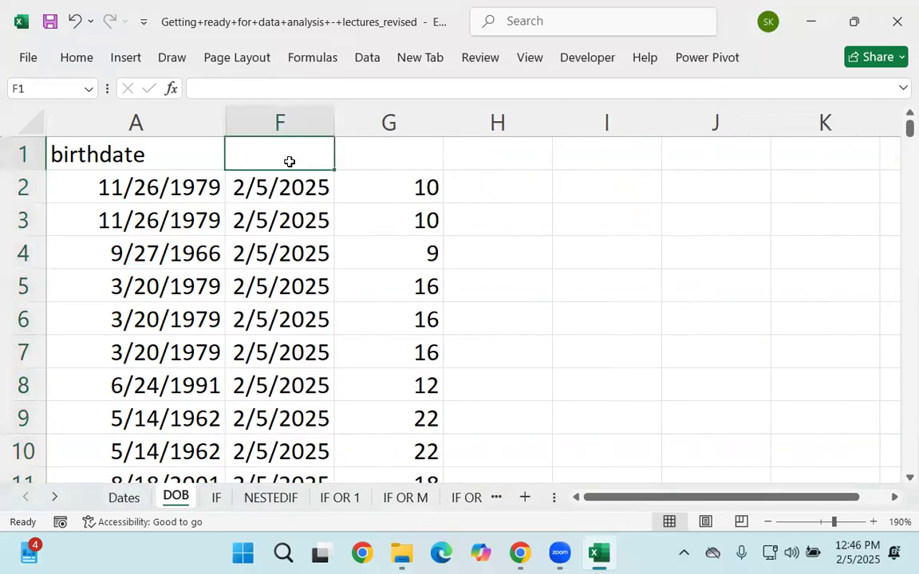
text(Today)
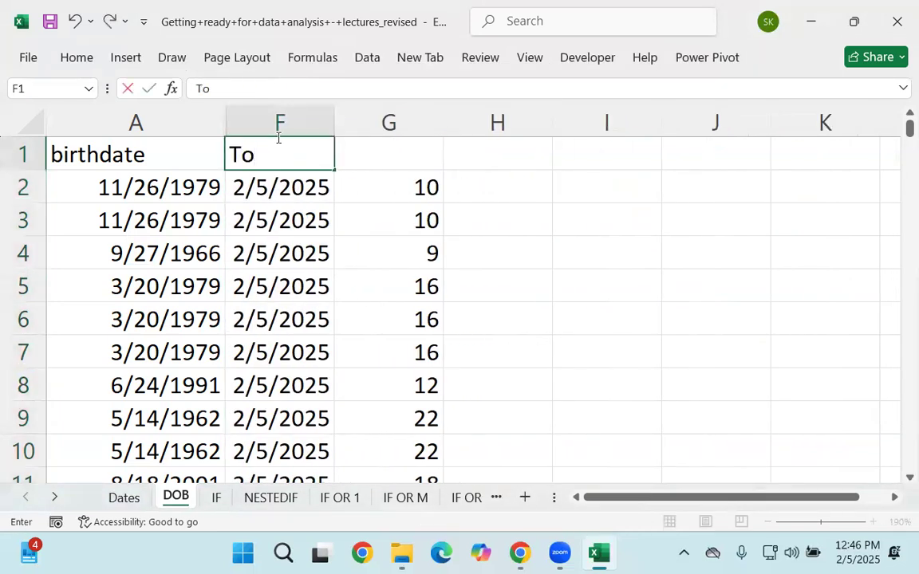
key(Tab)
text(MD)
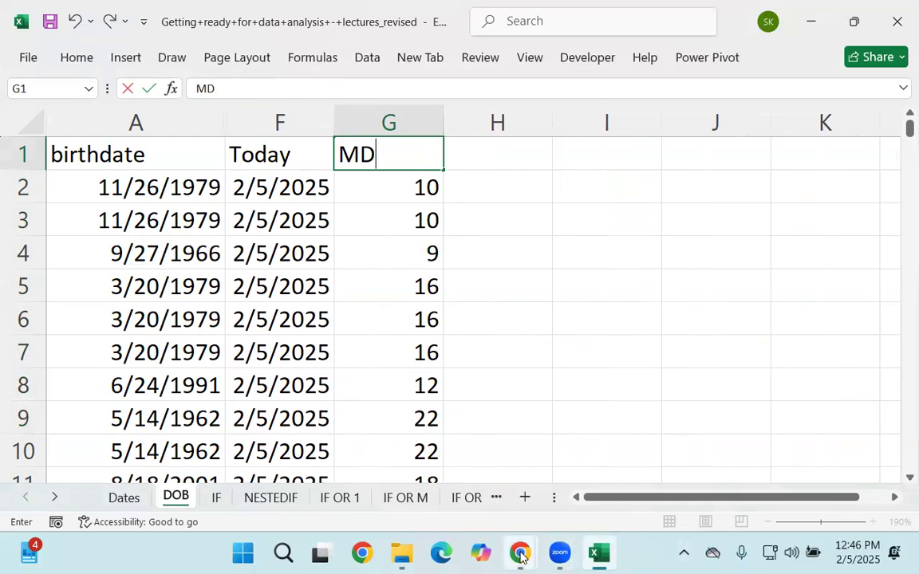
Read the "MD" limitation note and the "YM" and "YD" descriptions in Chrome's DATEDIF article, and return to Excel
mouse_move(519, 554)
click(365, 390)
drag(207, 304, 531, 321)
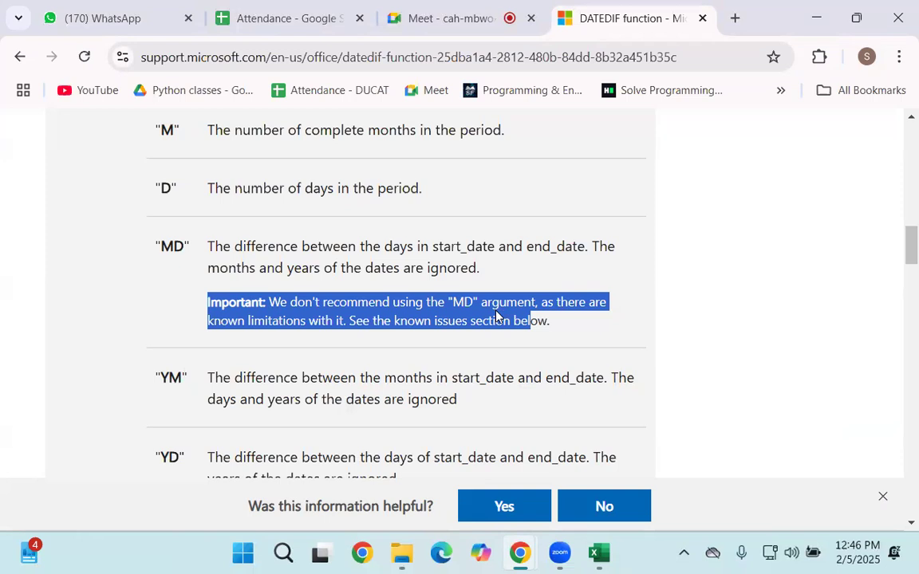
click(327, 333)
drag(569, 329, 203, 295)
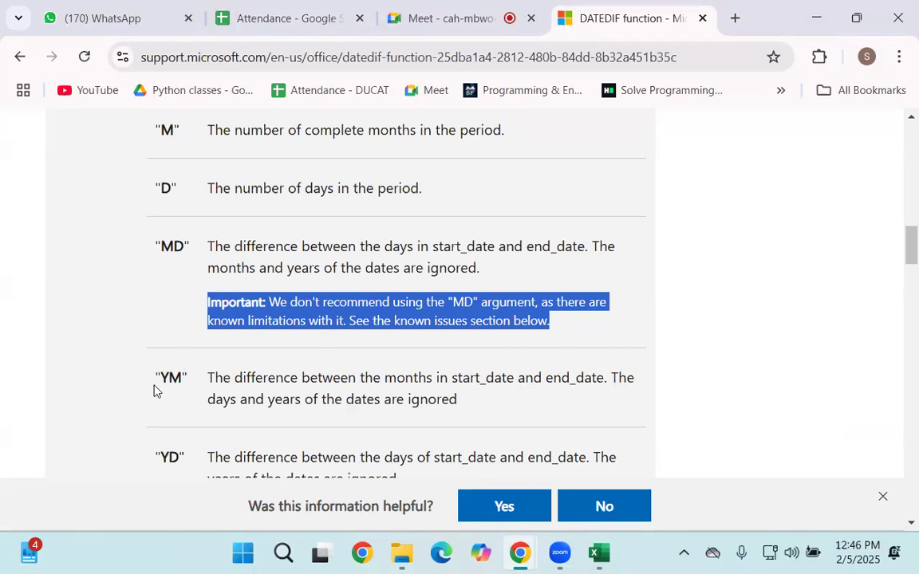
scroll(199, 415, down, 1)
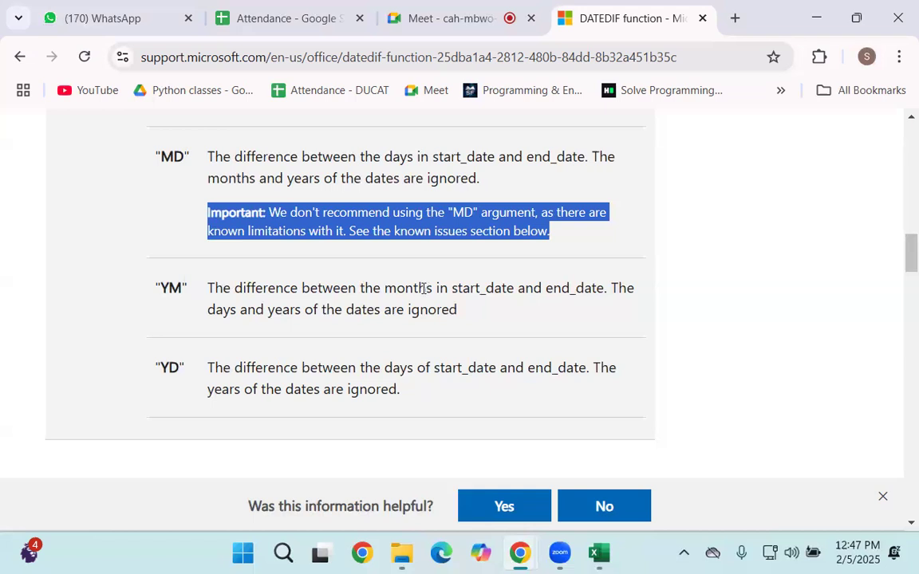
click(606, 461)
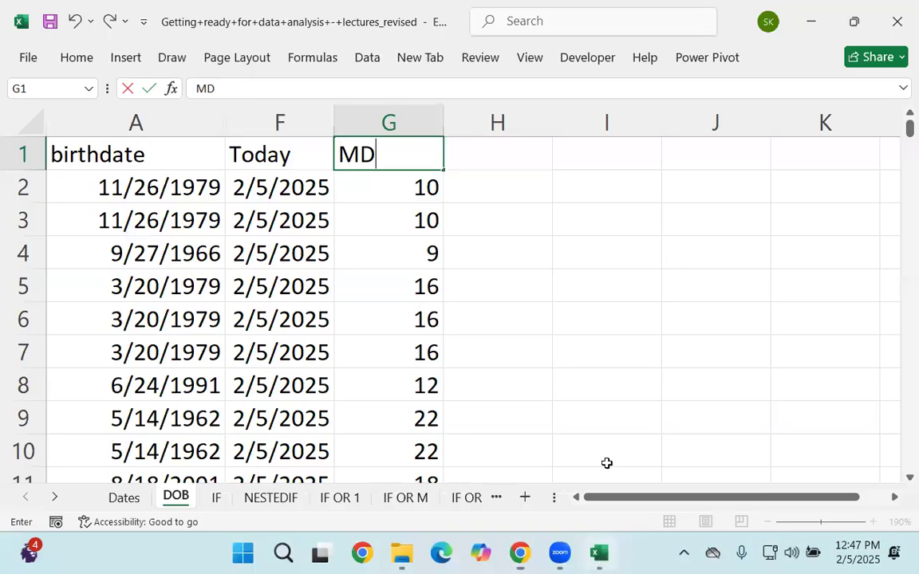
Commit the G1 header and add the header "YM" in H1
click(507, 191)
key(Up)
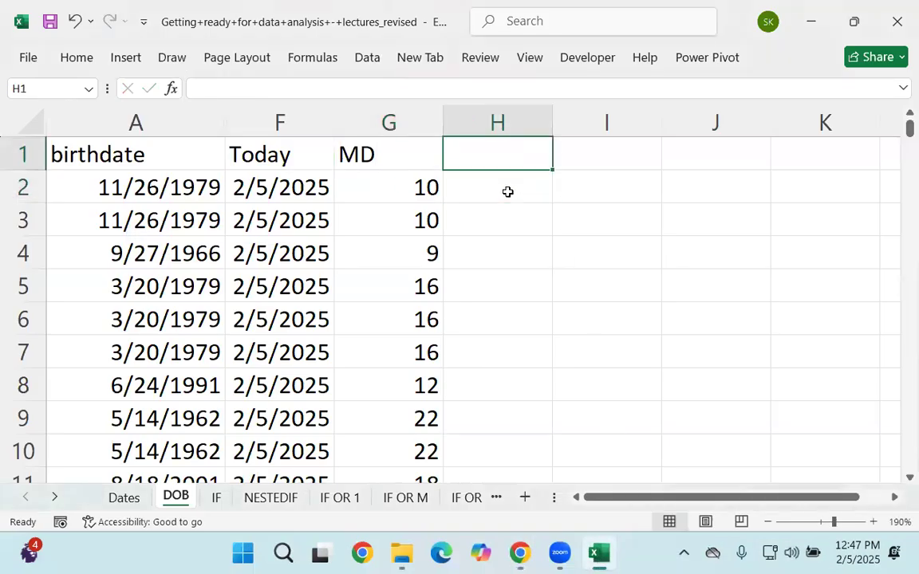
text(YM)
key(Return)
Calculate the leftover months between birthdate and today in H2 with =DATEDIF(A2,Today(),"YM")
text(=)
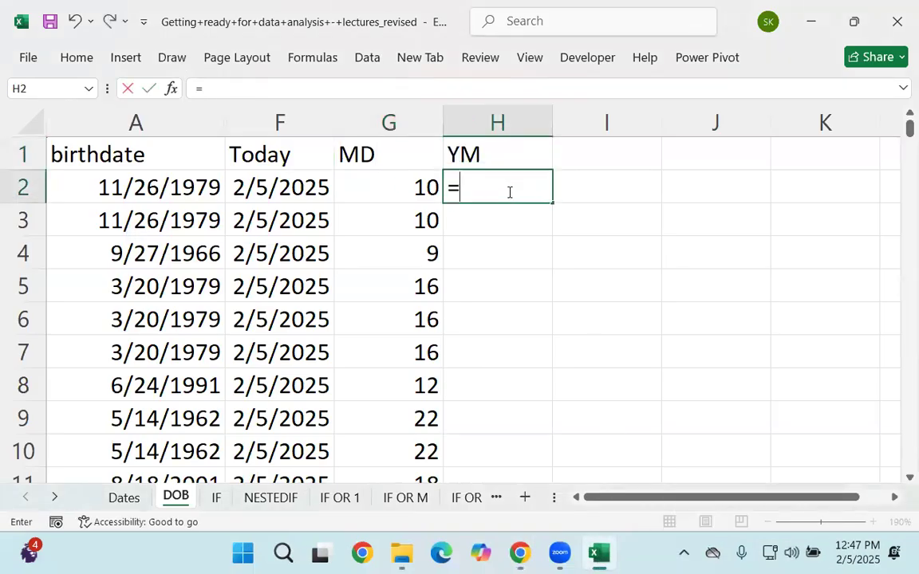
text(DATED)
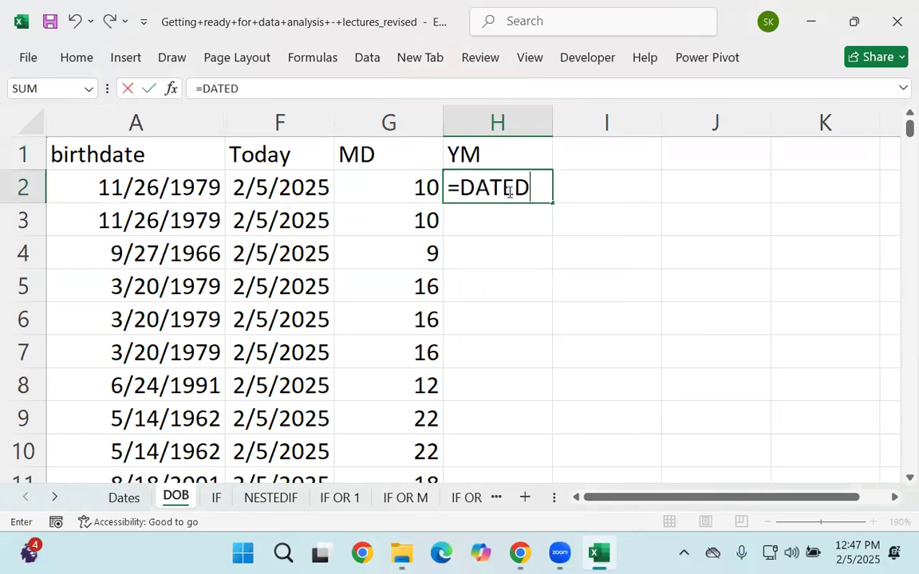
text(IF)
key(Tab)
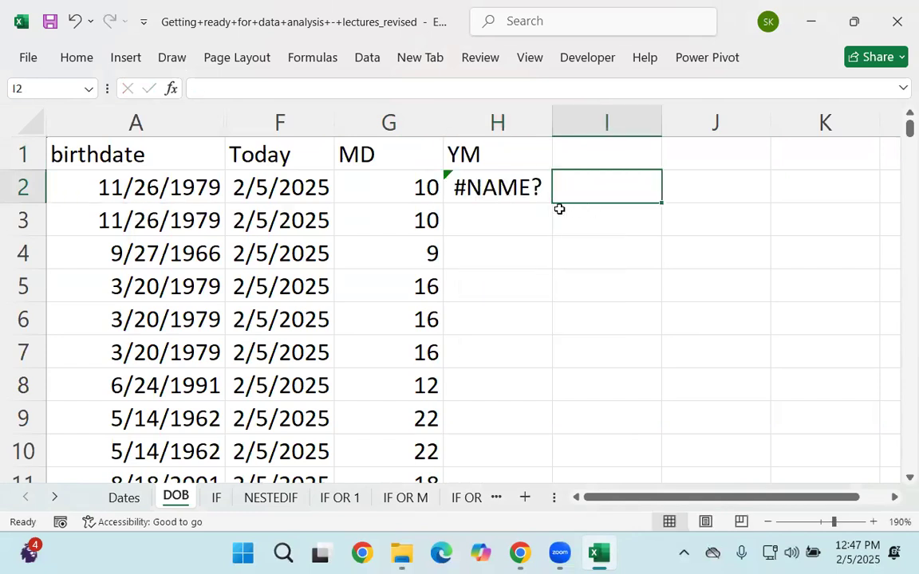
key(Return)
click(499, 189)
key(F2)
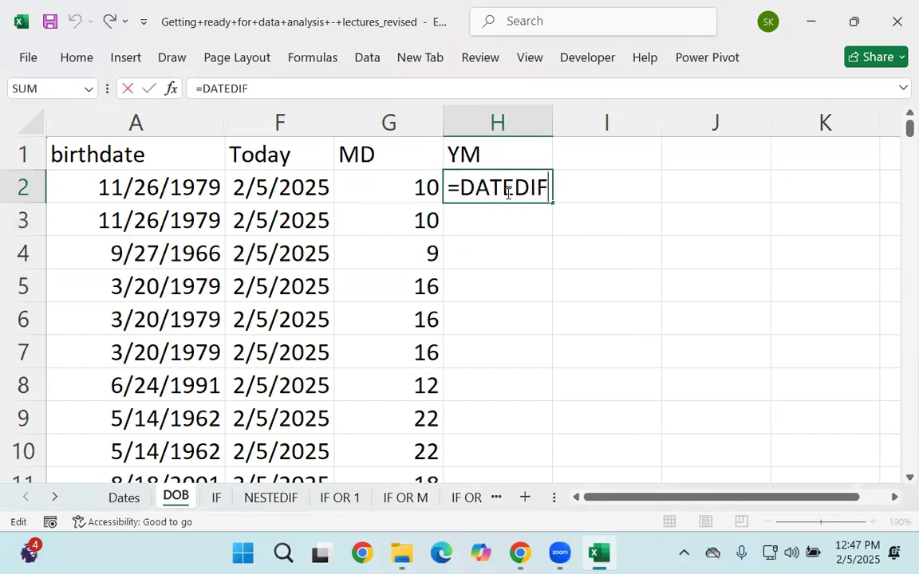
text(()
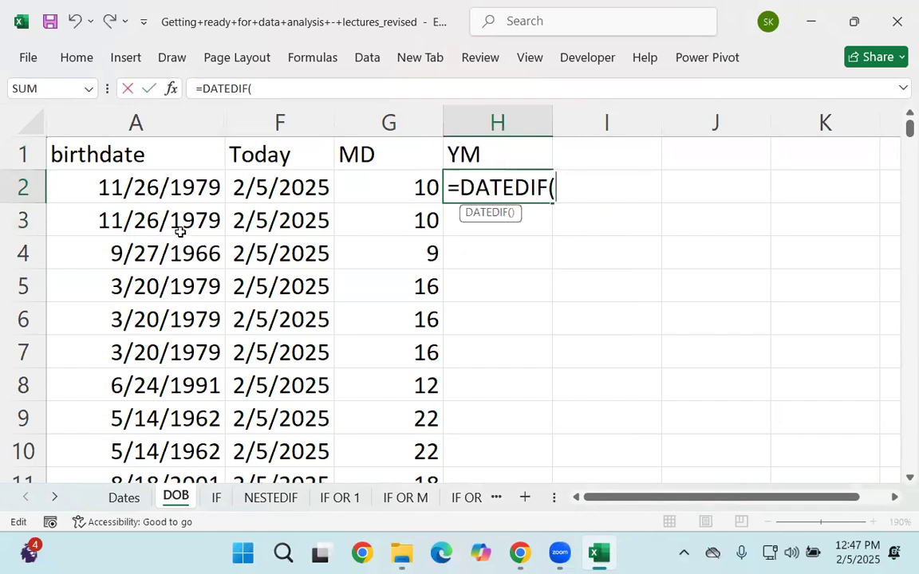
click(160, 188)
text(,T)
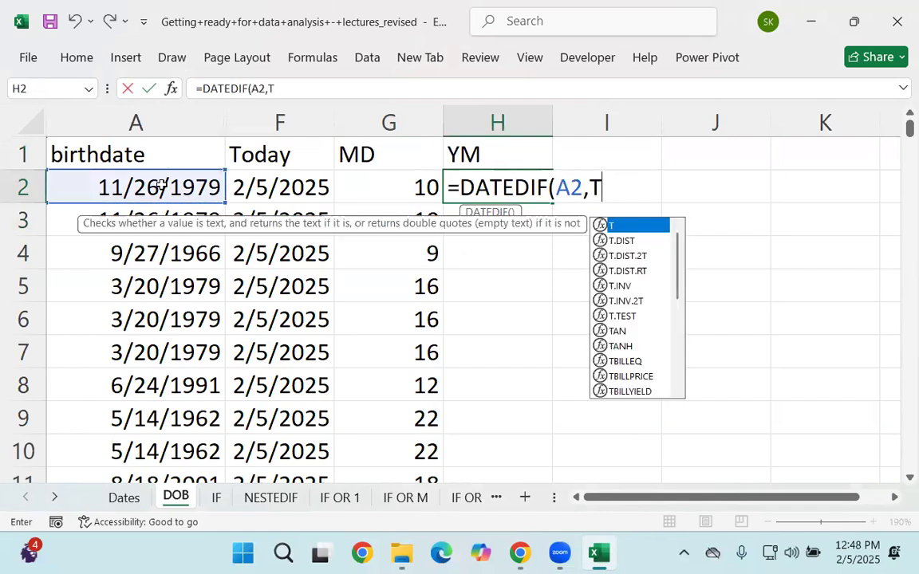
text(oday(),)
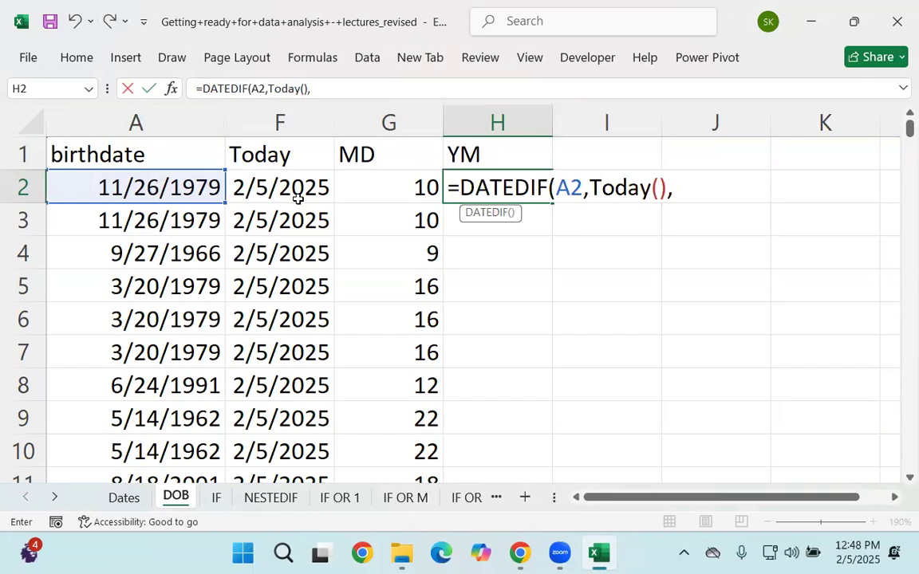
text("YM")
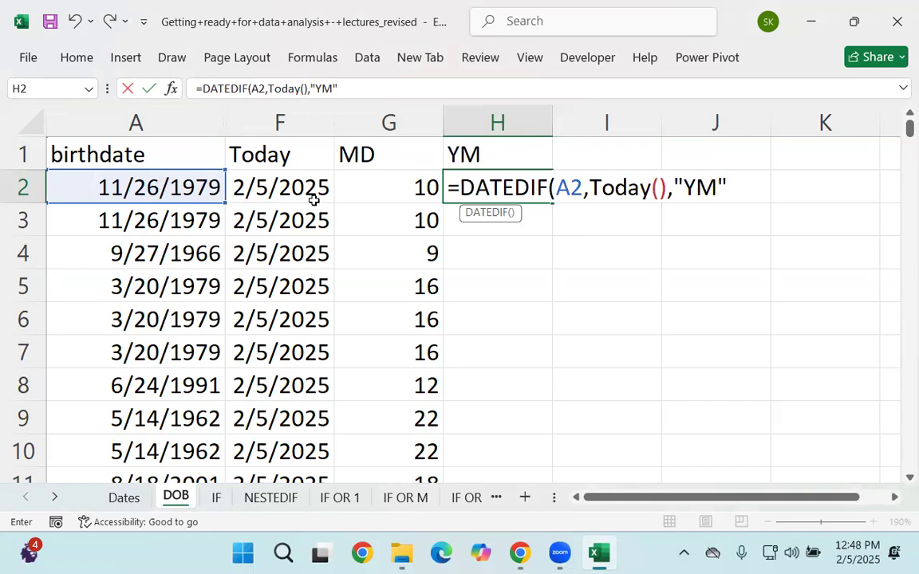
text())
key(Return)
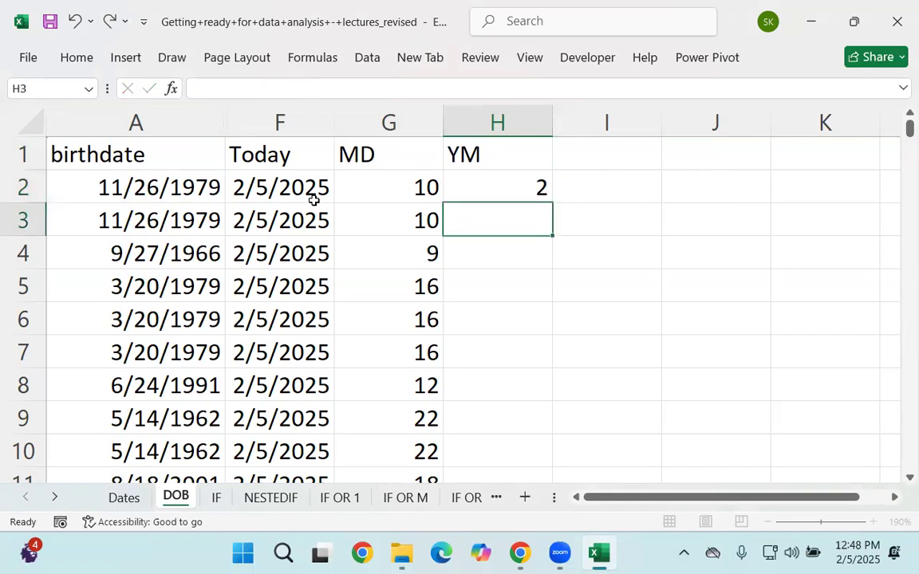
Fill the YM formula from H2 down column H and check the first row's birthdate and Today cells against it
click(526, 196)
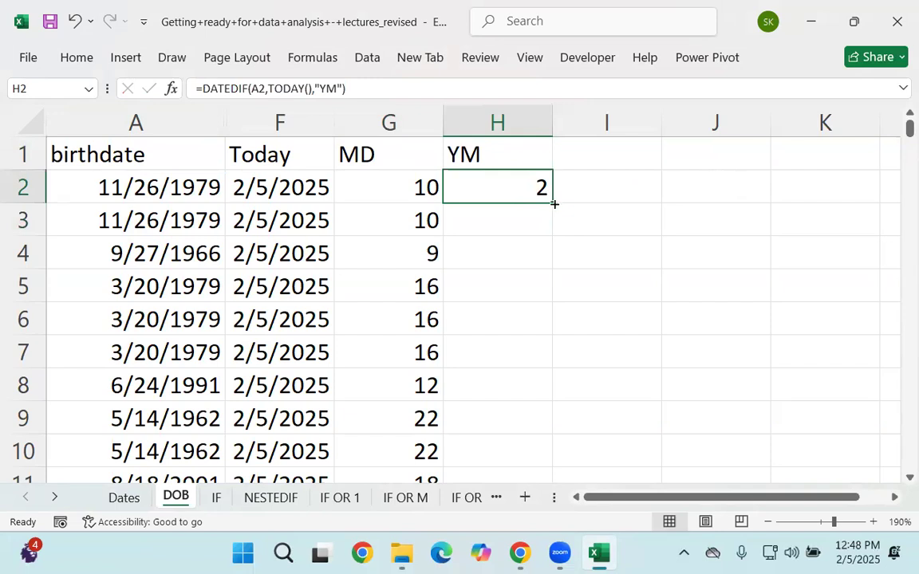
double_click(554, 204)
click(523, 186)
click(110, 196)
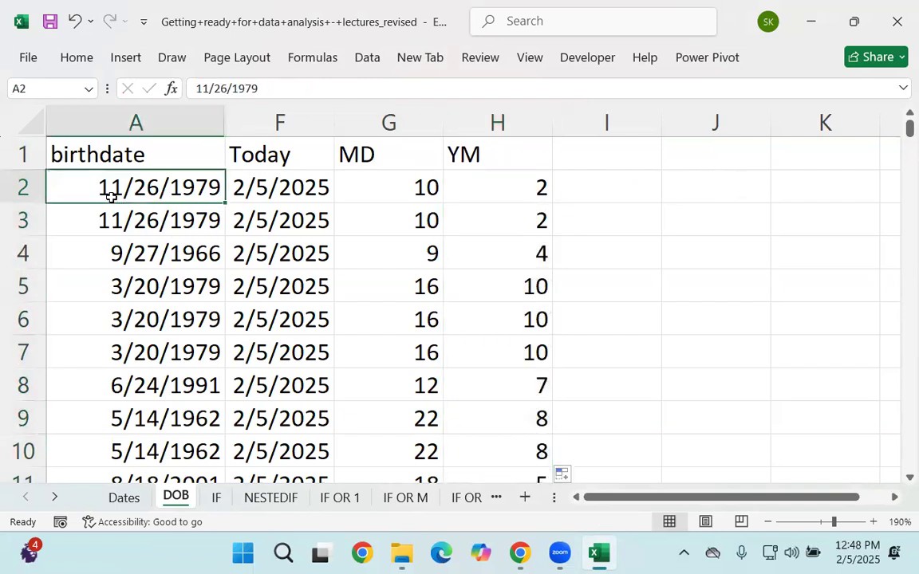
click(241, 186)
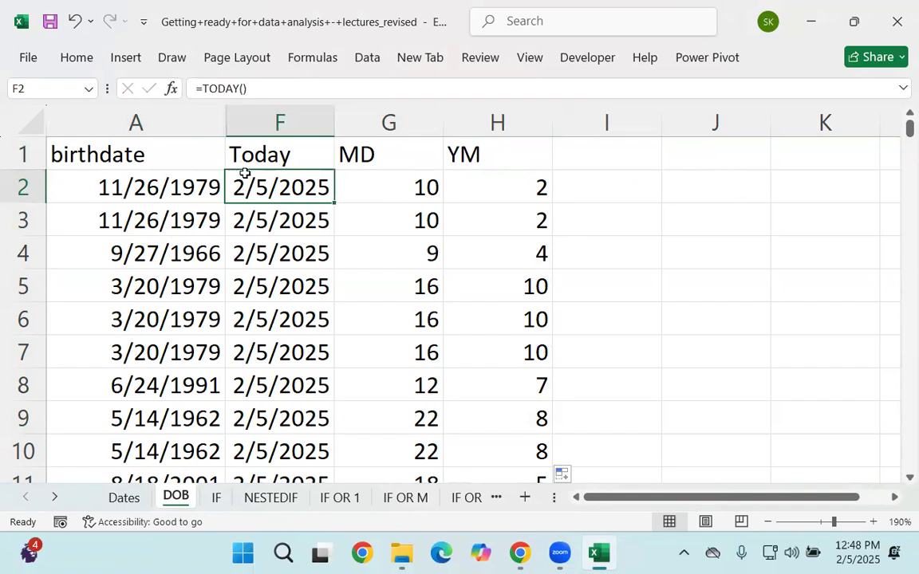
click(485, 186)
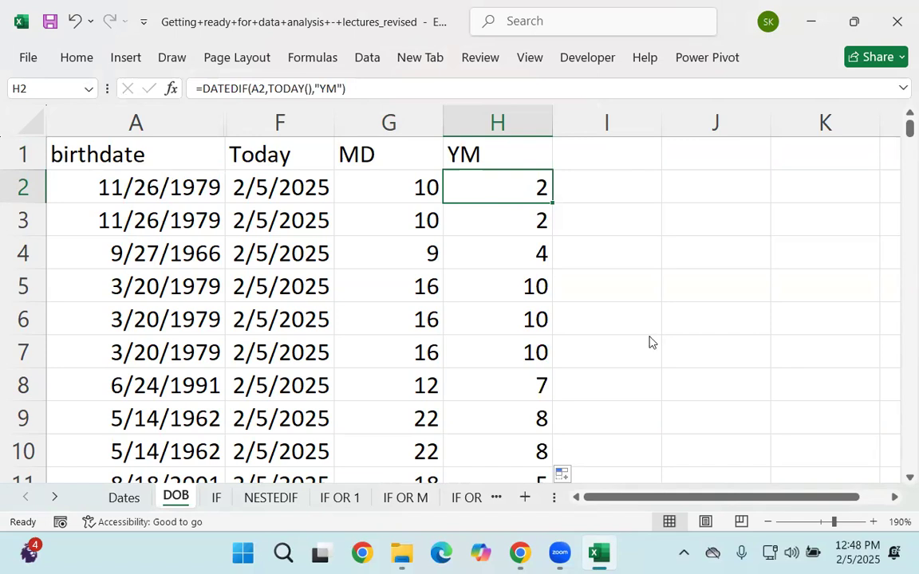
Compare the "MD" and "YD" unit descriptions in Chrome's DATEDIF article, and return to Excel
click(600, 159)
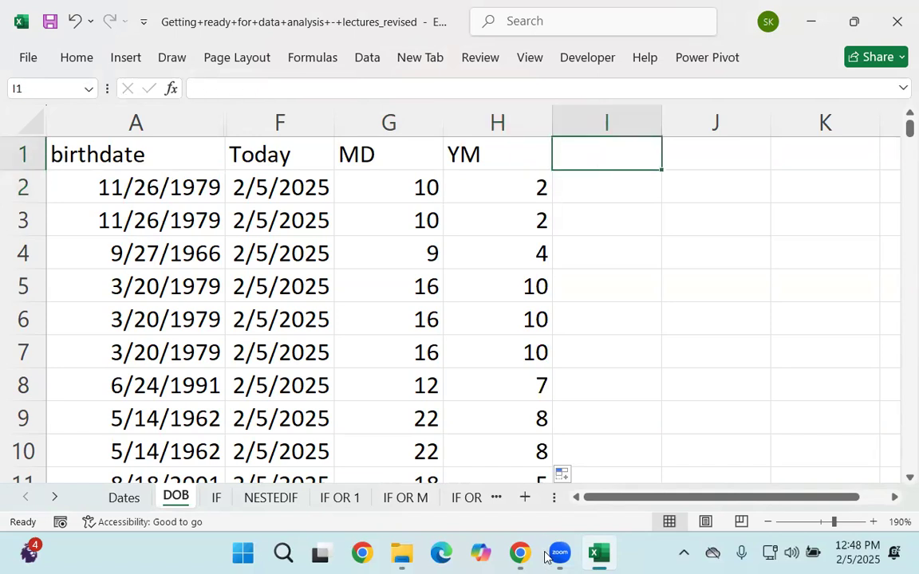
mouse_move(519, 553)
click(410, 471)
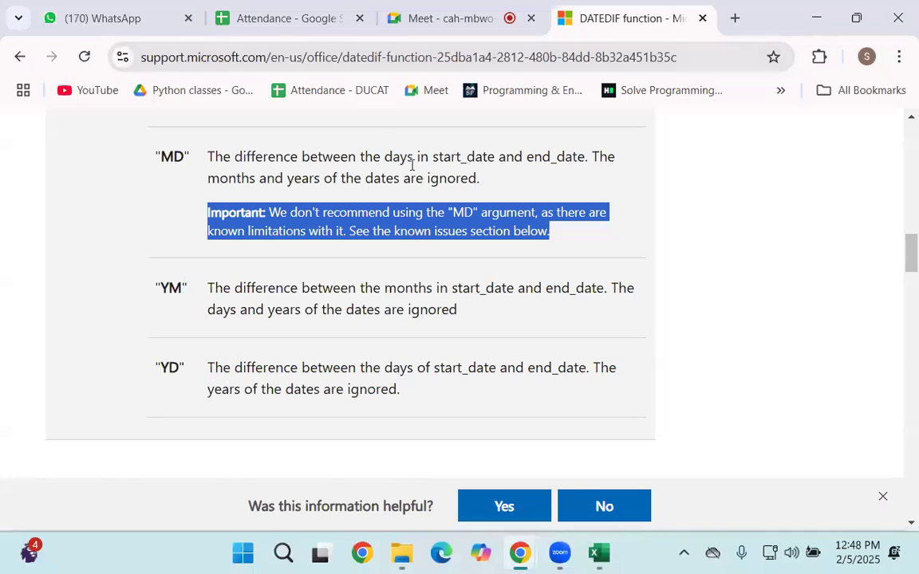
drag(369, 156, 410, 157)
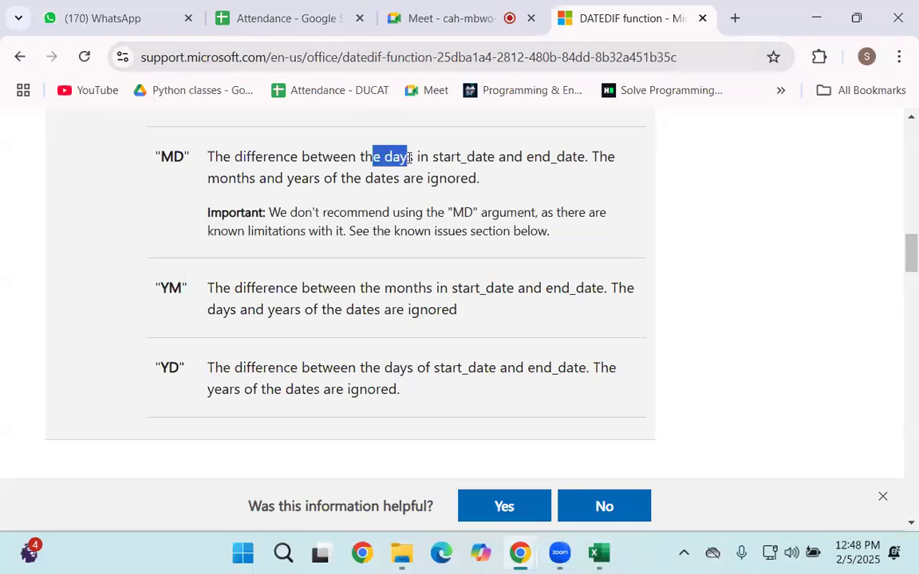
click(372, 364)
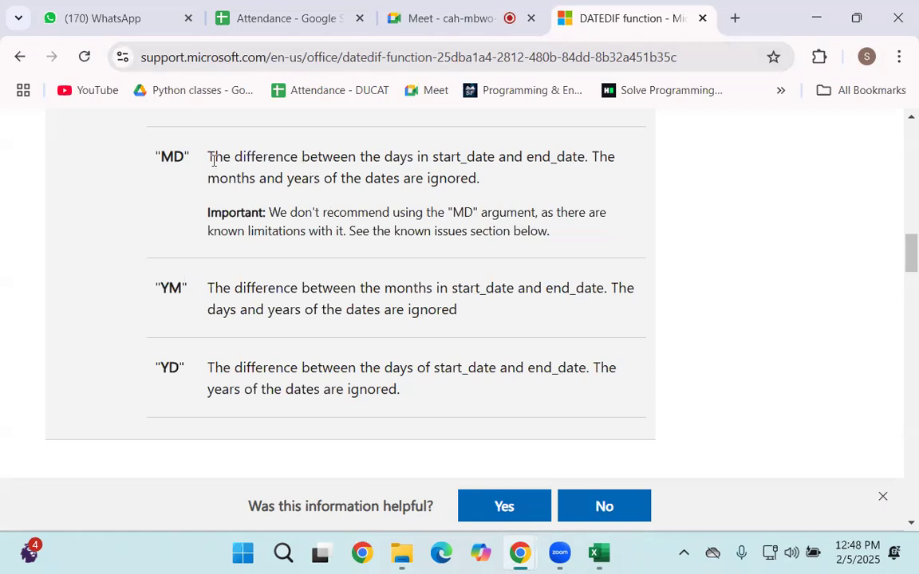
drag(206, 158, 475, 159)
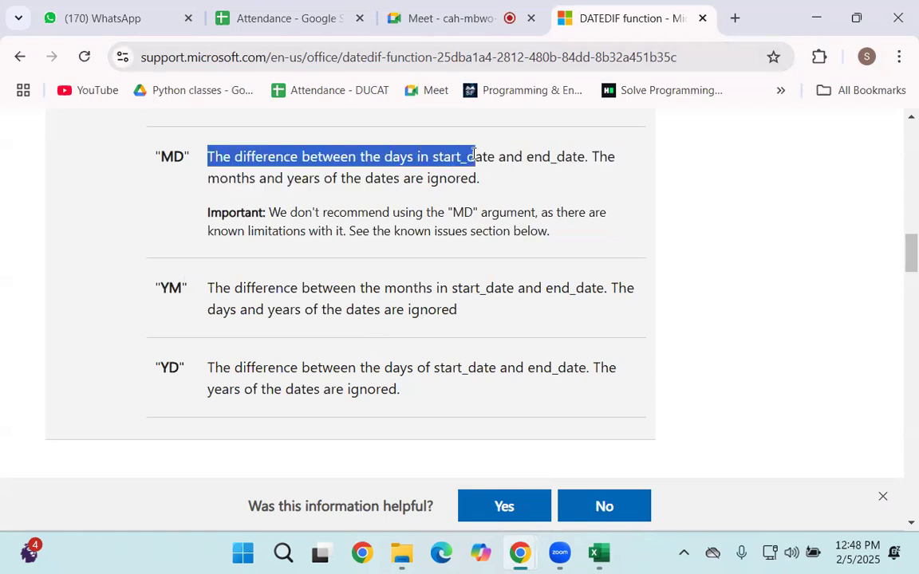
drag(382, 367, 415, 368)
click(464, 371)
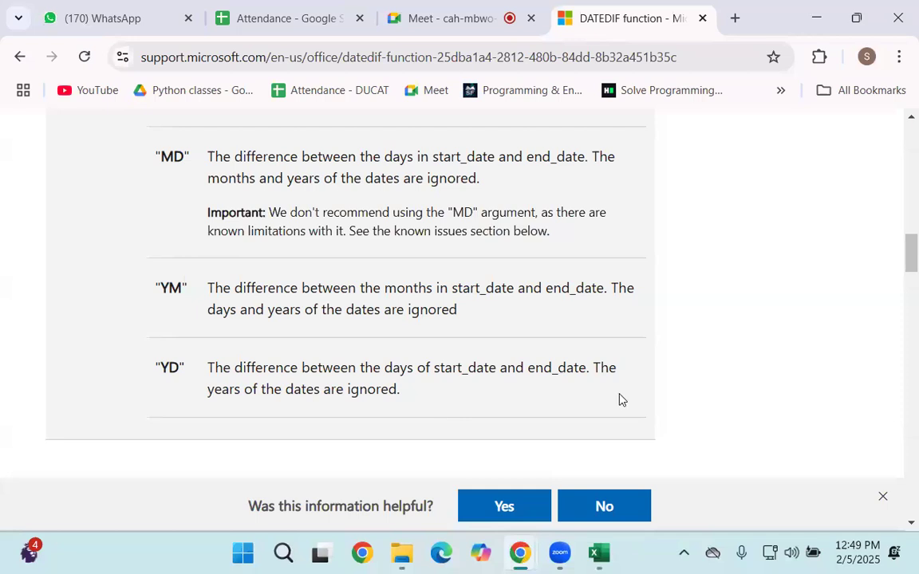
click(606, 555)
mouse_move(510, 555)
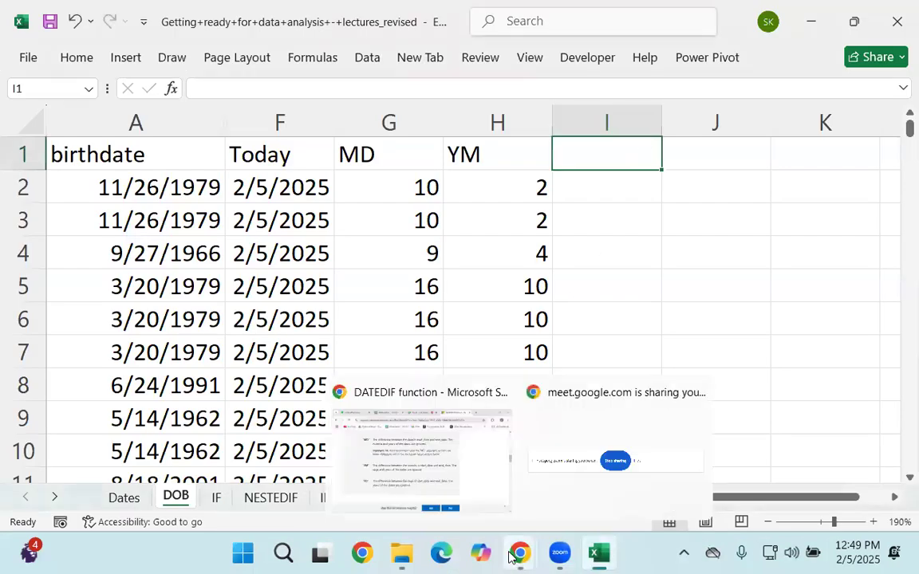
click(455, 465)
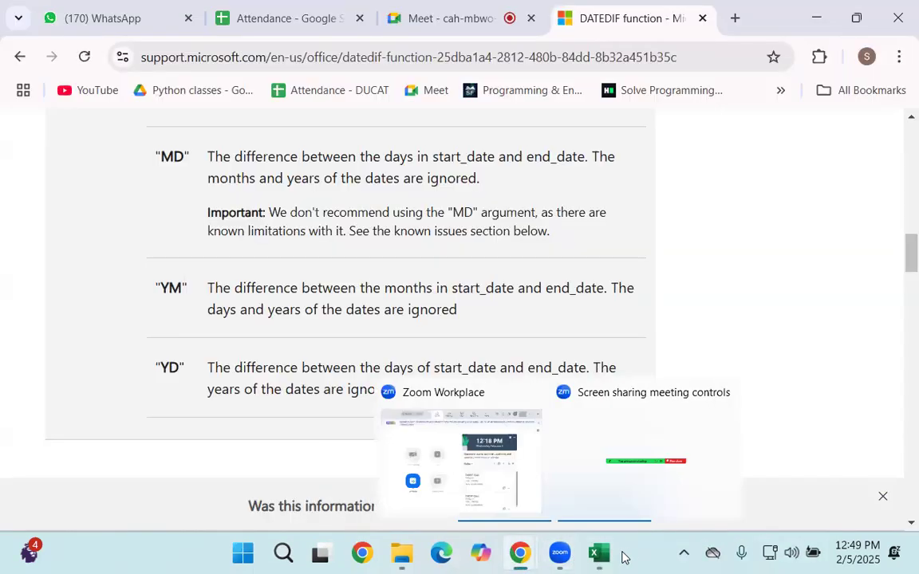
click(602, 554)
Enter the header "YD" in I1
click(590, 150)
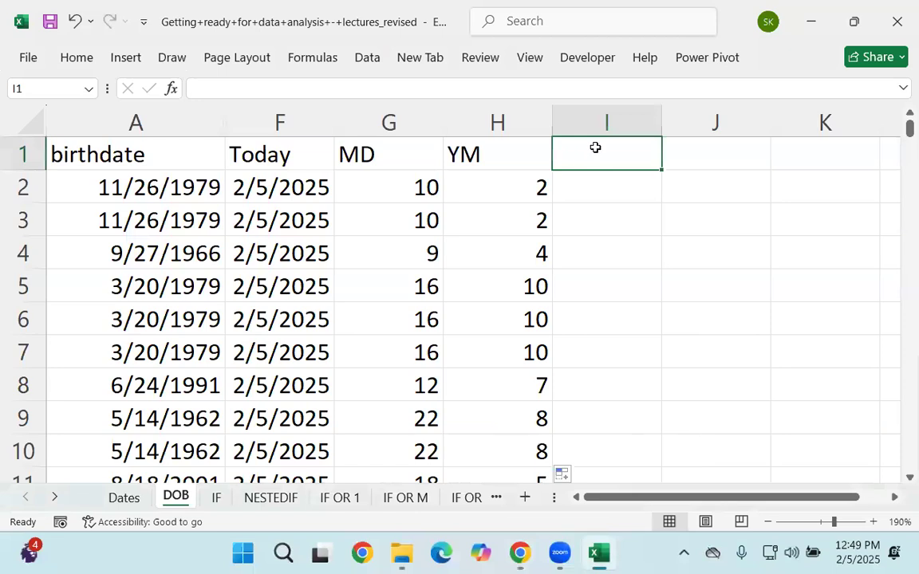
text(YD)
key(Return)
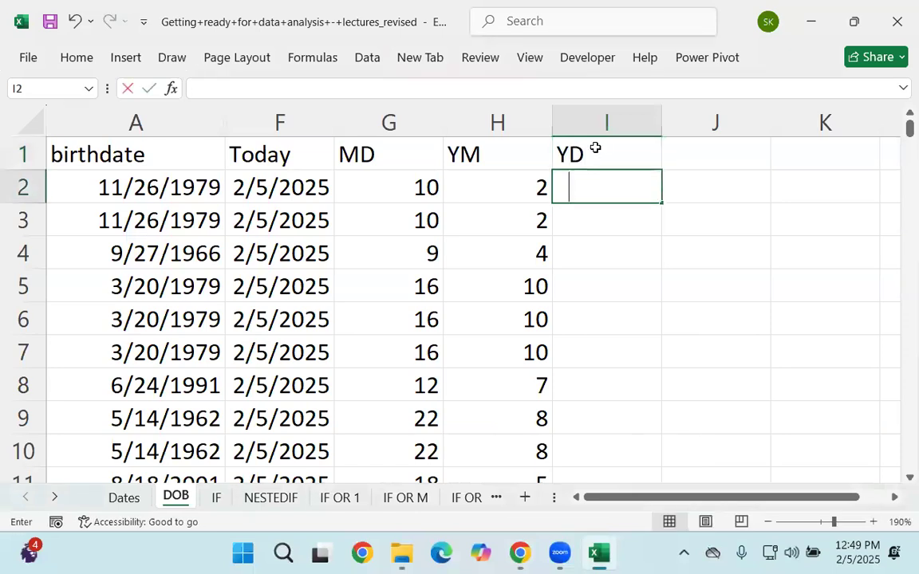
Calculate the days between birthdate and today, ignoring years, in I2 with =DATEDIF(A2,Today(),"YD")
text(=DAT)
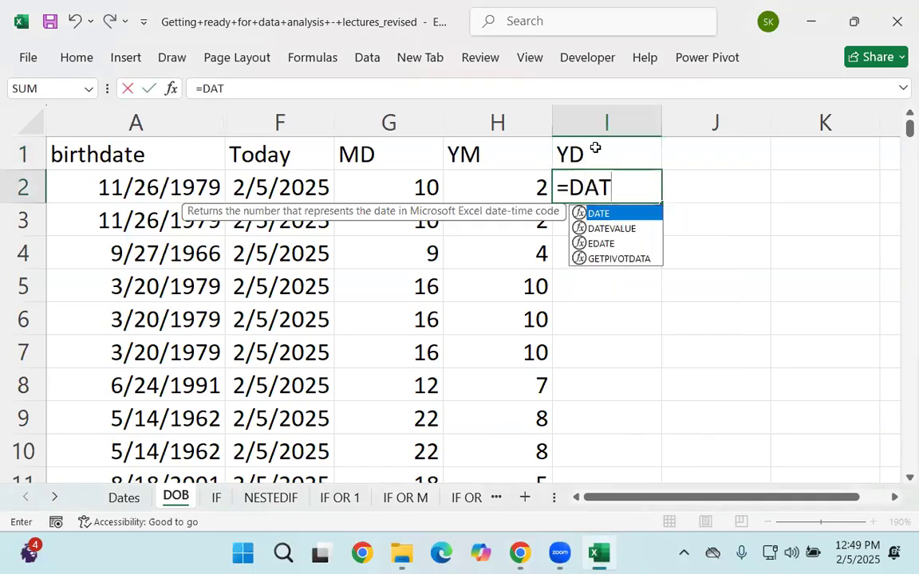
text(EDIF)
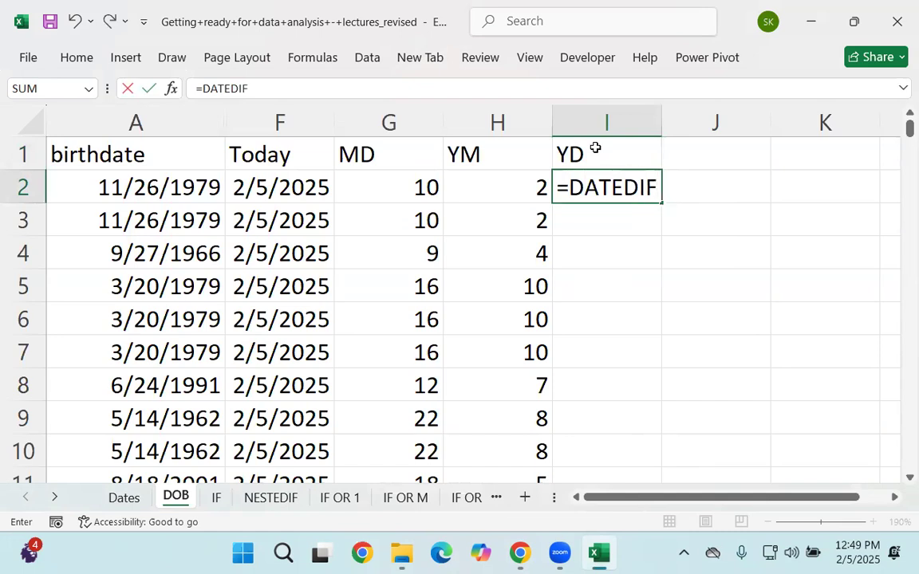
text(()
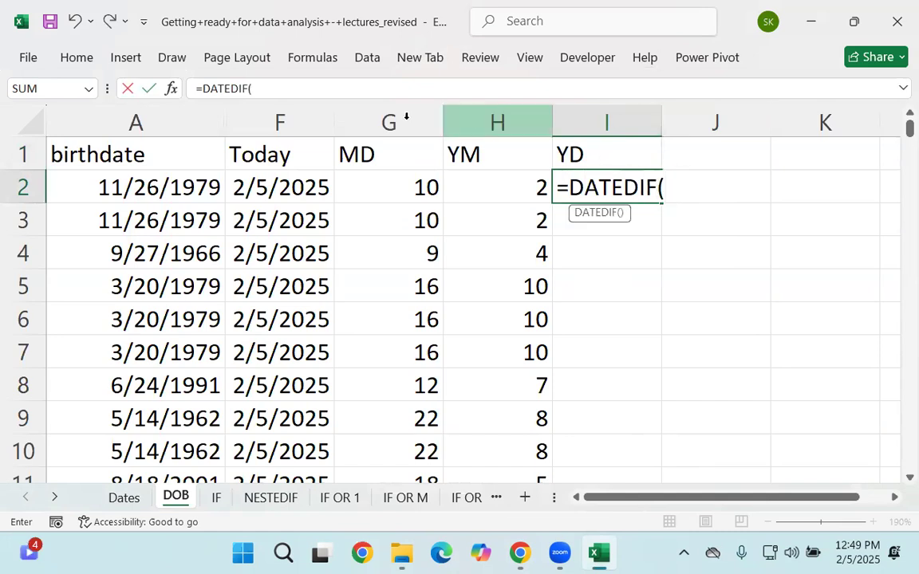
click(179, 186)
text(,T)
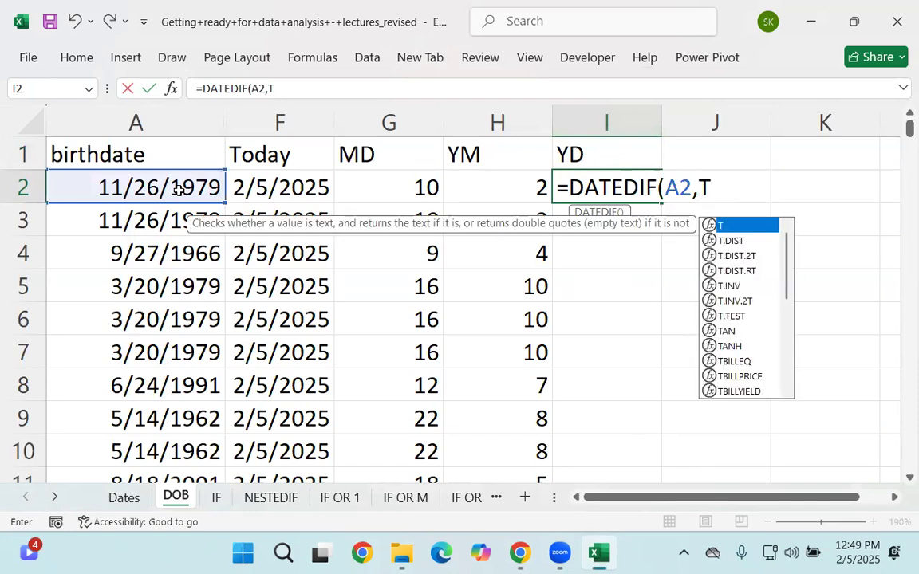
text(oday/8)
key(BackSpace)
key(BackSpace)
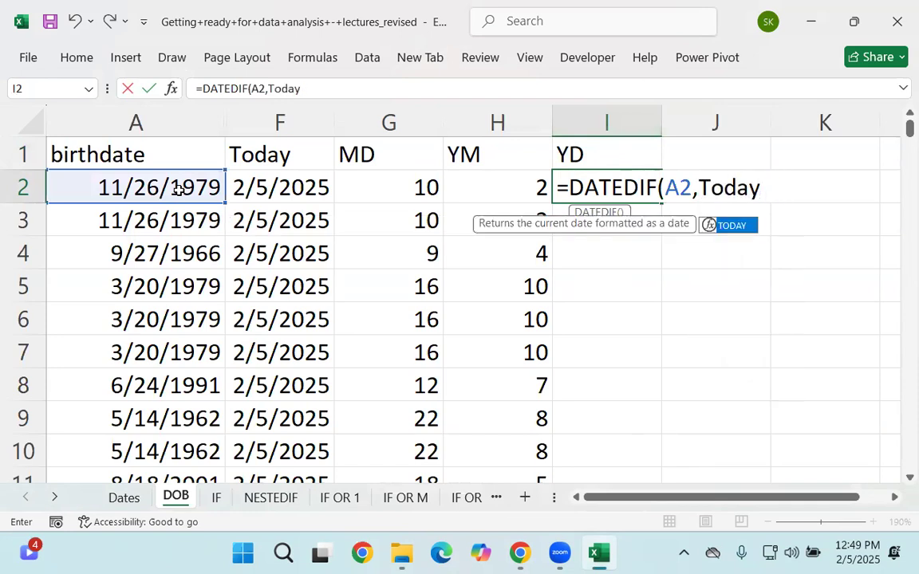
text((),)
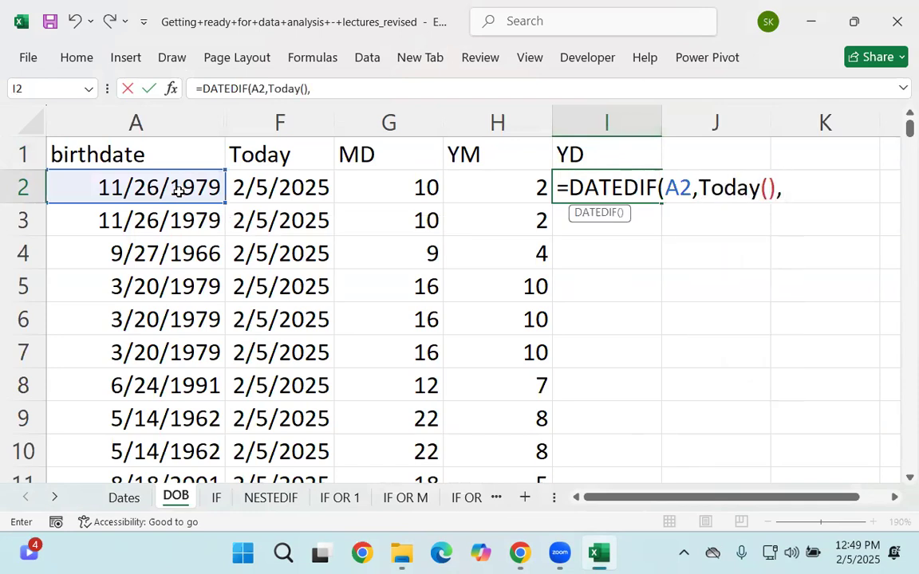
text("YD)
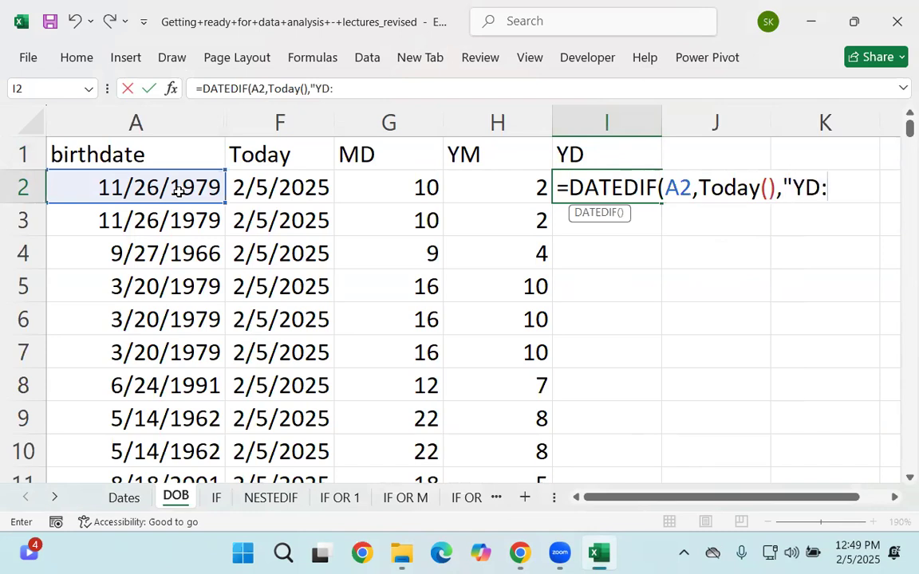
text("))
key(Return)
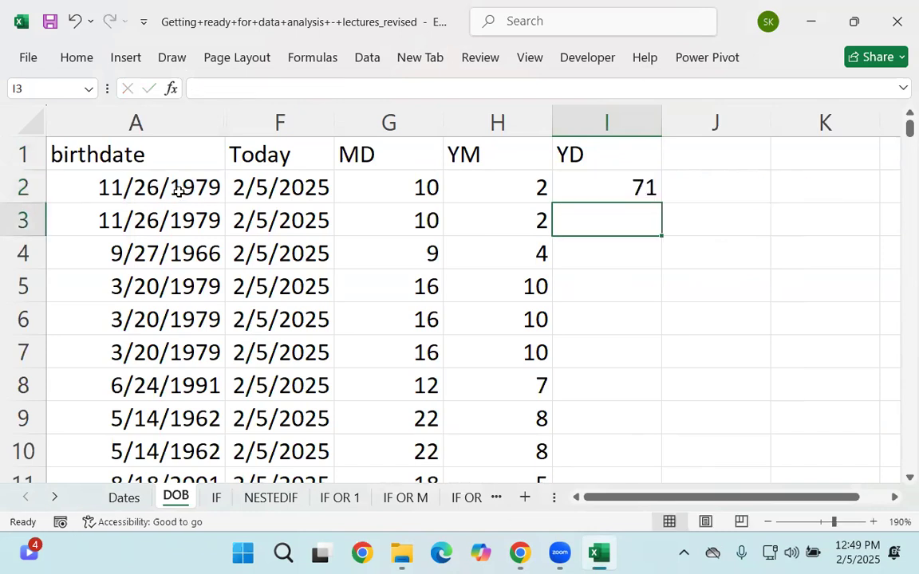
Fill the YD formula from I2 down column I and check the first row's birthdate and Today cells
click(652, 196)
click(659, 208)
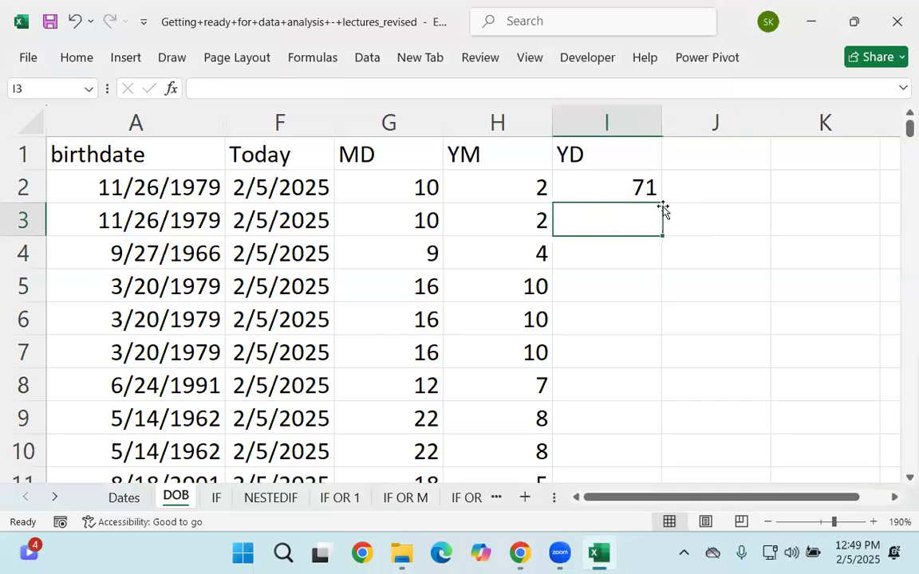
key(Up)
key(Up)
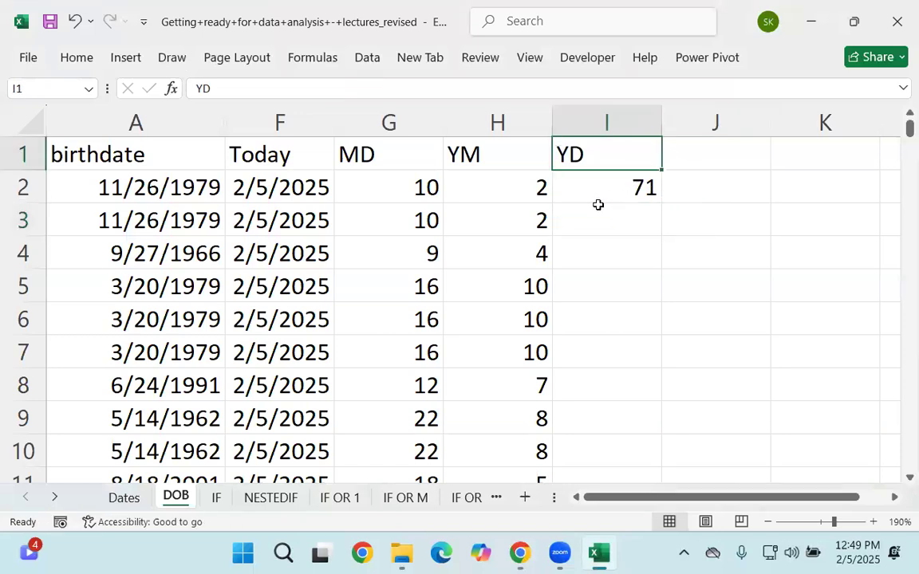
click(653, 198)
double_click(656, 200)
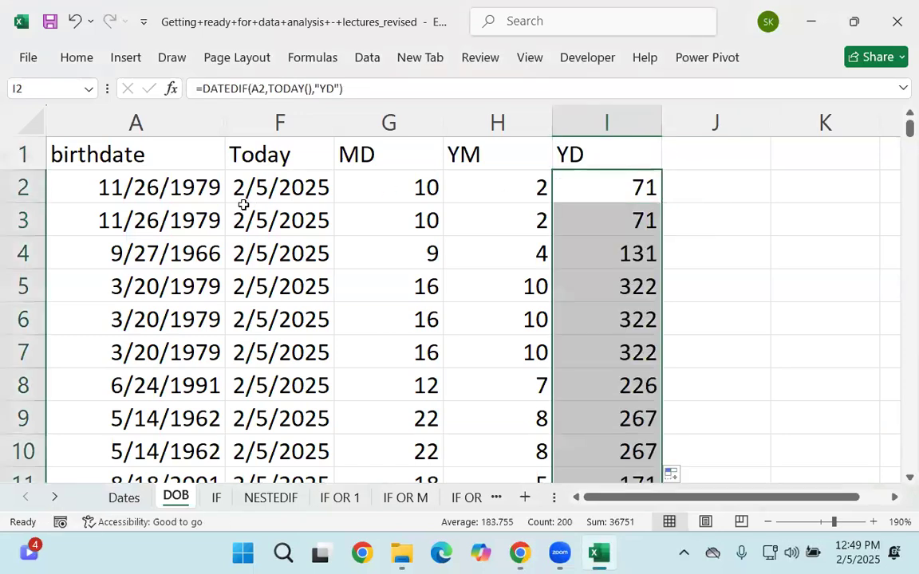
click(156, 190)
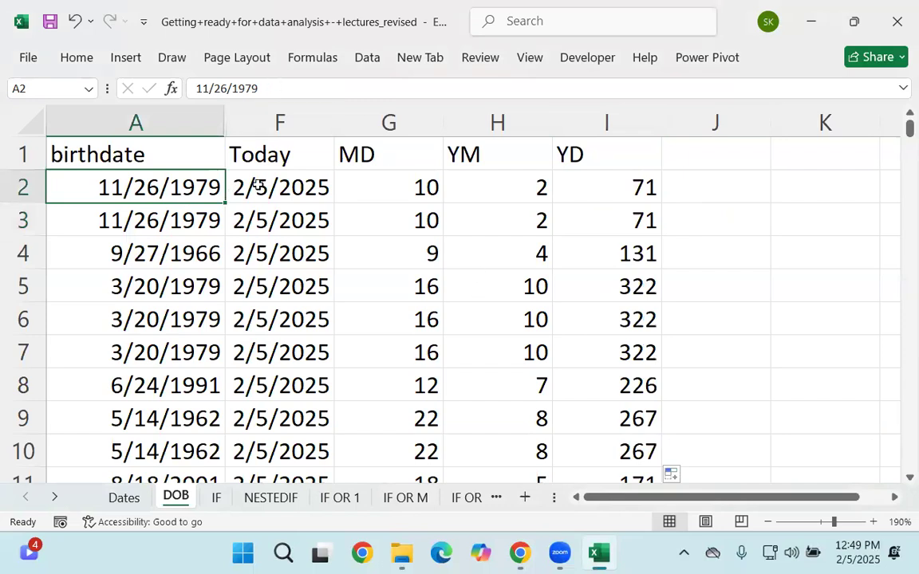
click(295, 185)
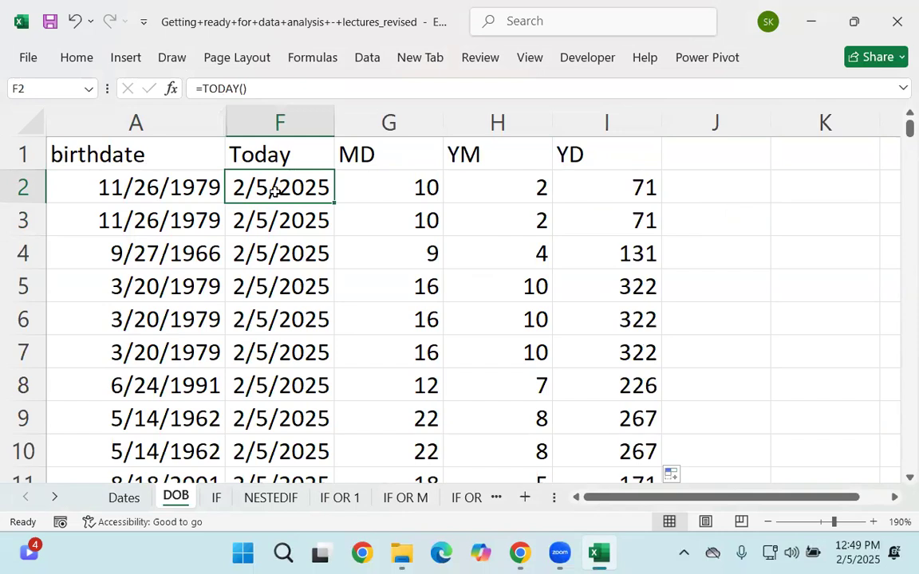
click(147, 188)
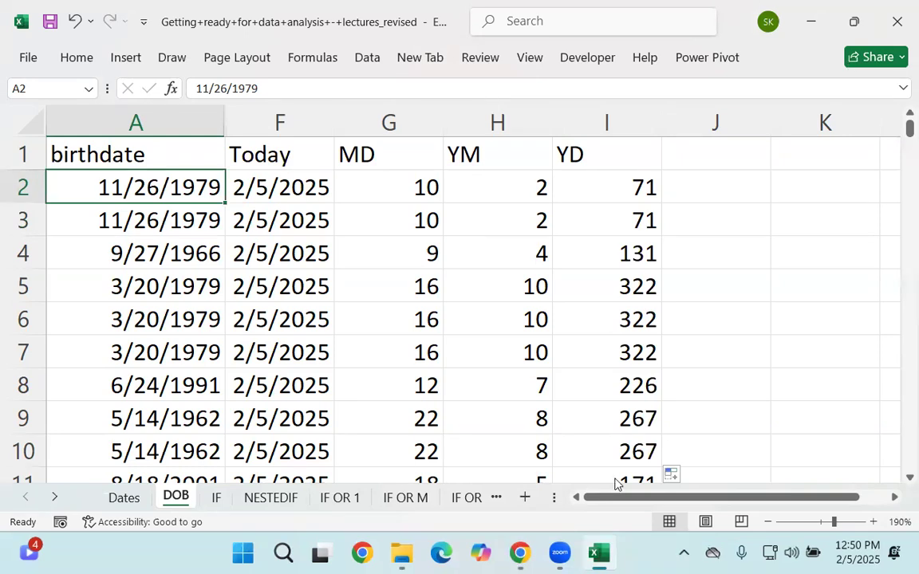
Handwrite the month-by-month day count behind the first YD result over the sheet, and clear the annotations
drag(402, 86, 447, 114)
mouse_move(460, 80)
mouse_down()
mouse_move(456, 95)
mouse_move(512, 78)
mouse_up()
drag(584, 90, 640, 90)
mouse_move(756, 78)
mouse_down()
mouse_move(784, 96)
mouse_move(762, 122)
mouse_up()
mouse_move(811, 82)
mouse_down()
mouse_move(812, 112)
mouse_move(839, 91)
mouse_move(863, 95)
mouse_move(878, 113)
mouse_up()
mouse_move(466, 118)
mouse_down()
mouse_move(468, 130)
mouse_move(540, 125)
mouse_move(550, 139)
mouse_up()
drag(593, 120, 695, 120)
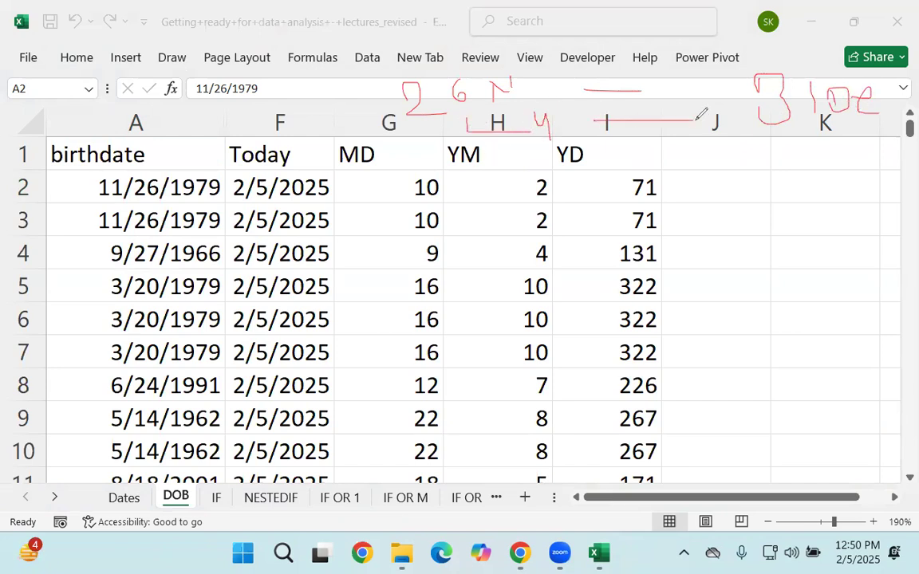
mouse_move(751, 189)
mouse_down()
mouse_move(771, 198)
mouse_move(756, 202)
mouse_up()
mouse_move(788, 175)
mouse_down()
mouse_move(800, 184)
mouse_move(749, 238)
mouse_up()
drag(806, 215, 808, 239)
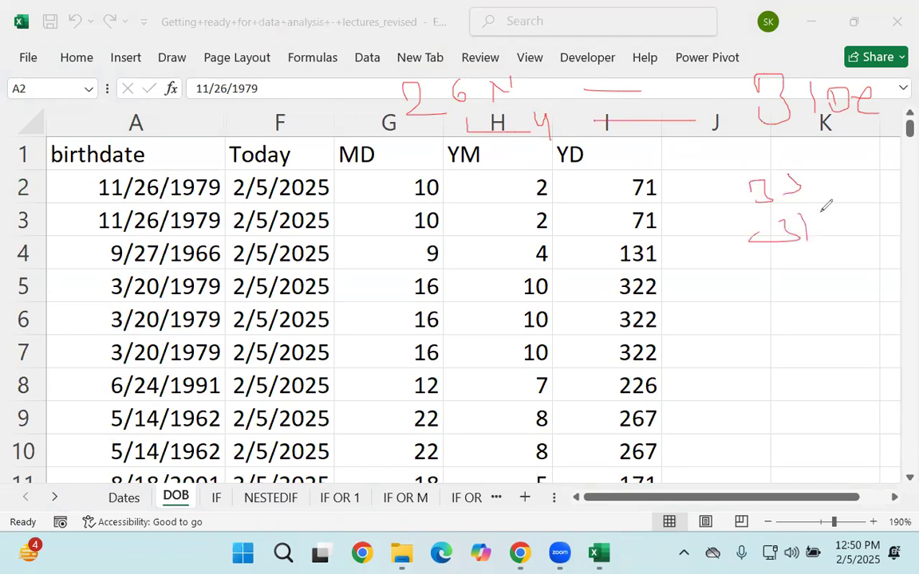
drag(720, 254, 858, 249)
drag(819, 285, 821, 293)
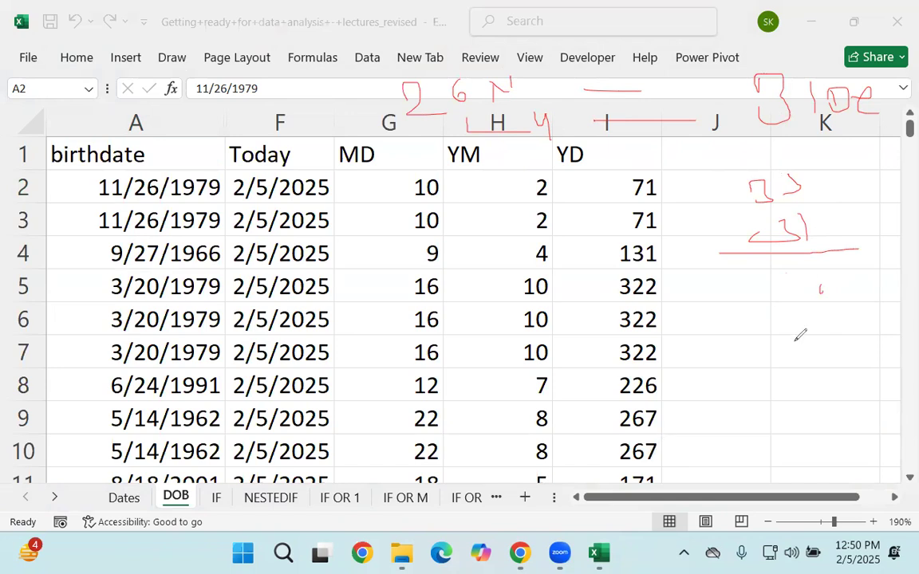
drag(812, 261, 815, 302)
drag(781, 260, 777, 301)
drag(805, 332, 826, 323)
drag(744, 354, 839, 348)
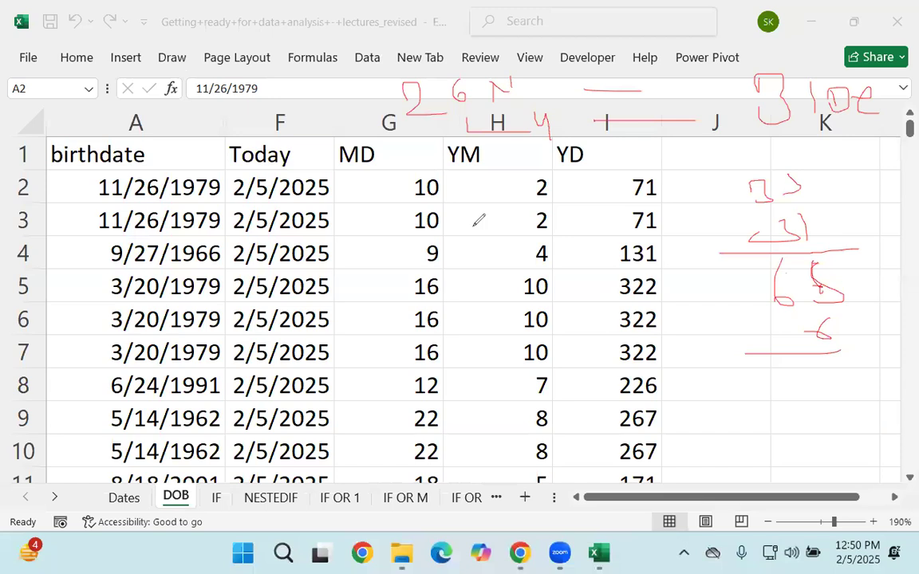
click(496, 352)
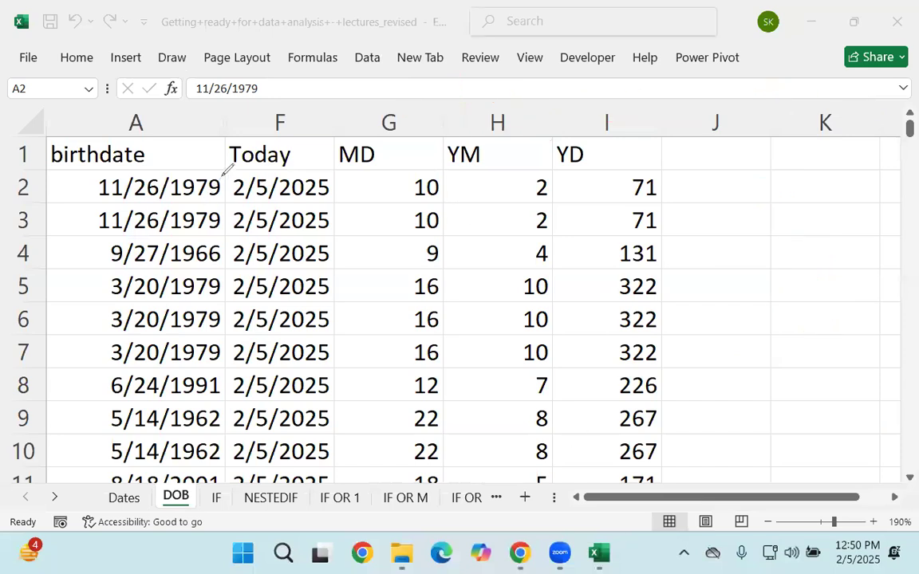
Outline the first row's Today date with freehand strokes over the sheet, and clear the marks
mouse_move(202, 172)
mouse_down()
mouse_move(263, 162)
mouse_move(289, 177)
mouse_up()
mouse_move(205, 185)
mouse_down()
mouse_move(295, 198)
mouse_move(317, 190)
mouse_up()
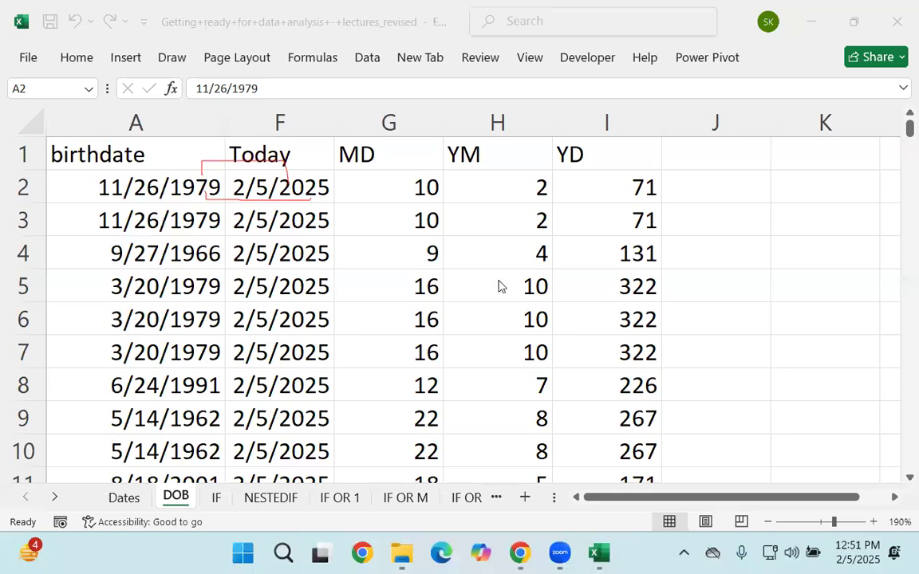
drag(266, 157, 217, 207)
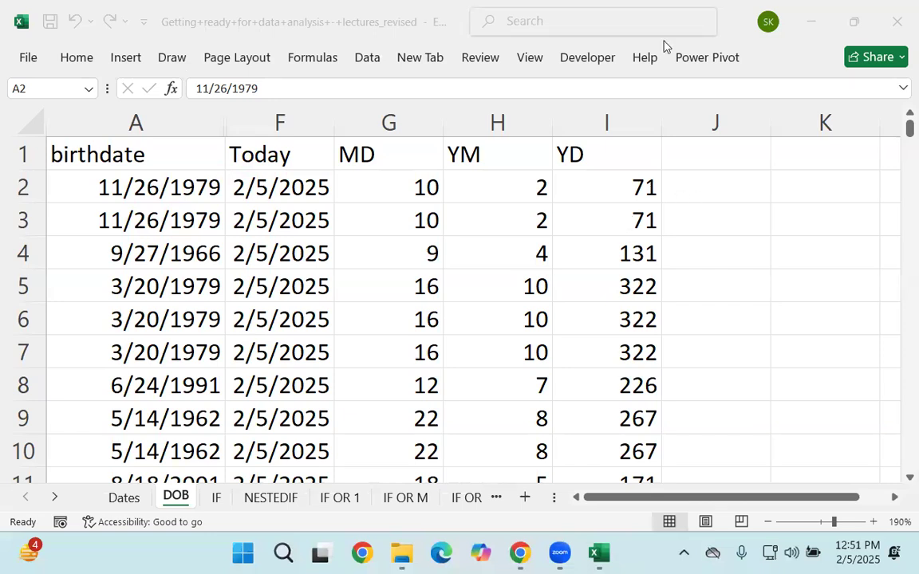
Unhide the columns between birthdate and Today on the DOB sheet
drag(136, 122, 269, 125)
right_click(269, 125)
click(327, 463)
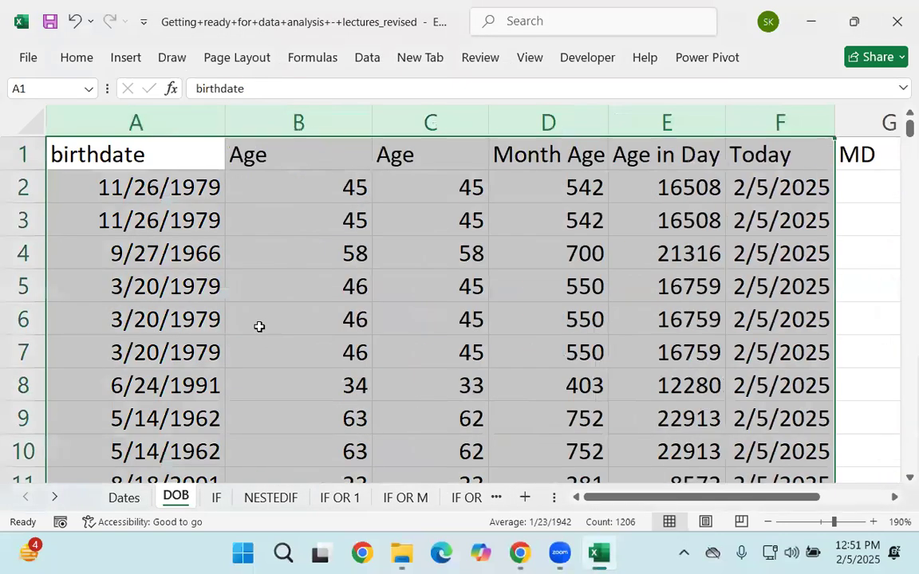
Insert a blank column B between birthdate and the first Age column
click(291, 197)
click(287, 126)
right_click(289, 132)
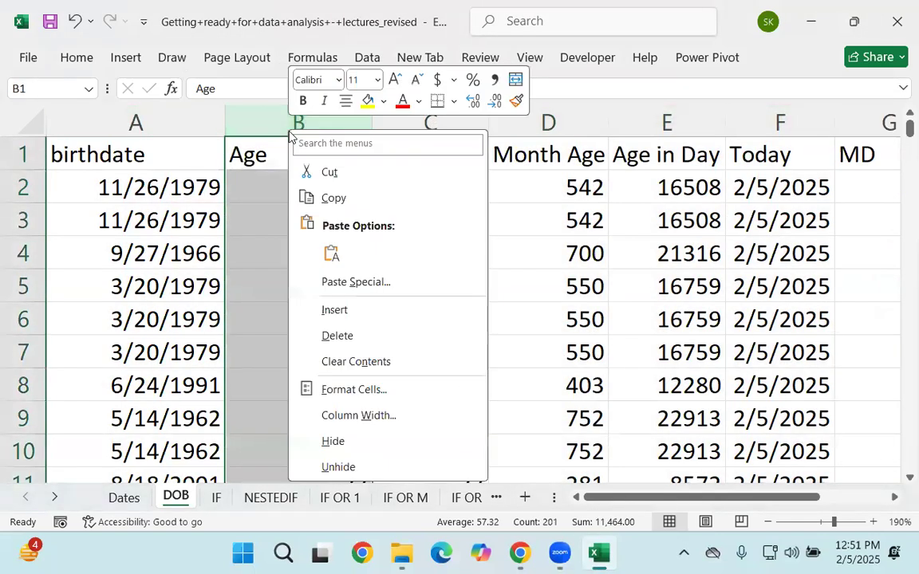
click(332, 317)
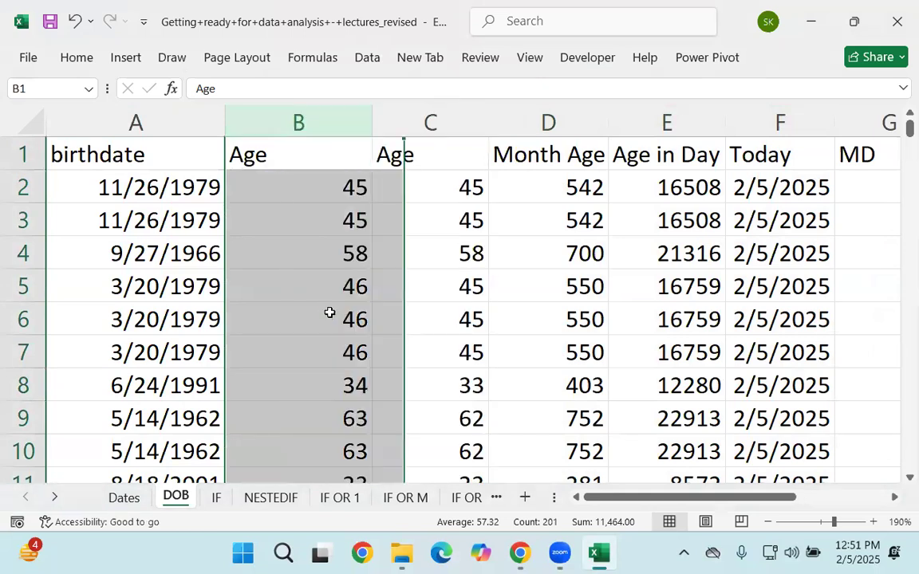
click(327, 312)
Check the formulas behind the first-row results of the two Age columns, C2 and D2
click(412, 145)
click(479, 165)
click(478, 162)
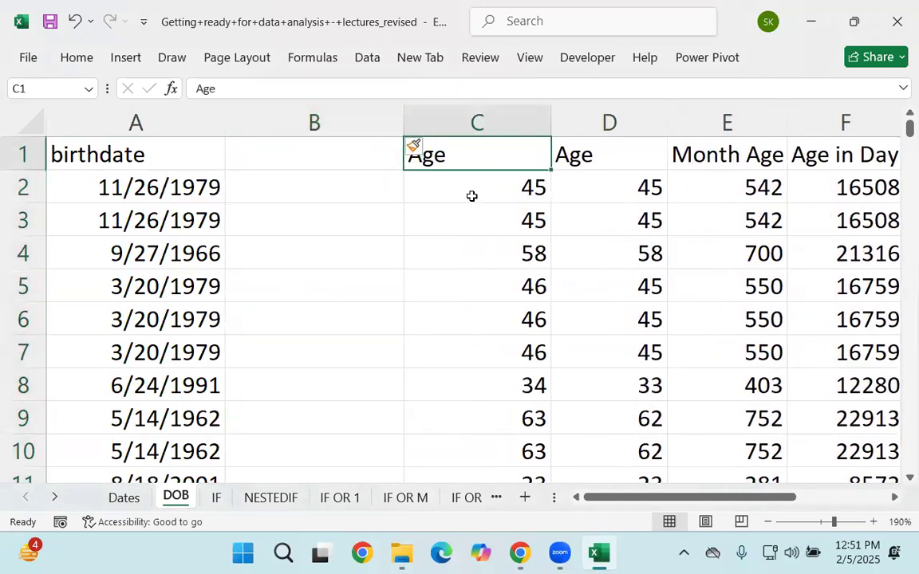
click(471, 209)
click(463, 185)
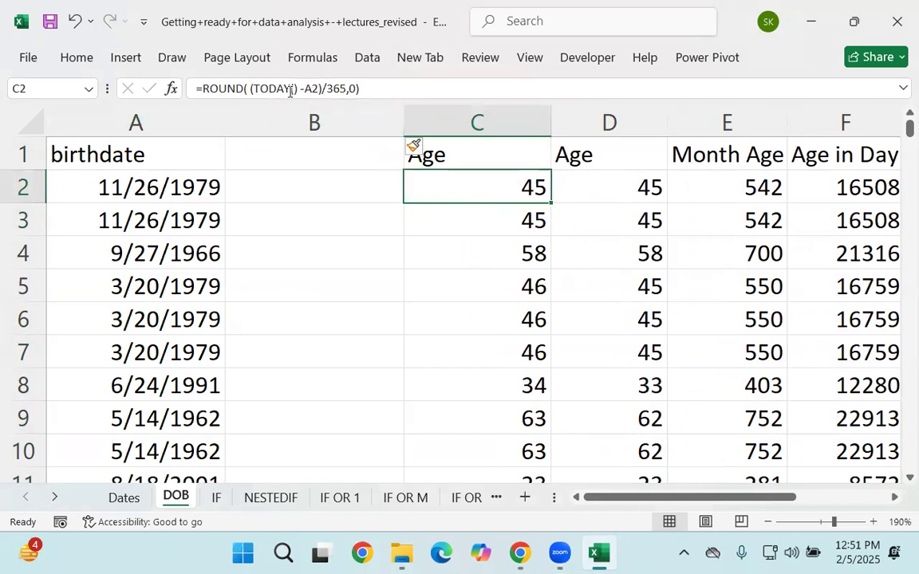
click(622, 187)
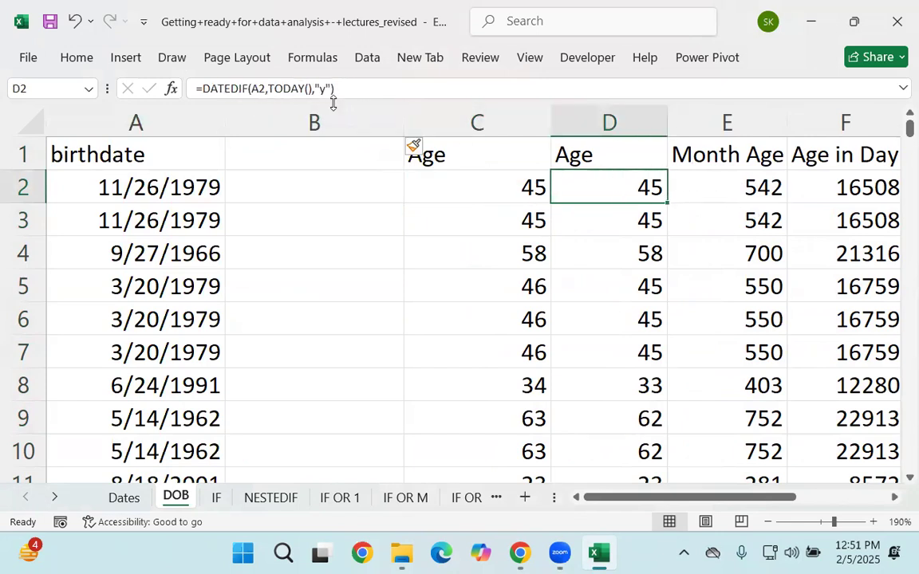
Label the new blank column Yearfrac in B1
click(293, 174)
click(293, 158)
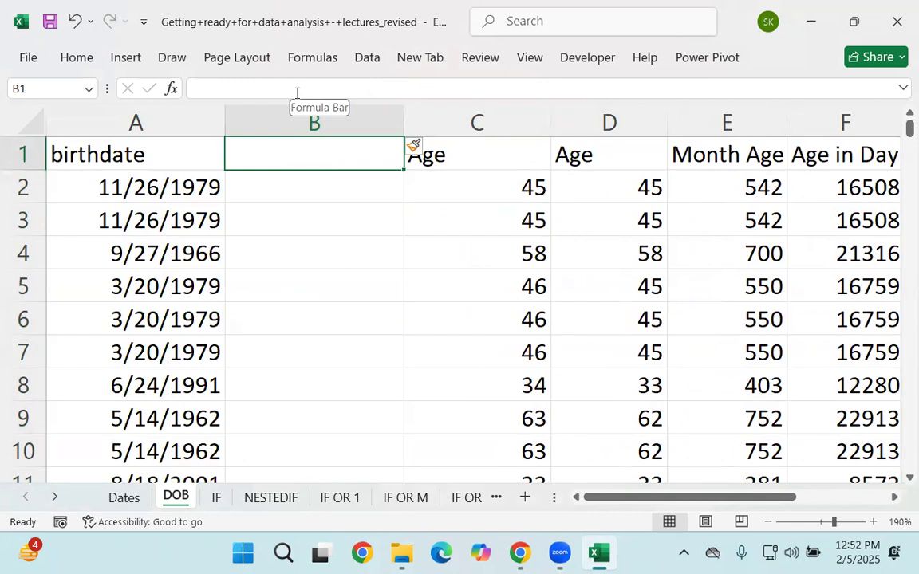
text(Yearfrac)
key(Return)
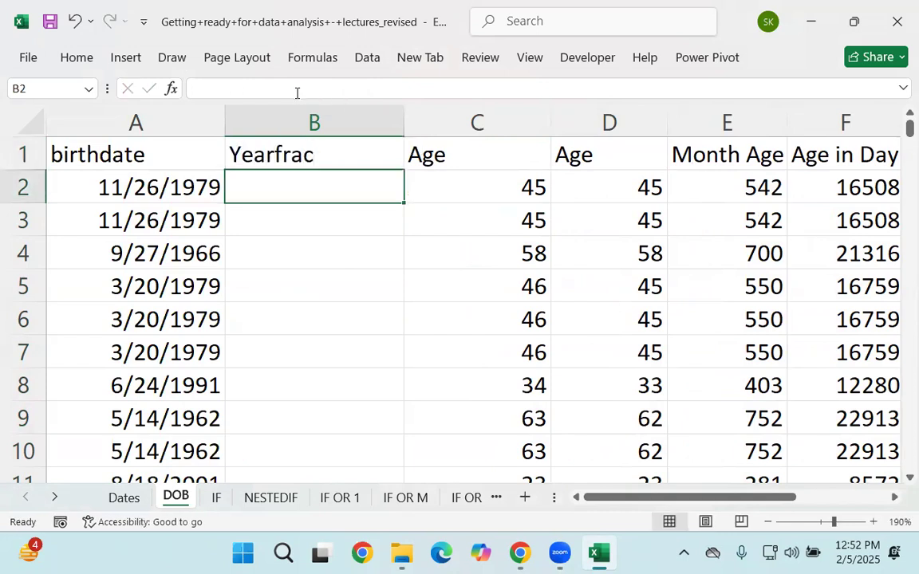
Calculate the fractional age in B2 with =YEARFRAC(A2,Today(),3), choosing the Actual/365 basis
text(=t)
key(BackSpace)
text(year)
key(Down)
key(Tab)
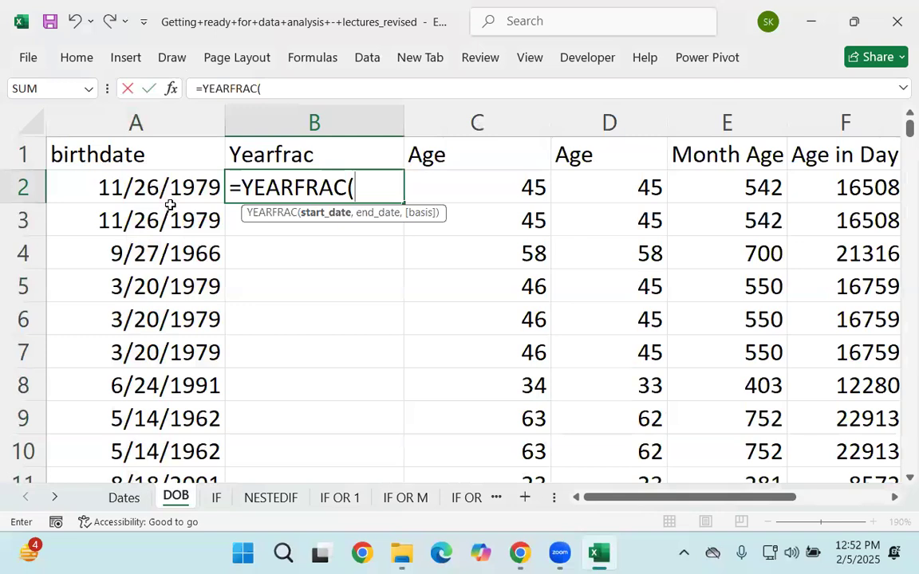
click(168, 190)
text(,T)
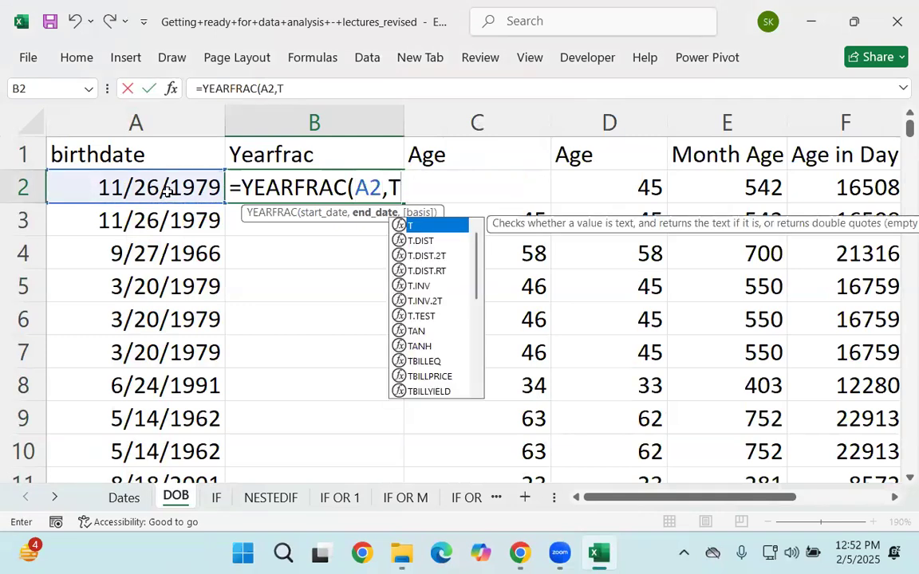
text(oday())
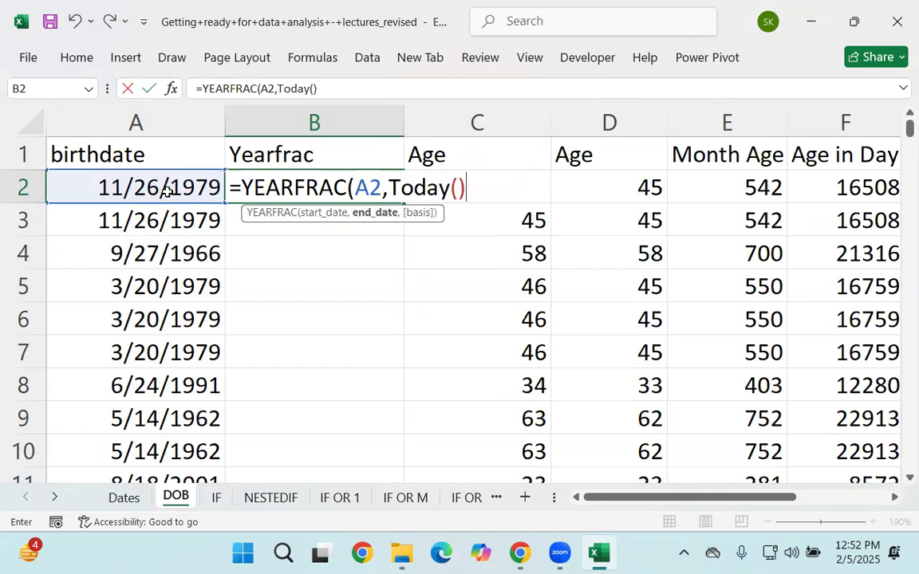
text(,)
key(Down)
key(Down)
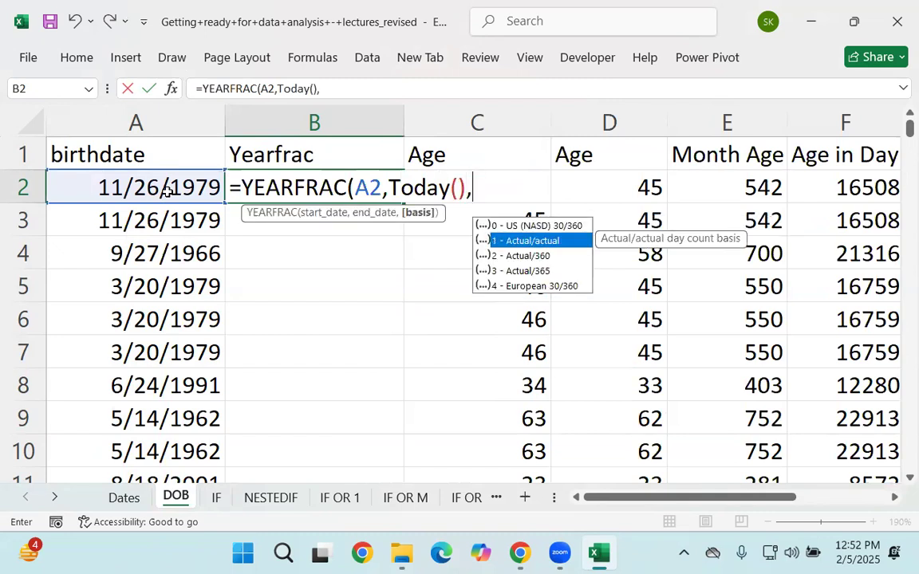
key(Down)
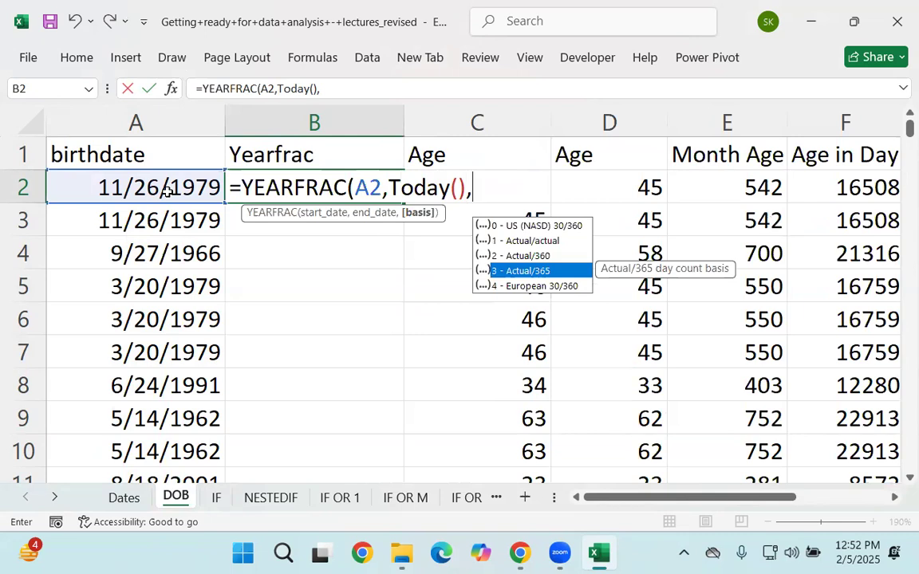
key(Tab)
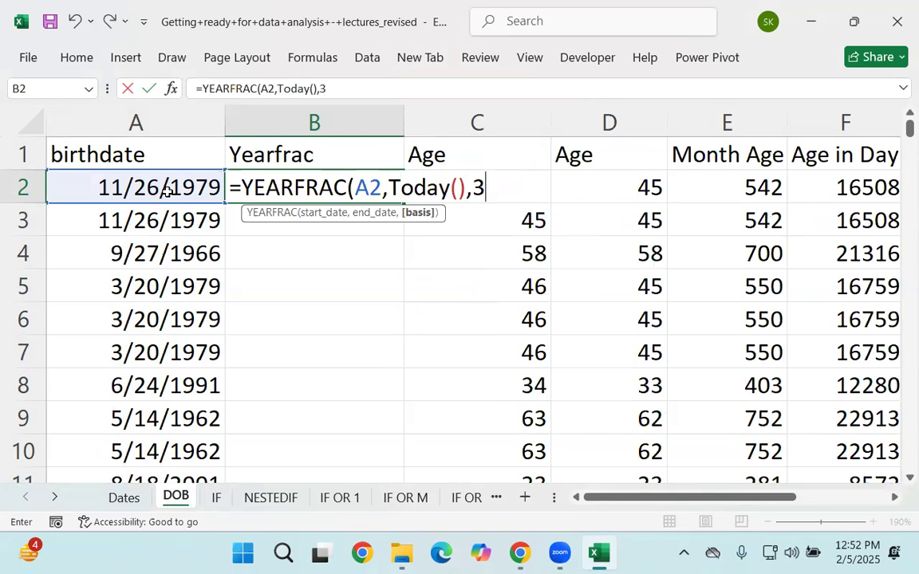
text())
key(Return)
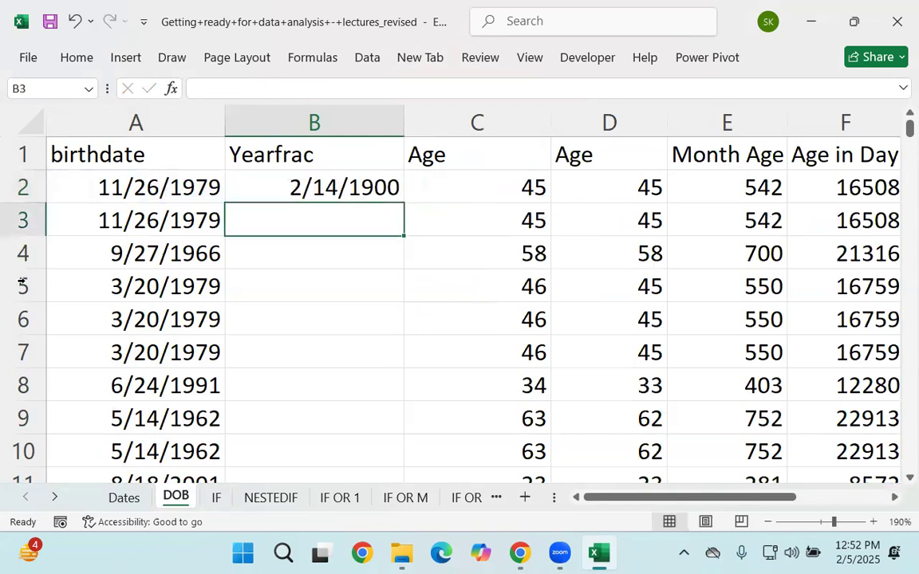
Apply the General number format to B2 and compare it with the Age formulas in C2 and D2
key(Up)
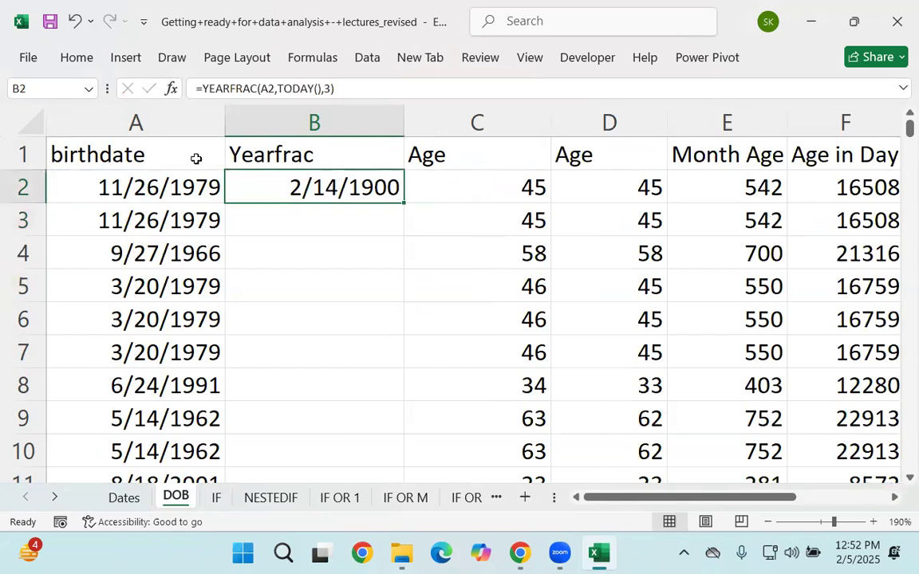
click(75, 59)
click(458, 84)
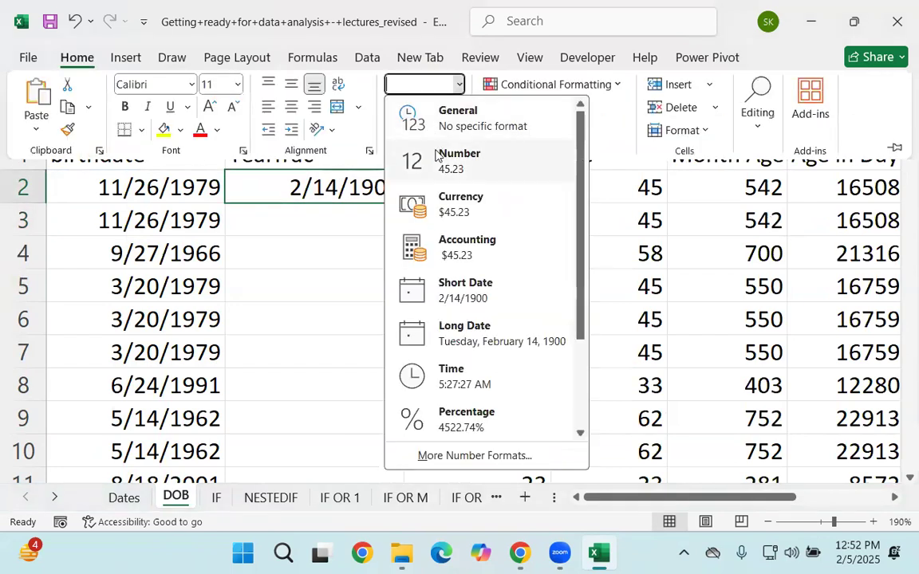
click(446, 118)
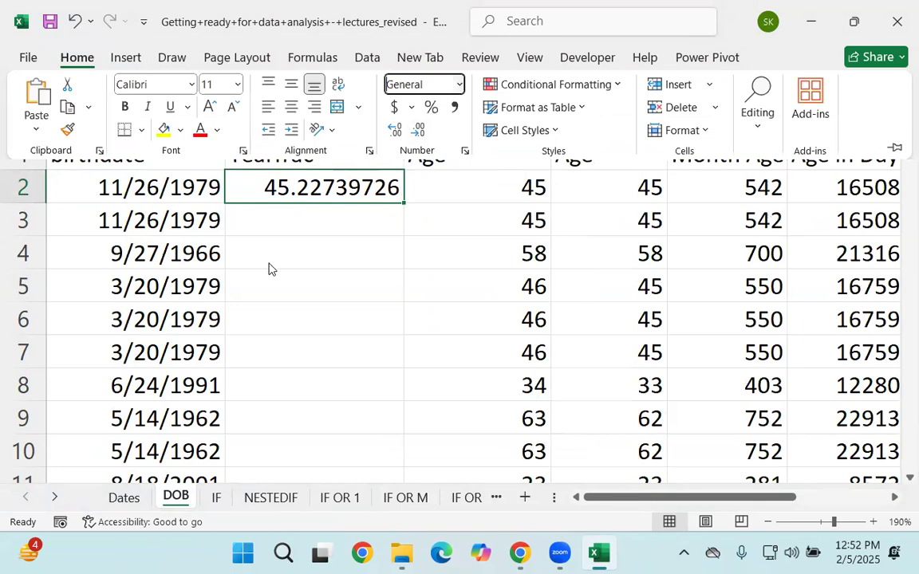
click(244, 242)
click(279, 216)
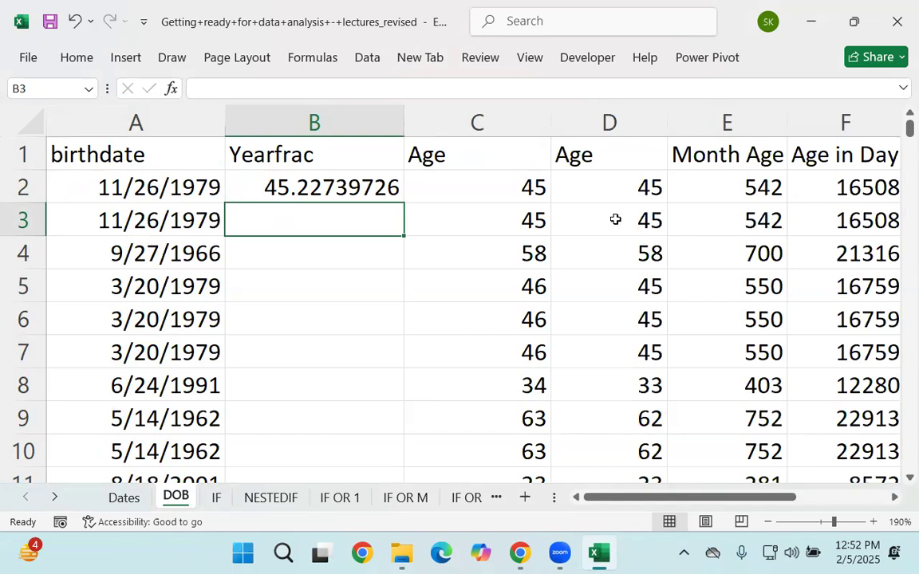
click(449, 173)
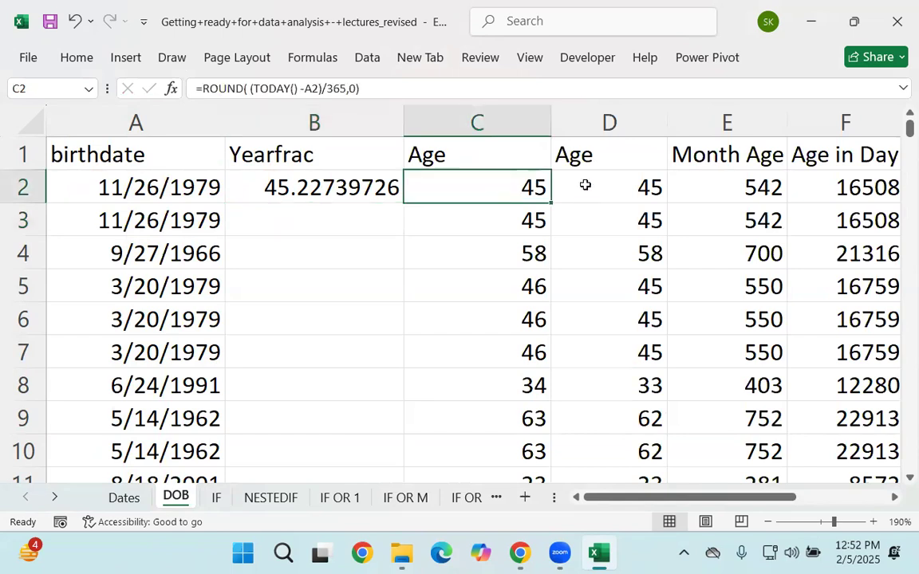
click(563, 176)
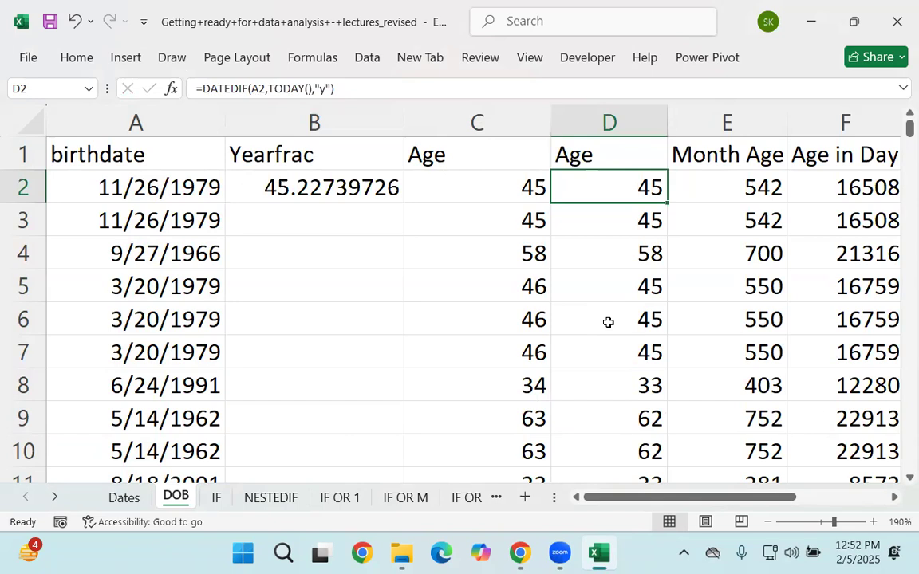
Round the age in B2 to zero decimals by extending the formula to =ROUND(YEARFRAC(A2,TODAY(),3),0)
click(255, 179)
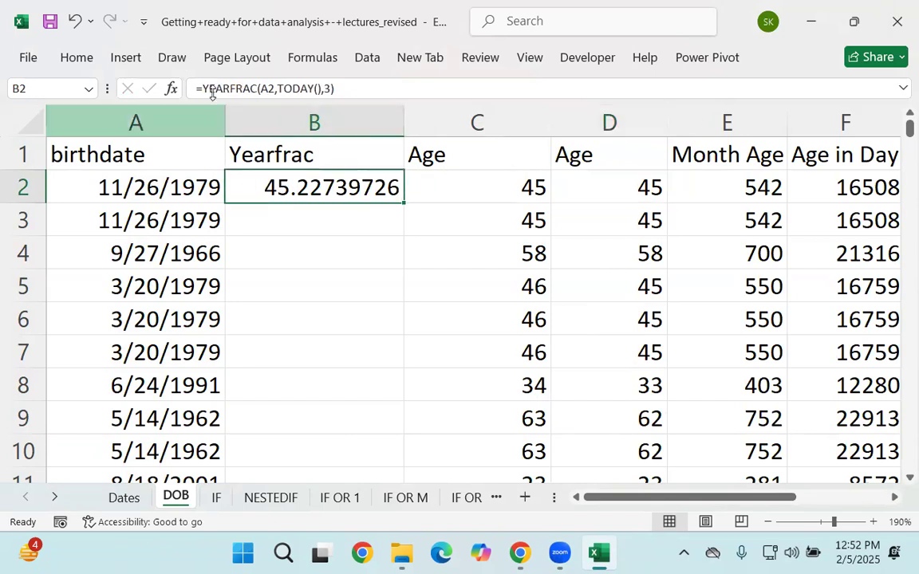
click(210, 90)
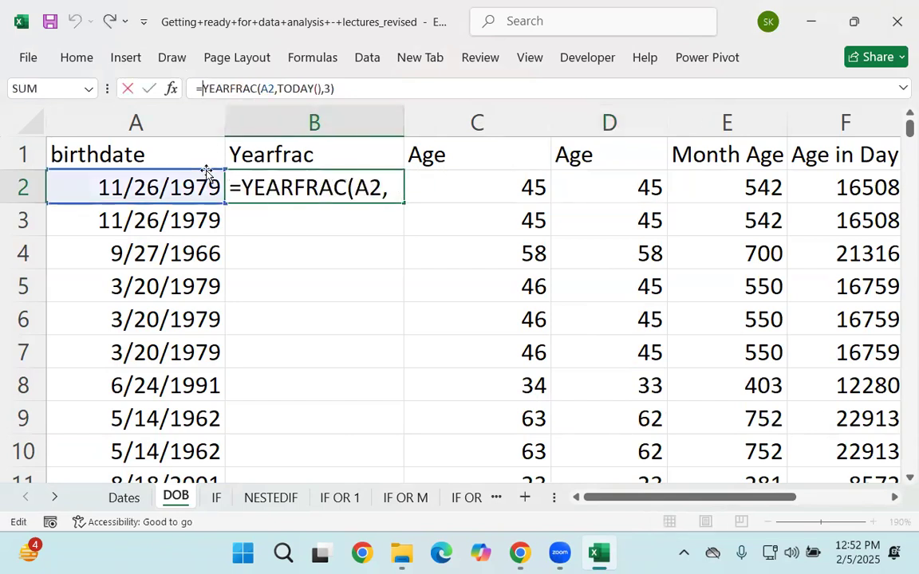
text(round()
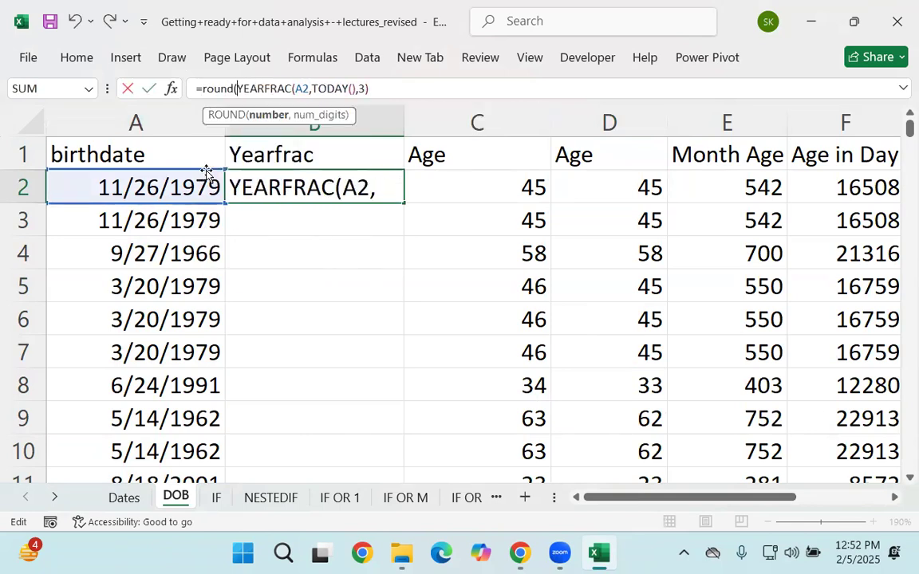
key(Right)
key(Right)
key(Right)
key(Right)
key(Right)
key(Right)
key(Right)
key(Right)
key(Right)
key(Right)
key(Right)
key(Right)
key(Right)
key(Right)
key(Right)
key(Right)
key(Right)
key(Right)
key(Right)
key(Right)
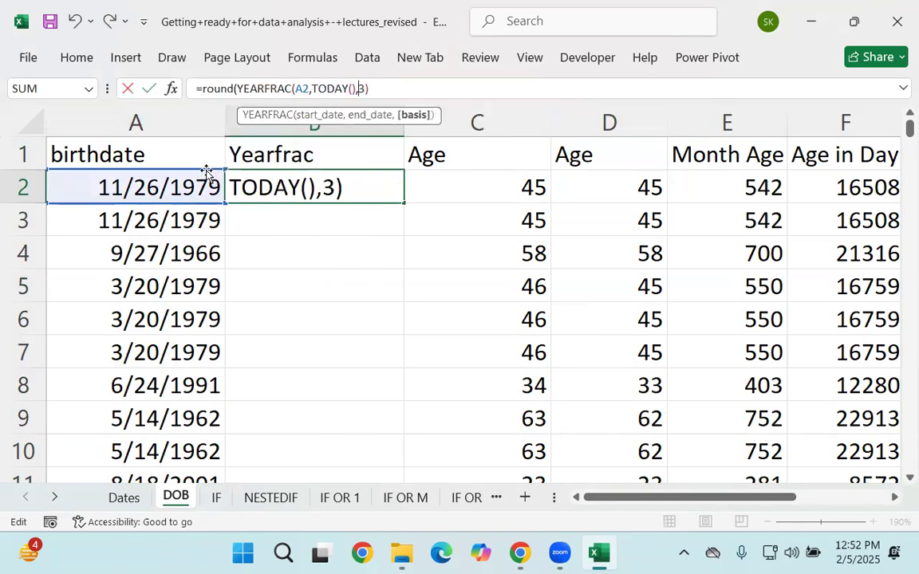
text(,)
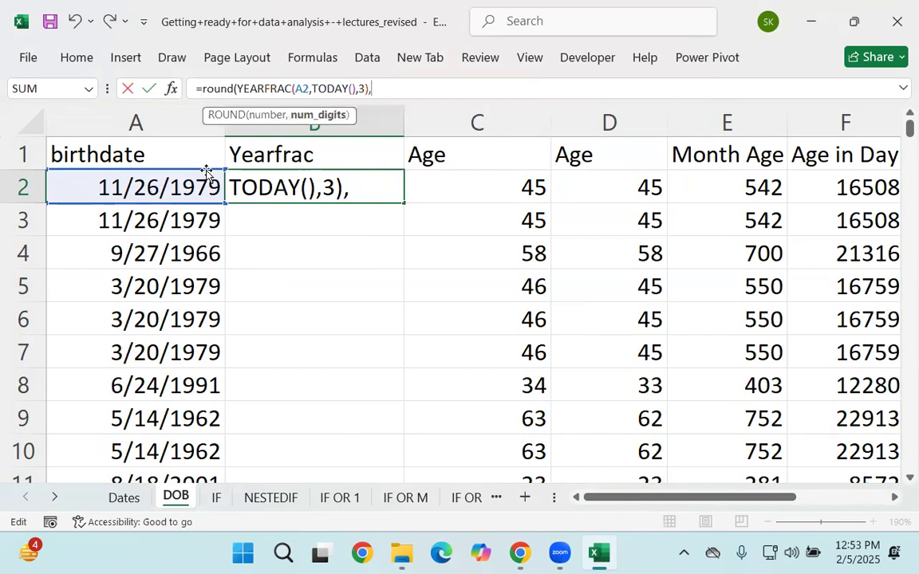
text(0))
key(Return)
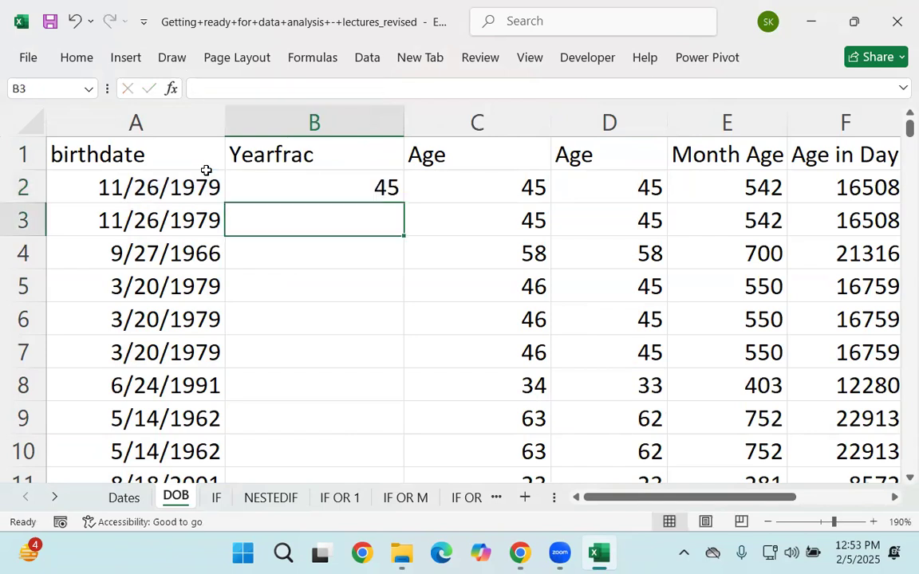
Fill the rounded YEARFRAC formula from B2 down column B and check it against the DATEDIF age in D2
click(343, 187)
double_click(404, 202)
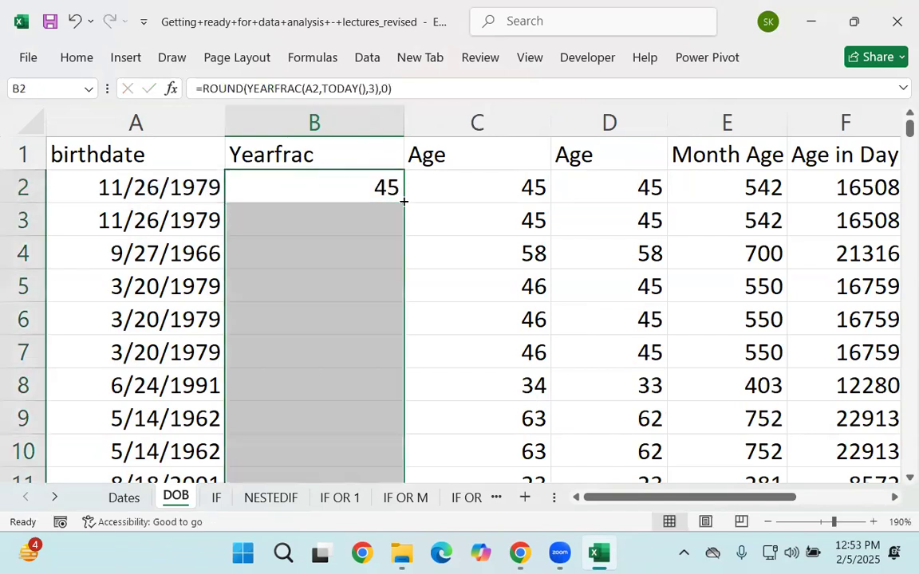
click(426, 232)
click(311, 179)
click(566, 195)
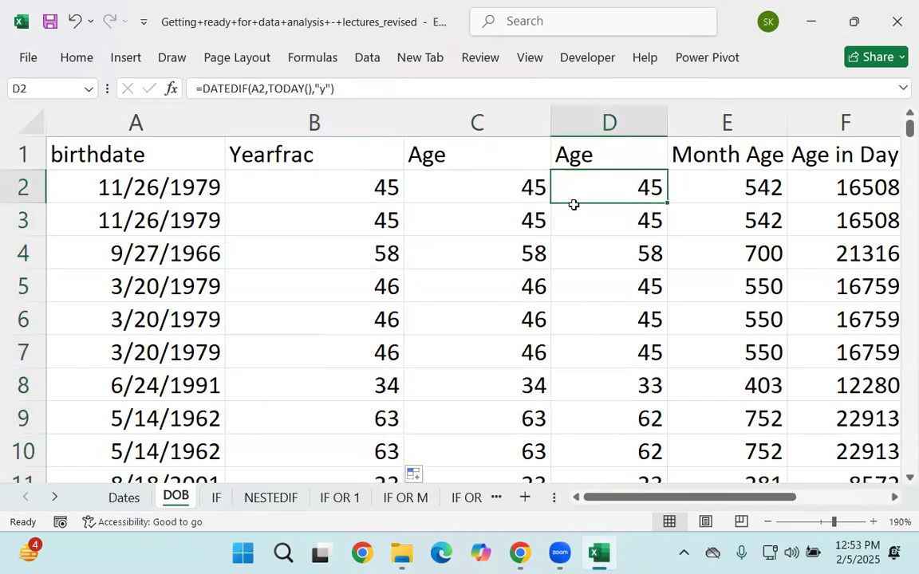
Autofit the widths of the Yearfrac, both Age, MD, YM and YD columns to their contents
double_click(403, 122)
double_click(468, 120)
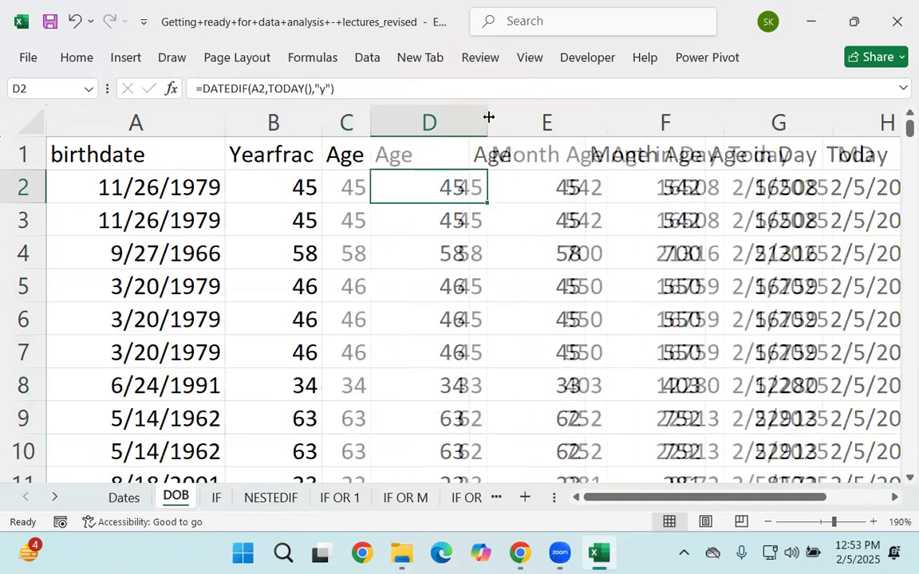
double_click(488, 119)
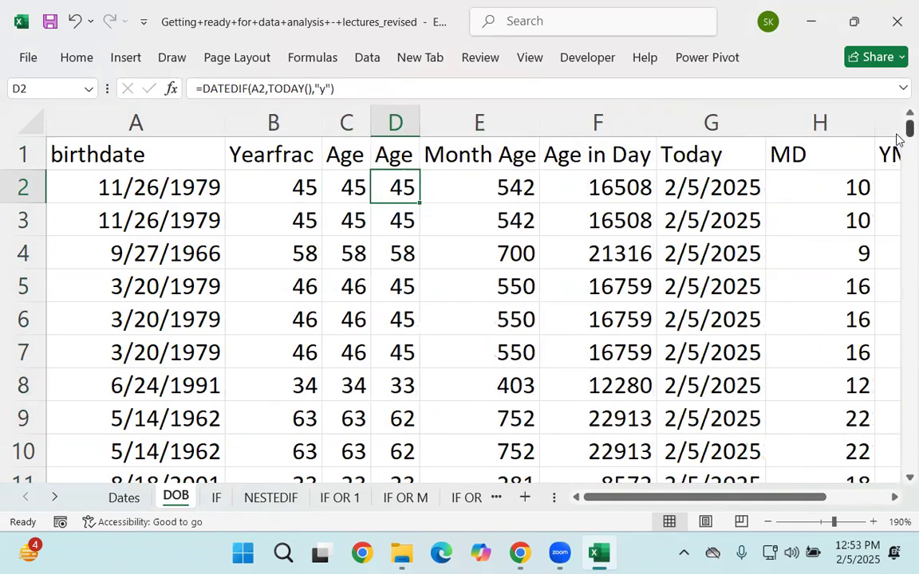
double_click(872, 121)
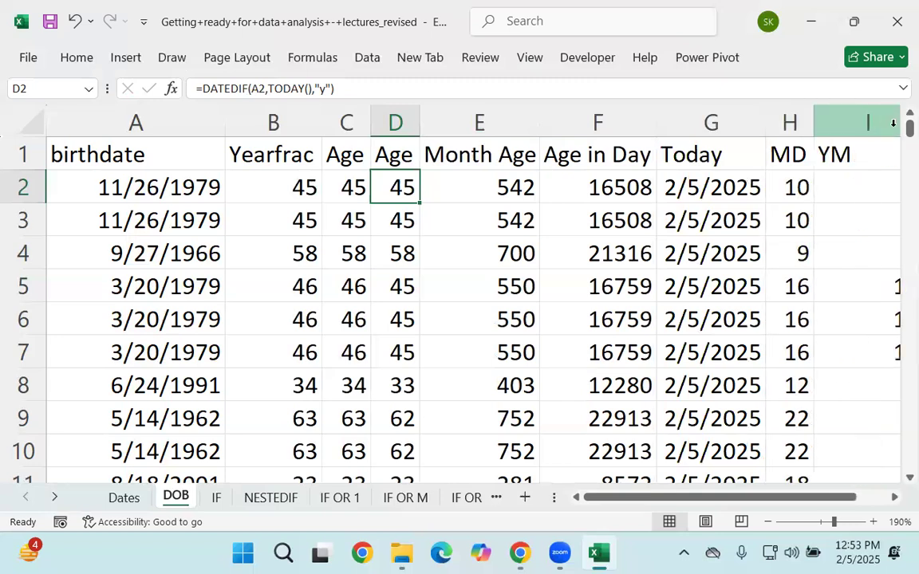
click(893, 123)
drag(764, 501, 795, 498)
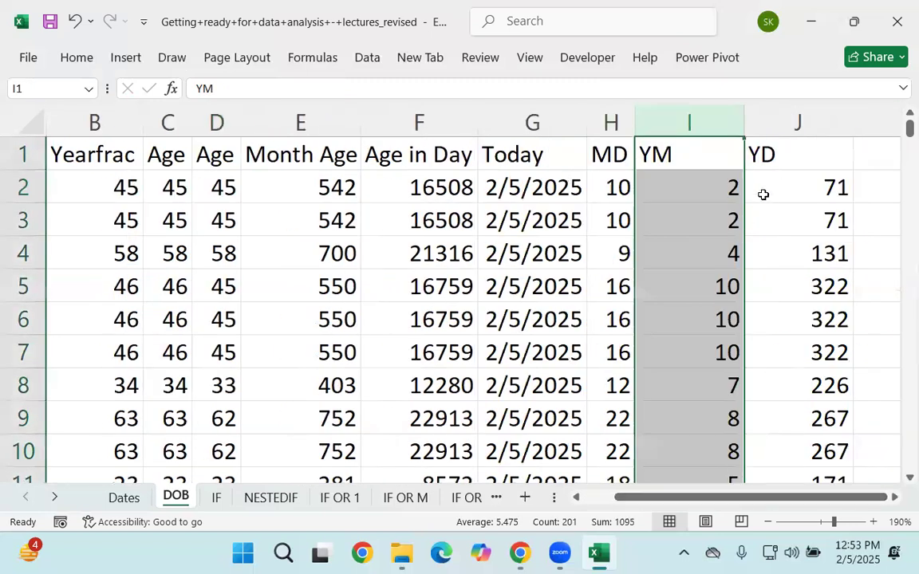
double_click(745, 121)
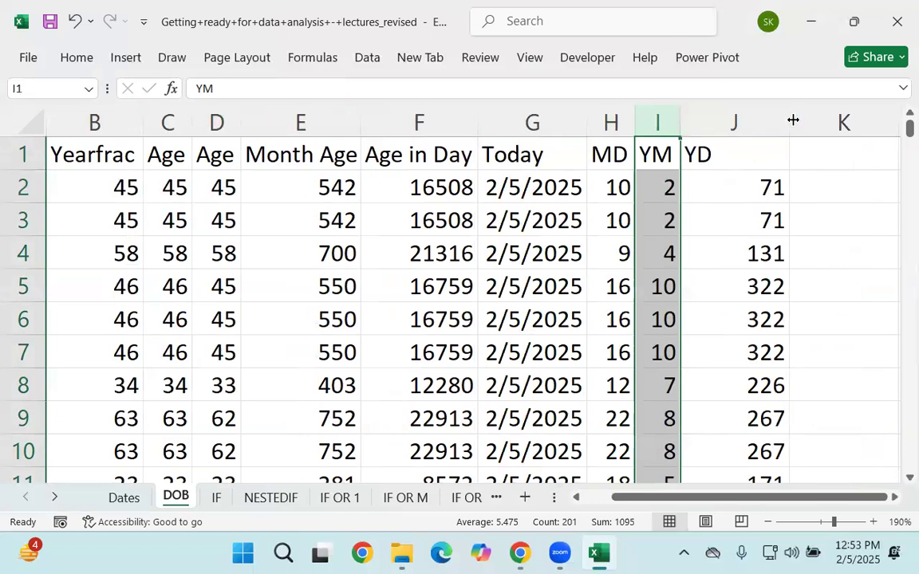
double_click(793, 120)
click(703, 385)
drag(660, 503, 633, 503)
click(396, 319)
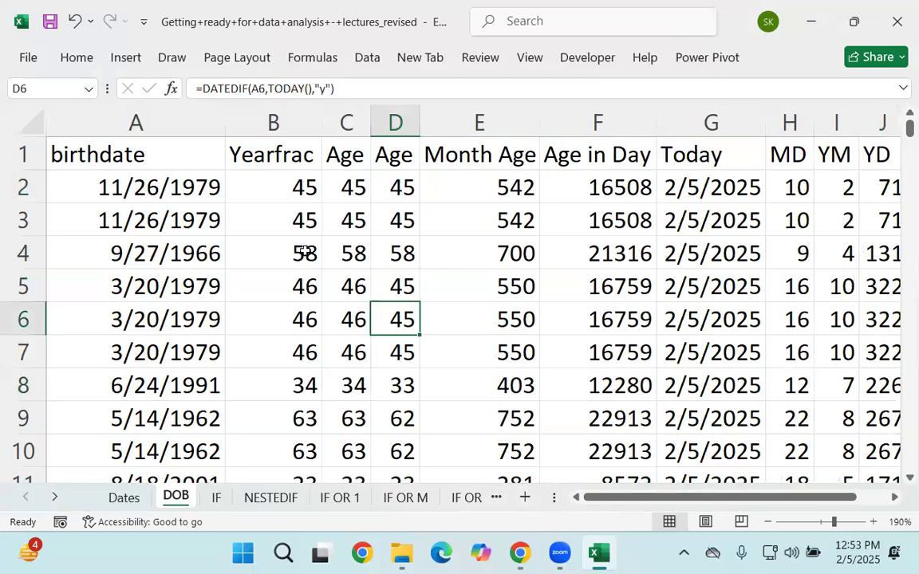
Review the number formats offered for the birthdate in A2, from General through Text, and leave the list without choosing one
click(168, 190)
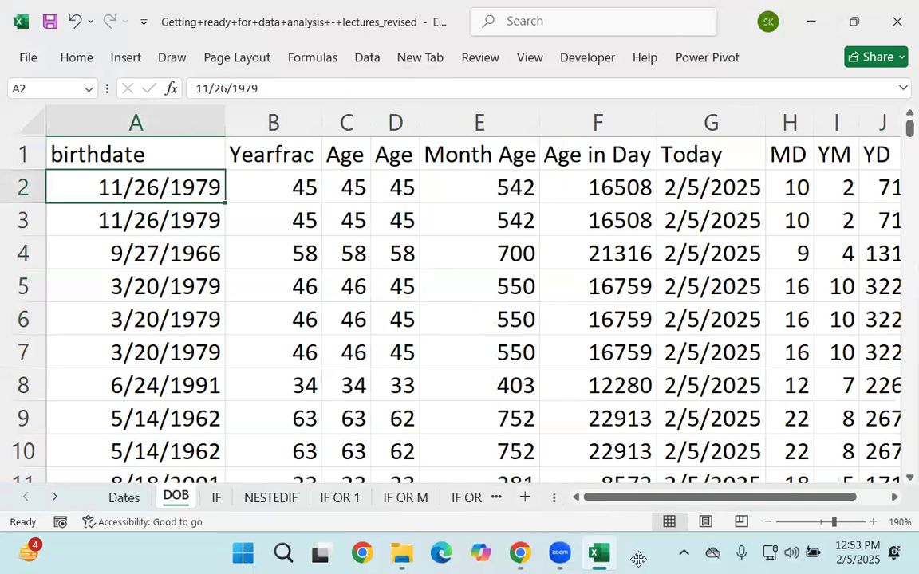
click(73, 61)
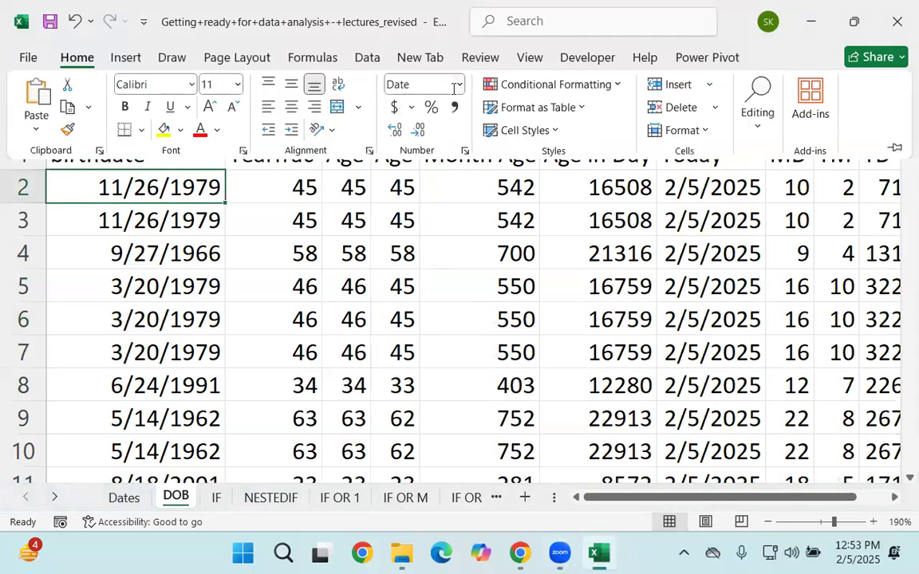
click(459, 84)
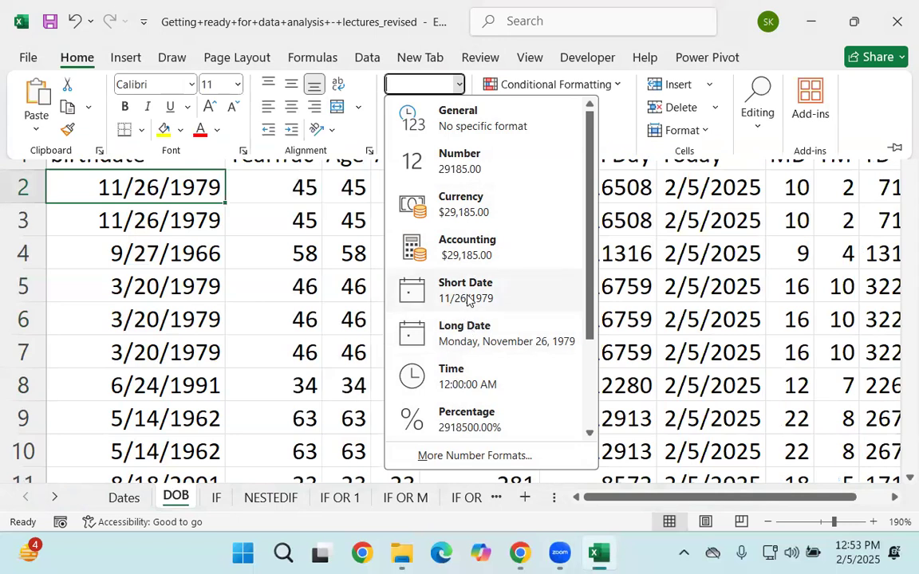
scroll(472, 349, down, 2)
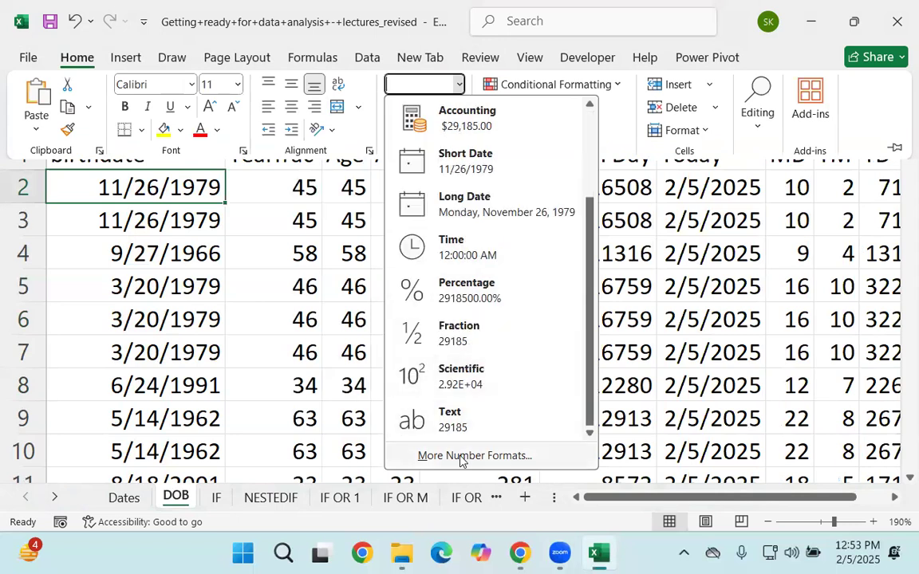
scroll(518, 307, up, 3)
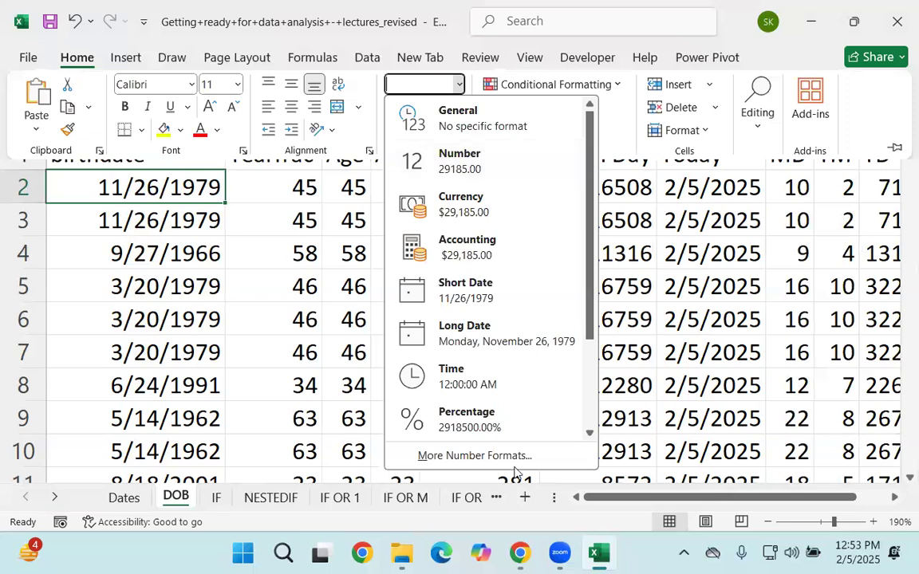
click(656, 410)
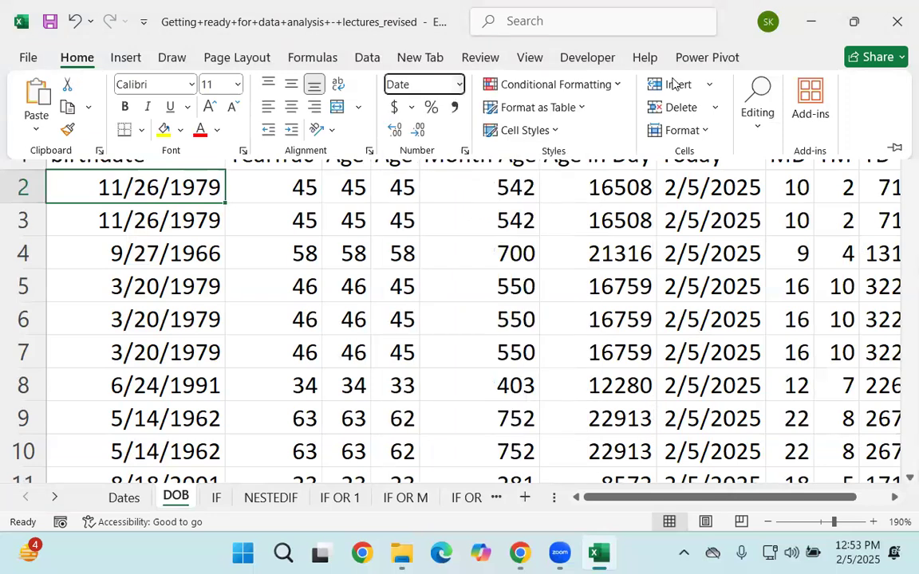